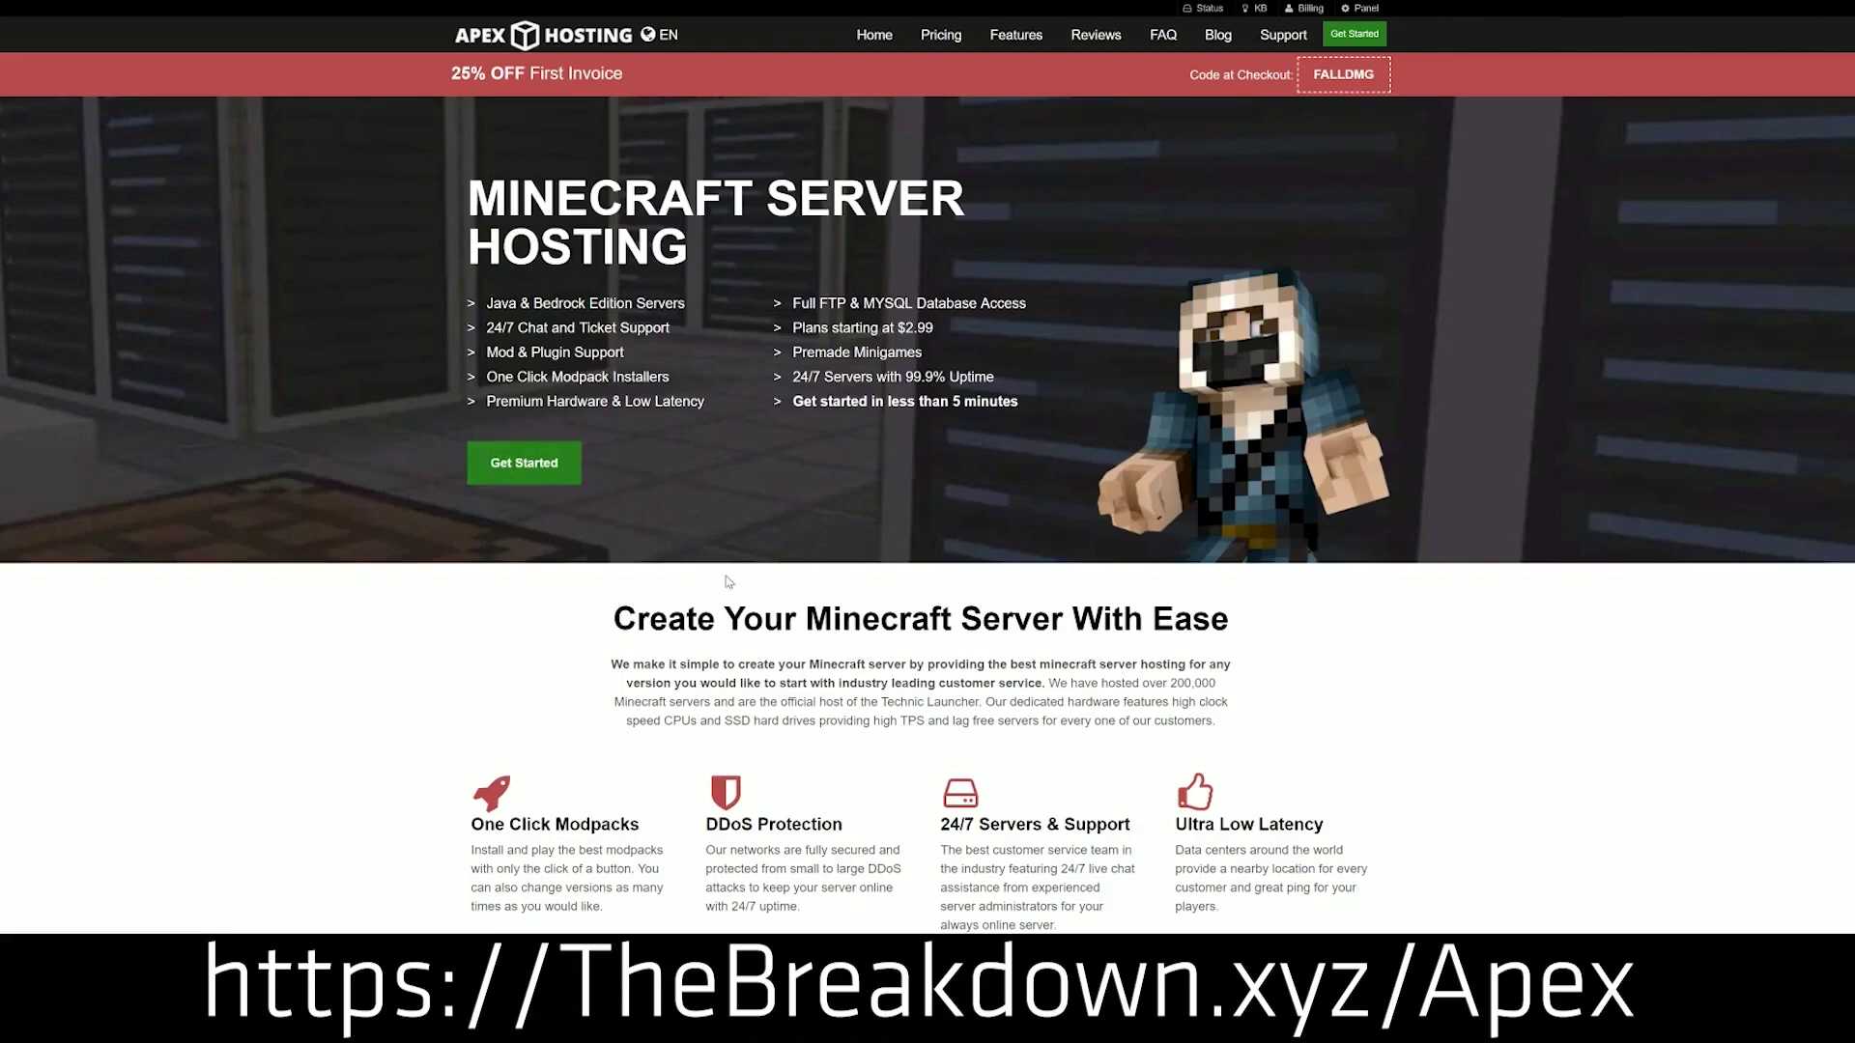
# Scroll to the Apex features grid and highlight One Click Modpacks, Automated Backups and Instant Setup
pyautogui.scroll(-4, 527, 294)
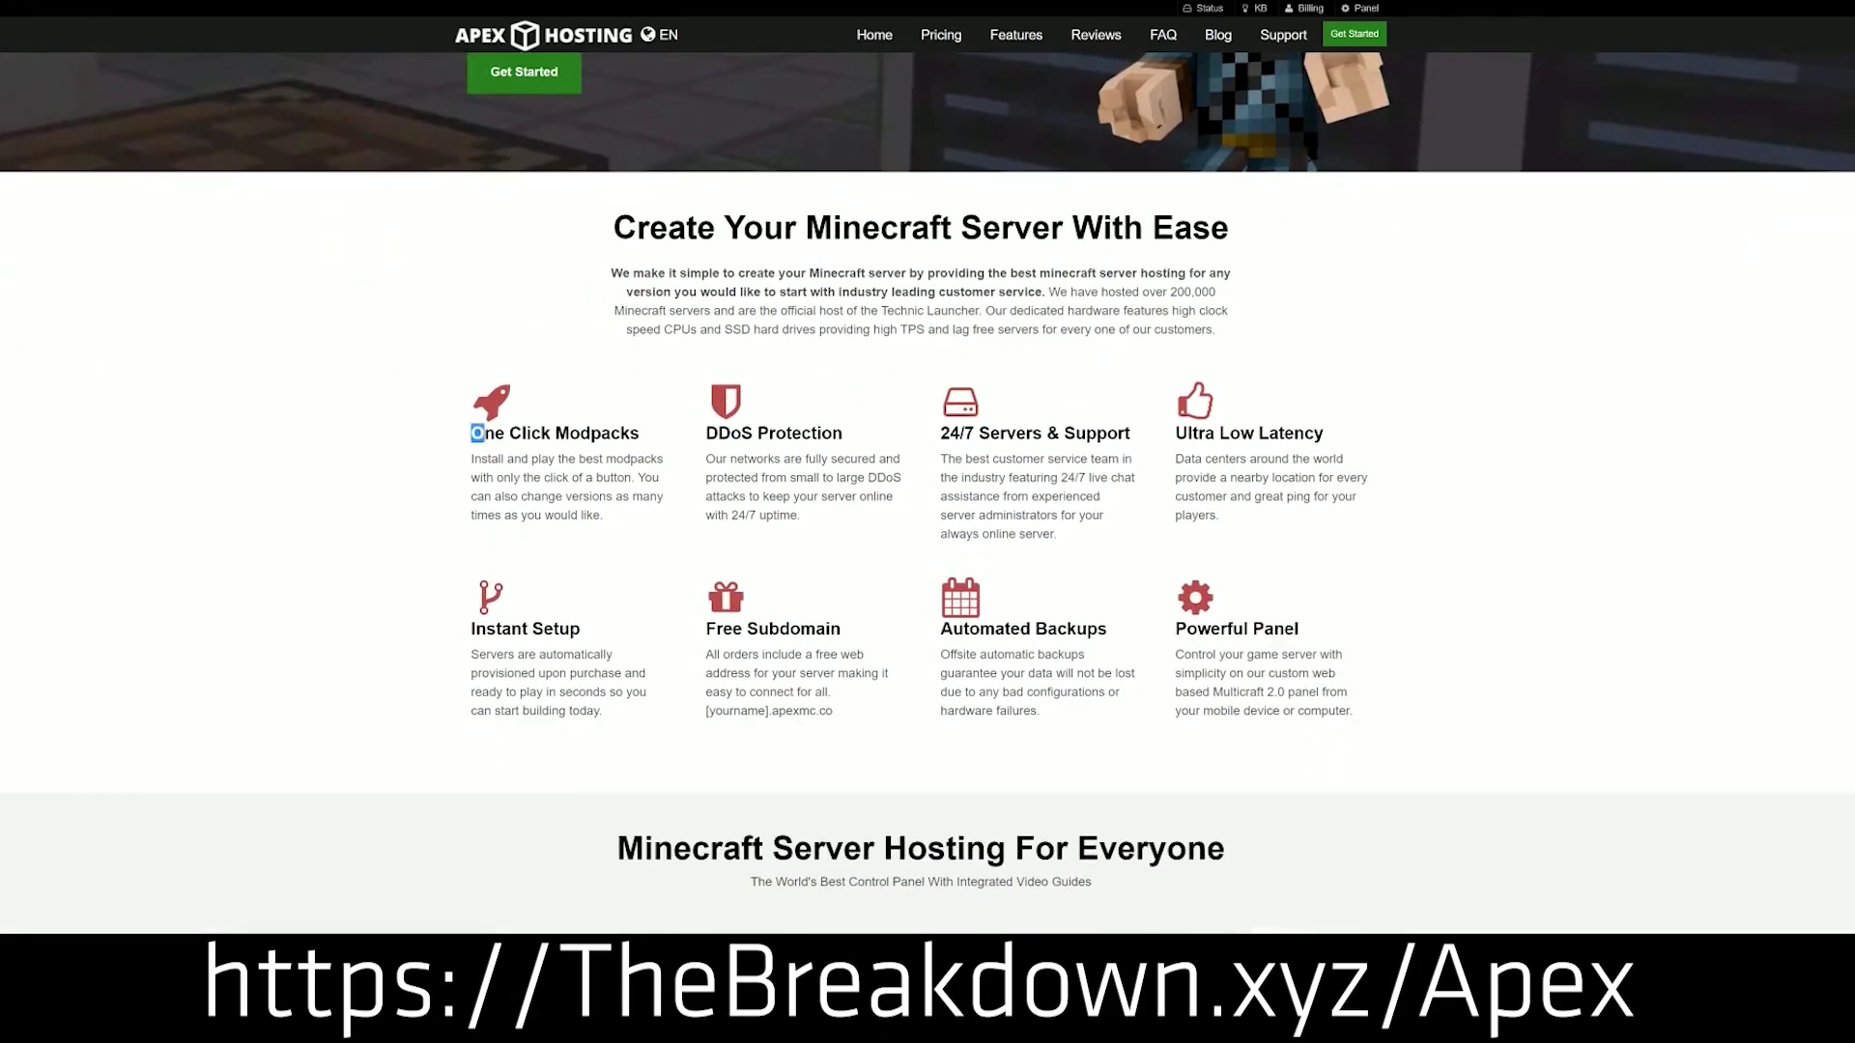
pyautogui.moveTo(483, 433); pyautogui.dragTo(1130, 433)
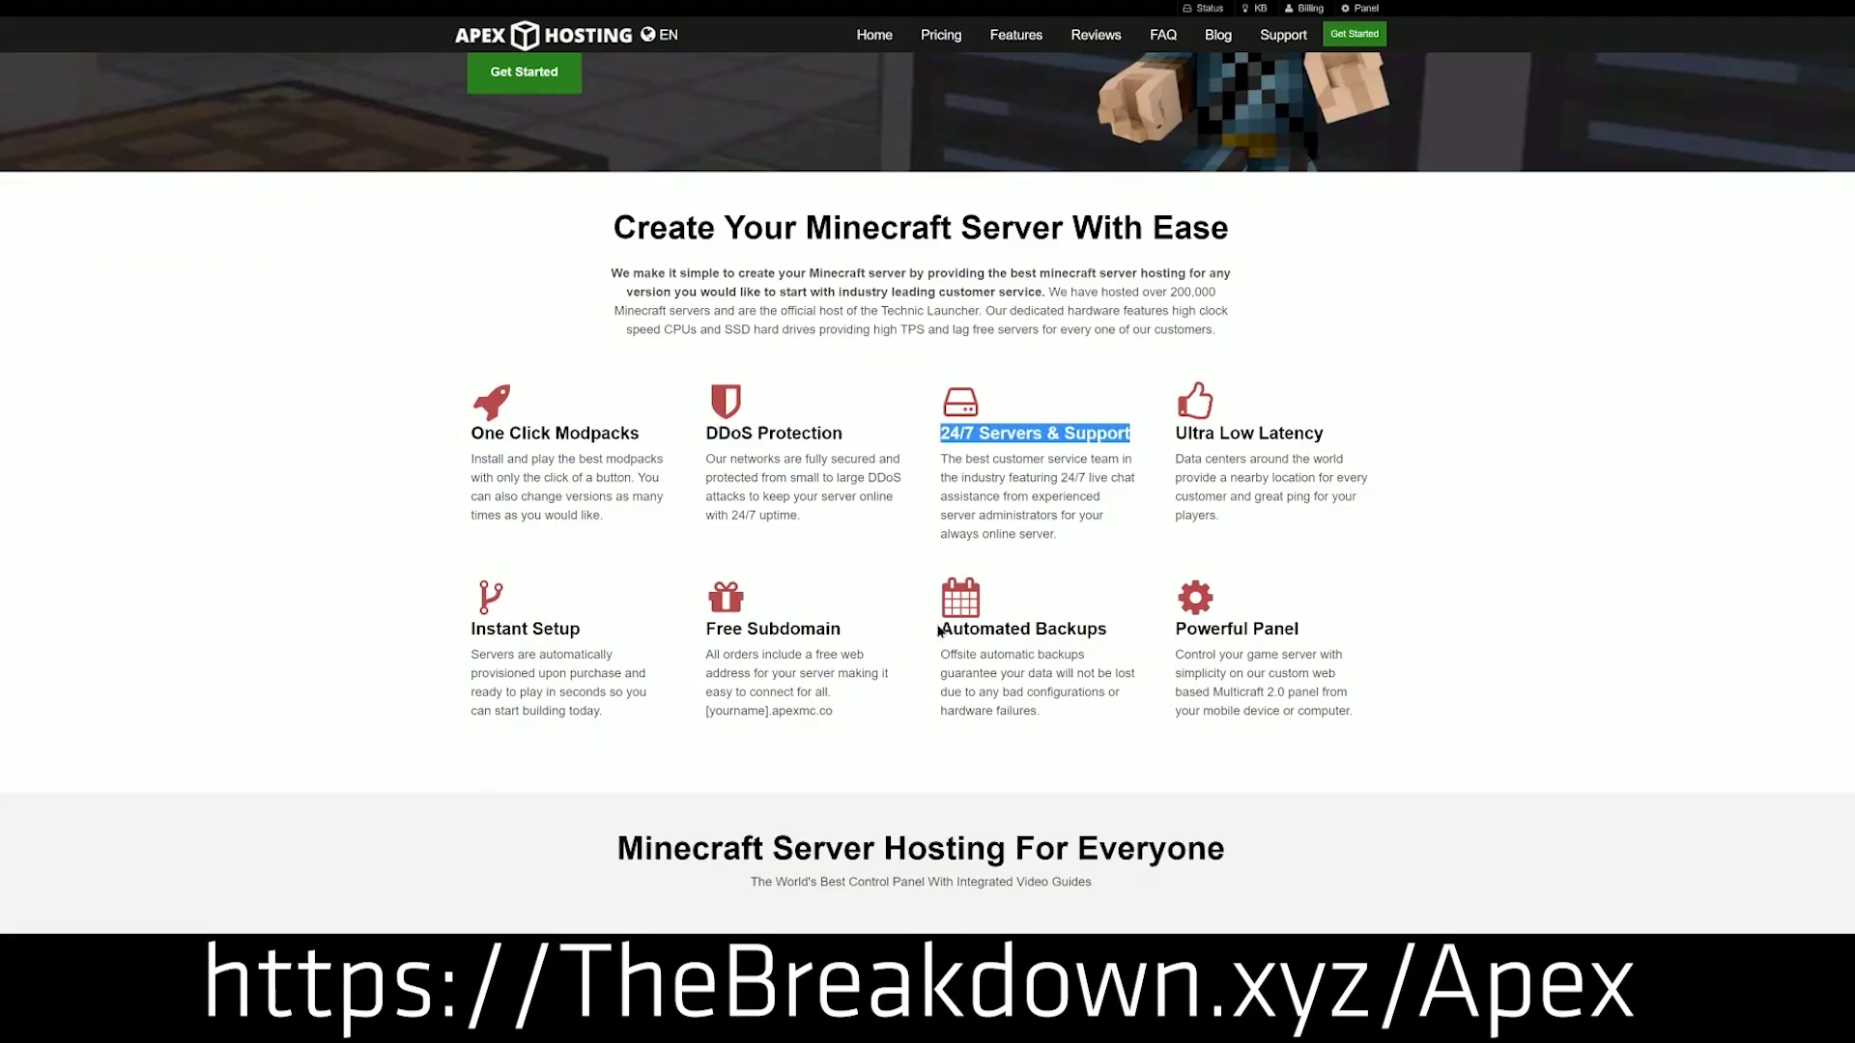
pyautogui.moveTo(938, 630); pyautogui.dragTo(1163, 628)
pyautogui.click(857, 635)
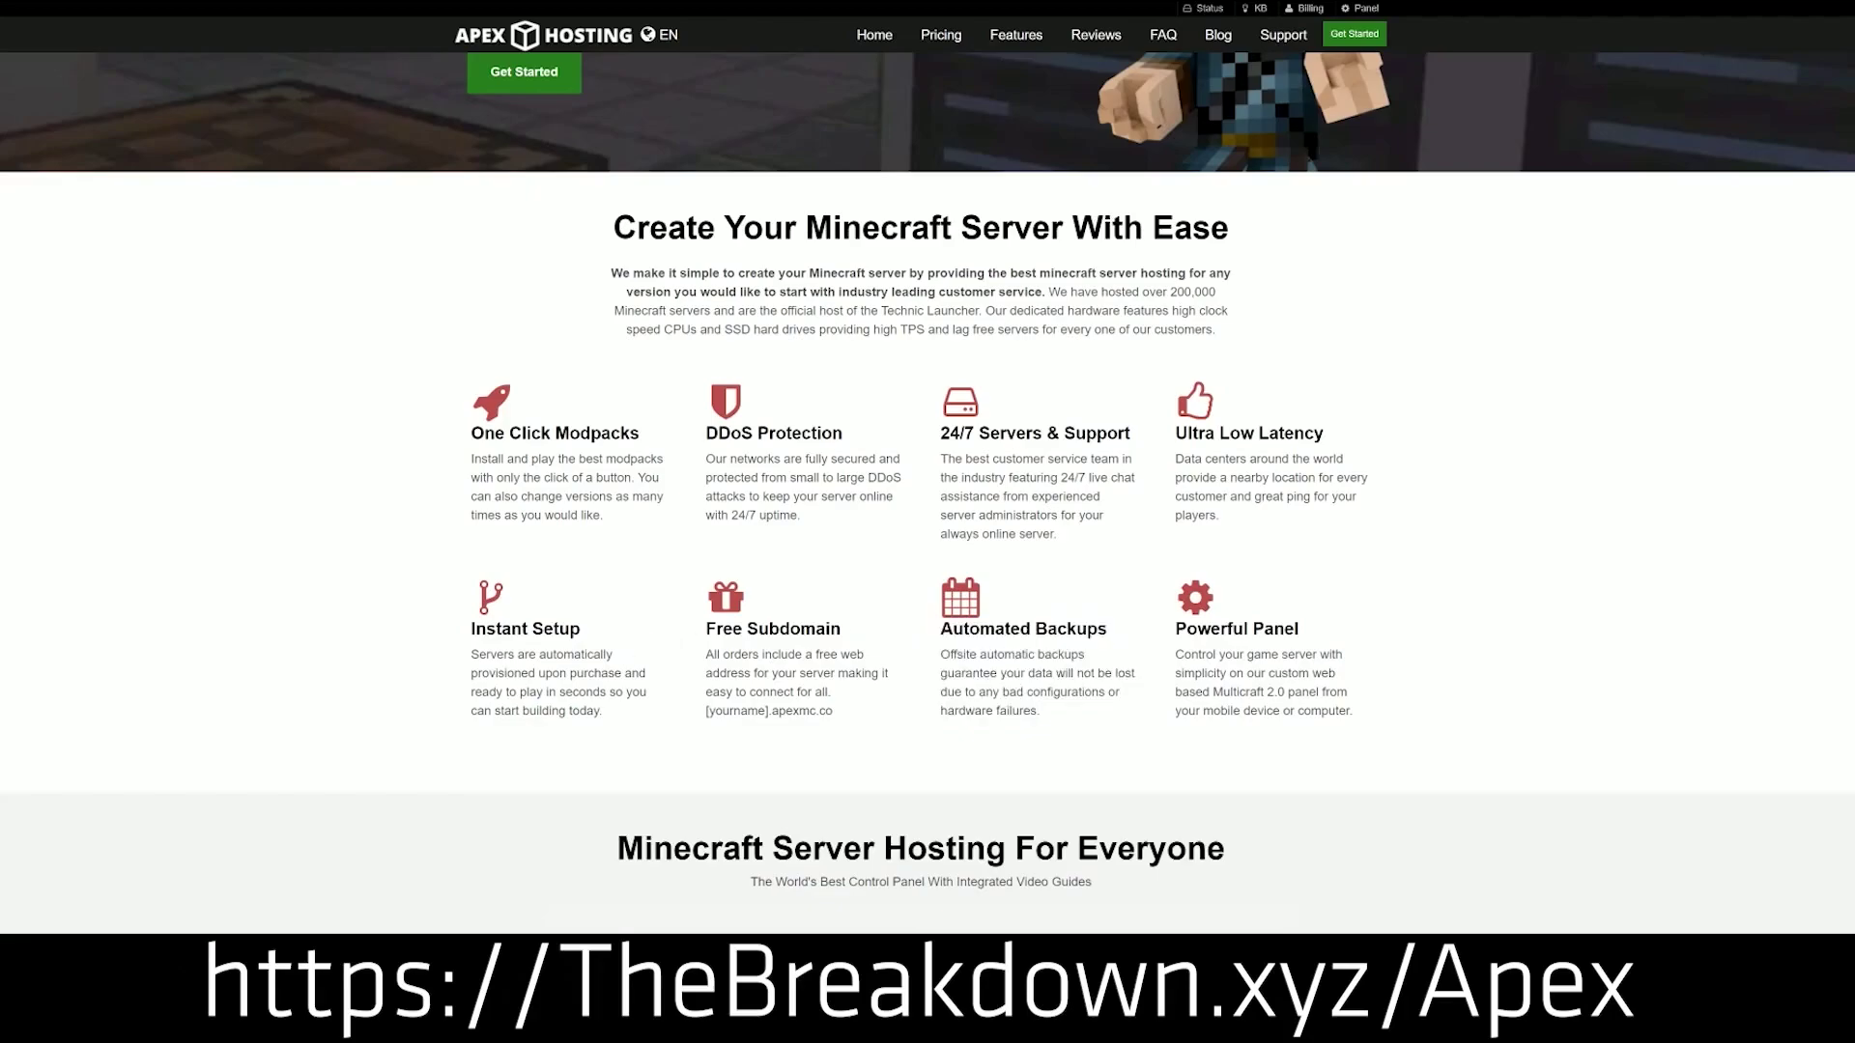
pyautogui.moveTo(605, 713); pyautogui.dragTo(471, 629)
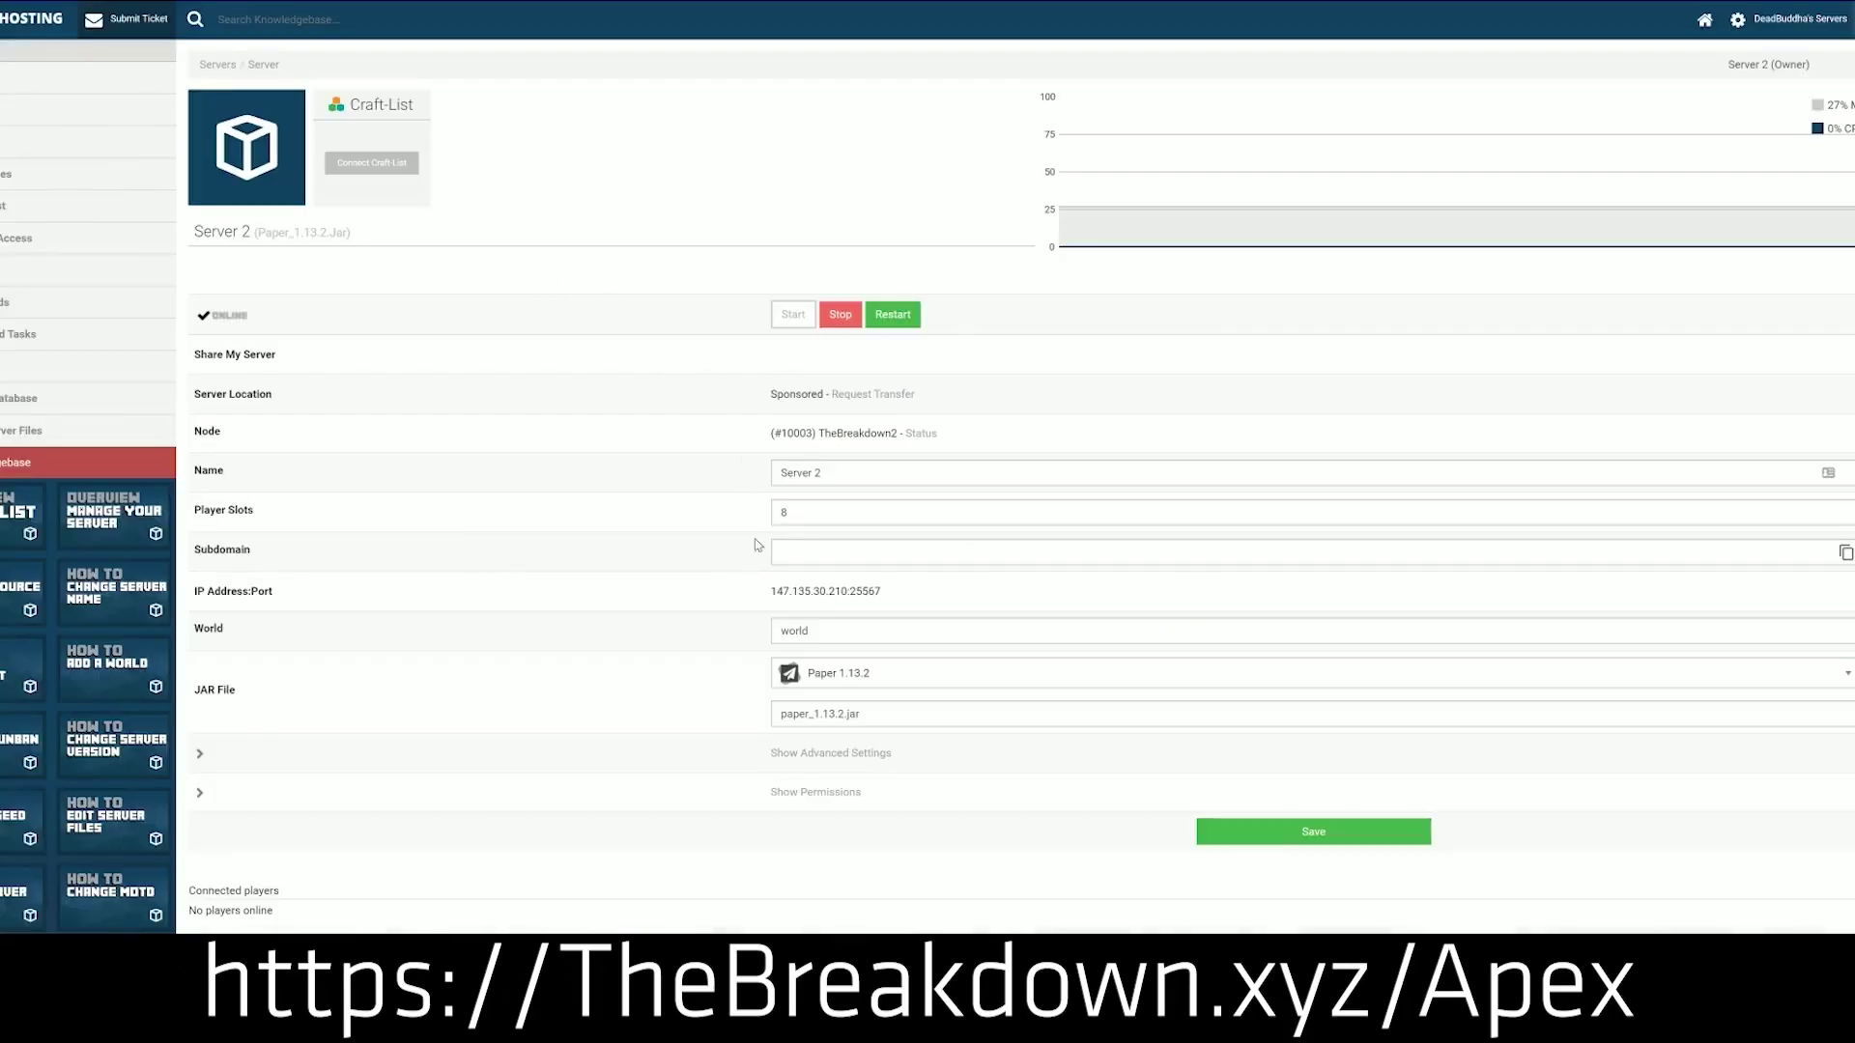
# Choose Minecraft 1.15 from Server 2's JAR File version list
pyautogui.click(875, 676)
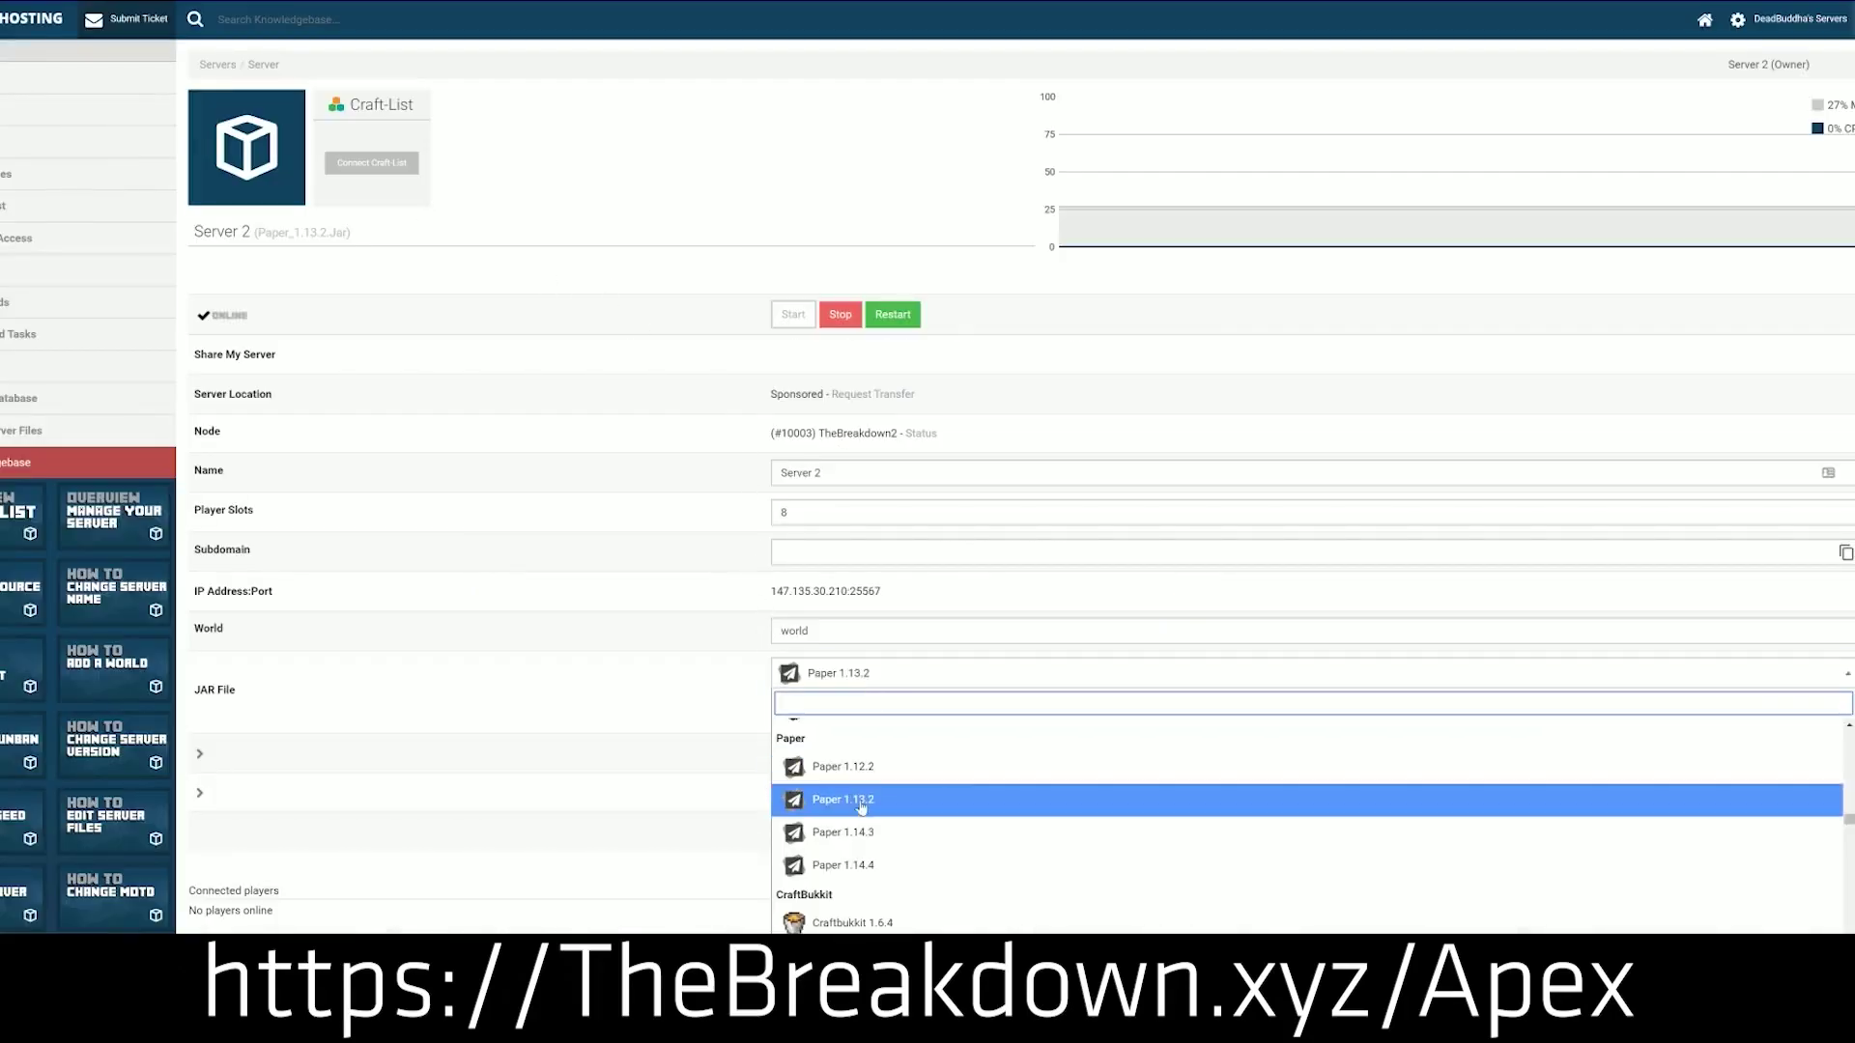
pyautogui.scroll(-2, 862, 808)
pyautogui.scroll(5, 863, 811)
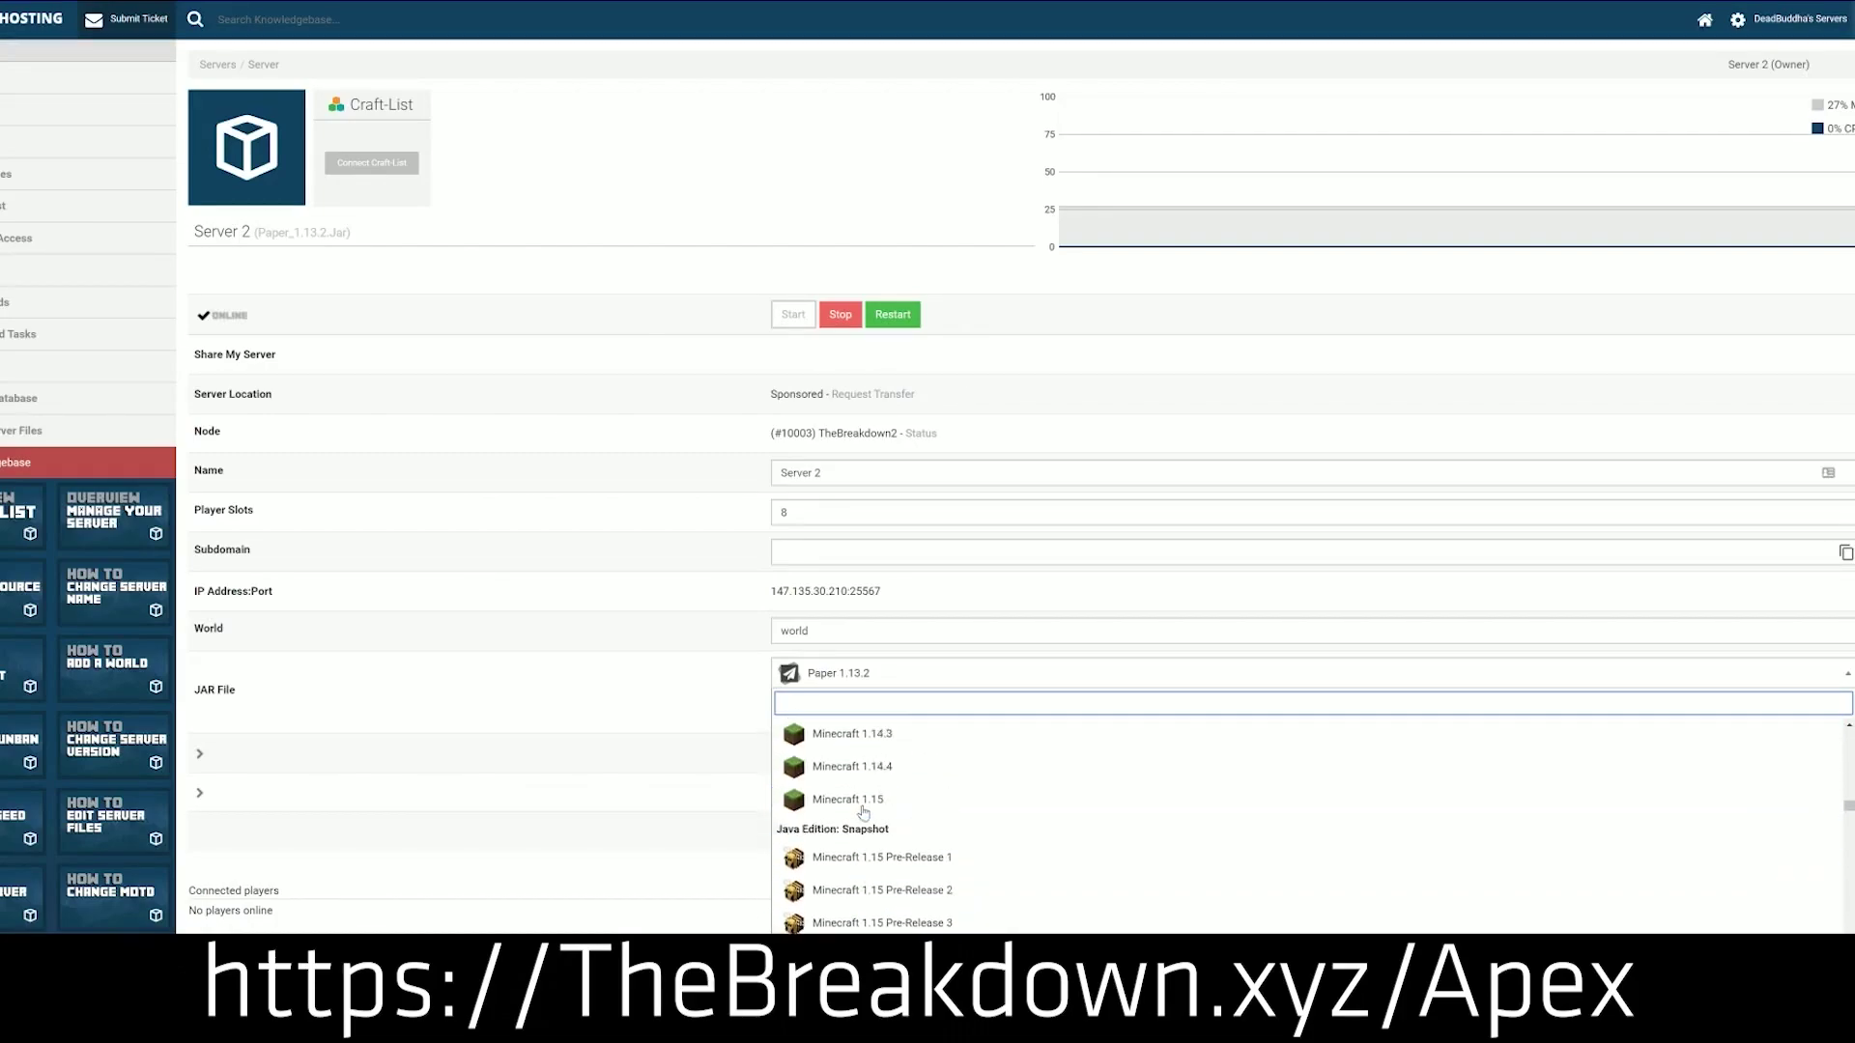
pyautogui.scroll(-2, 863, 812)
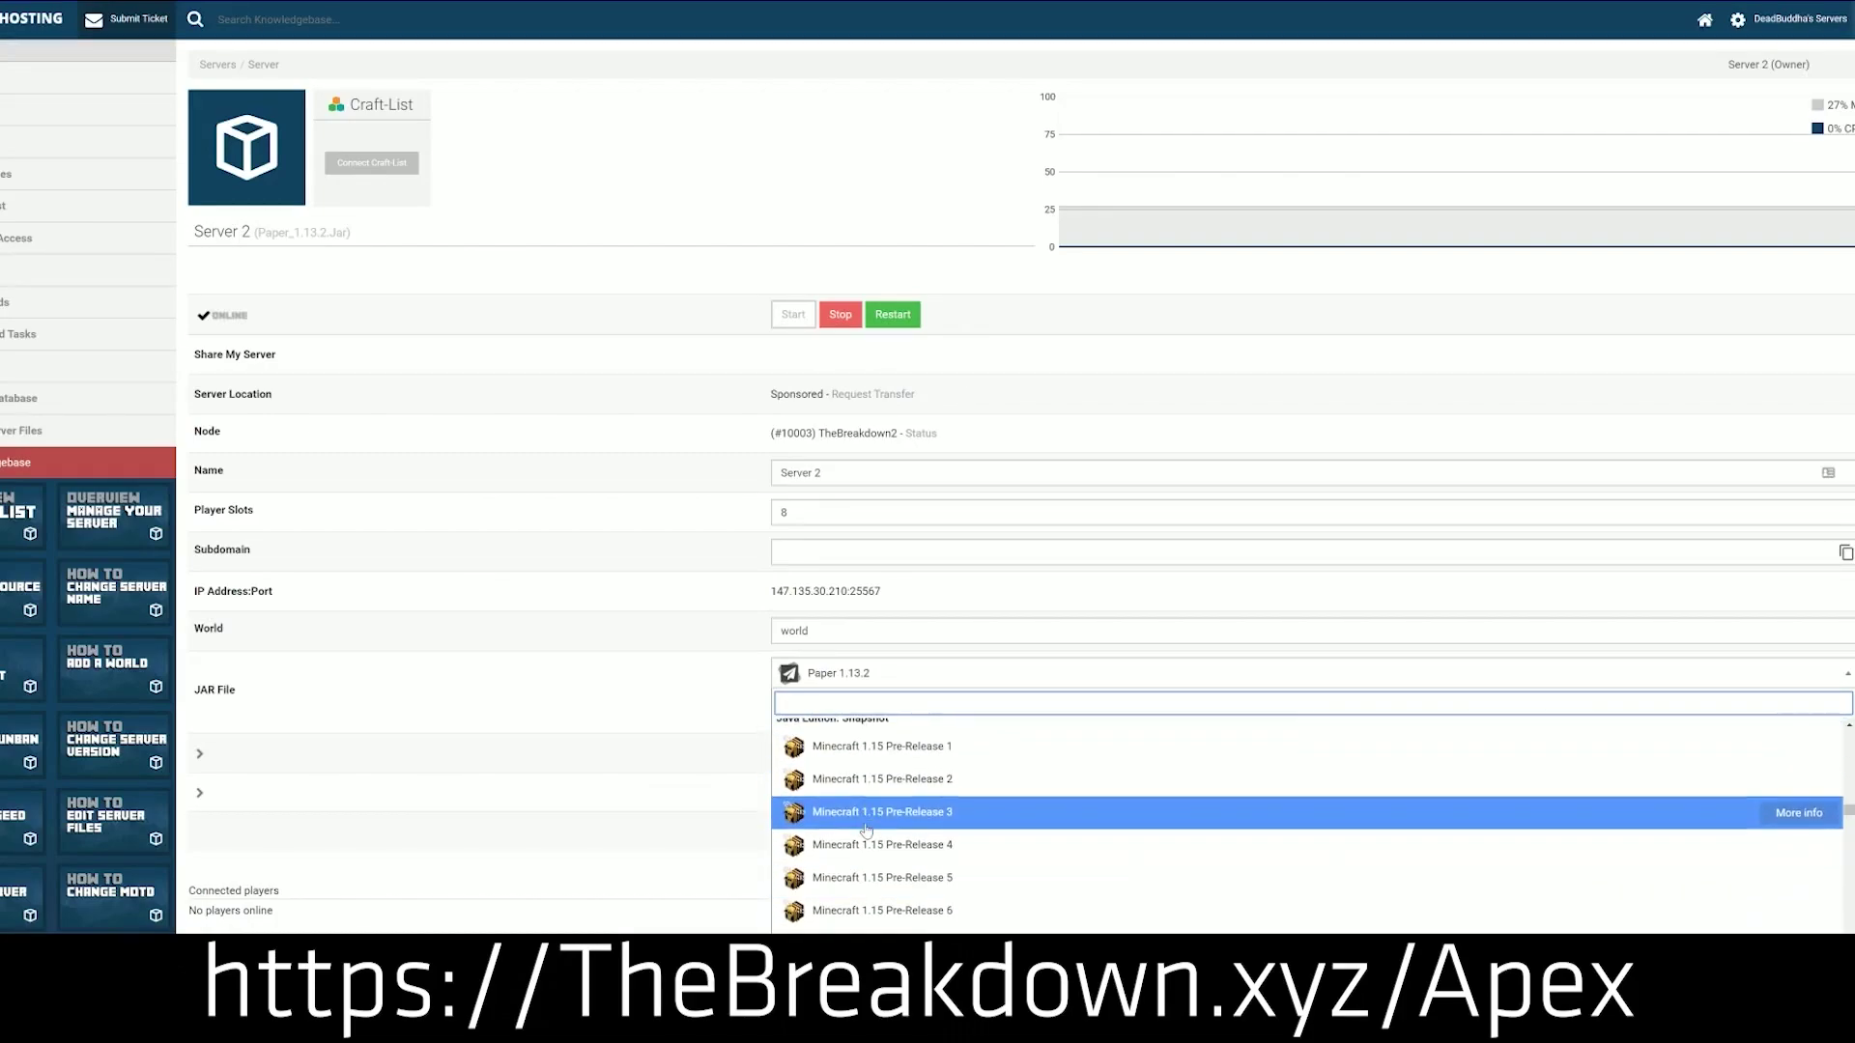
pyautogui.scroll(10, 866, 829)
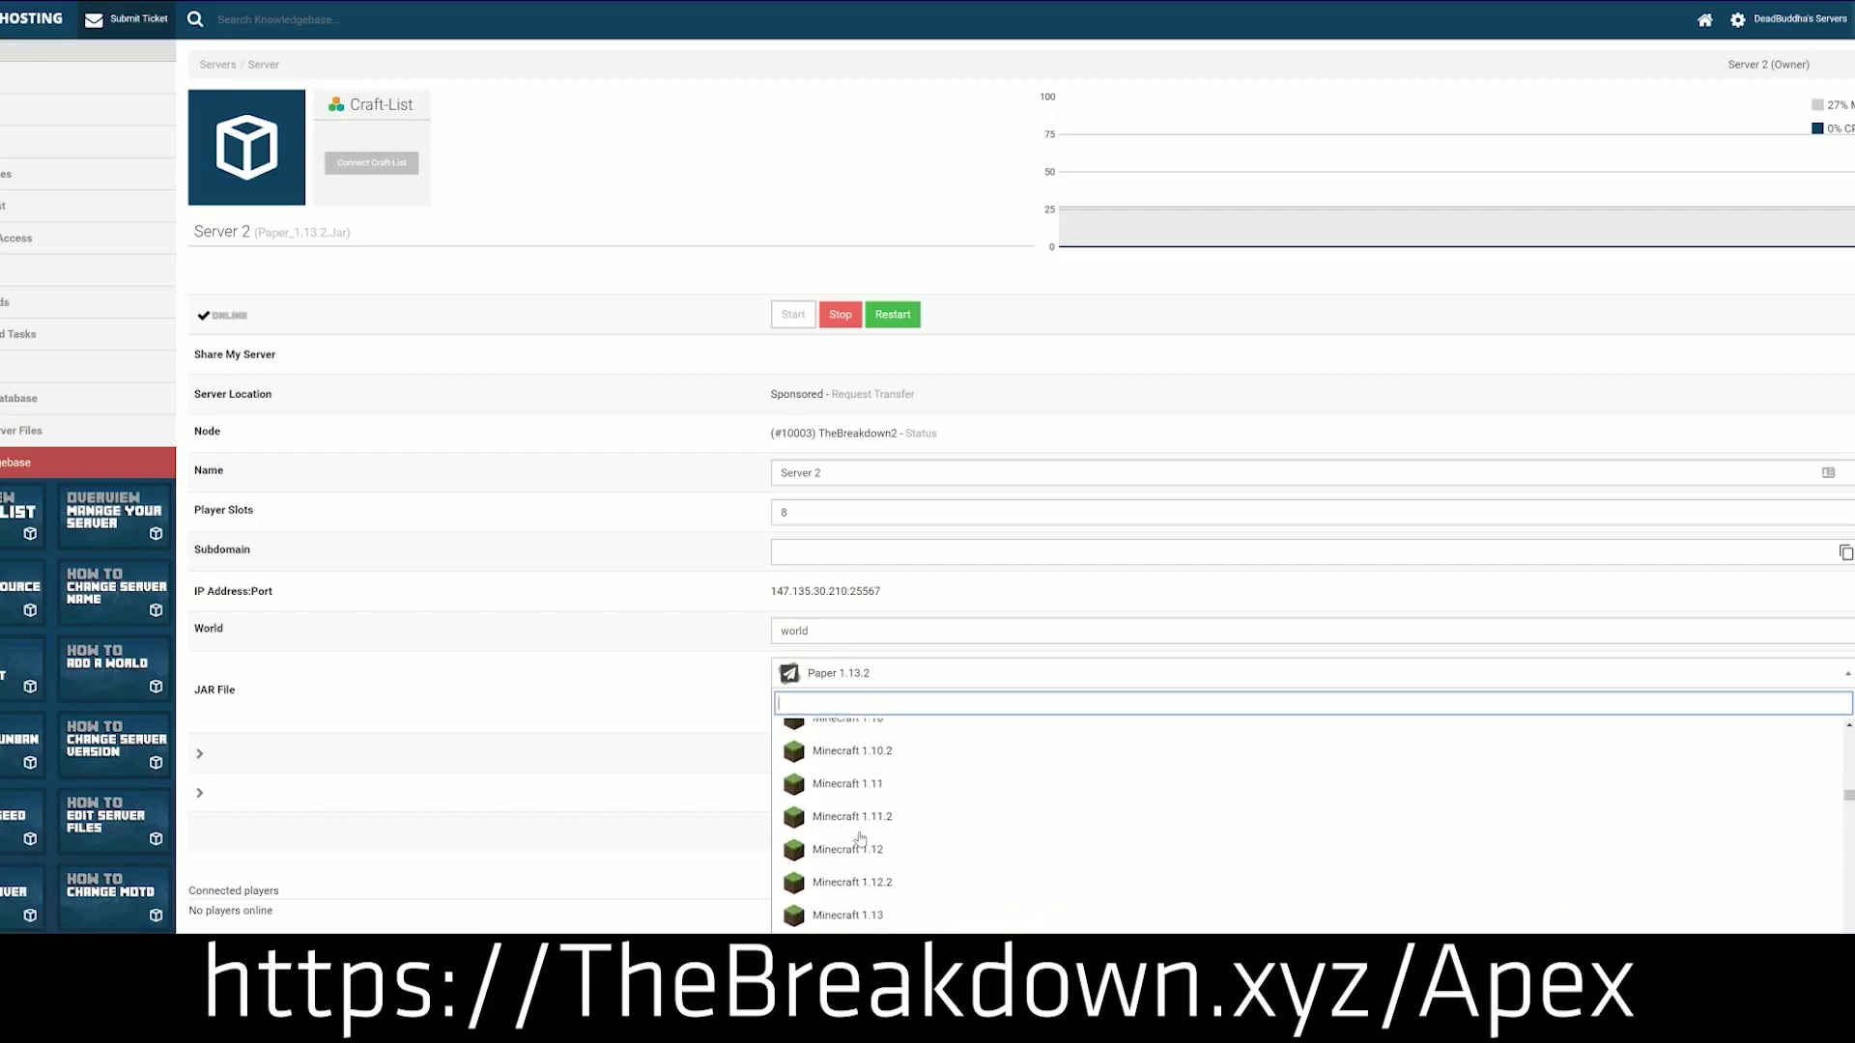
pyautogui.scroll(-3, 859, 838)
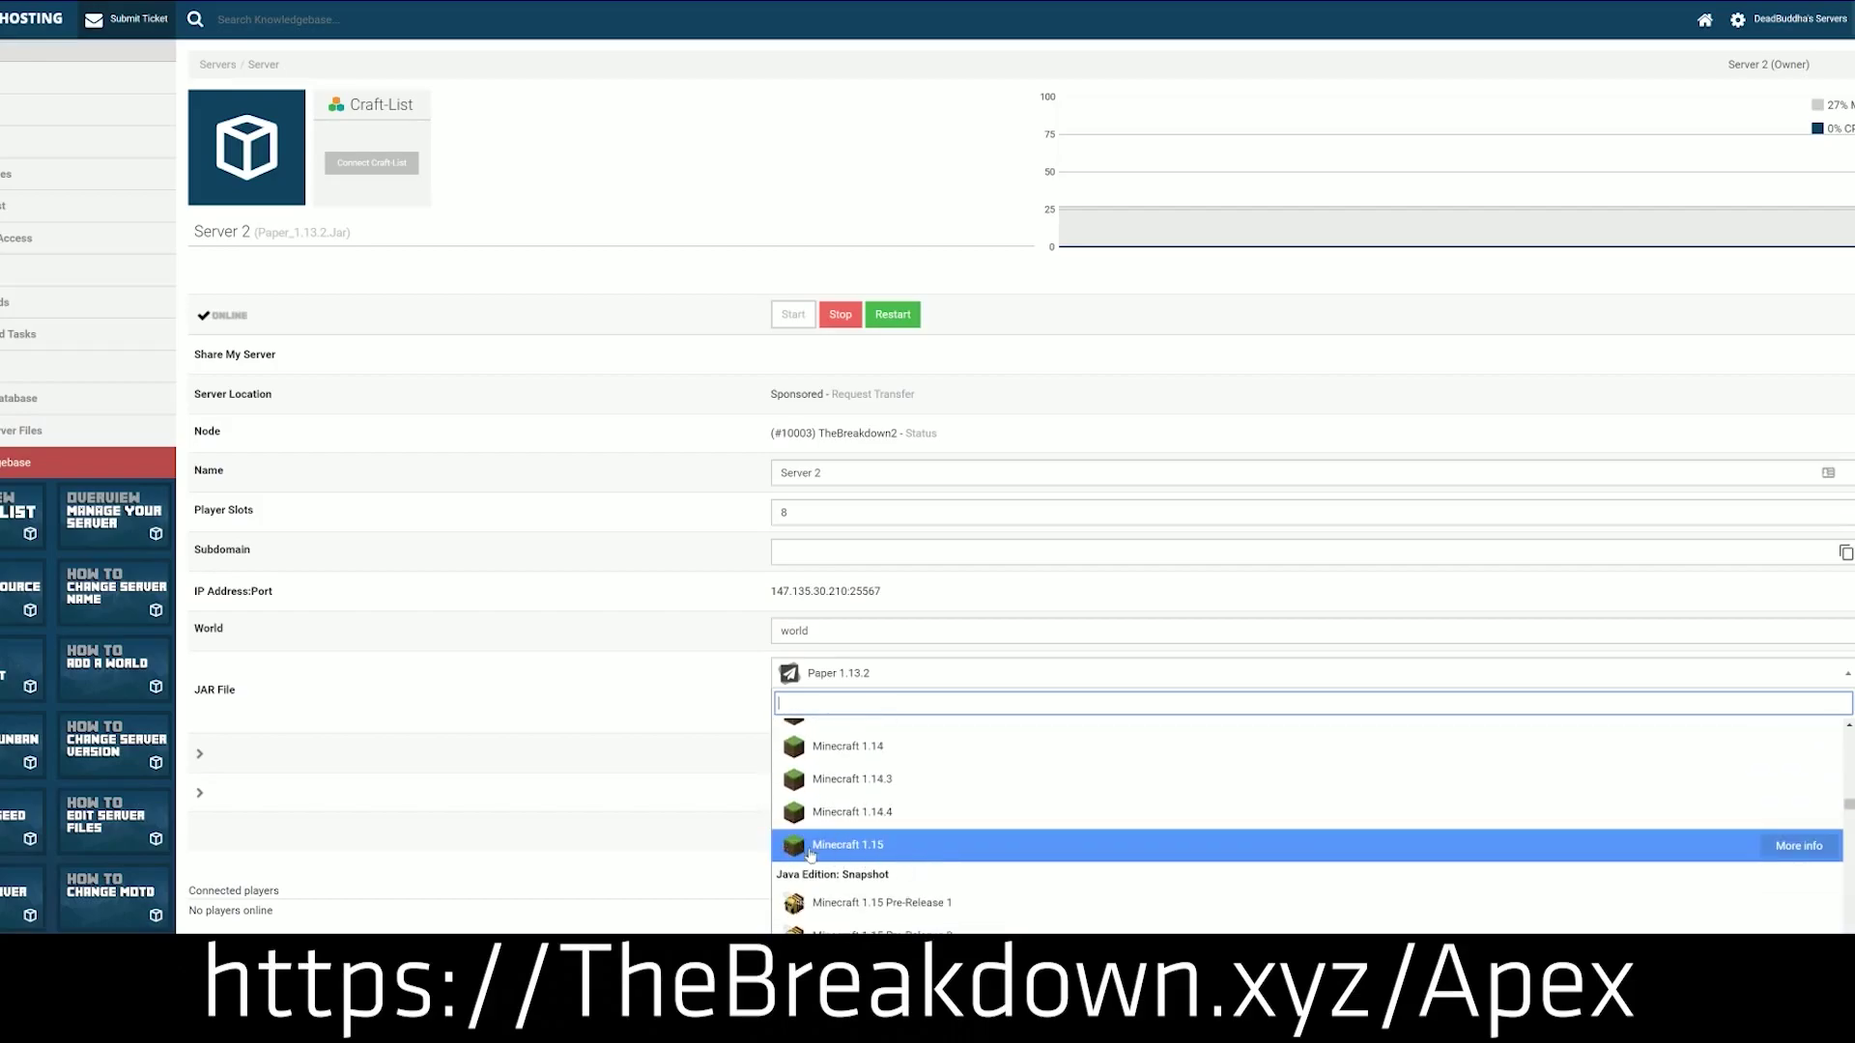
pyautogui.click(951, 852)
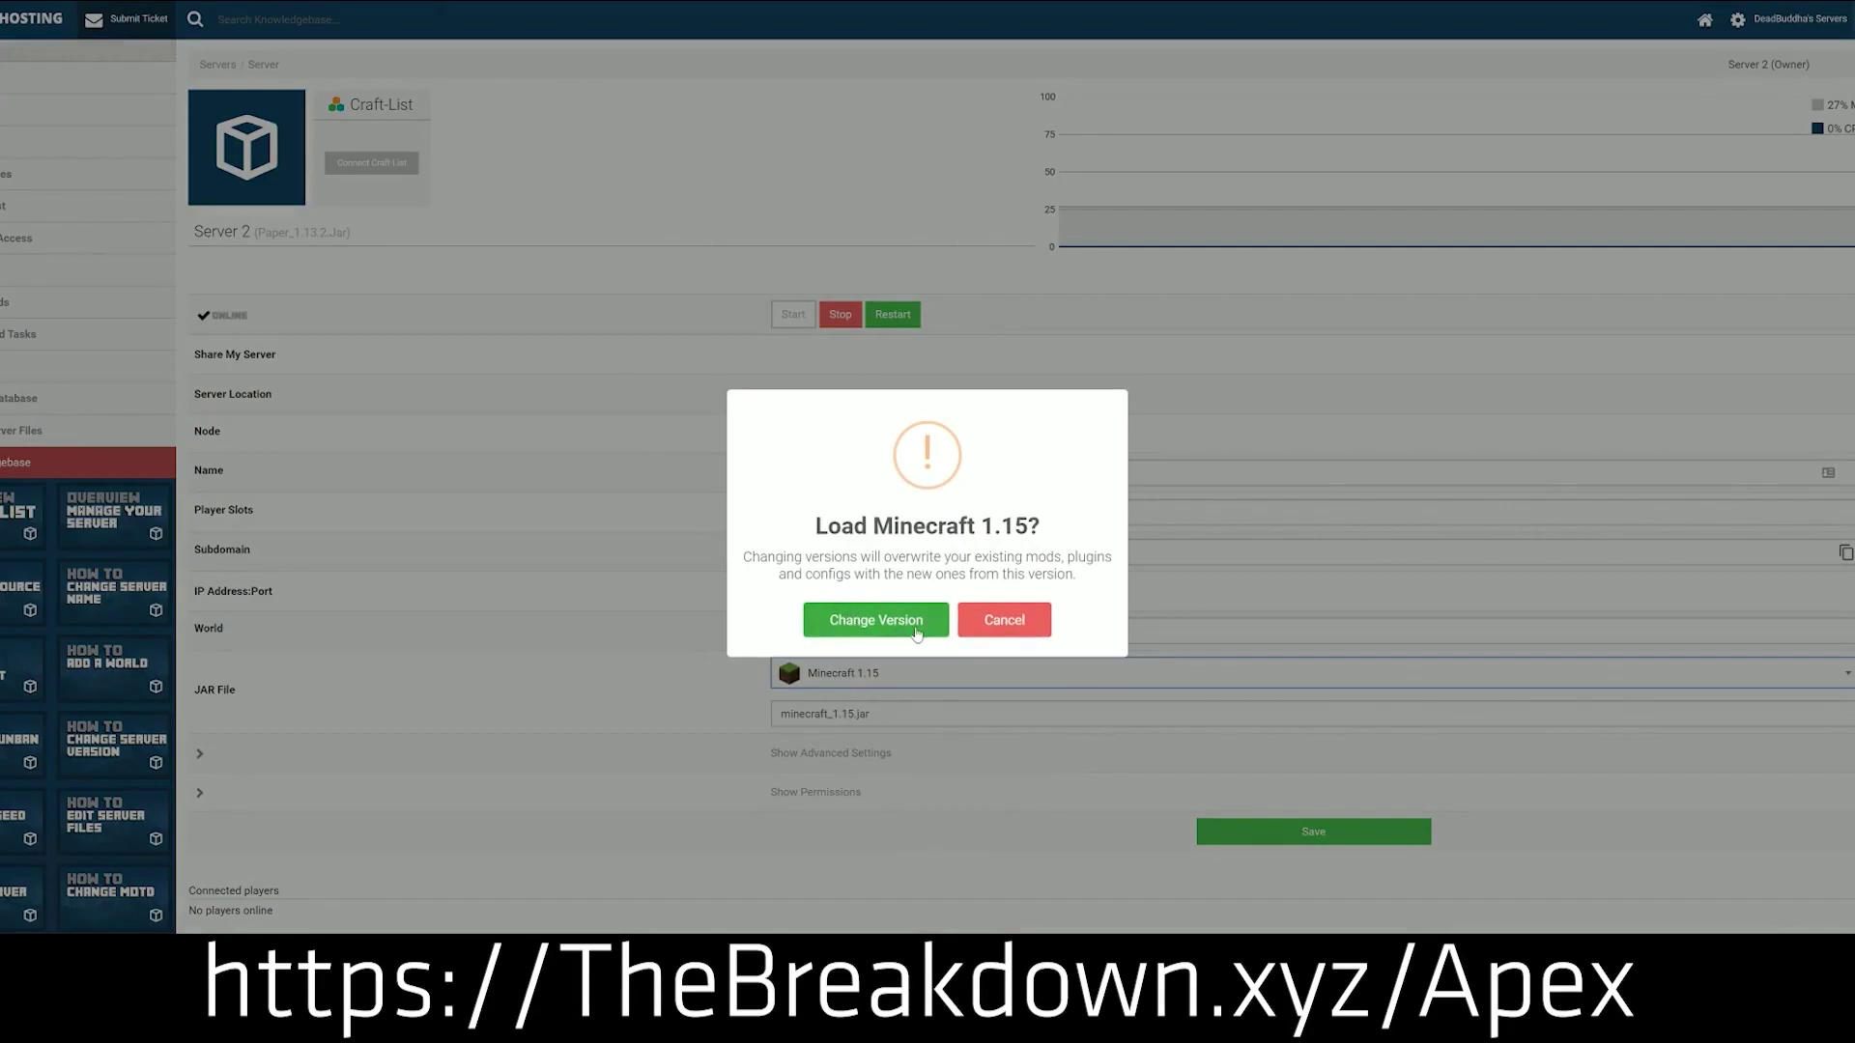
# Confirm the version change keeping the existing world, then bring up the live chat form
pyautogui.click(863, 619)
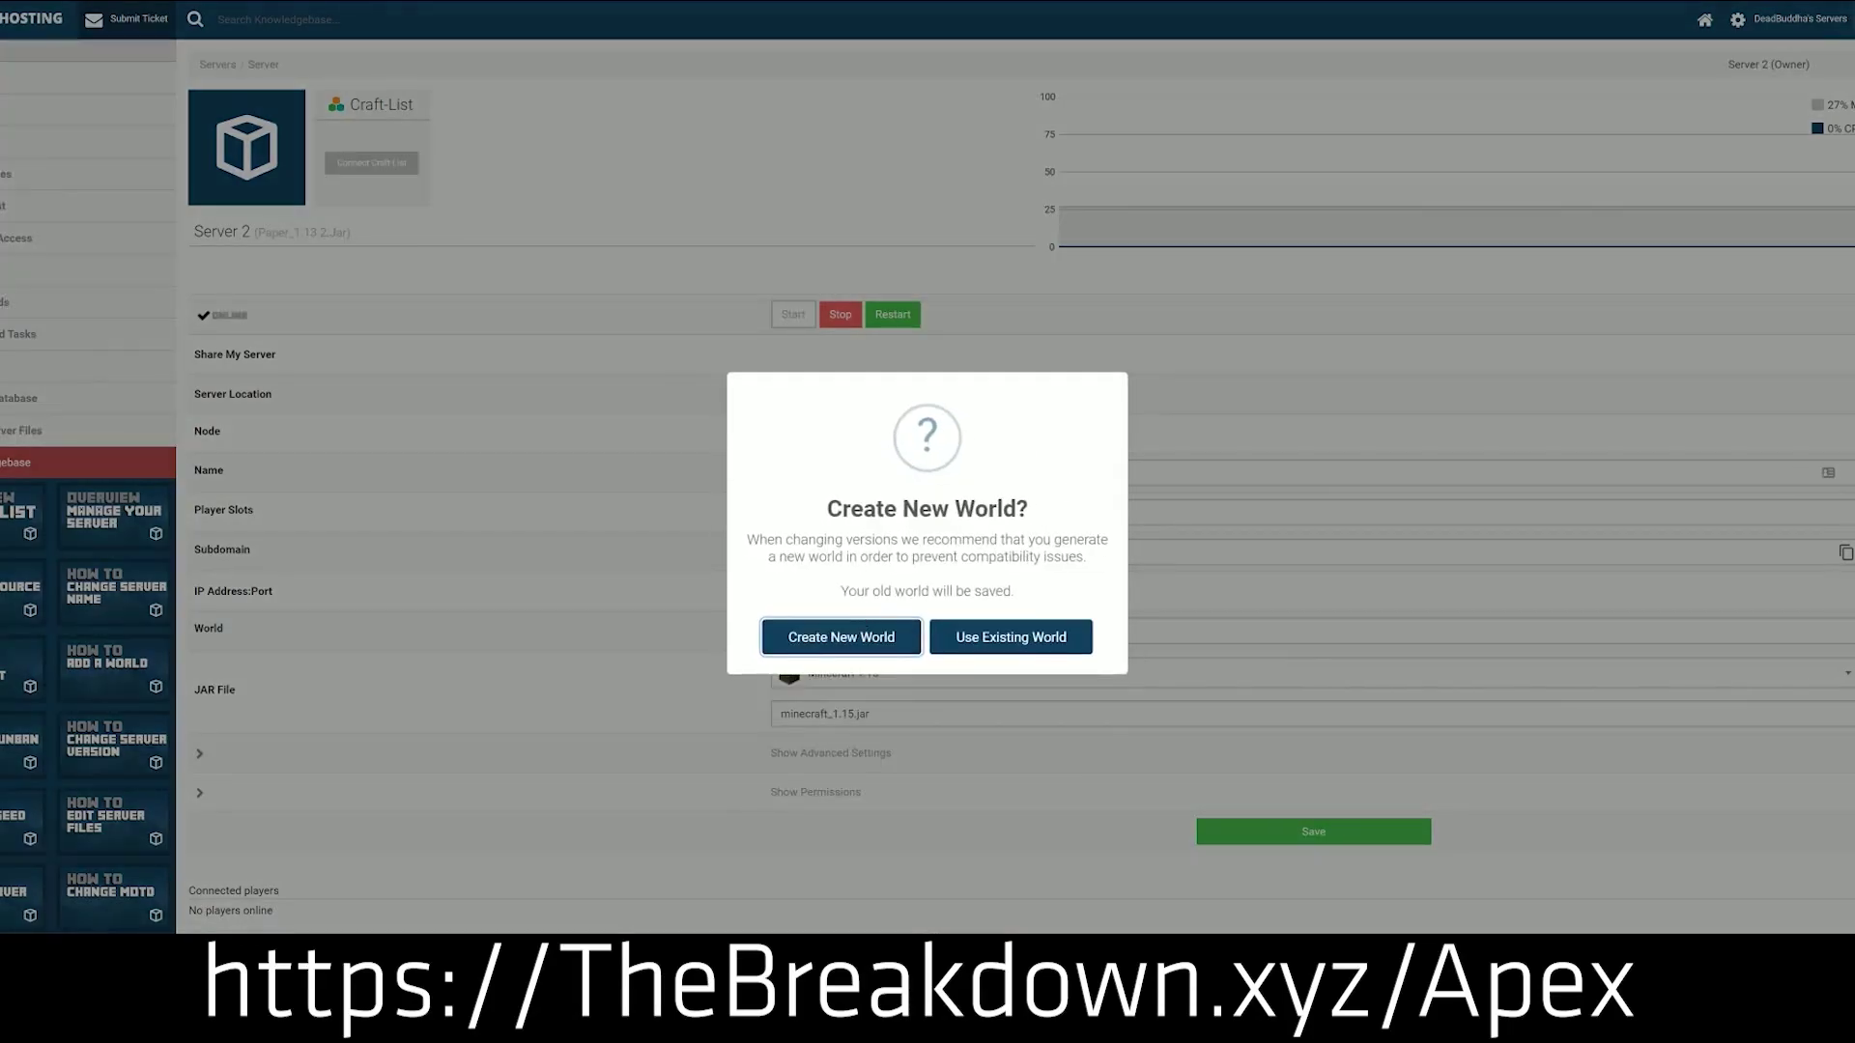
pyautogui.click(1016, 634)
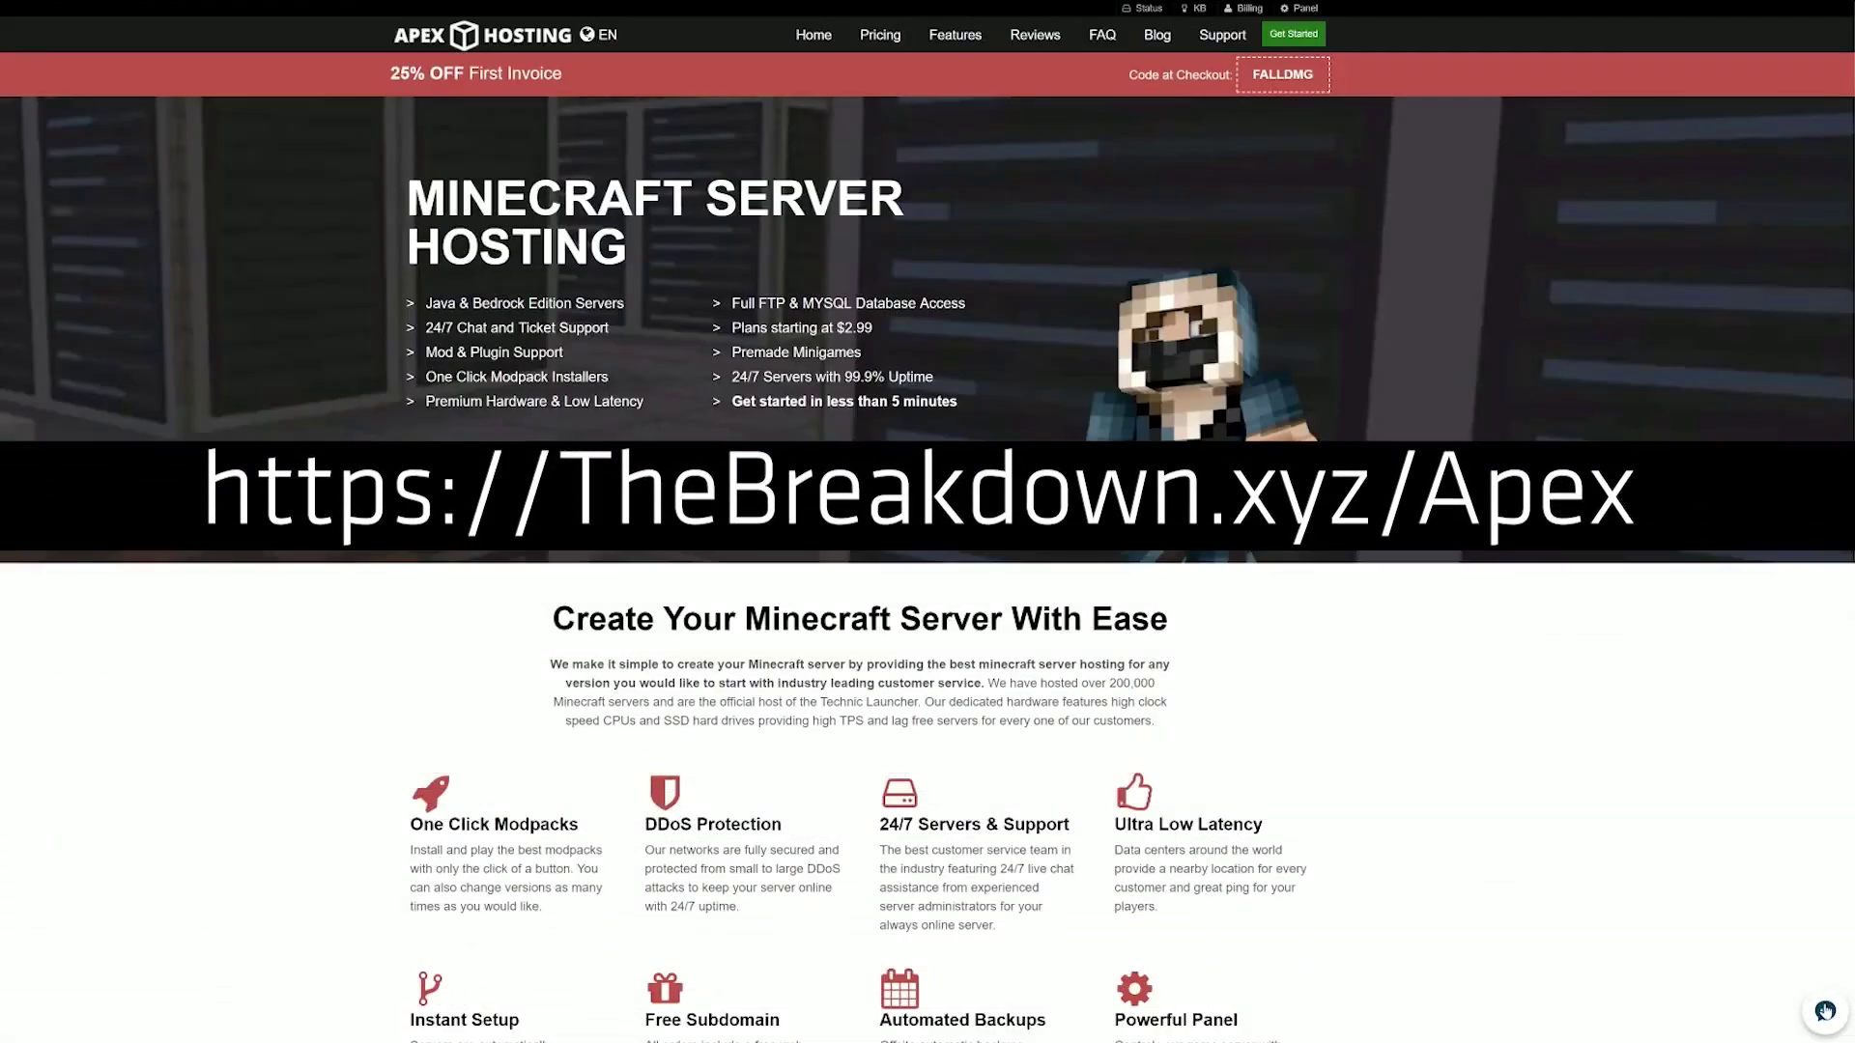
pyautogui.click(1825, 1011)
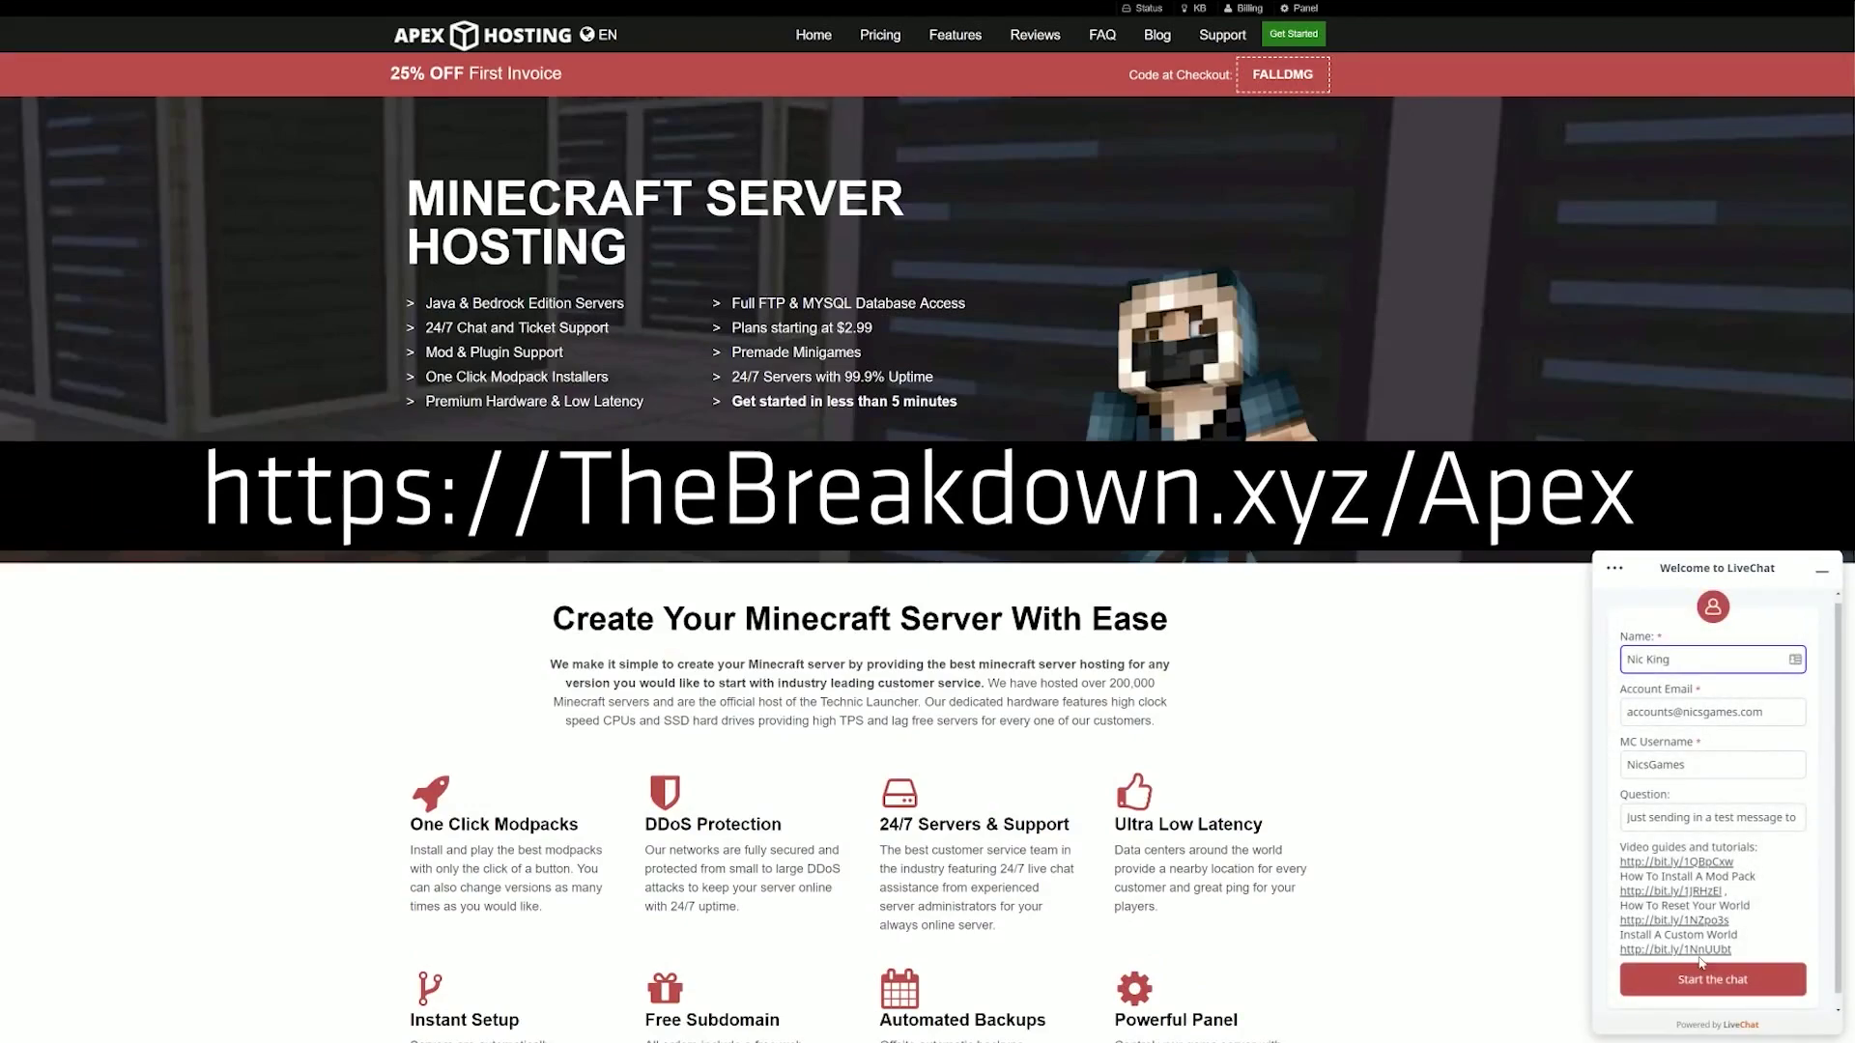
# Start the support chat and send the pasted test message
pyautogui.click(1703, 974)
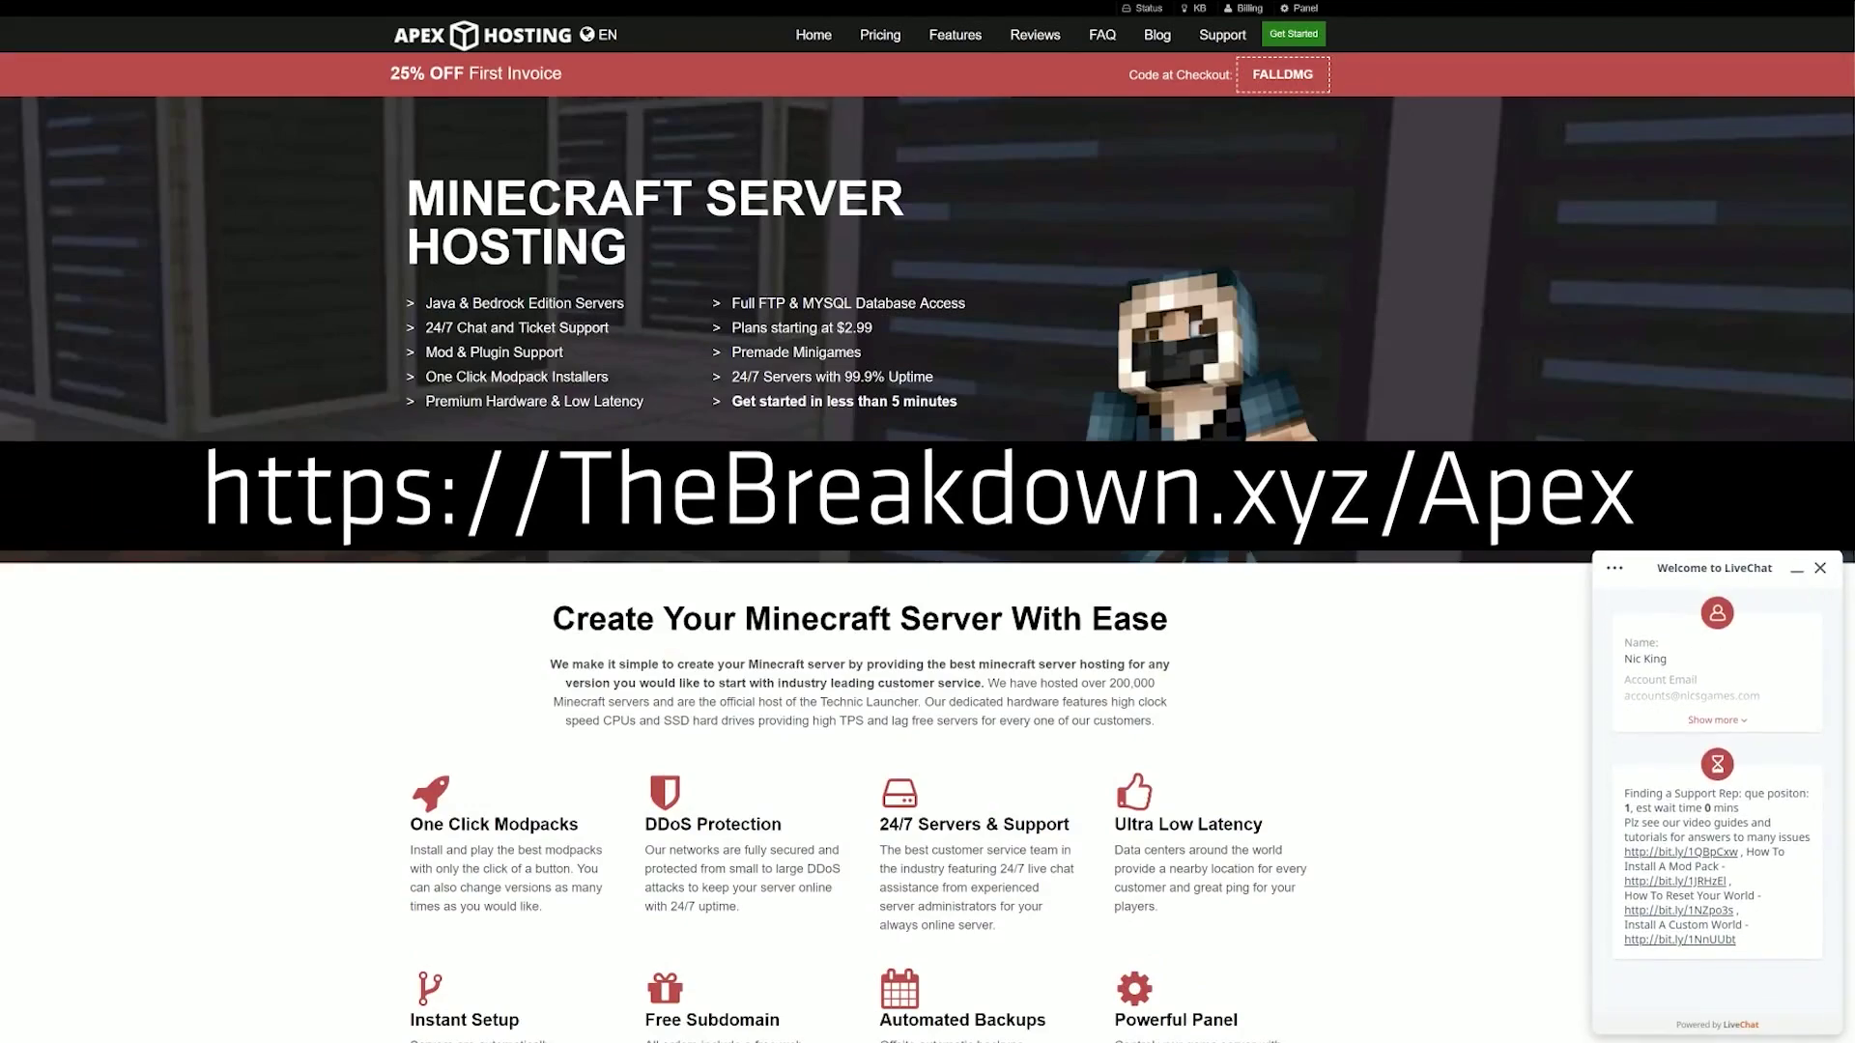
pyautogui.moveTo(1752, 810); pyautogui.dragTo(1670, 809)
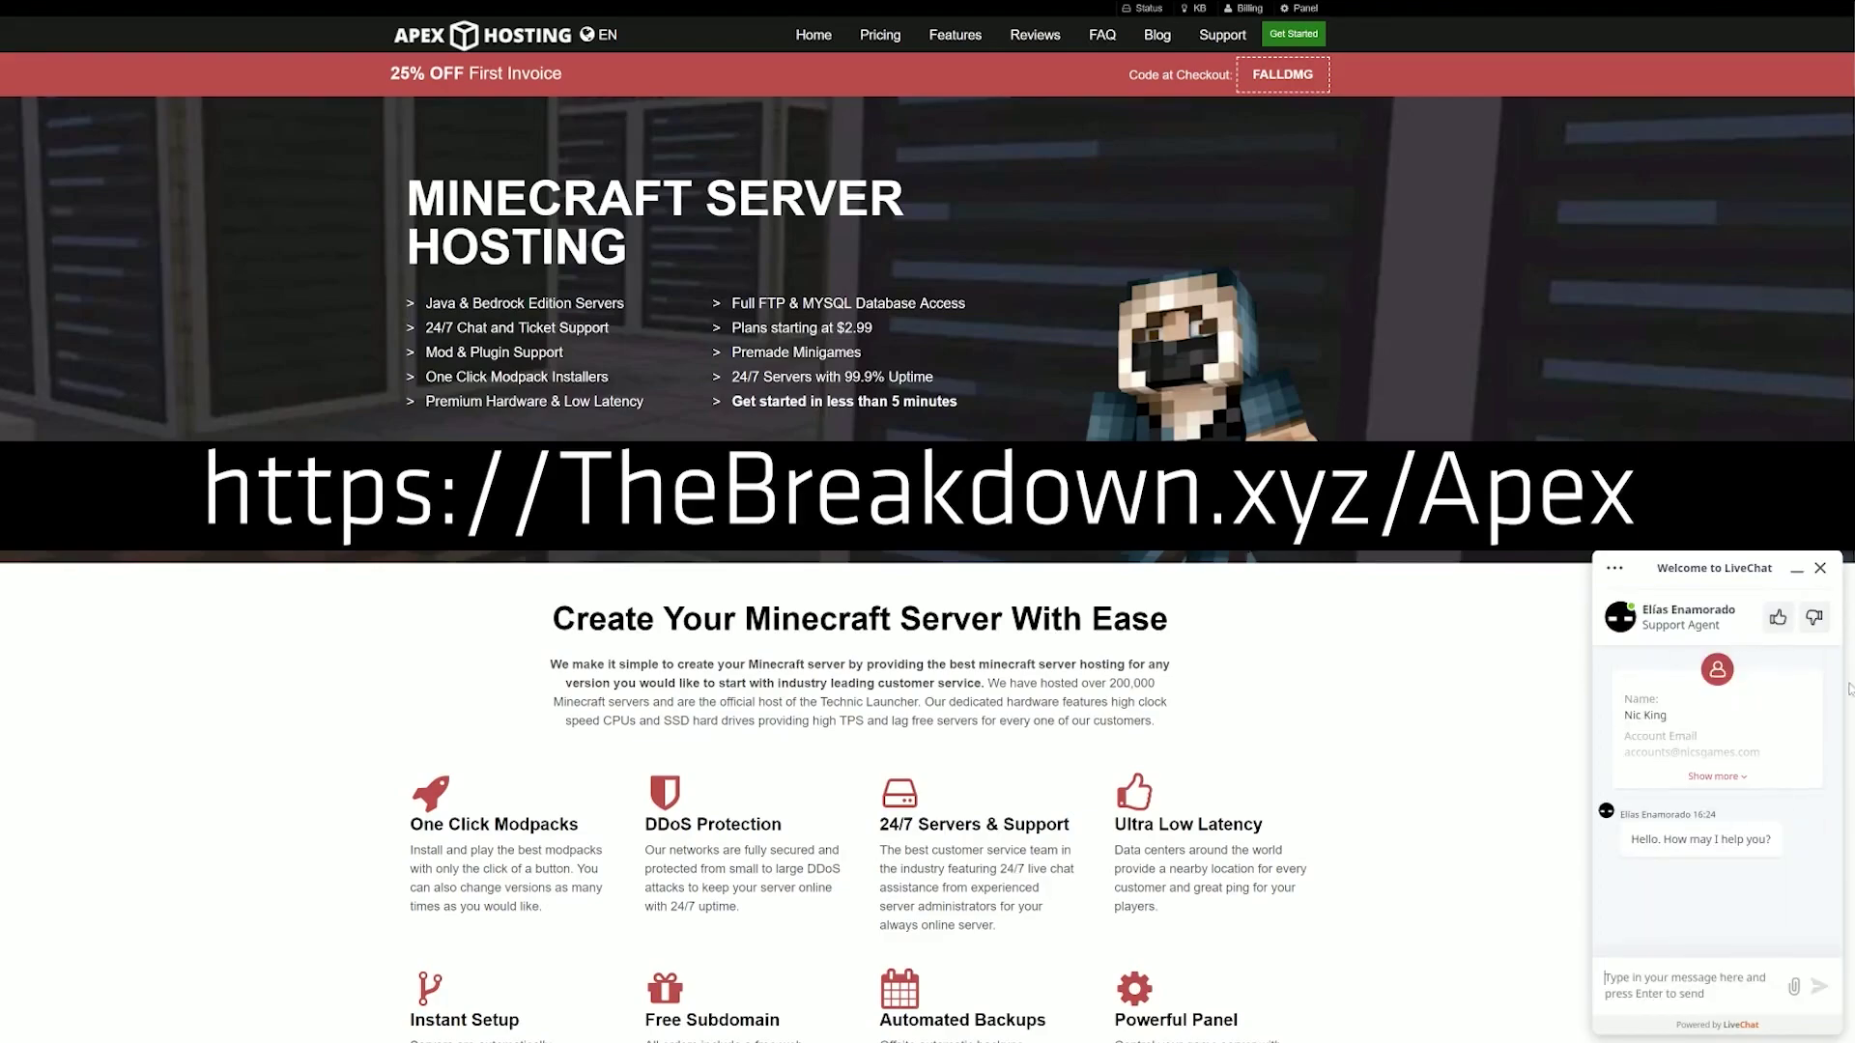
pyautogui.write('Hey! Just sending in a quick message to show how fast your support is in a video')
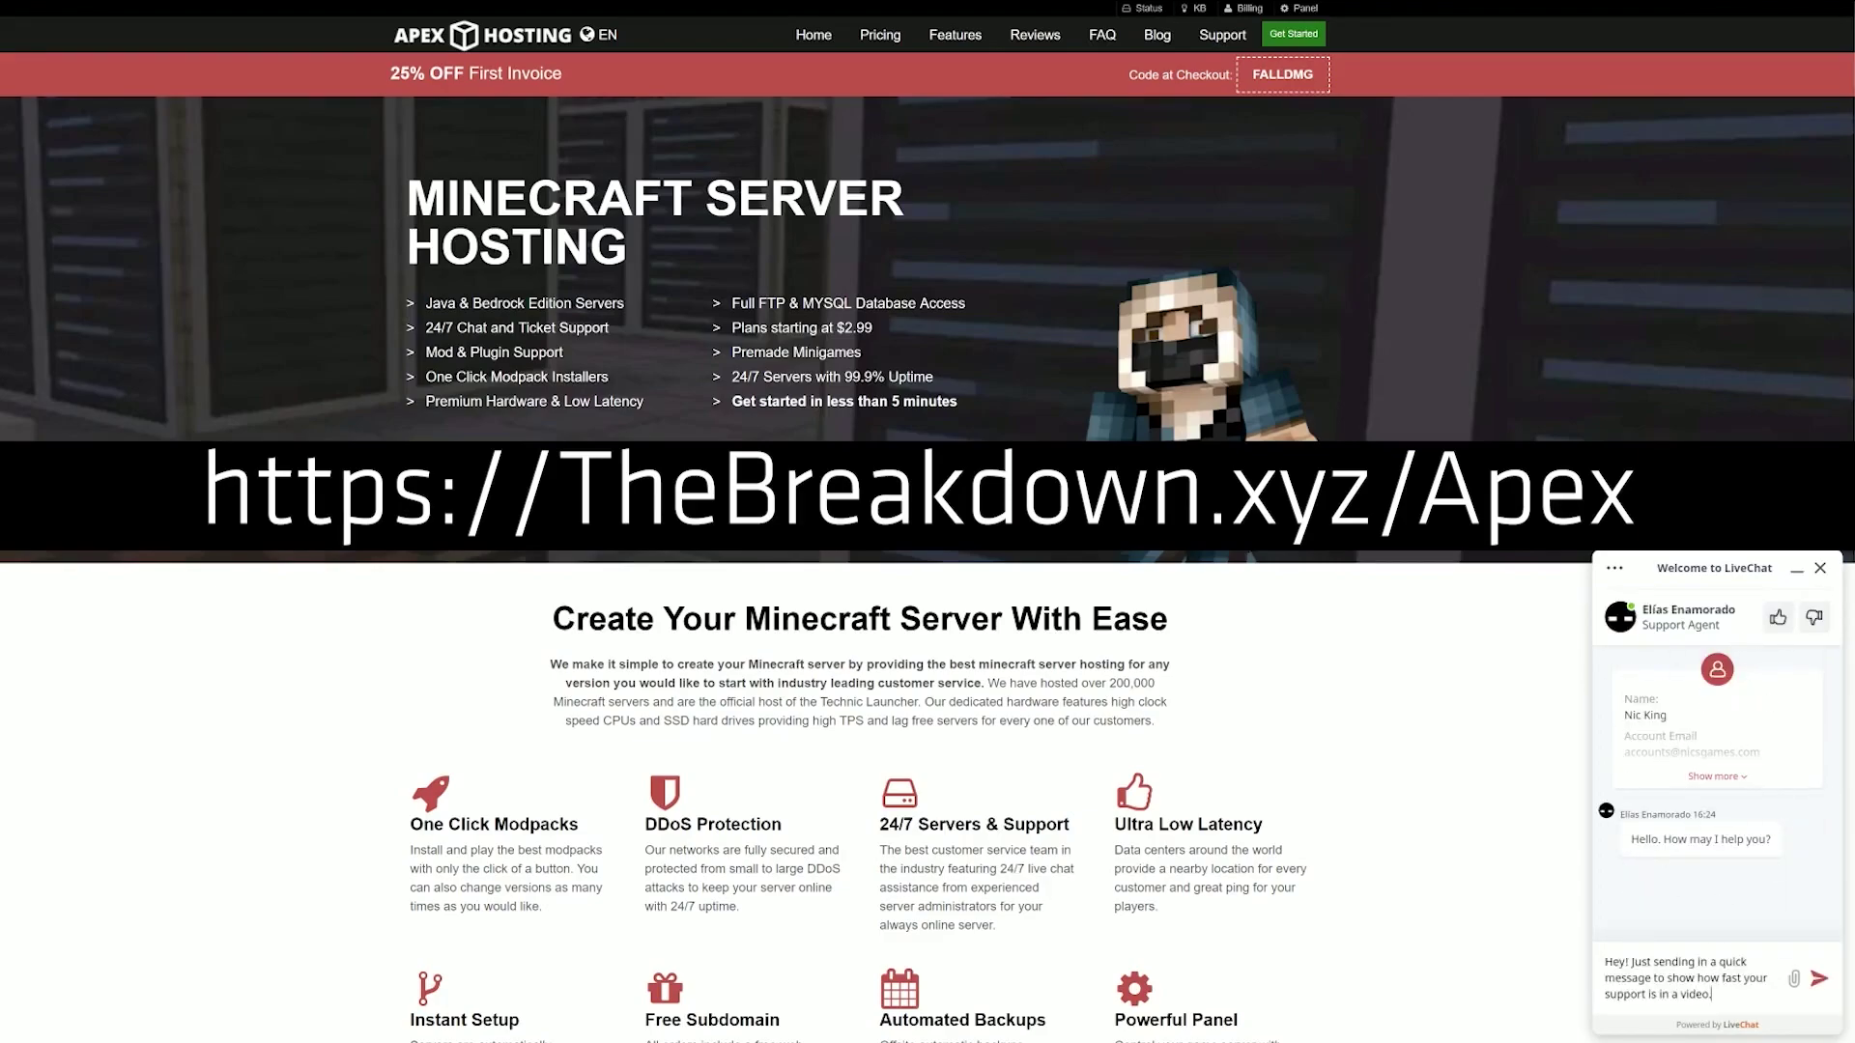
pyautogui.press('Return')
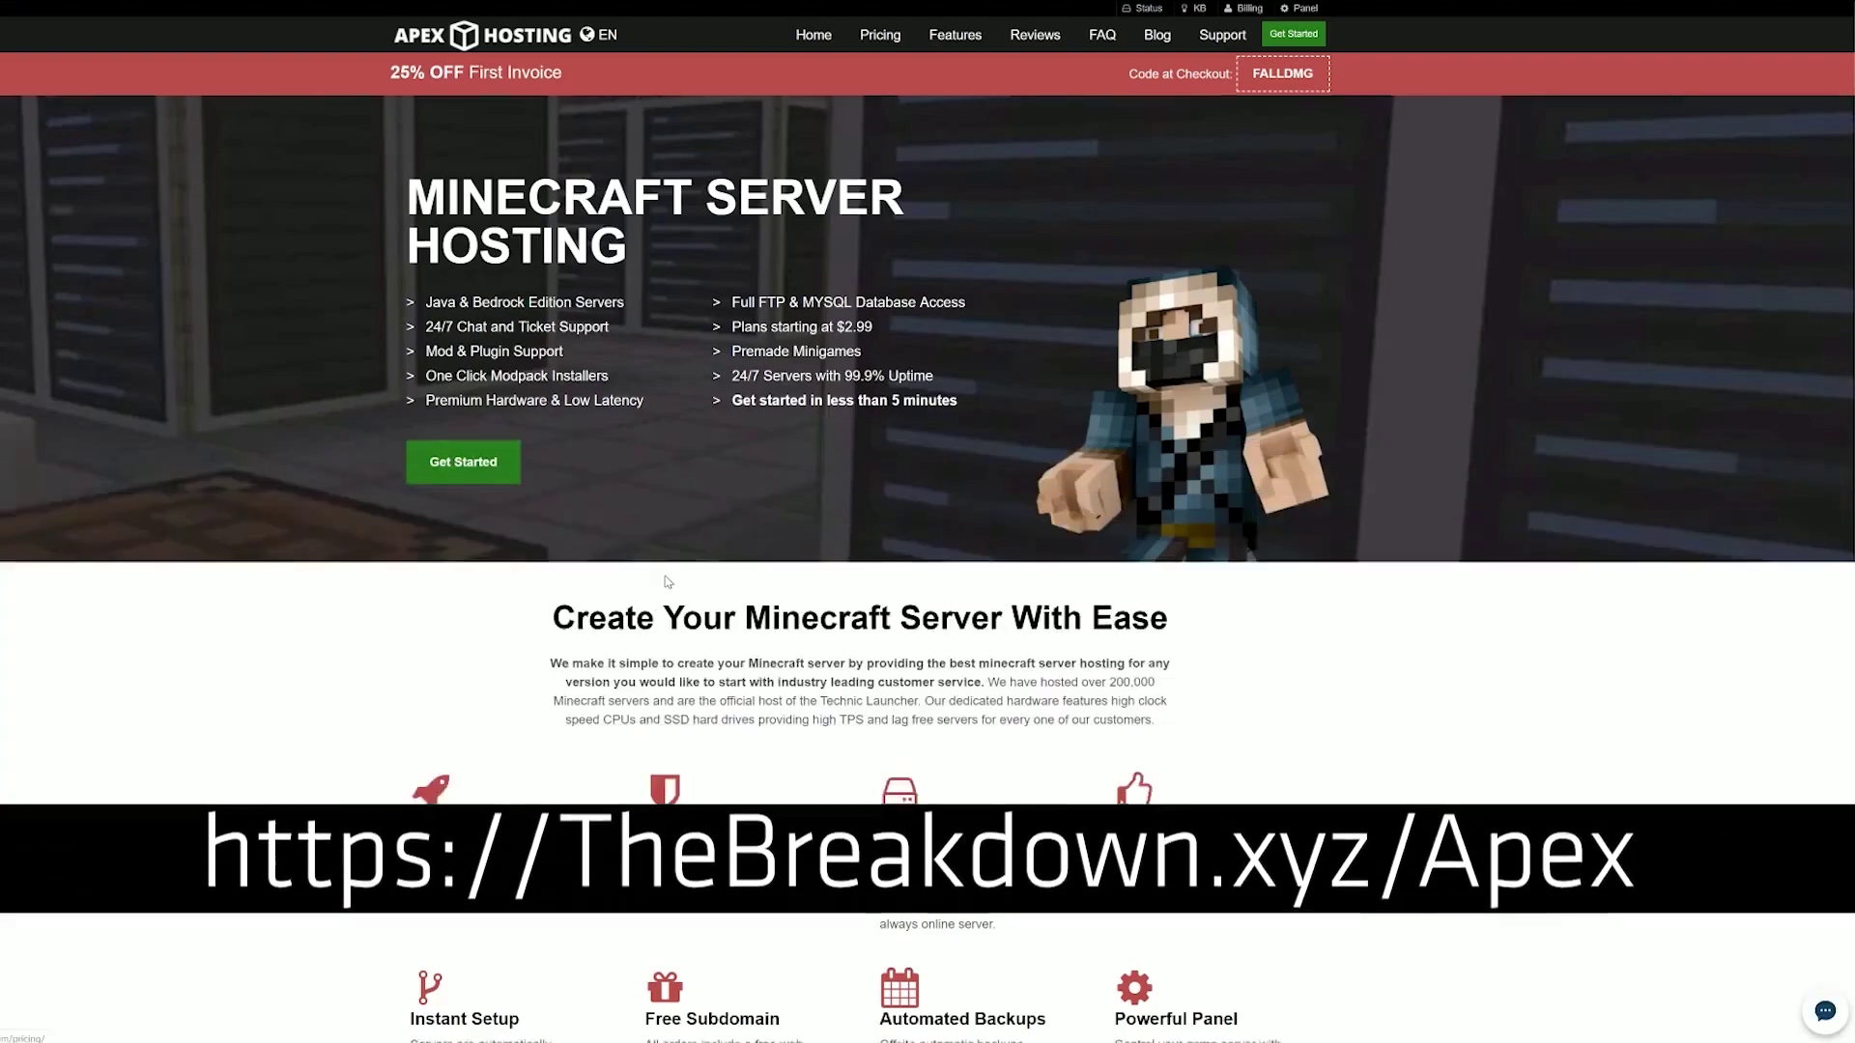
# Highlight the One Click Modpacks and Automated Backups features on the homepage again
pyautogui.scroll(-4, 380, 330)
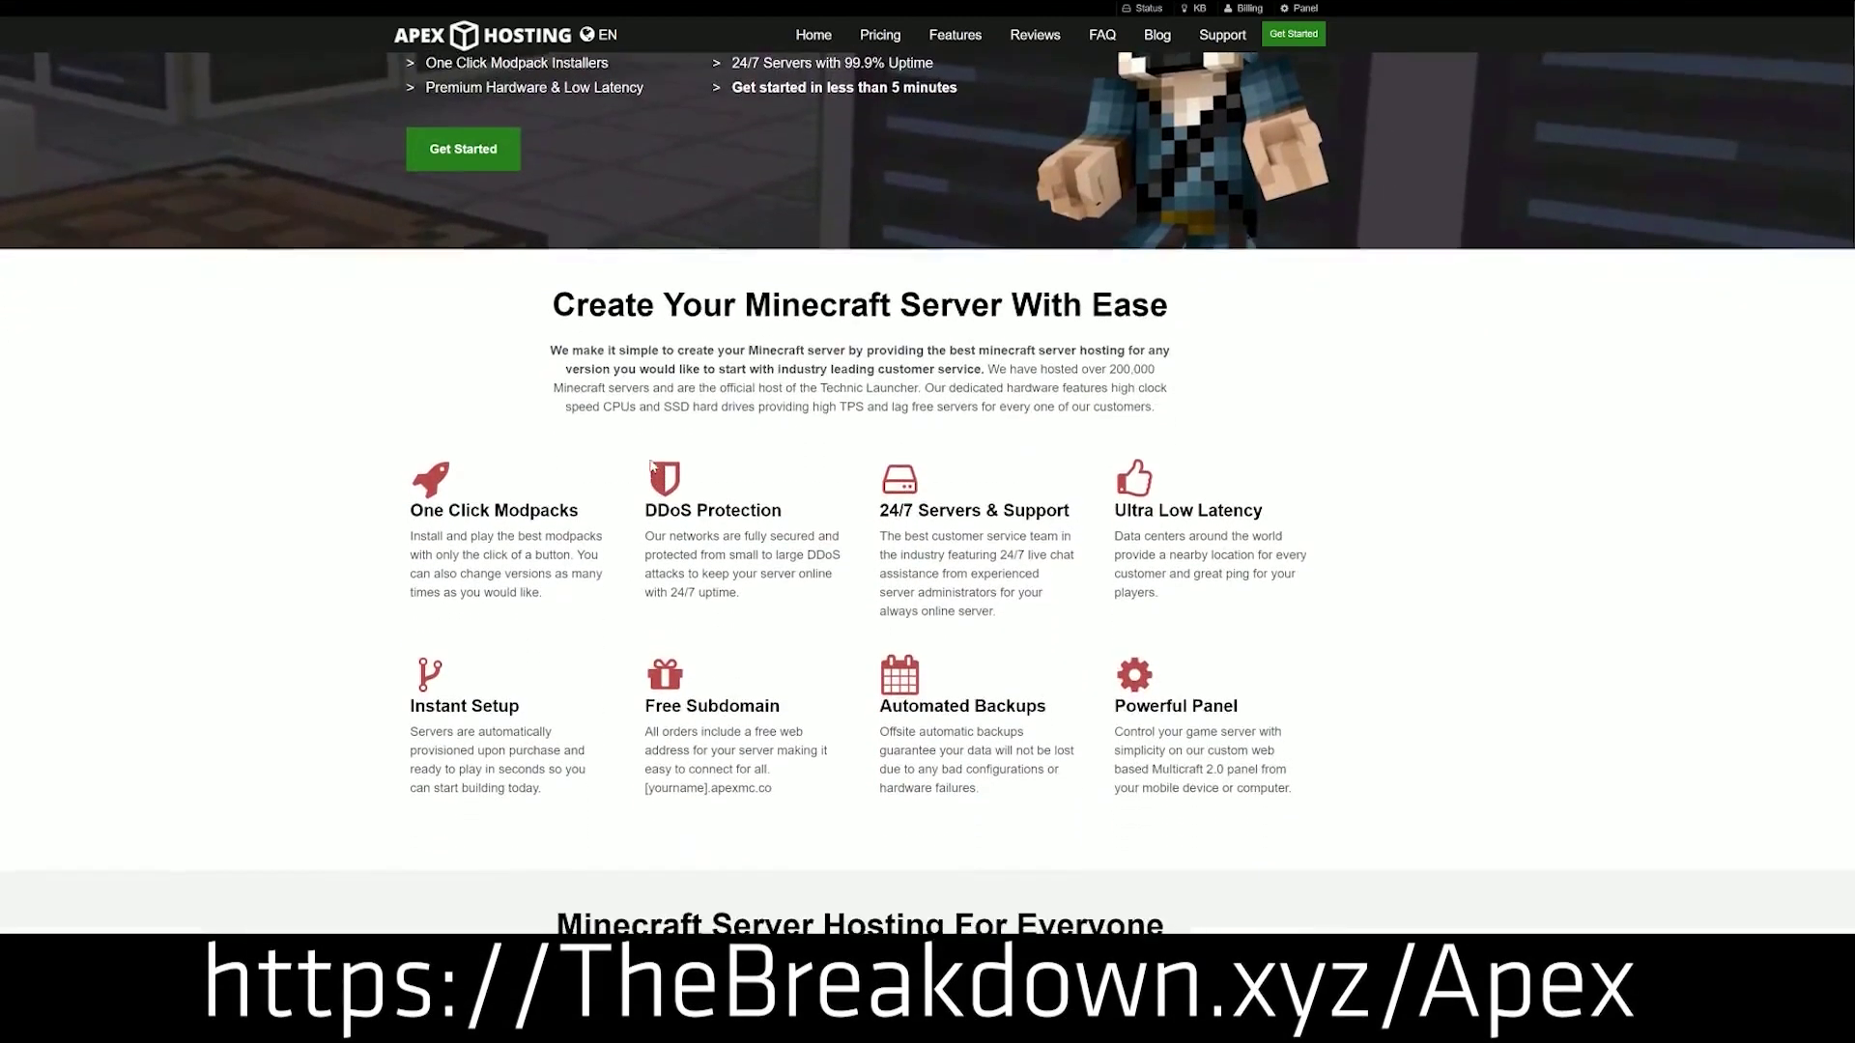
pyautogui.moveTo(409, 433); pyautogui.dragTo(1073, 440)
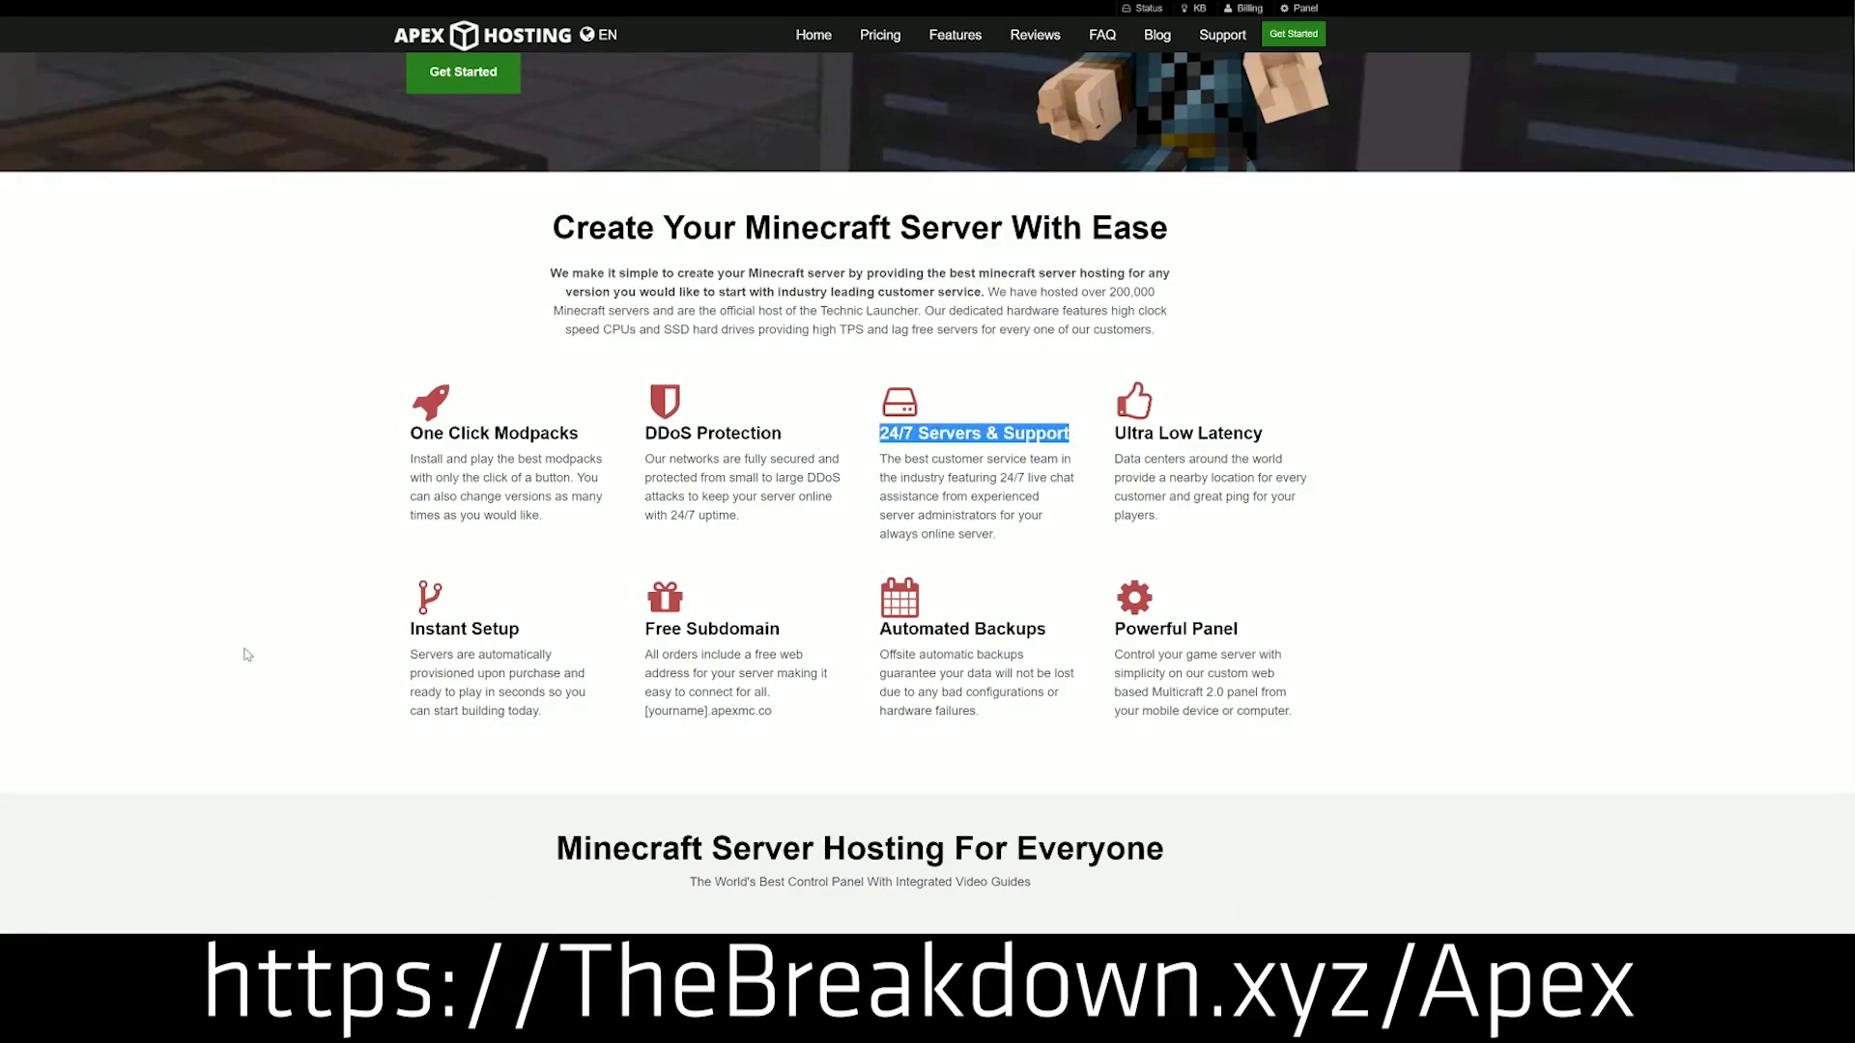
pyautogui.moveTo(888, 628); pyautogui.dragTo(986, 715)
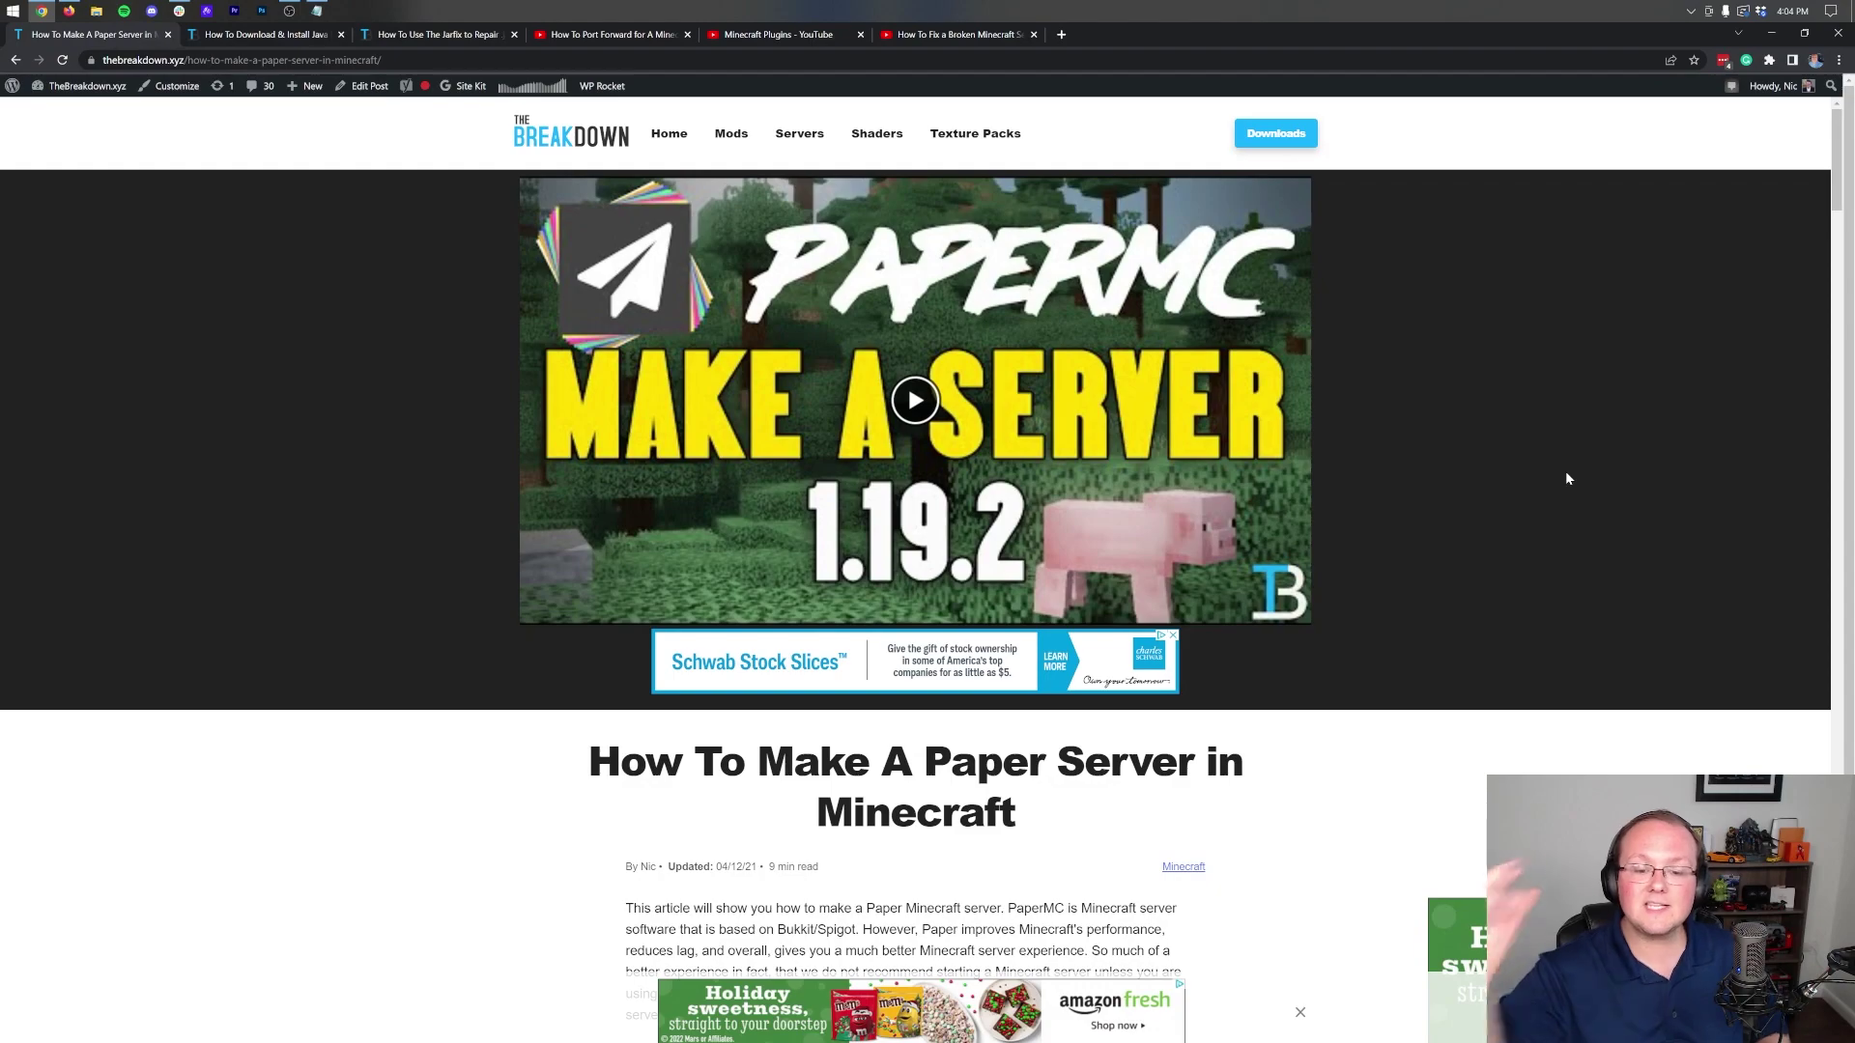
# Skim the 'How To Make A Paper Server' article and open the Download PaperMC banner in a new tab
pyautogui.scroll(-2, 1566, 478)
pyautogui.scroll(-2, 1479, 438)
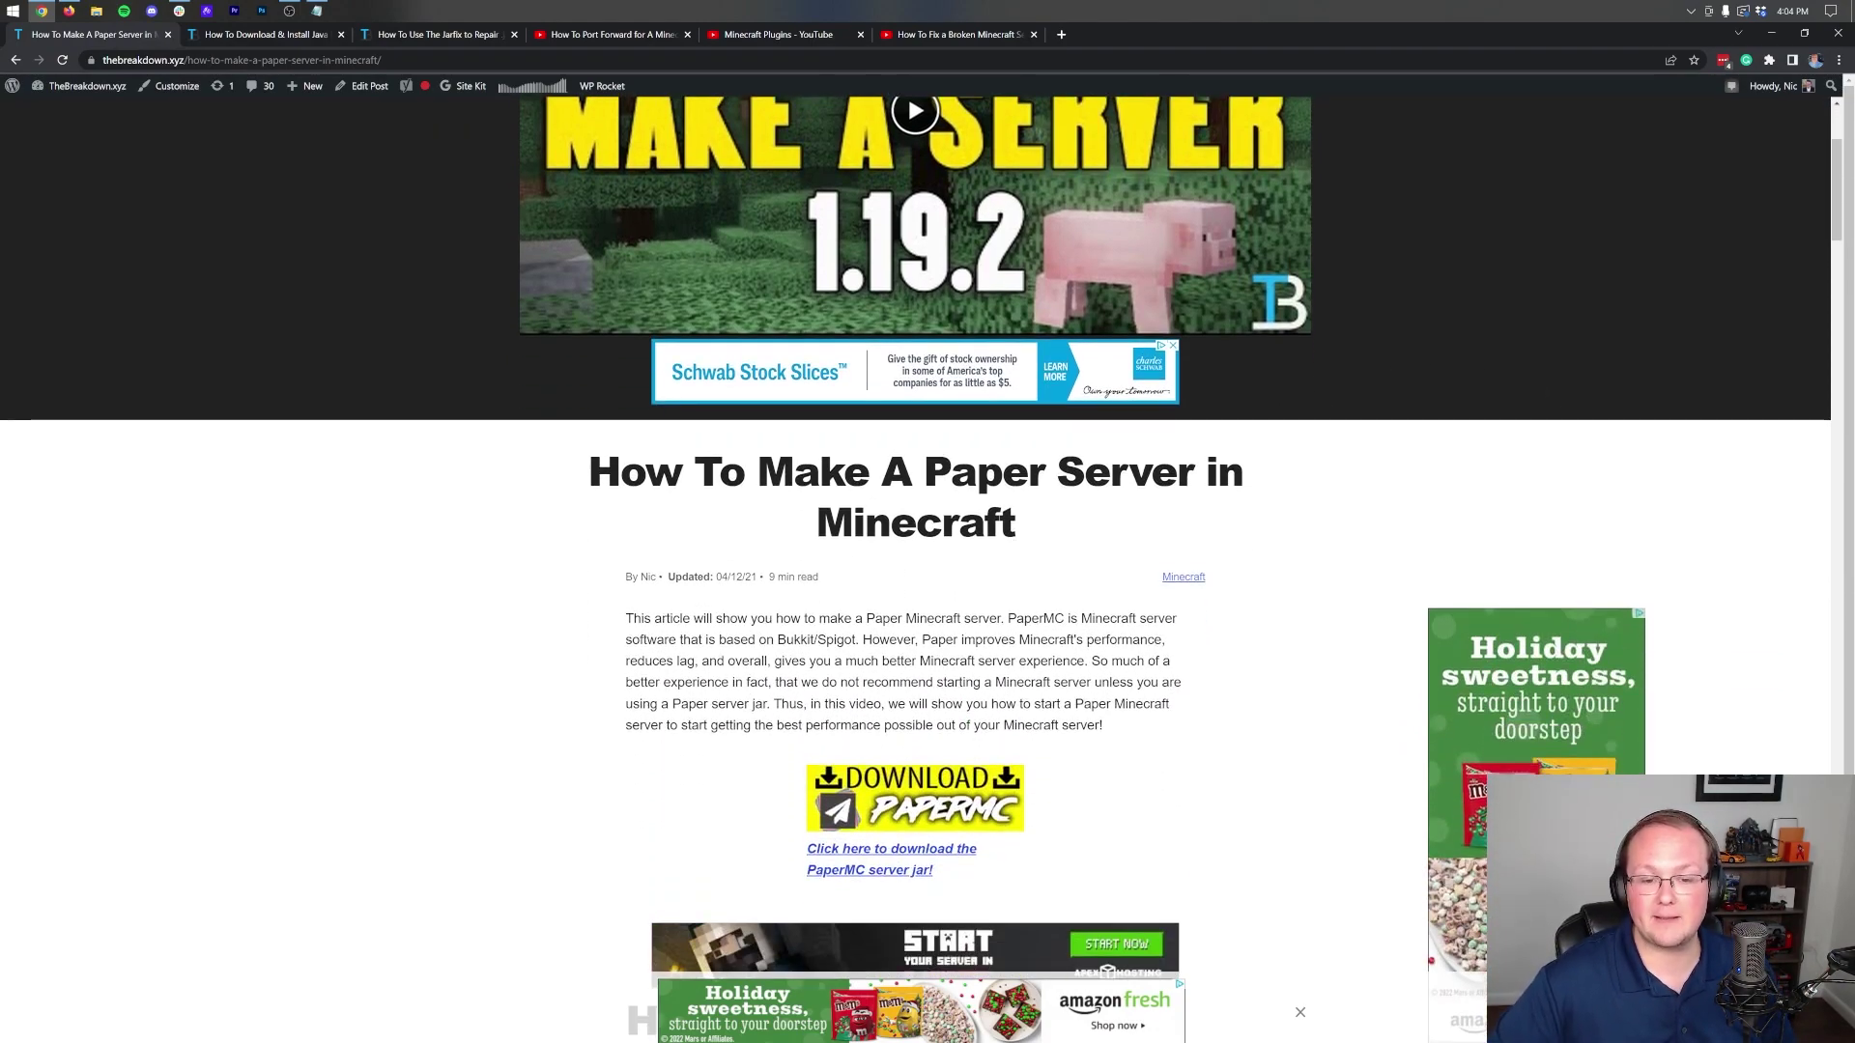
pyautogui.scroll(-9, 1070, 555)
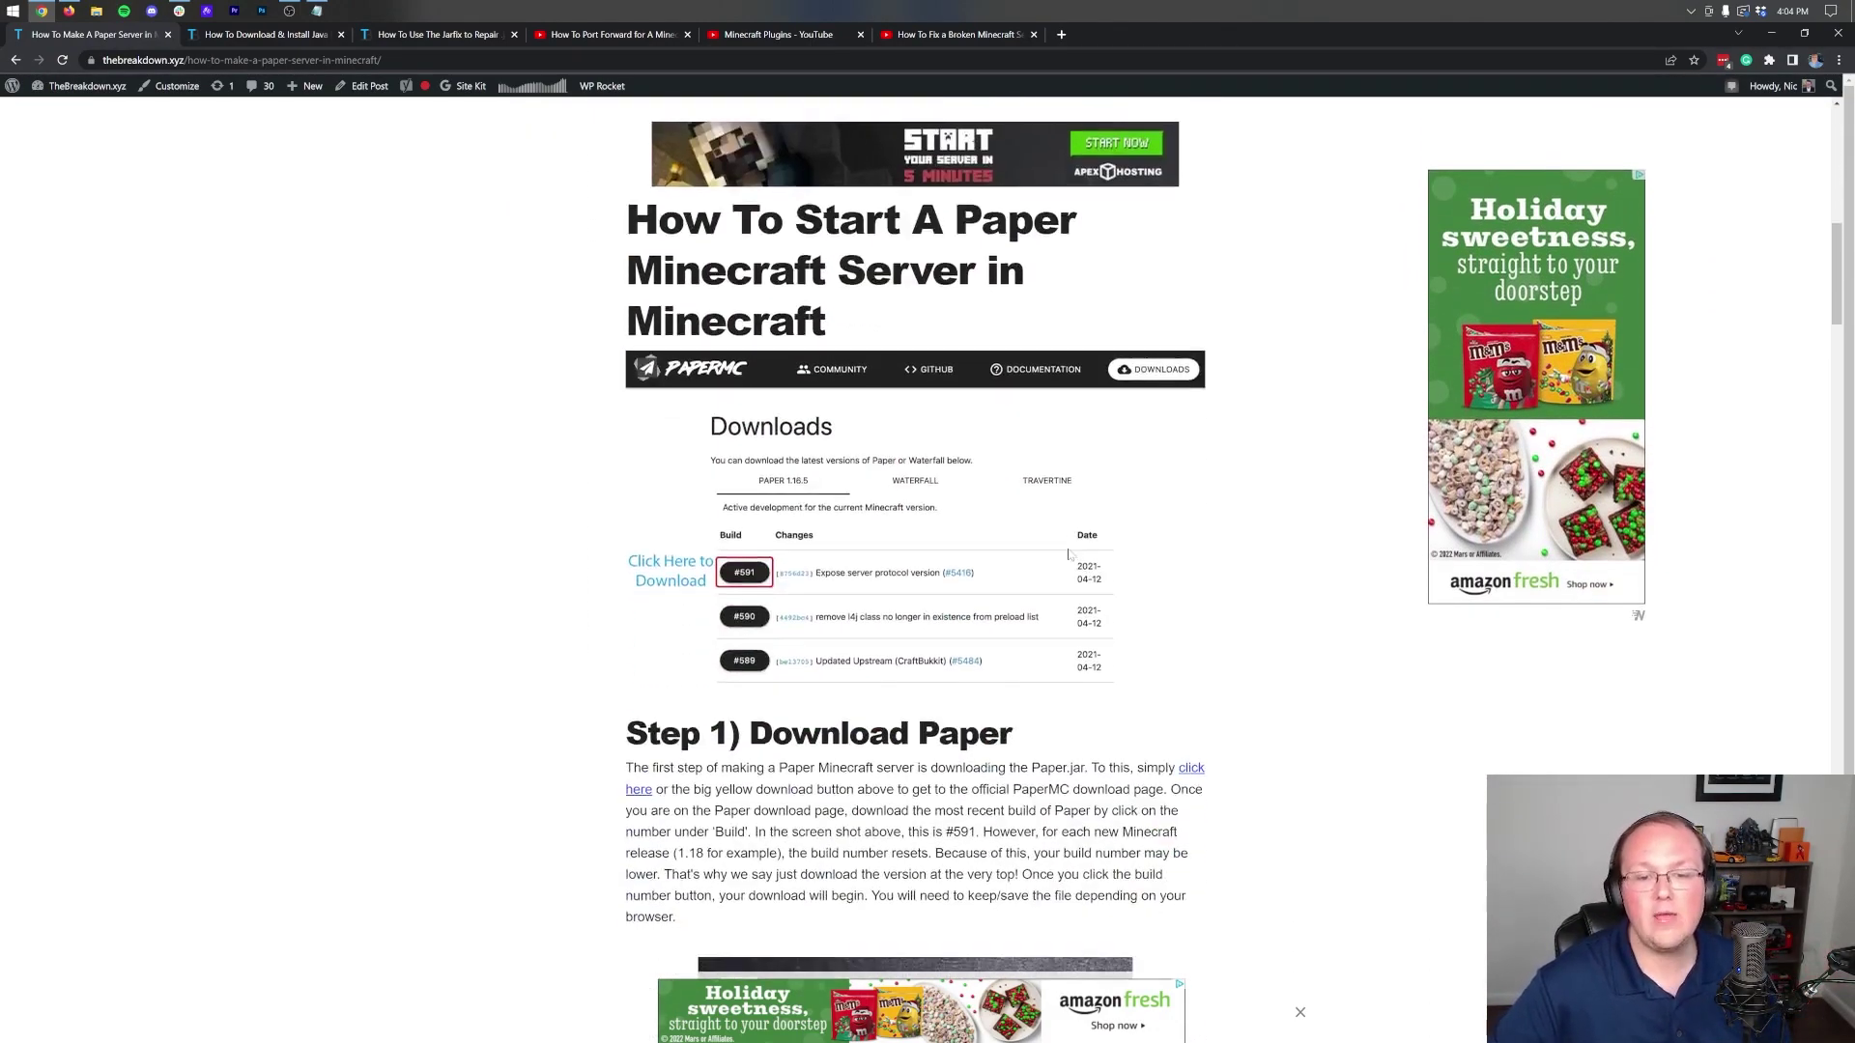
pyautogui.scroll(-20, 1068, 554)
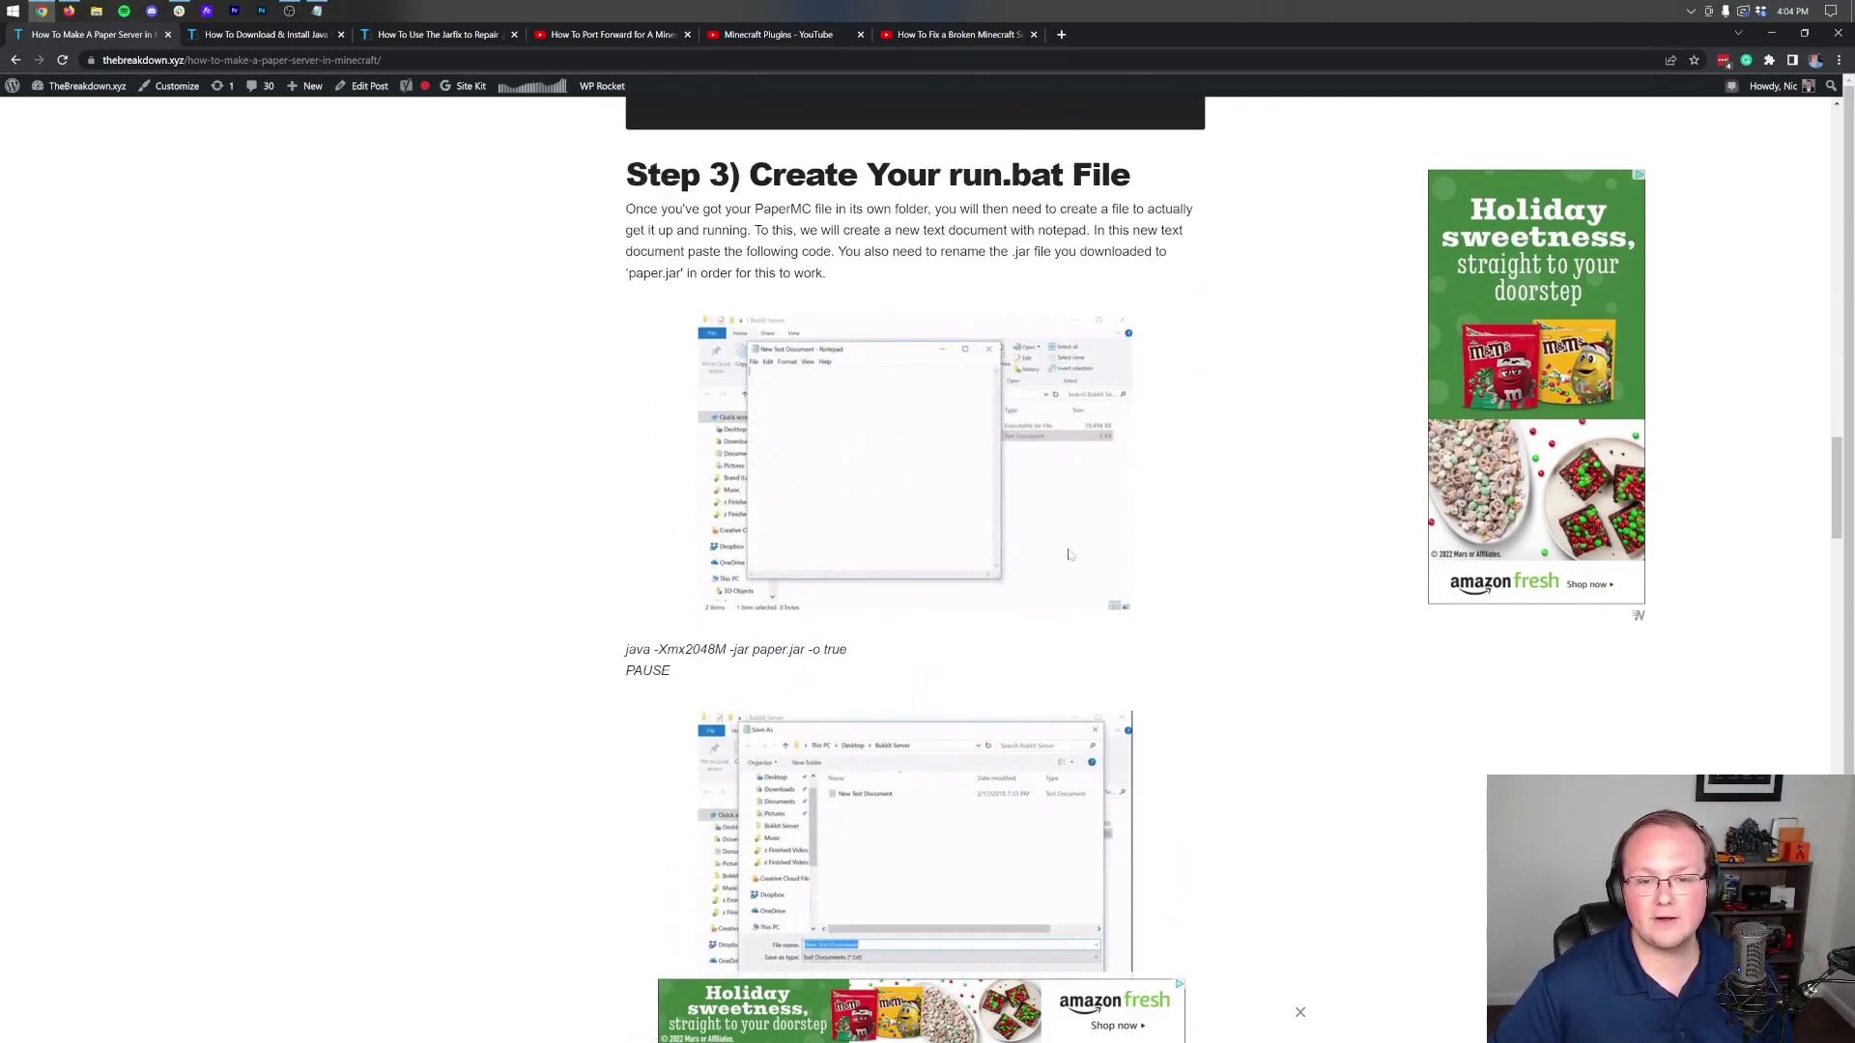
pyautogui.scroll(-9, 1070, 554)
pyautogui.scroll(20, 1117, 714)
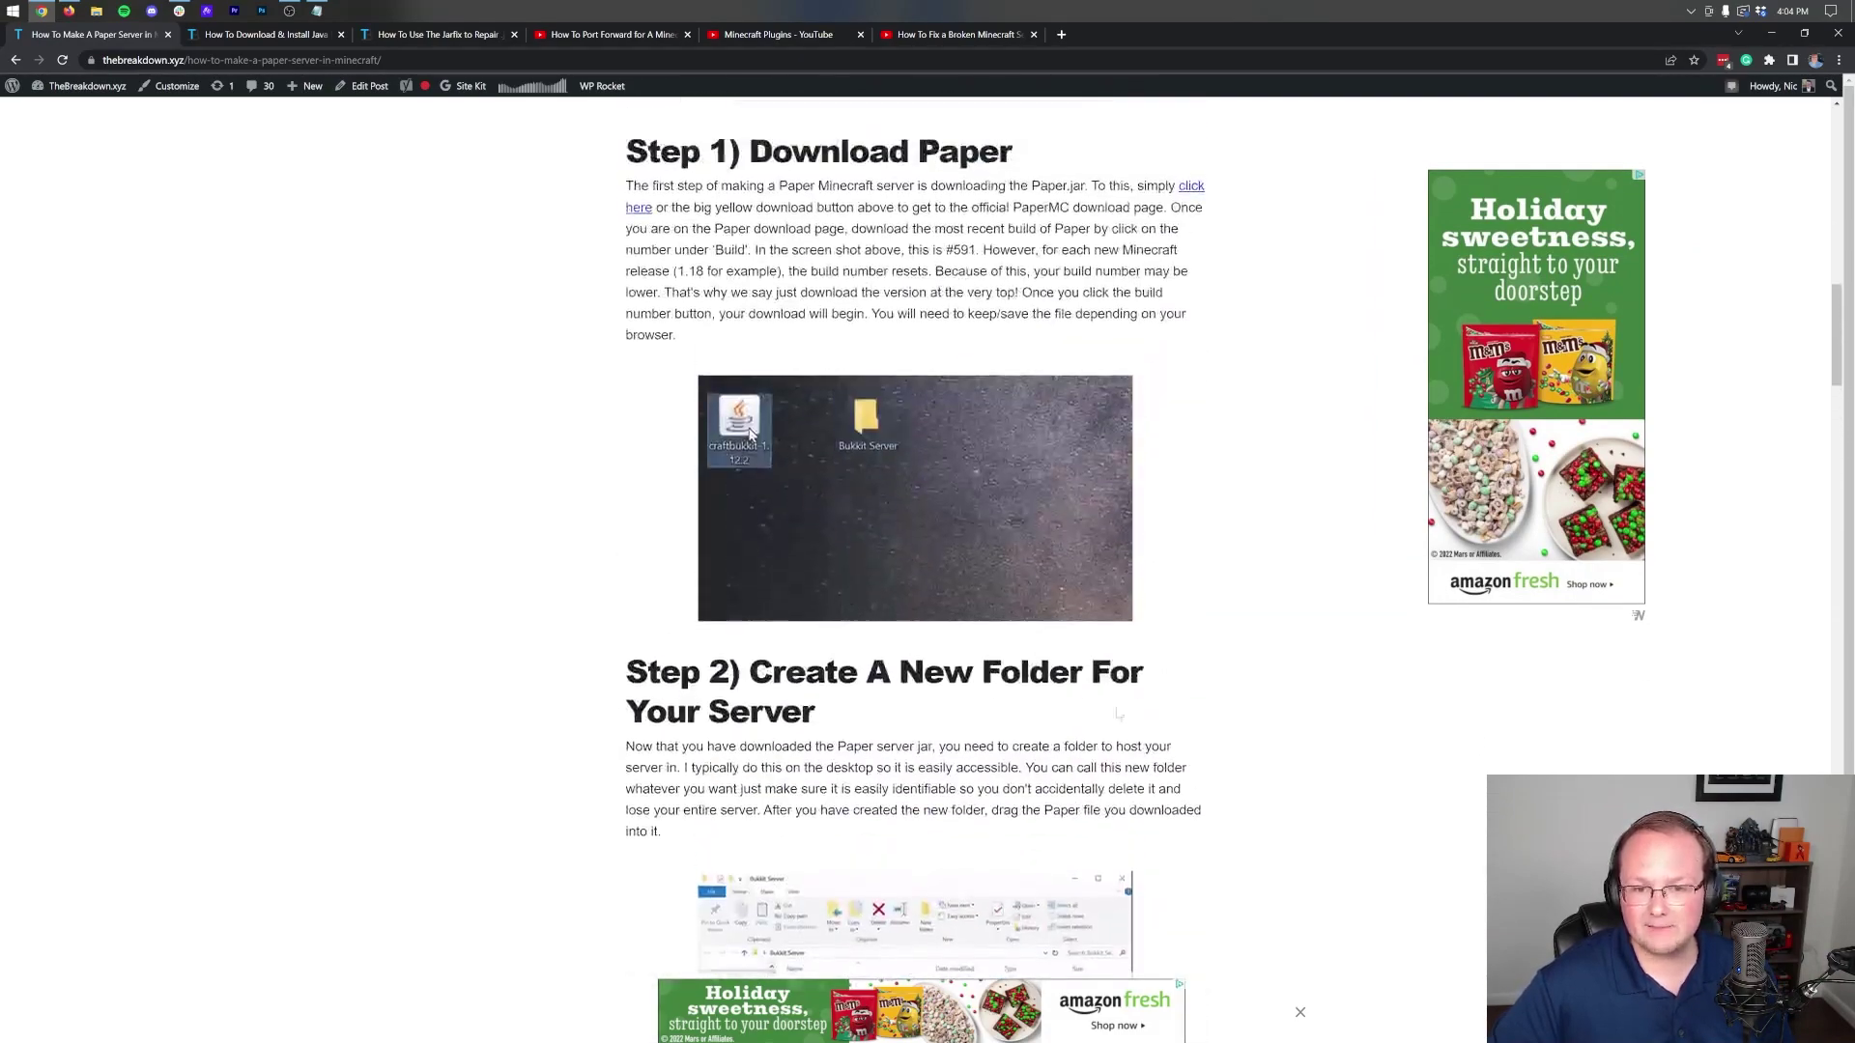
pyautogui.scroll(9, 1117, 713)
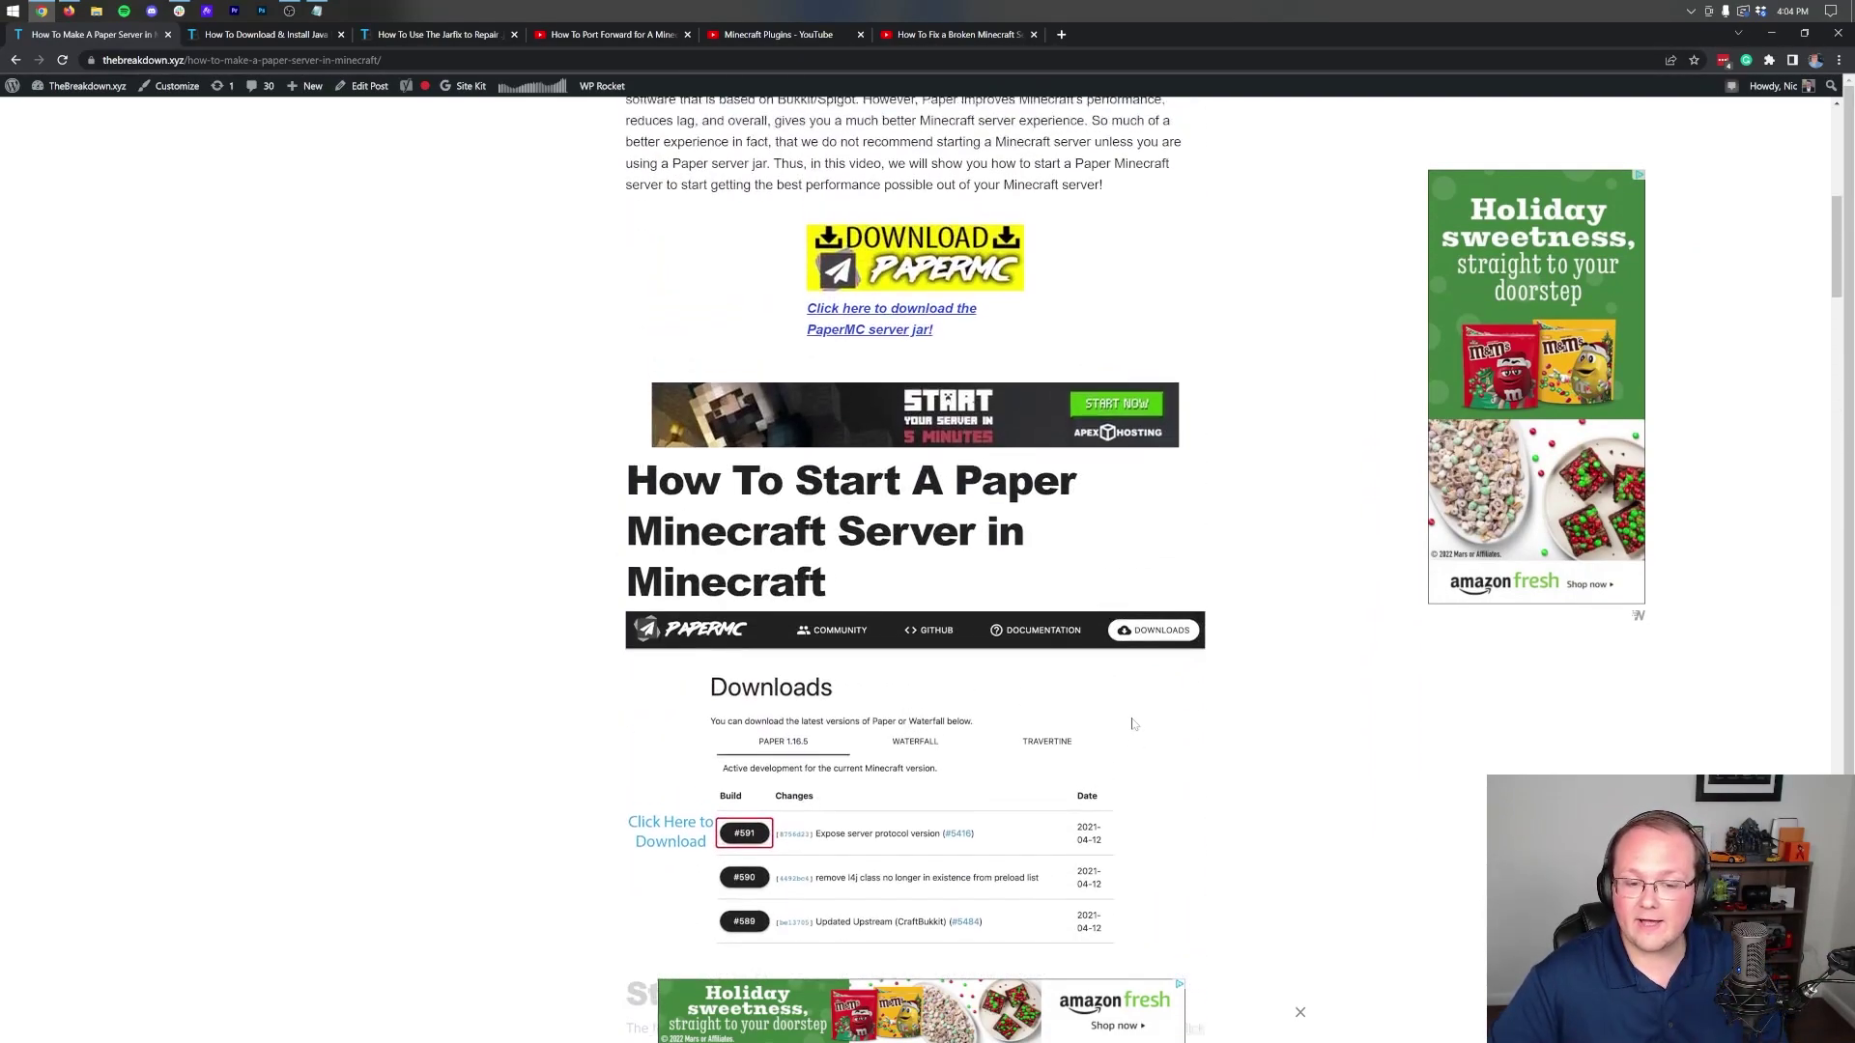
pyautogui.scroll(3, 1133, 724)
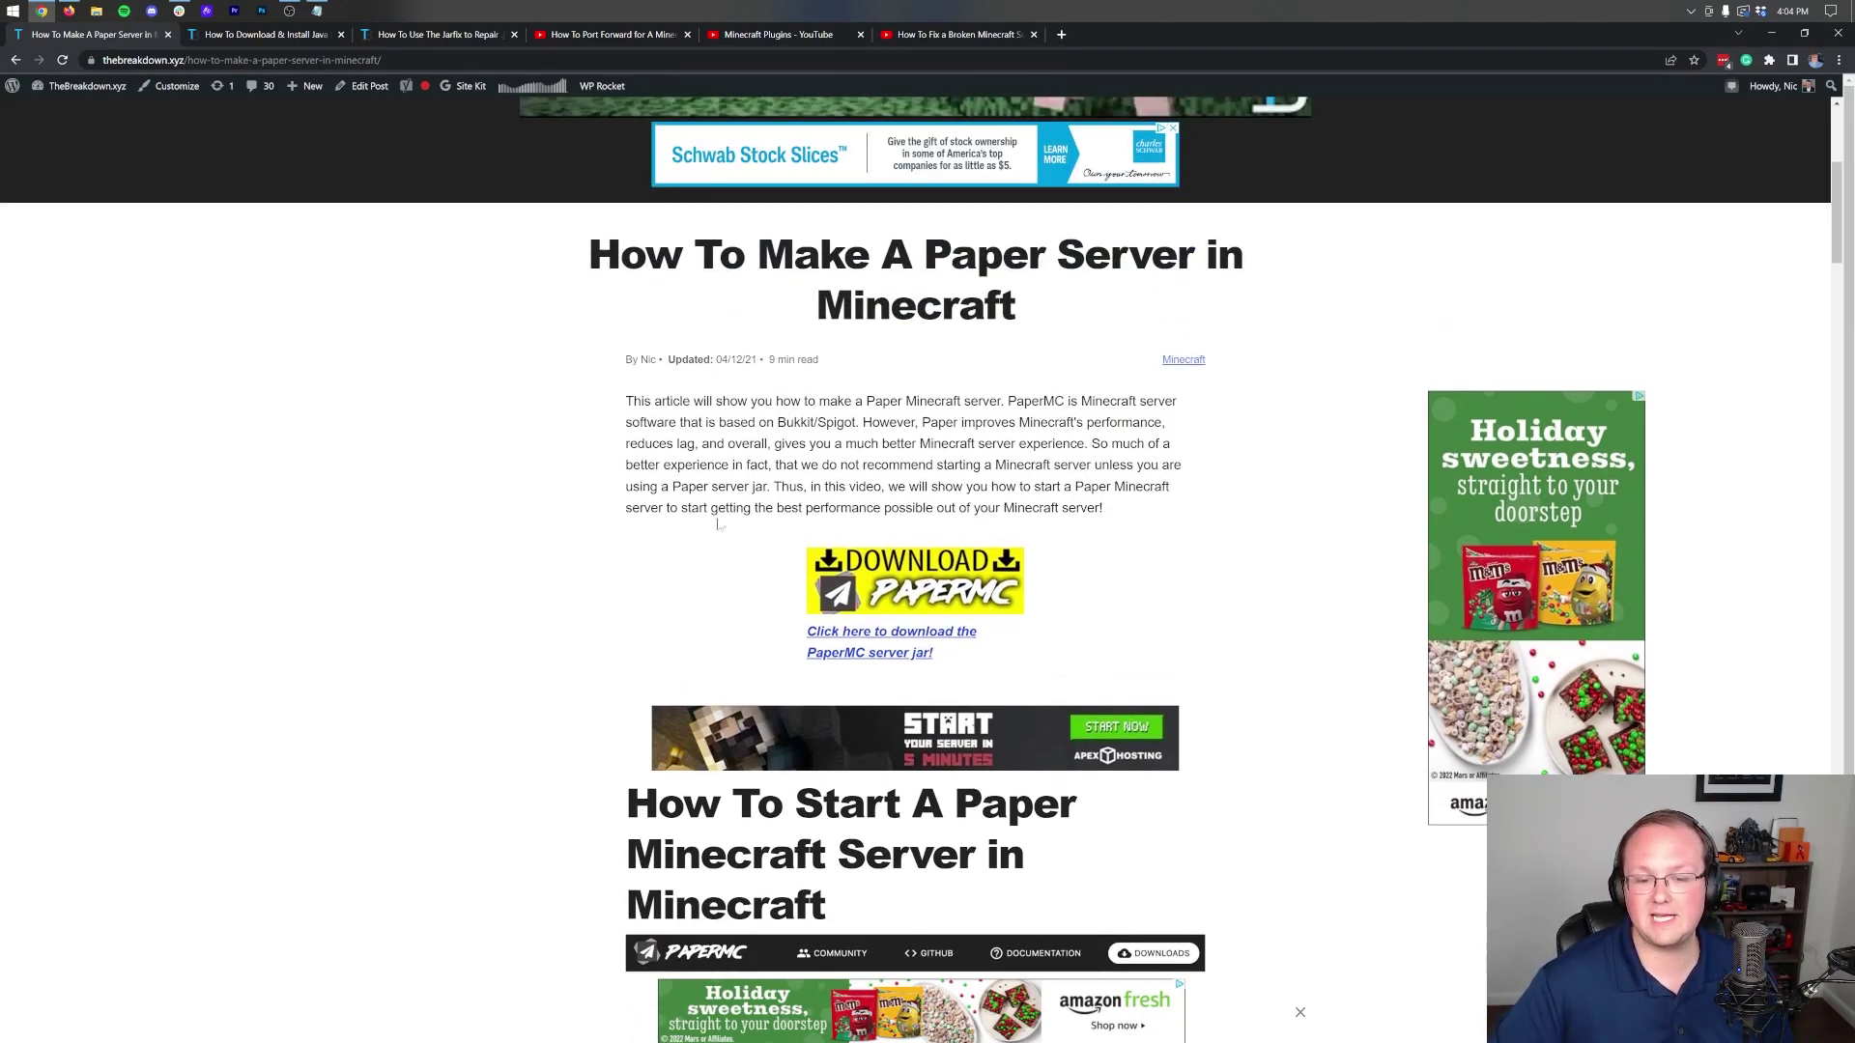
pyautogui.click(902, 593)
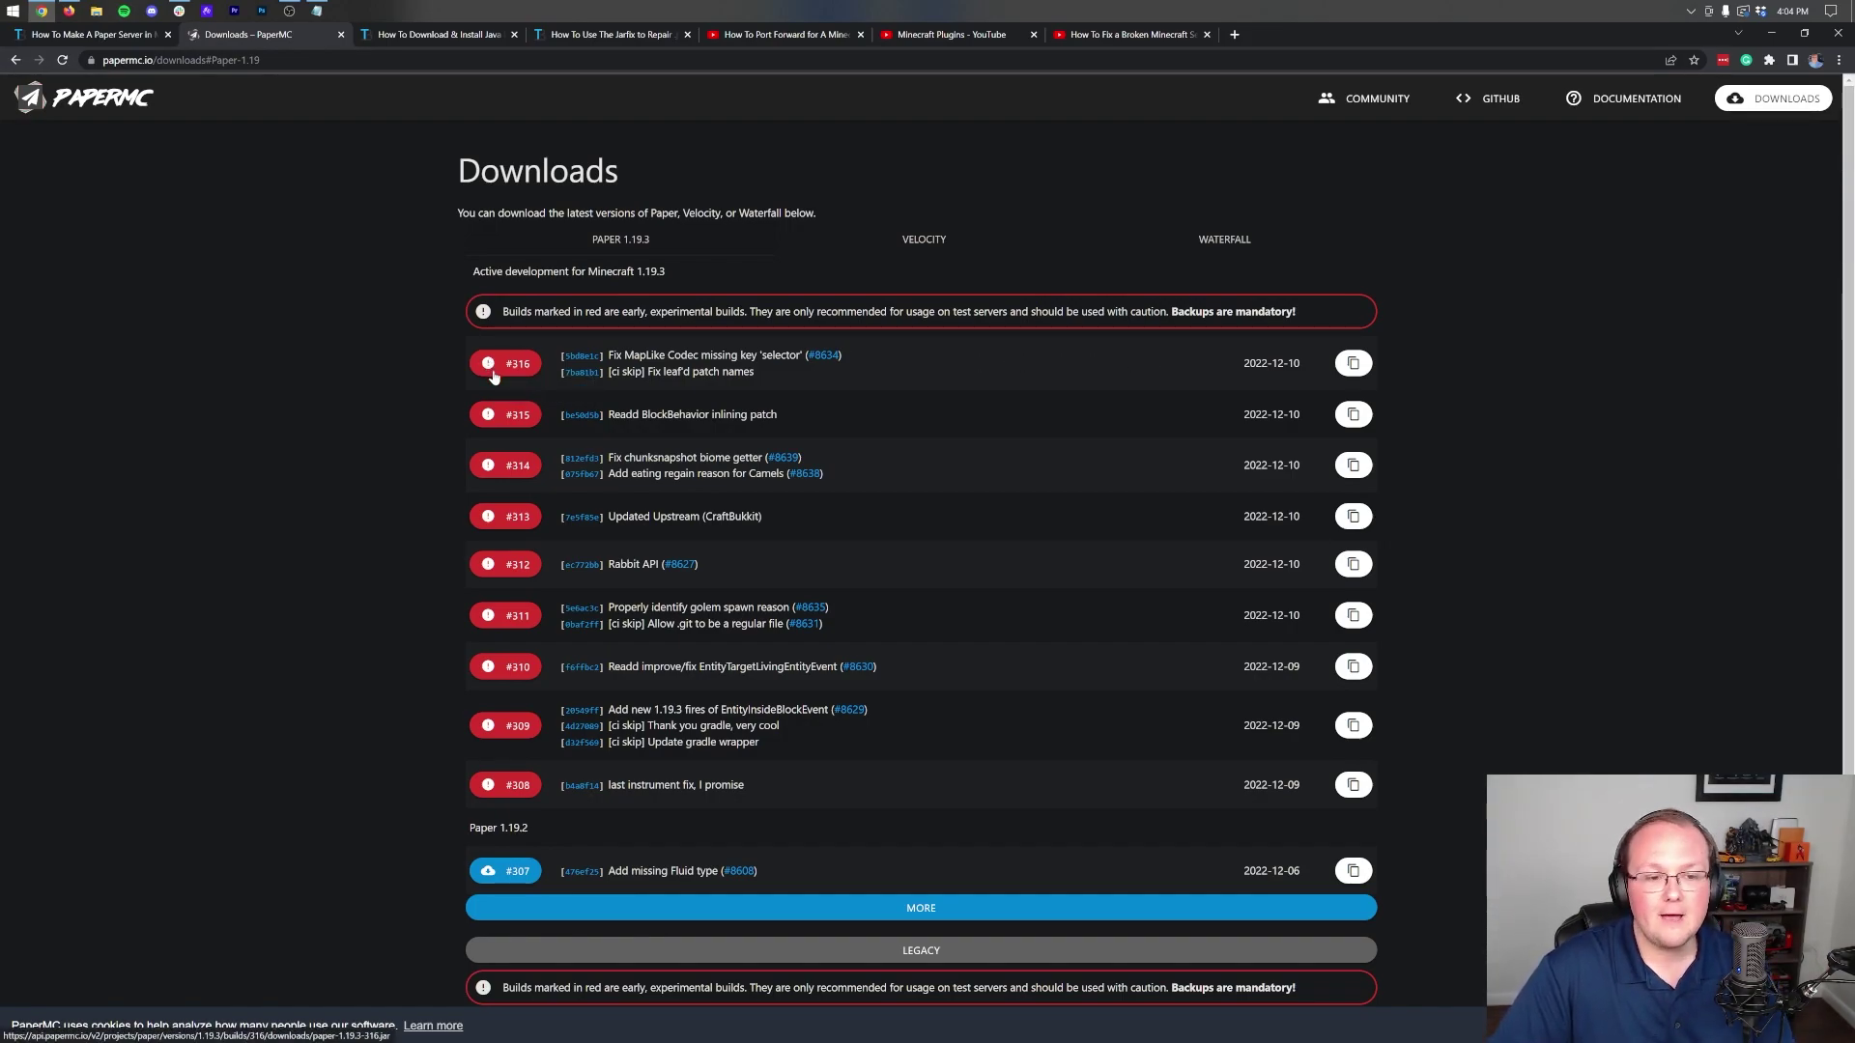
# Download Paper 1.19.3 build #316, then return to the Java installation guide tab
pyautogui.click(495, 372)
pyautogui.scroll(-1, 493, 628)
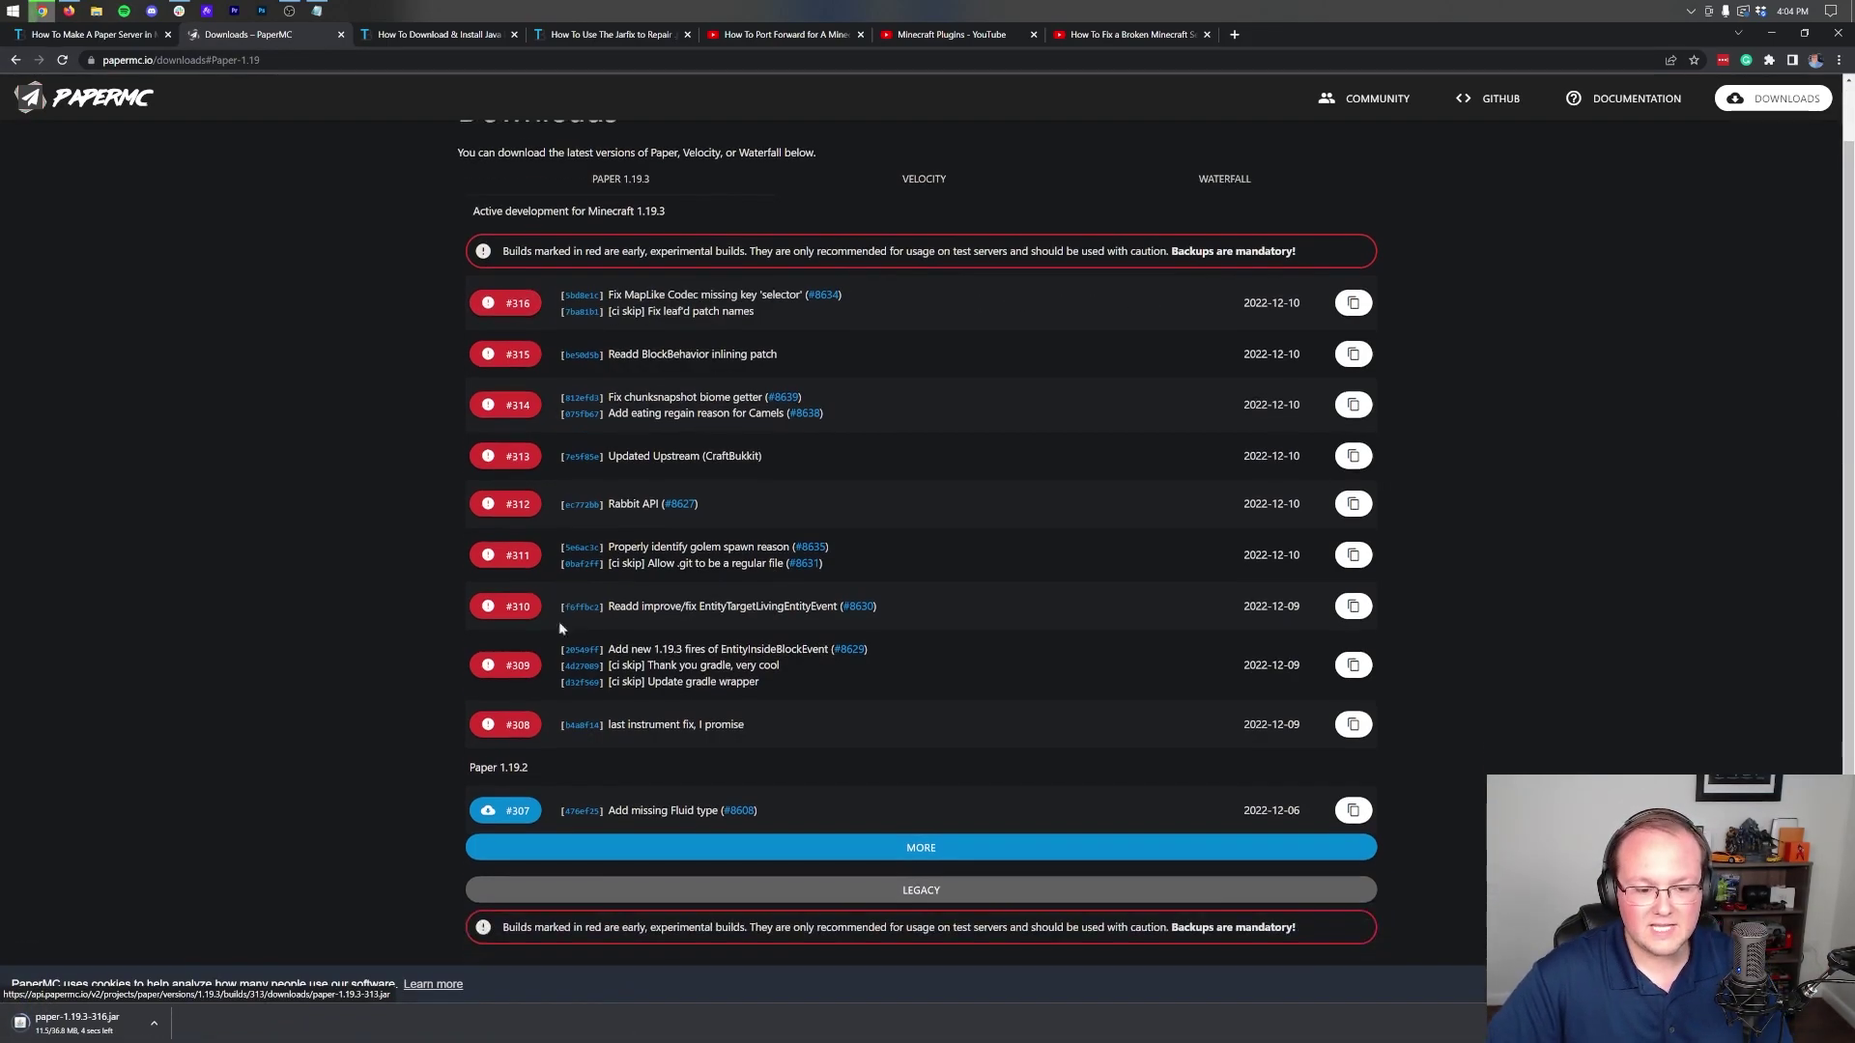
pyautogui.scroll(1, 508, 822)
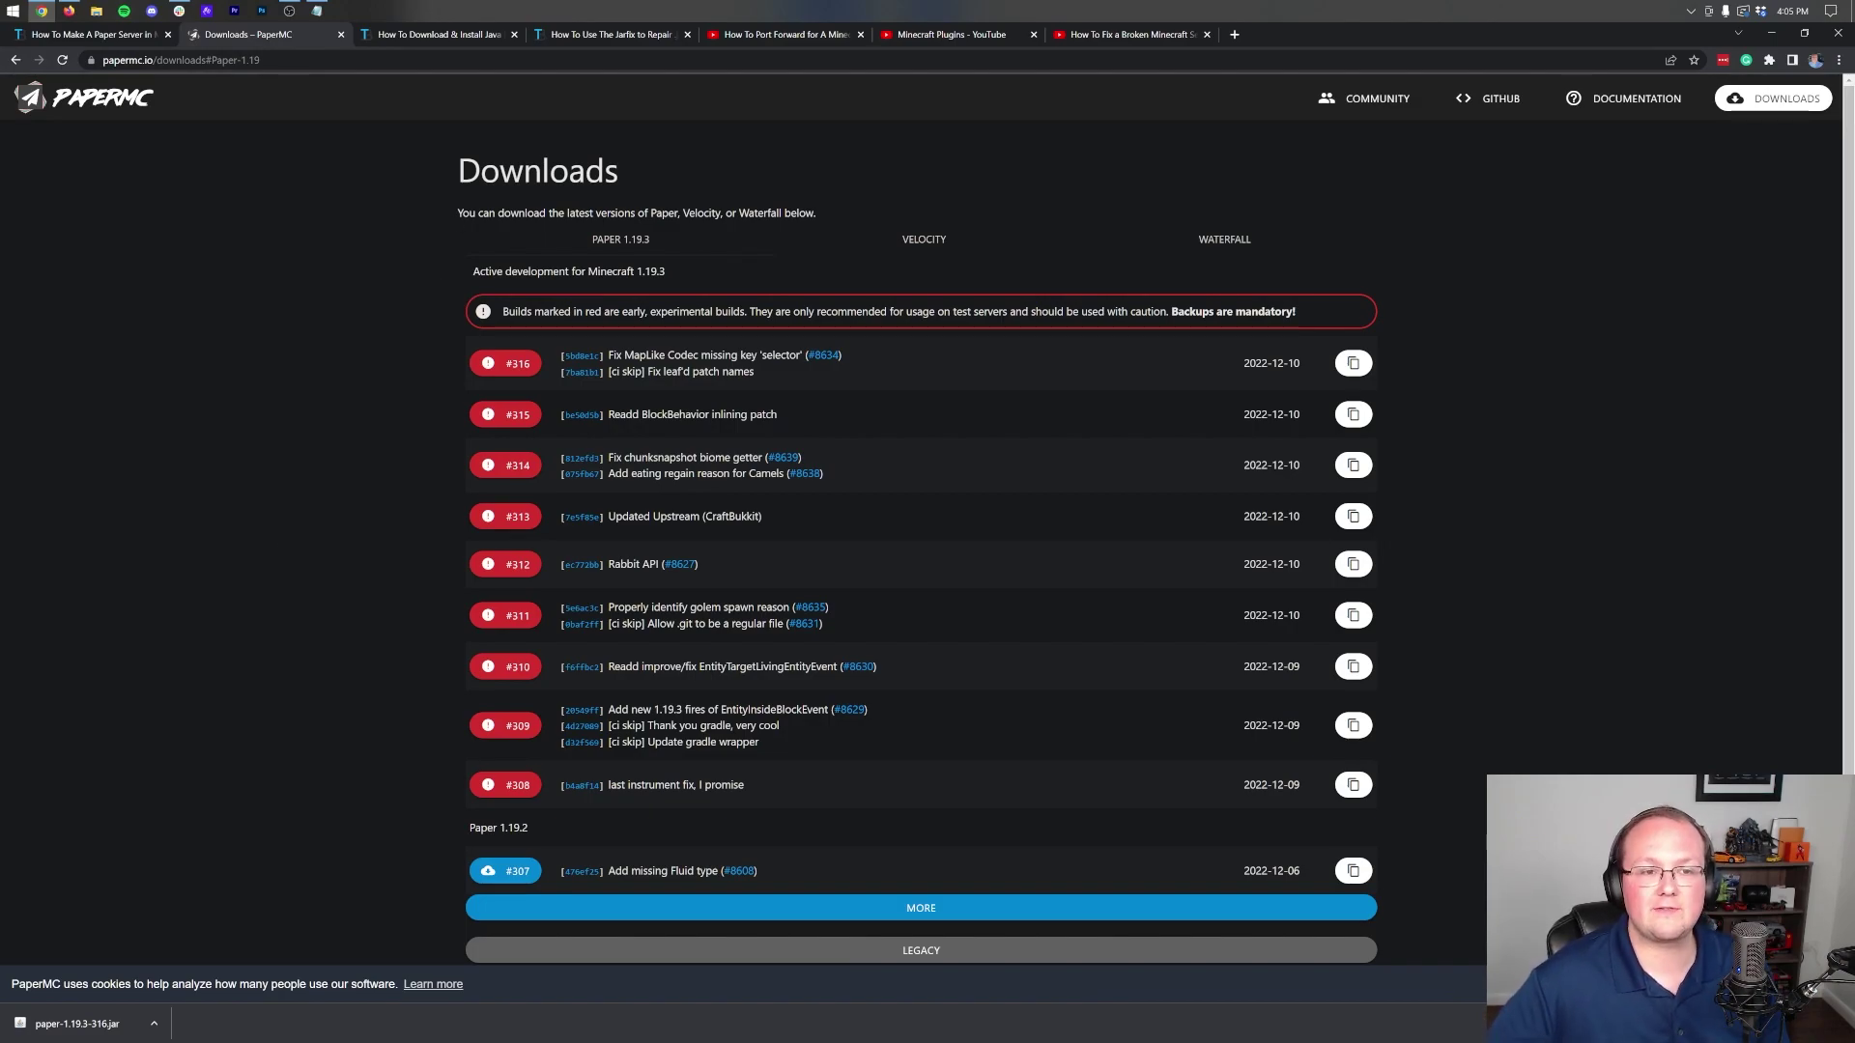
pyautogui.click(464, 34)
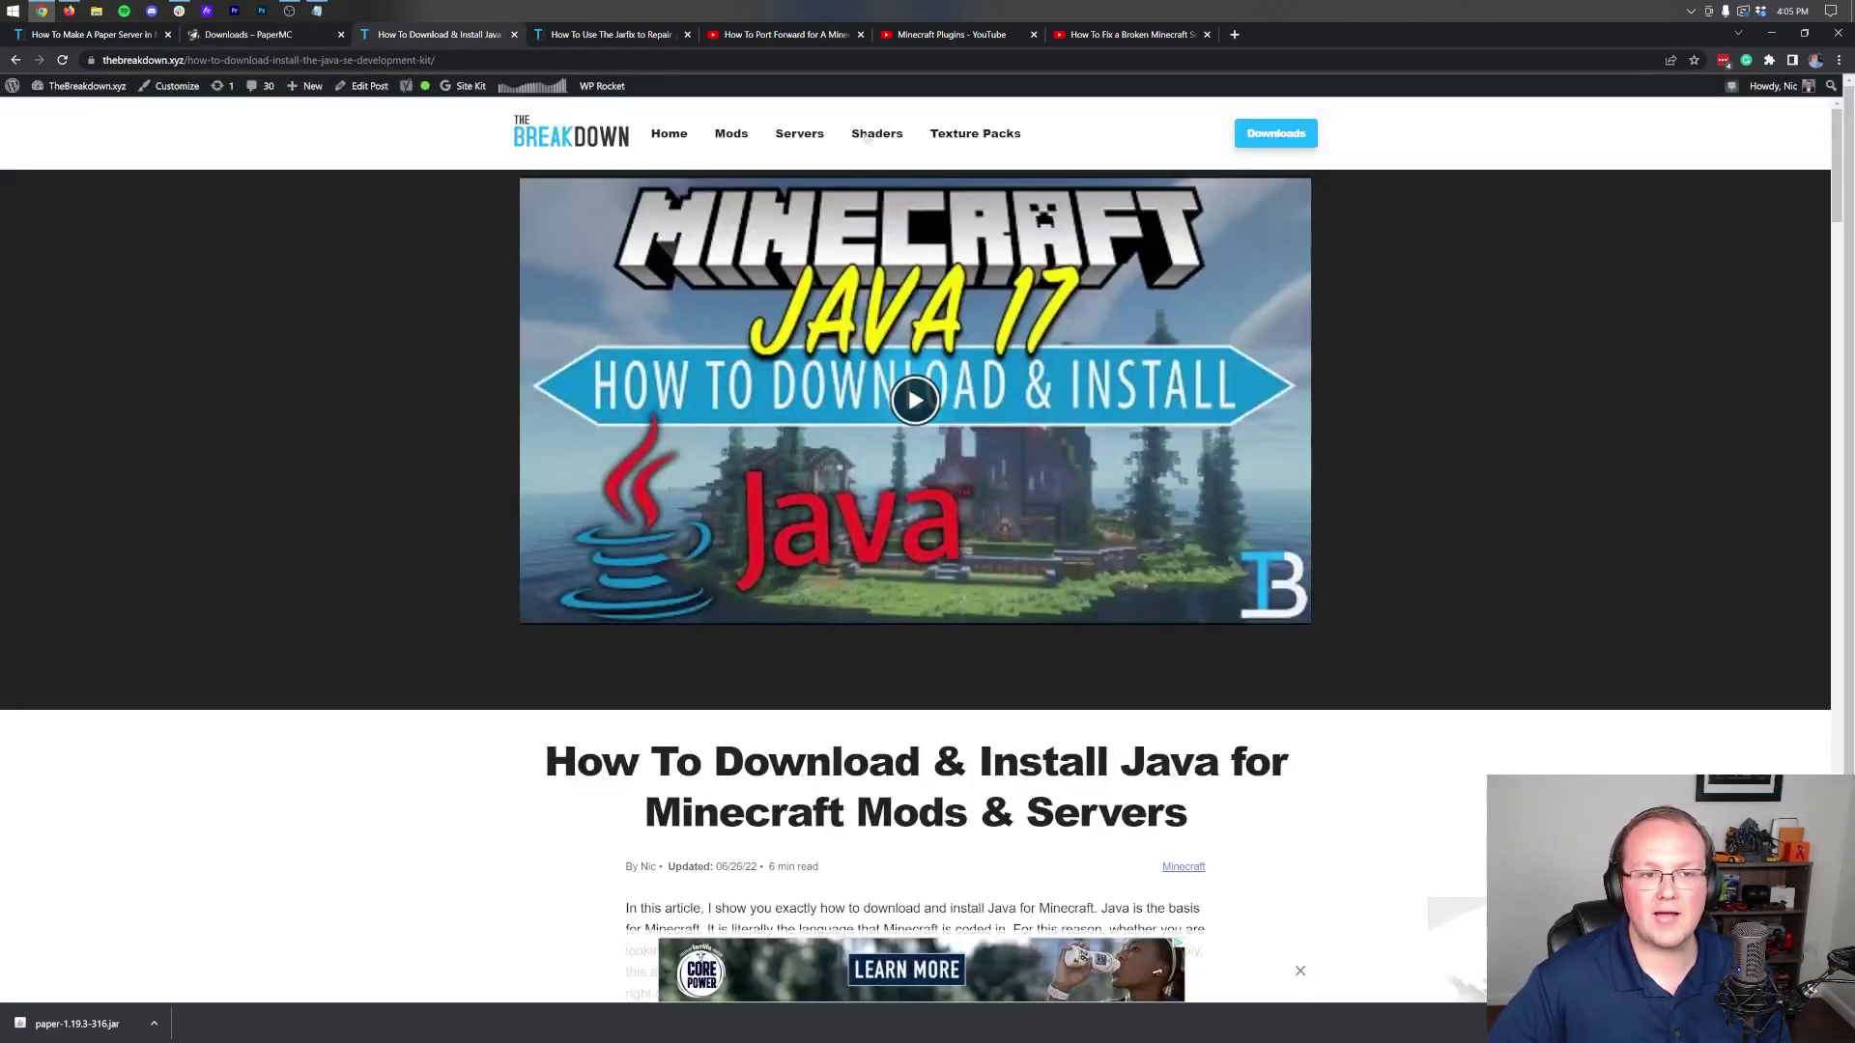
# Minimize the browser window to show the desktop
pyautogui.click(1770, 35)
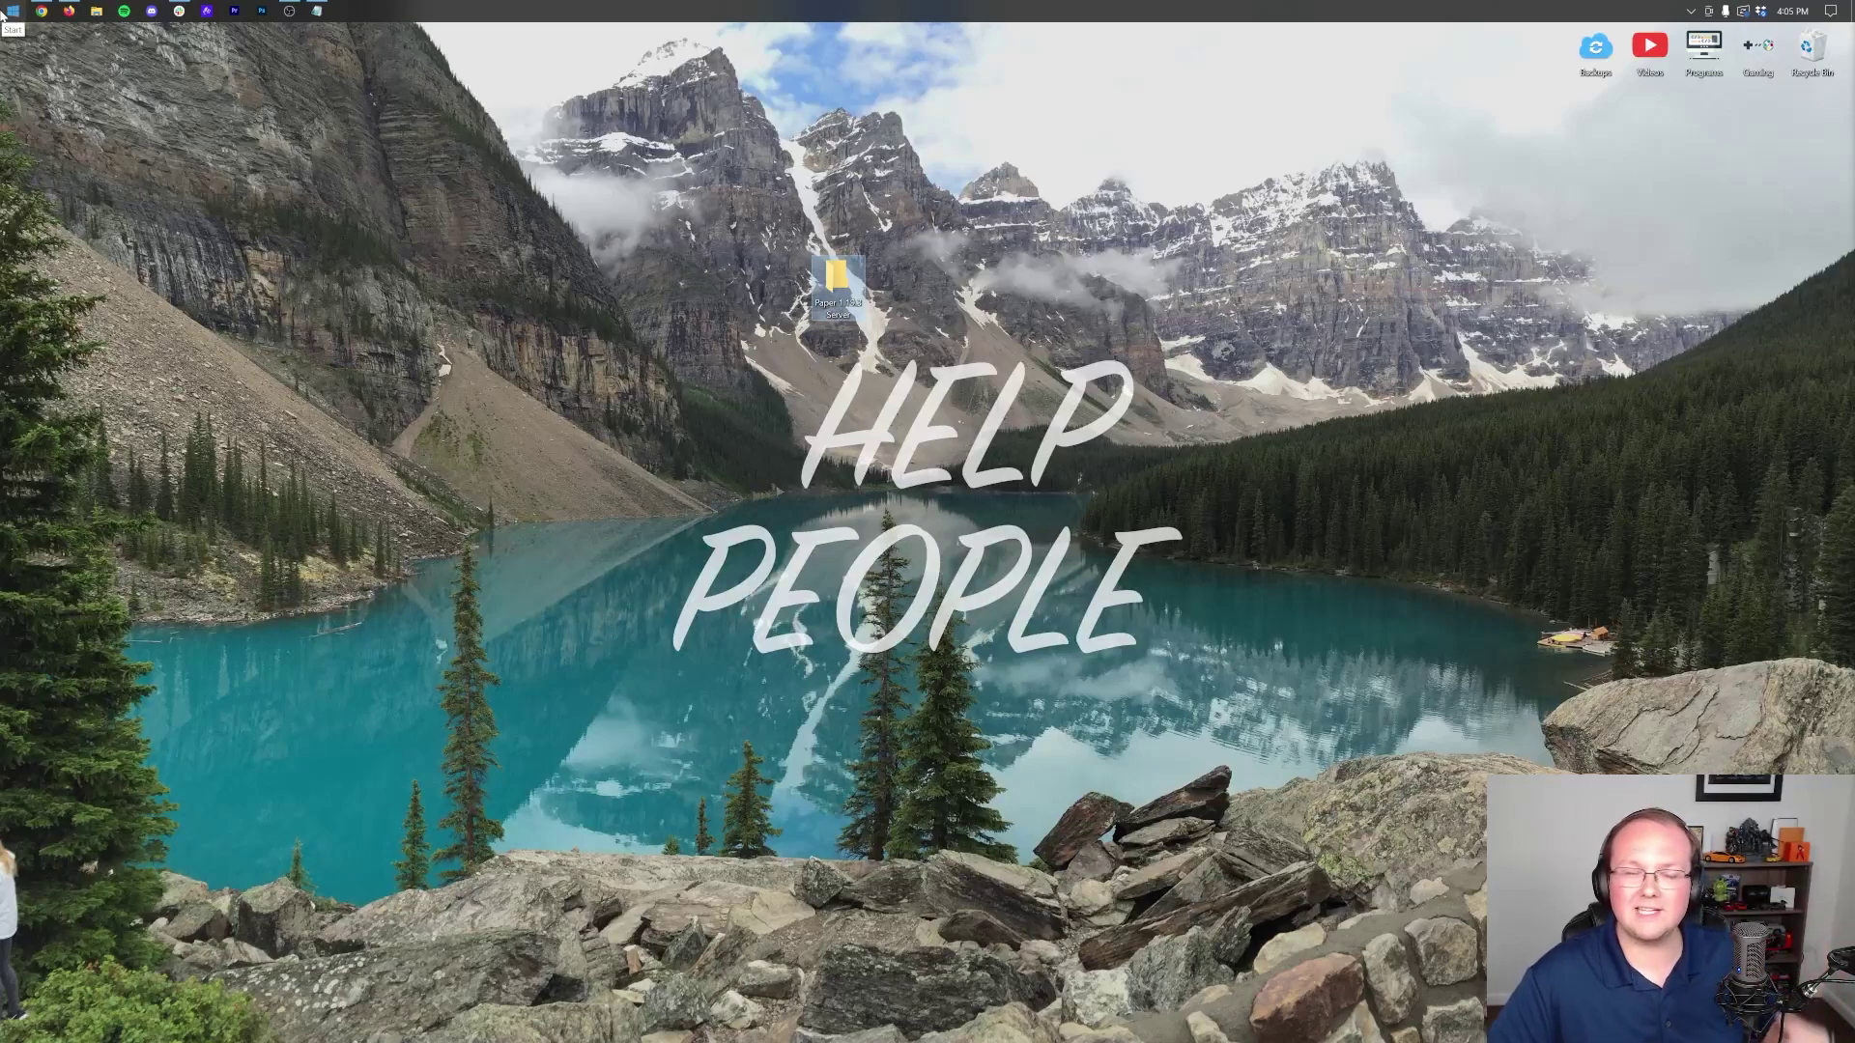
# Launch File Explorer and open the Downloads folder
pyautogui.click(4, 12)
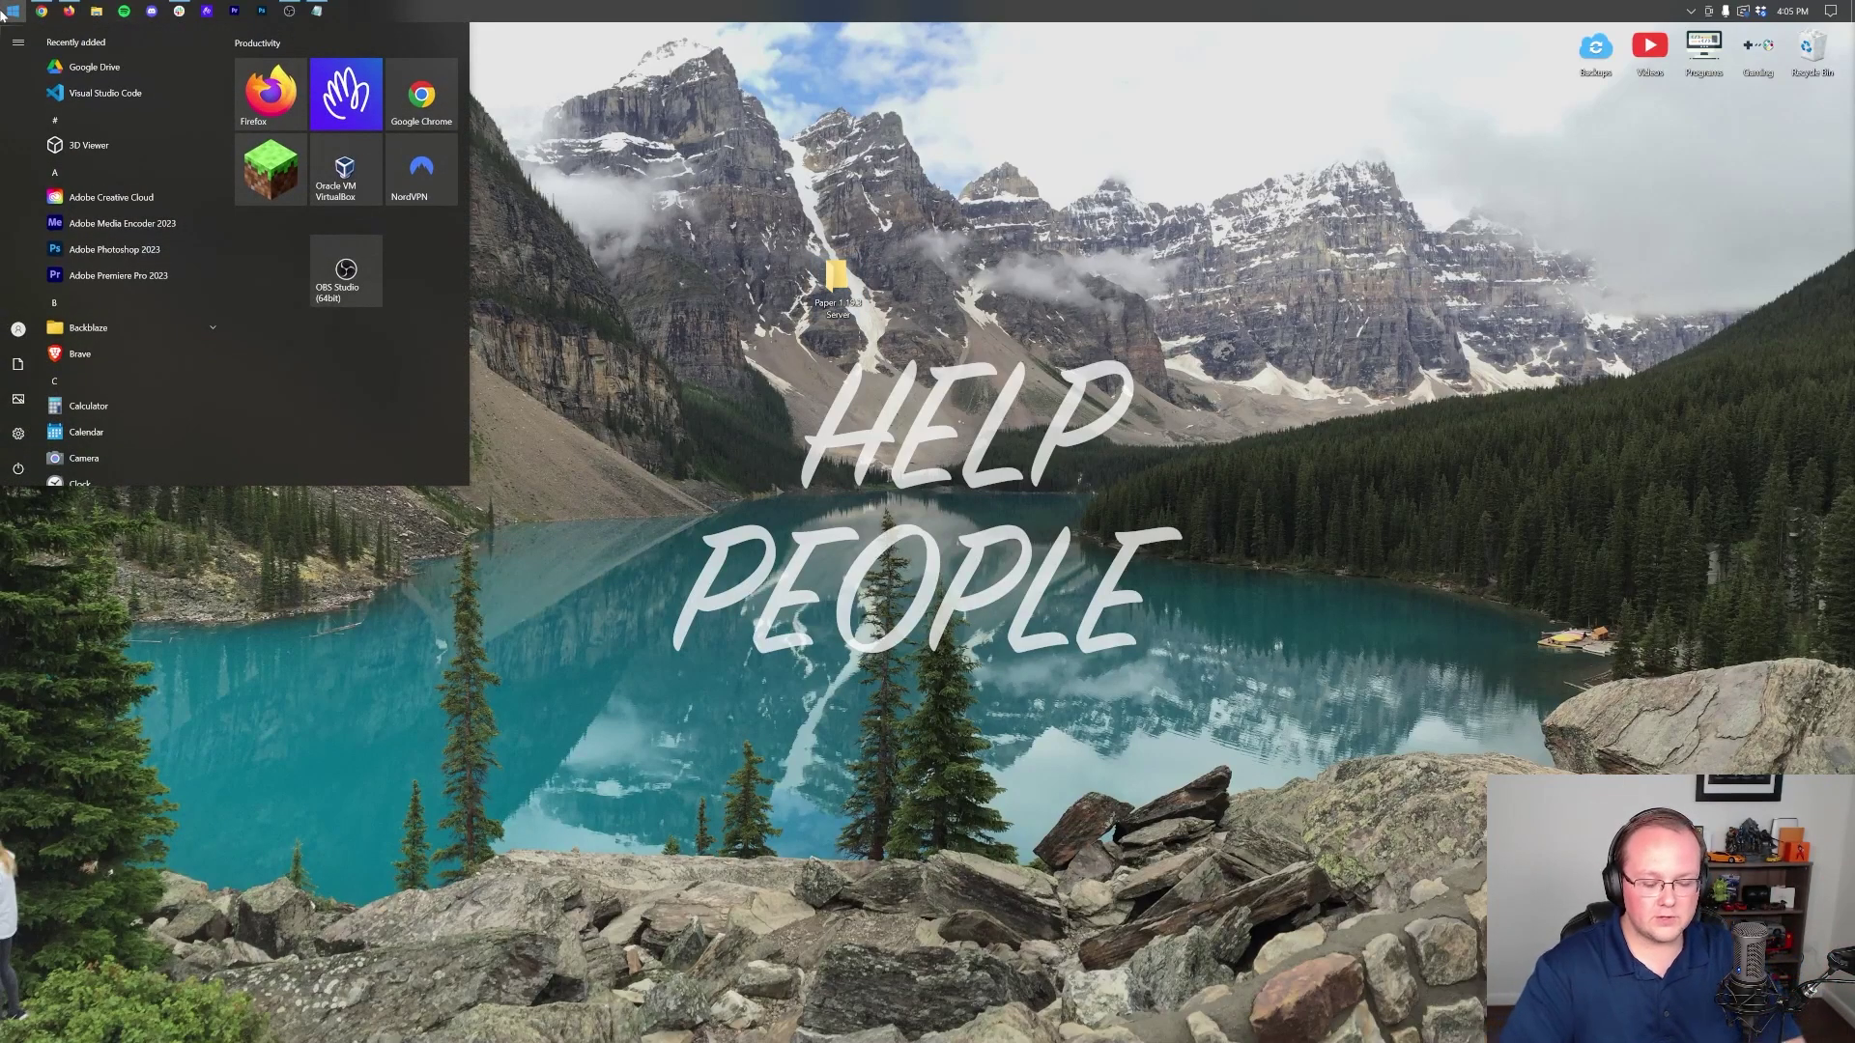
pyautogui.write('down')
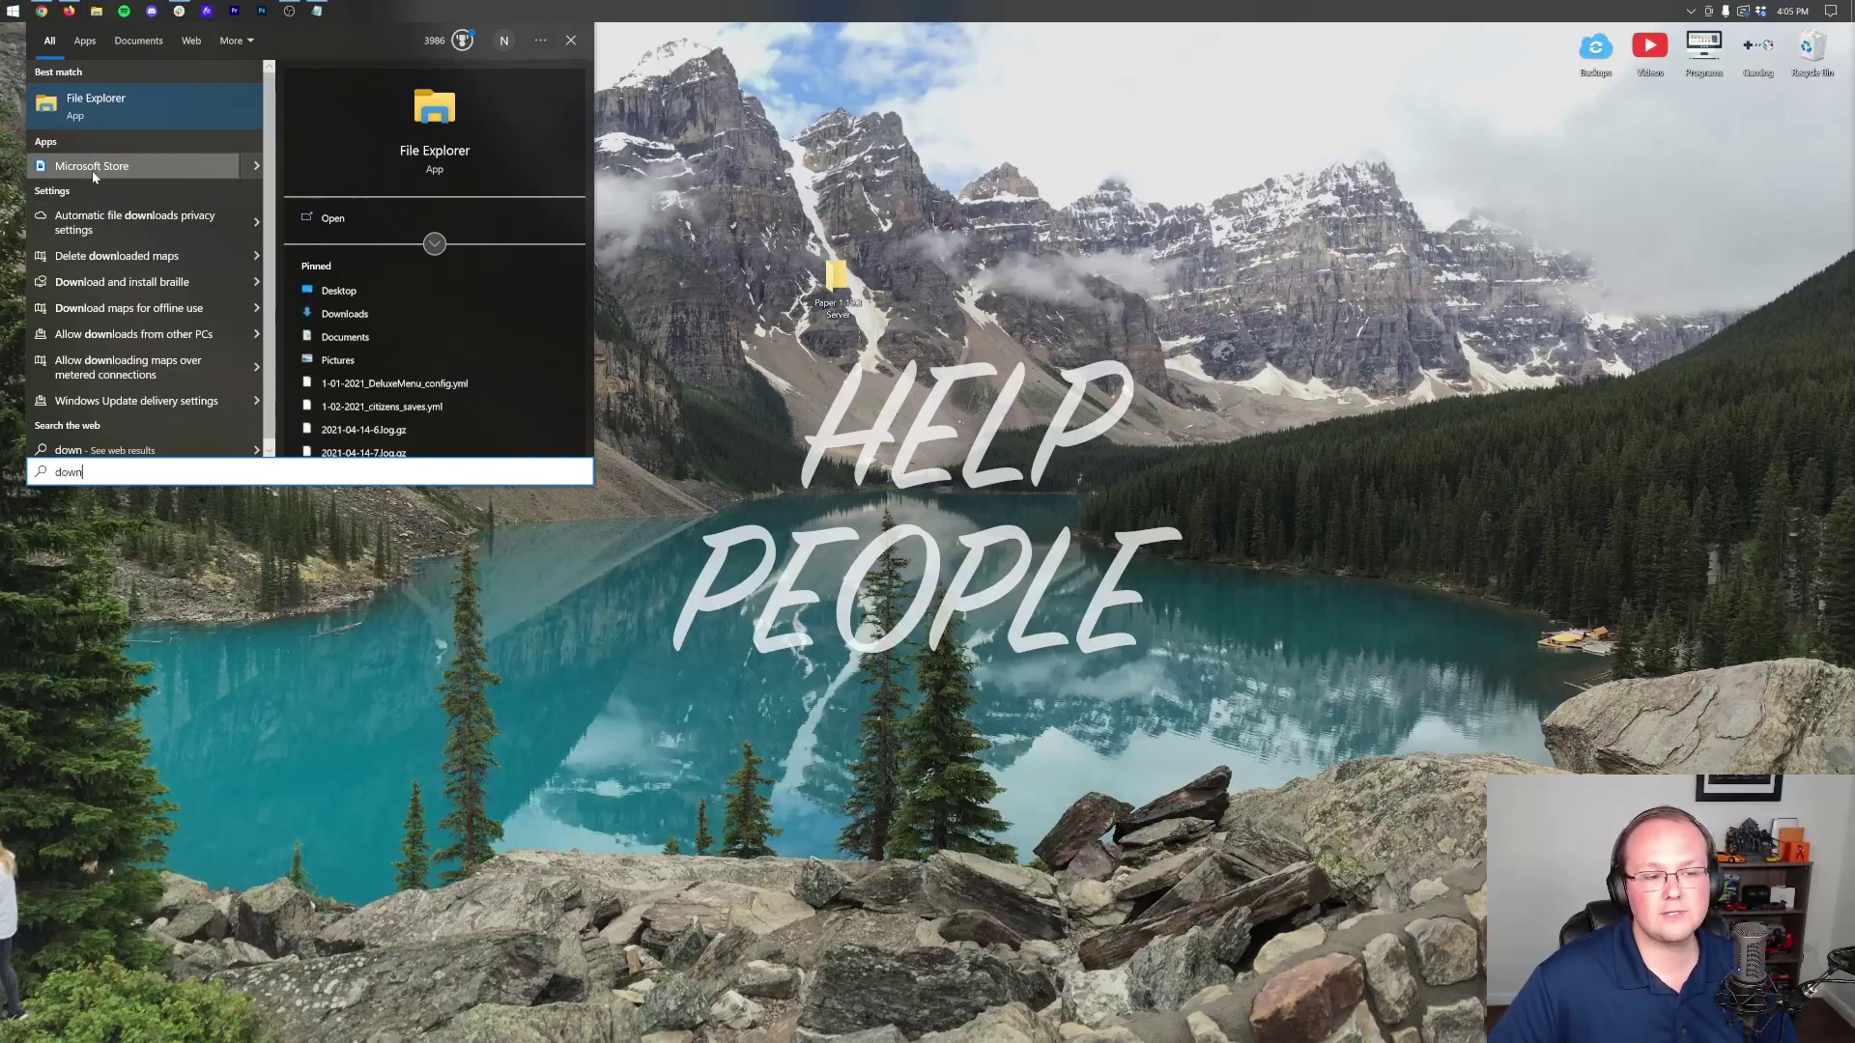
pyautogui.click(95, 120)
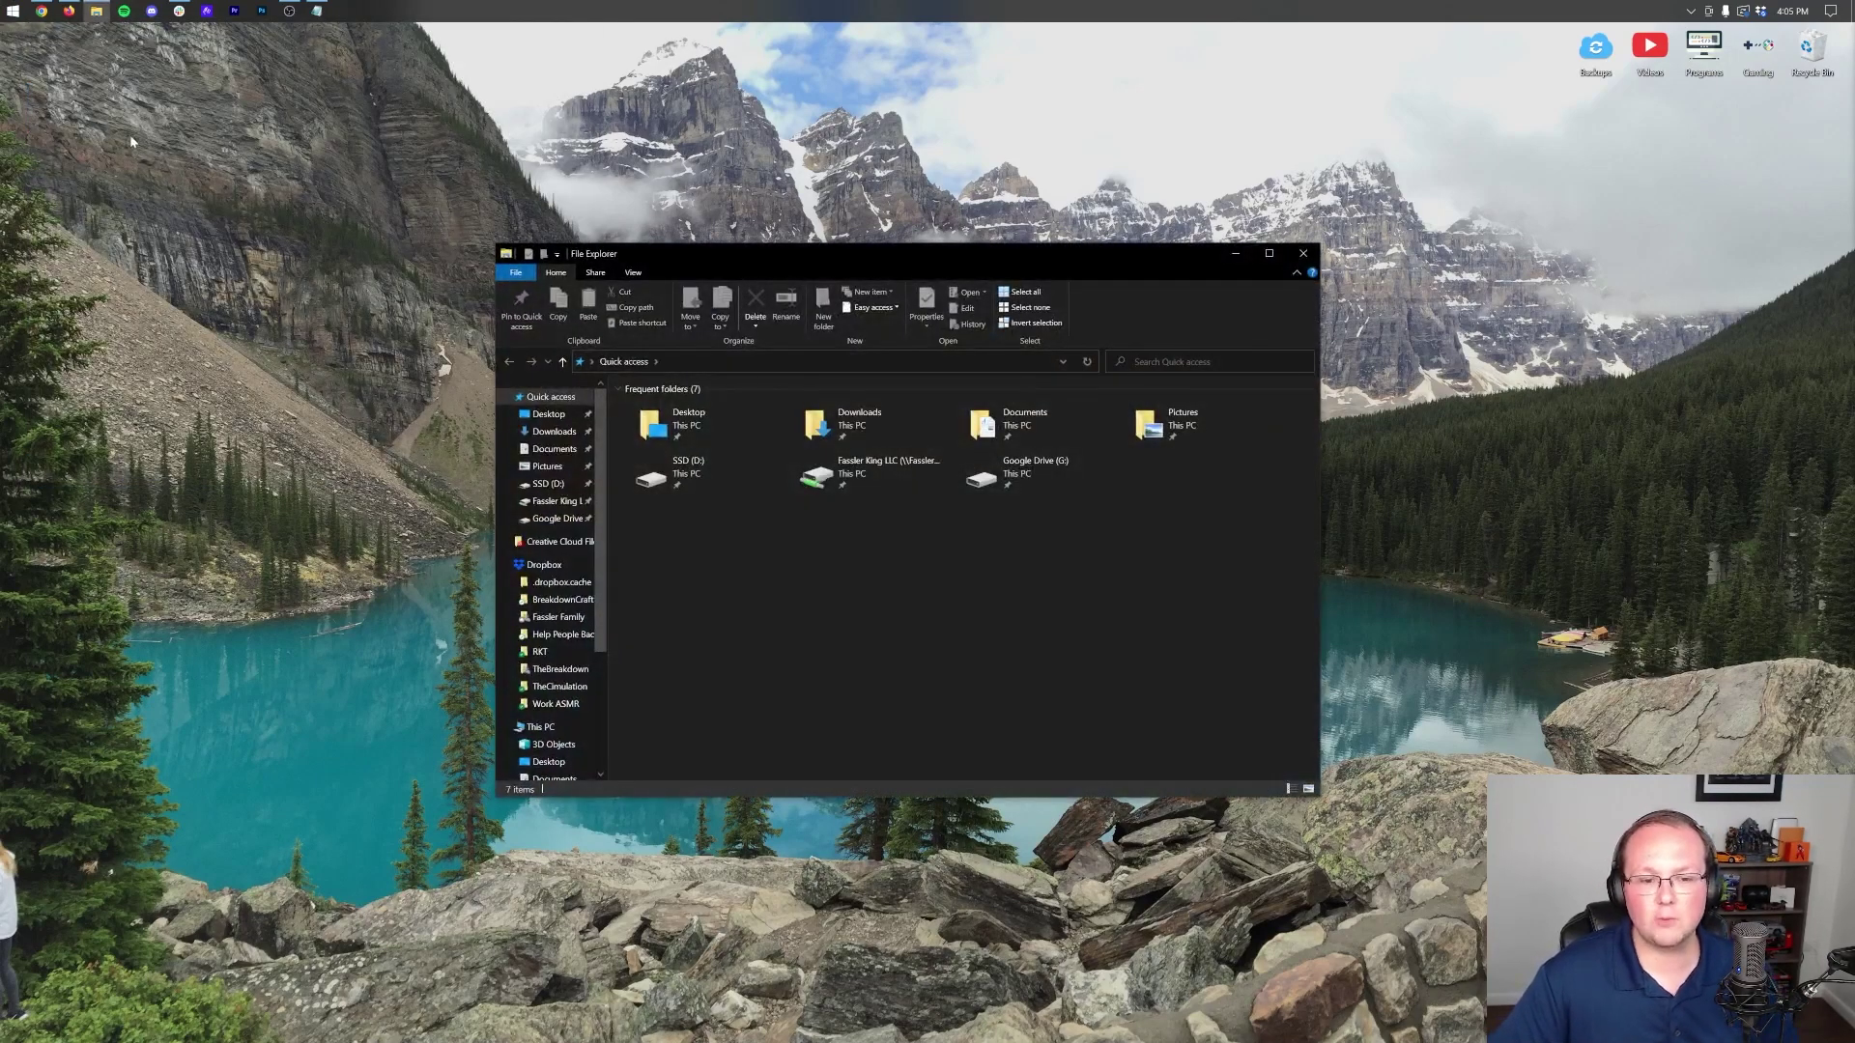
pyautogui.scroll(-4, 561, 512)
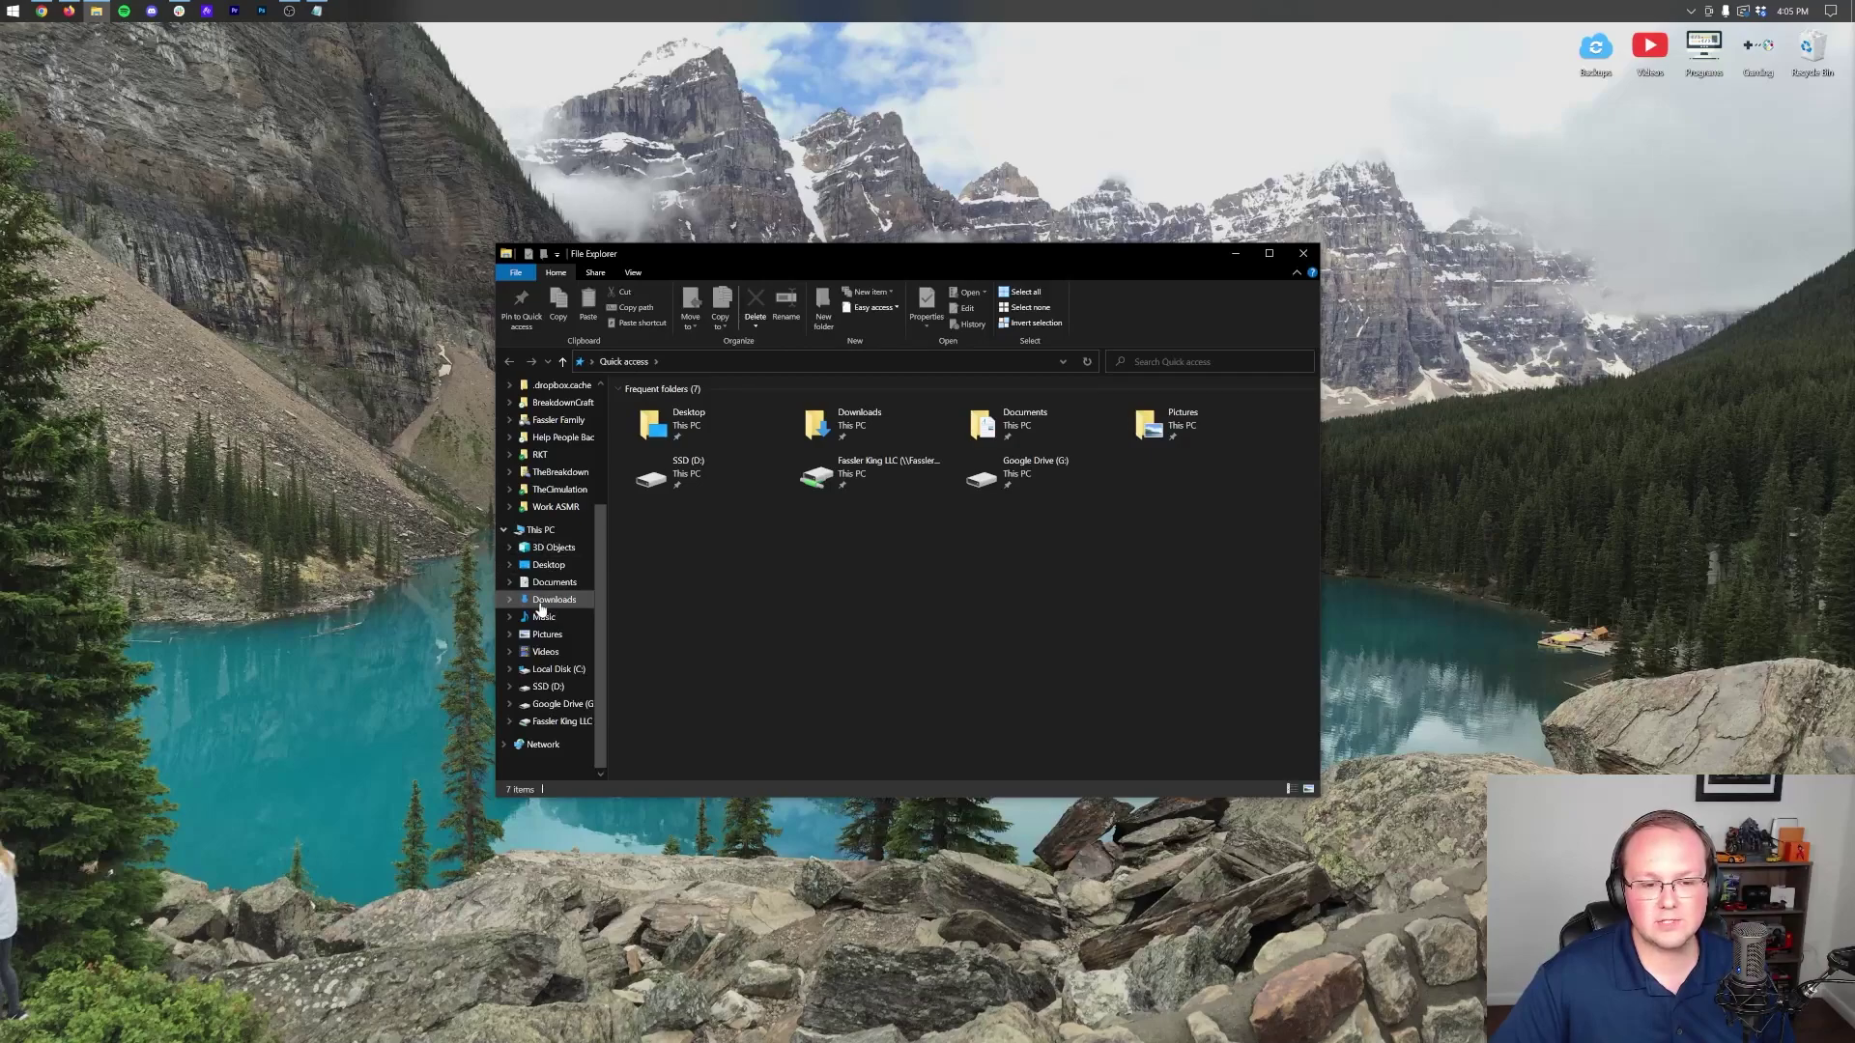
pyautogui.click(540, 530)
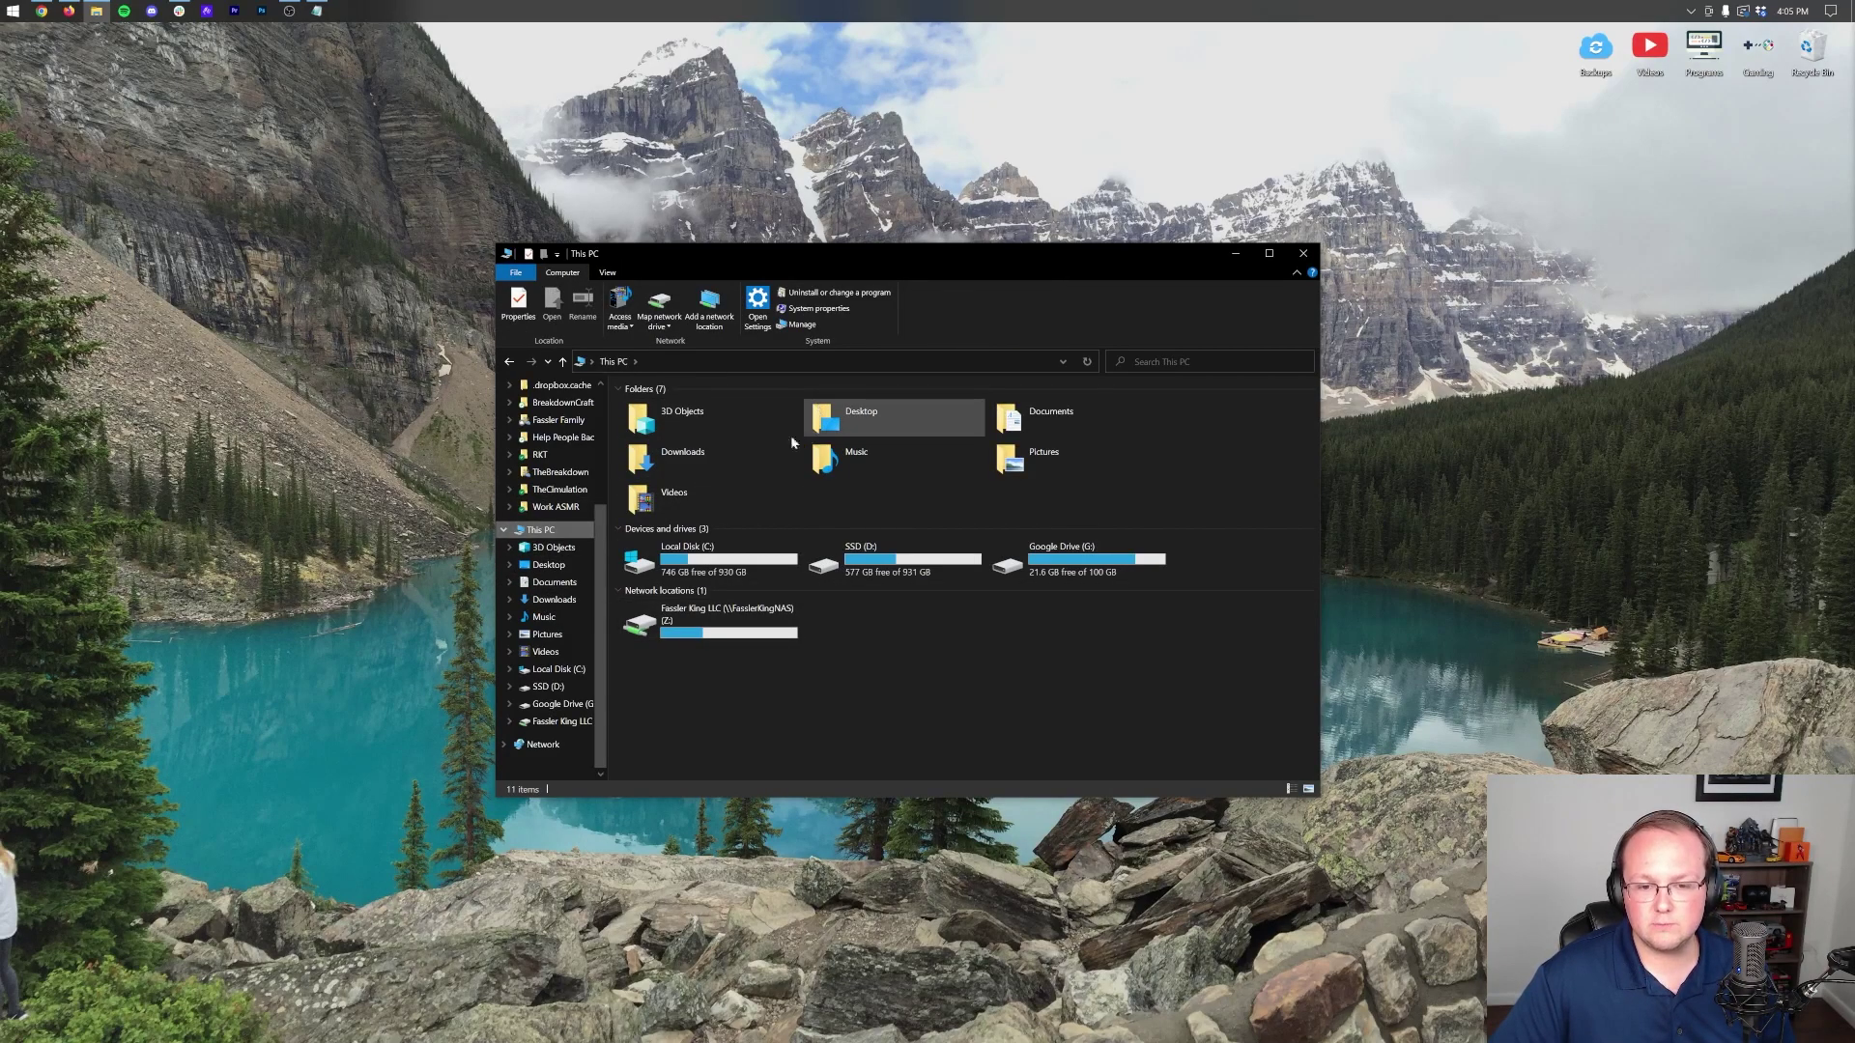
pyautogui.doubleClick(664, 456)
# Move paper-1.19.3-316.jar via the desktop into the Paper 1.19.3 Server folder and open it
pyautogui.click(642, 435)
pyautogui.moveTo(643, 436); pyautogui.dragTo(831, 169)
pyautogui.click(1302, 255)
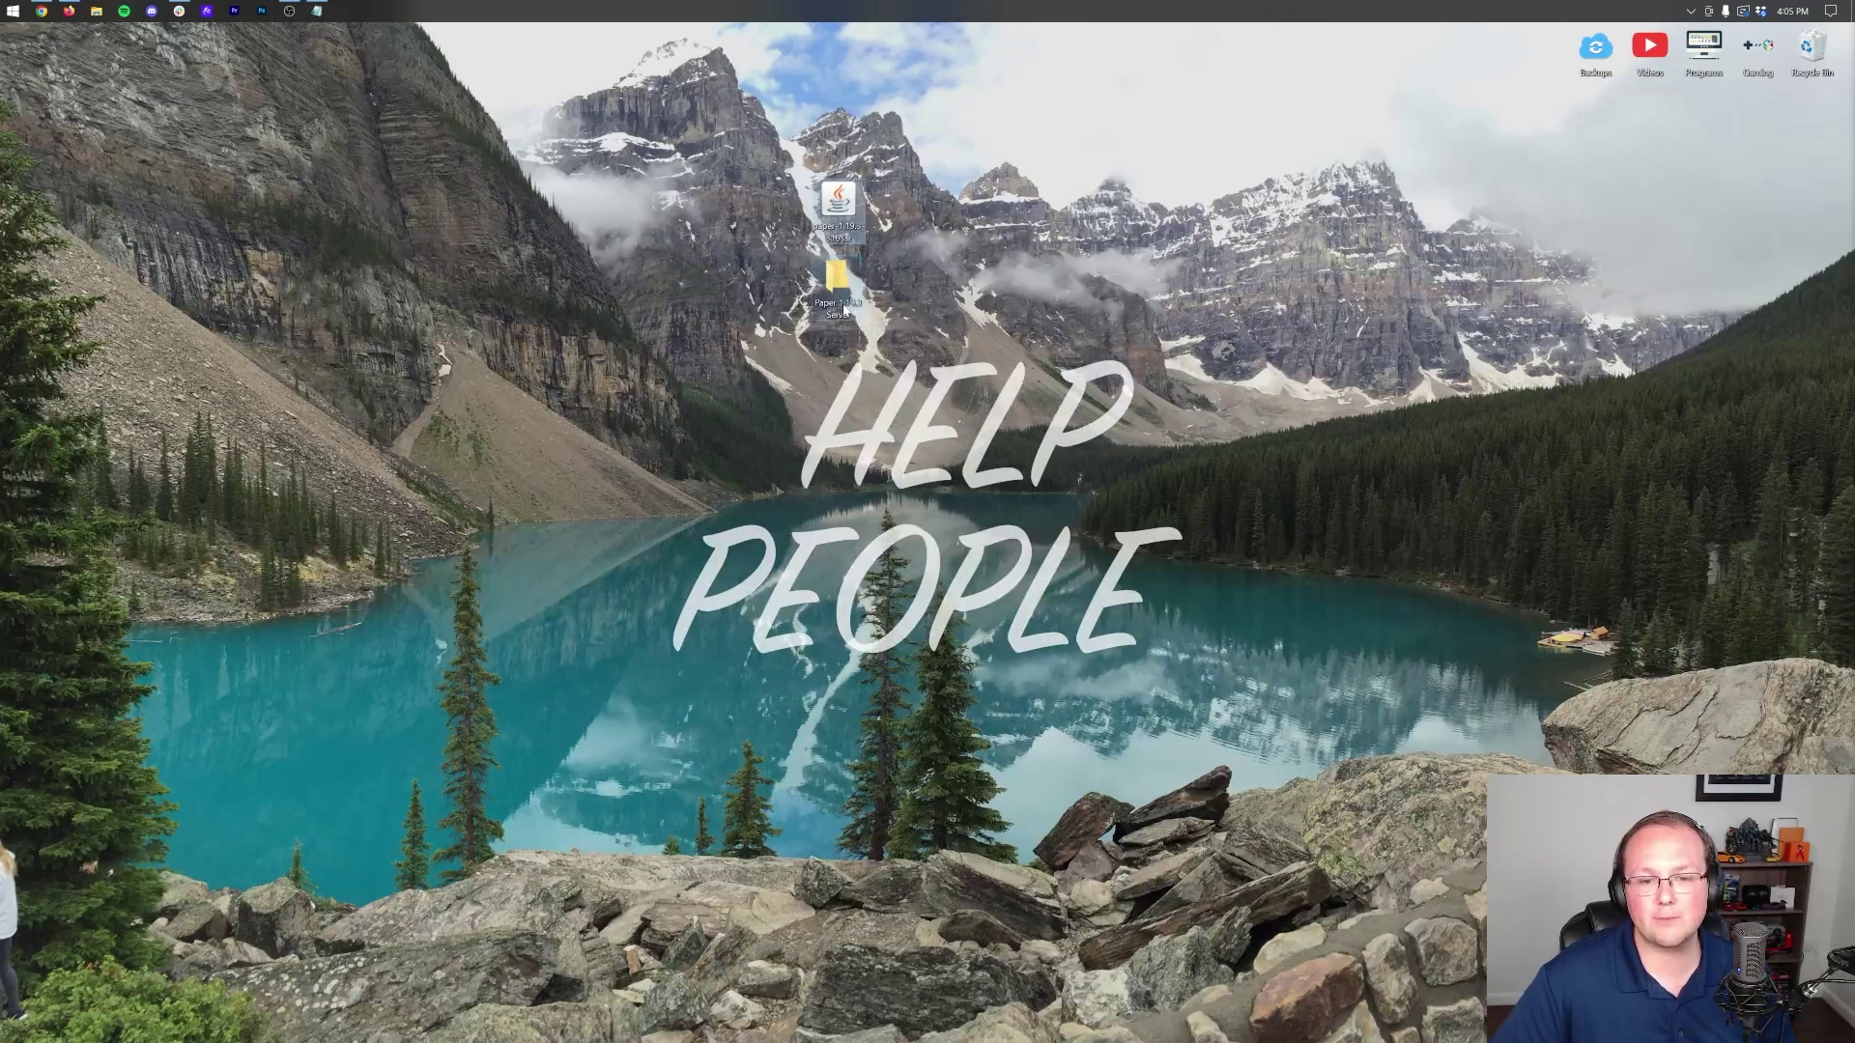
pyautogui.moveTo(837, 201); pyautogui.dragTo(839, 285)
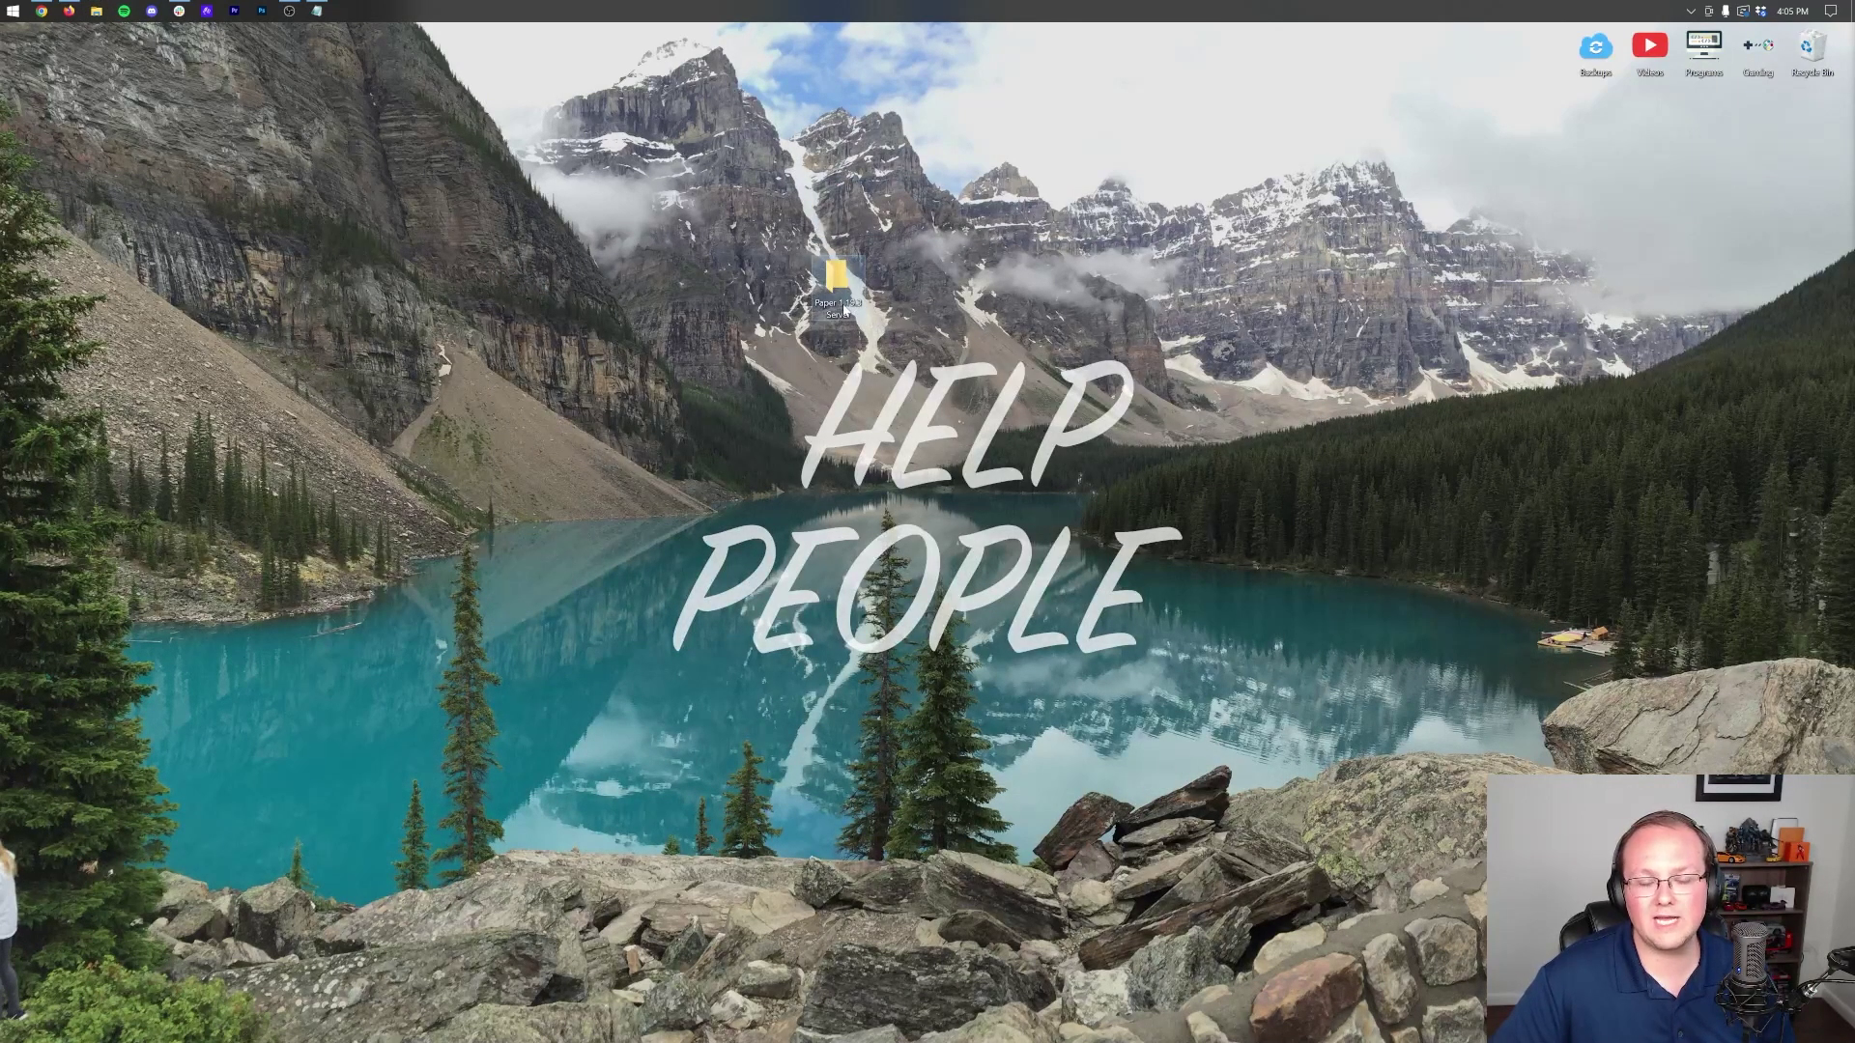
pyautogui.doubleClick(836, 282)
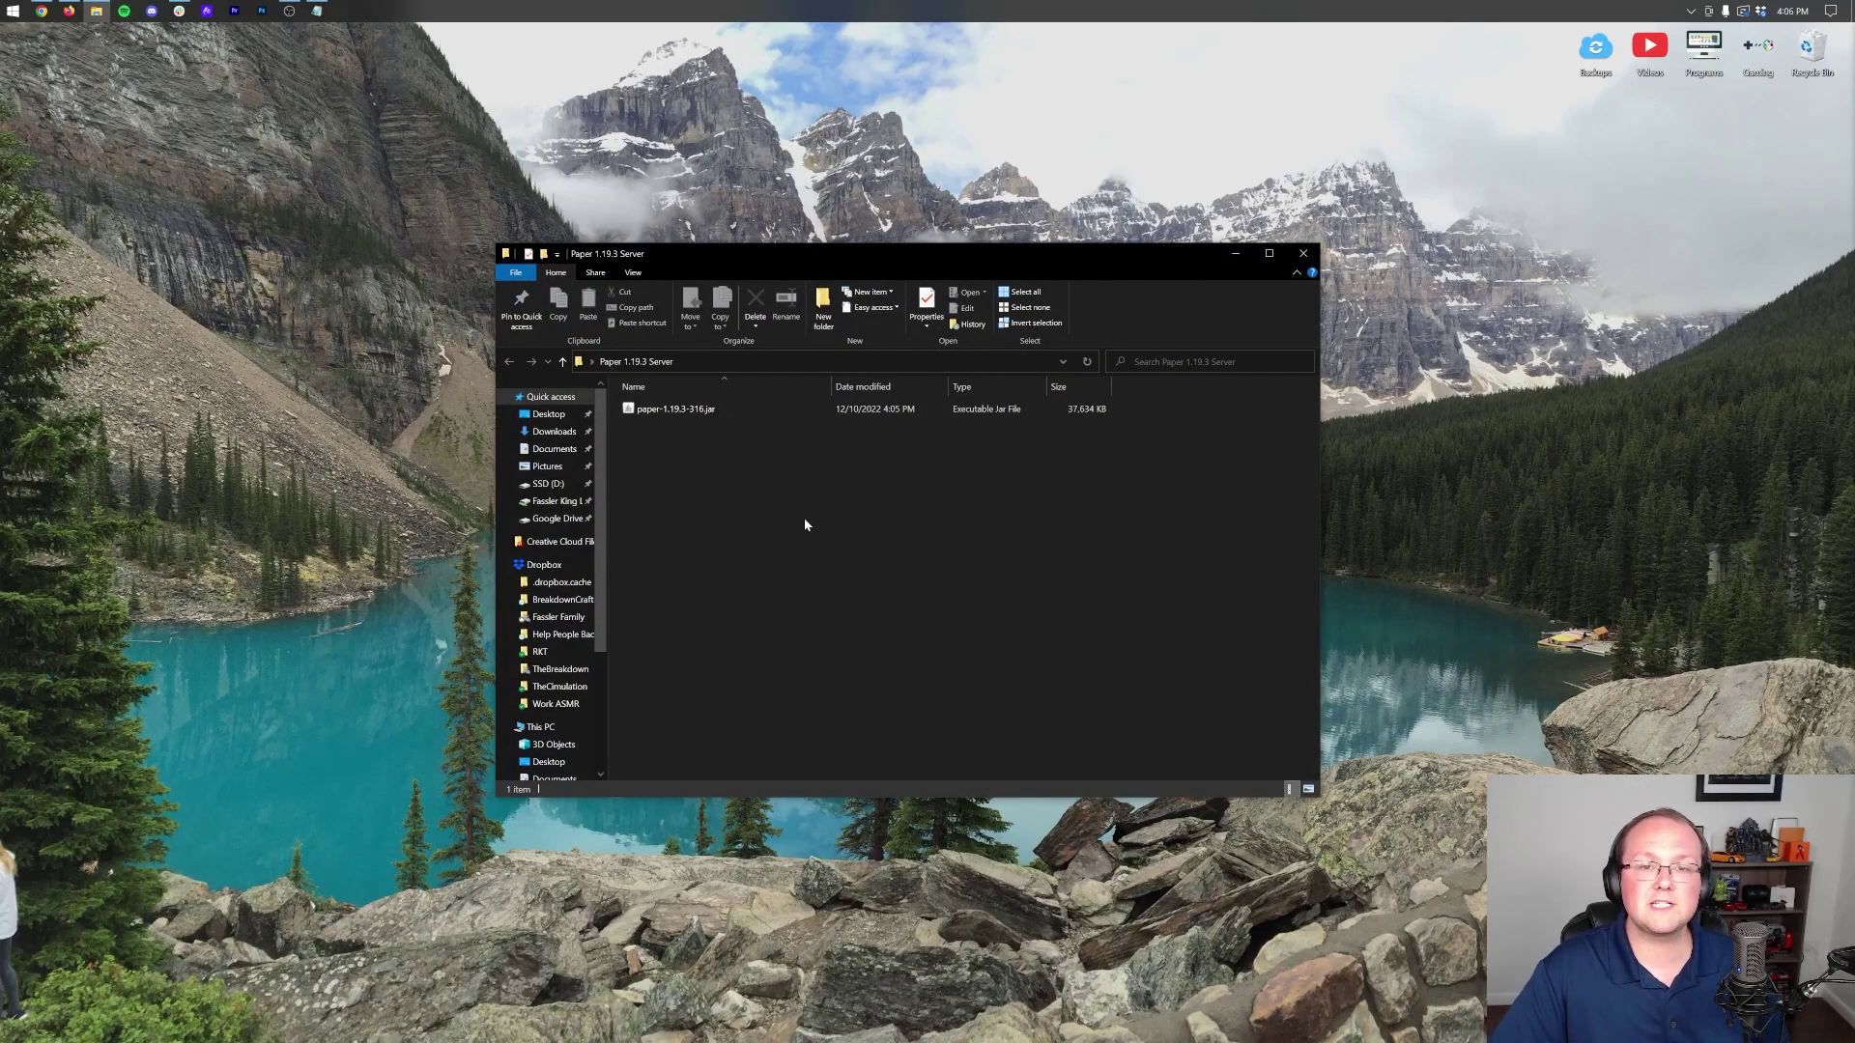
# Create New Text Document.txt in the server folder and open it in Notepad
pyautogui.rightClick(651, 431)
pyautogui.moveTo(732, 657)
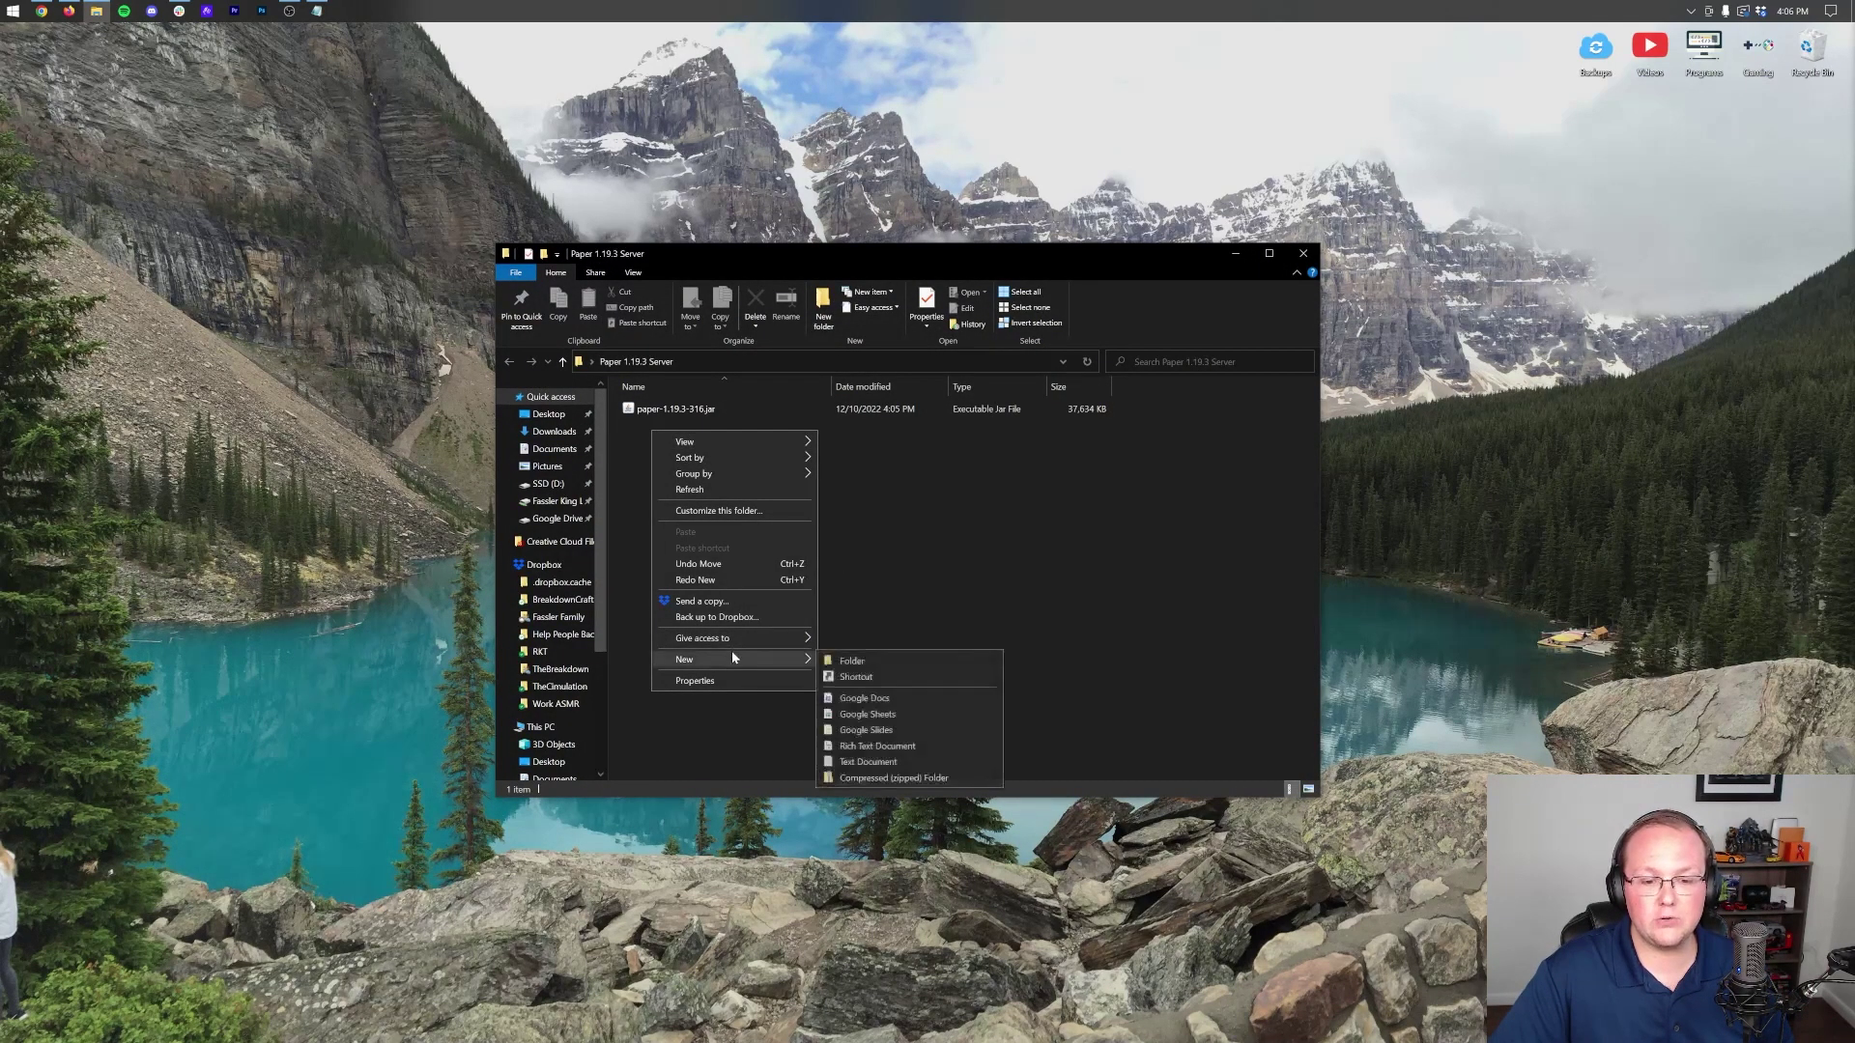
pyautogui.click(867, 763)
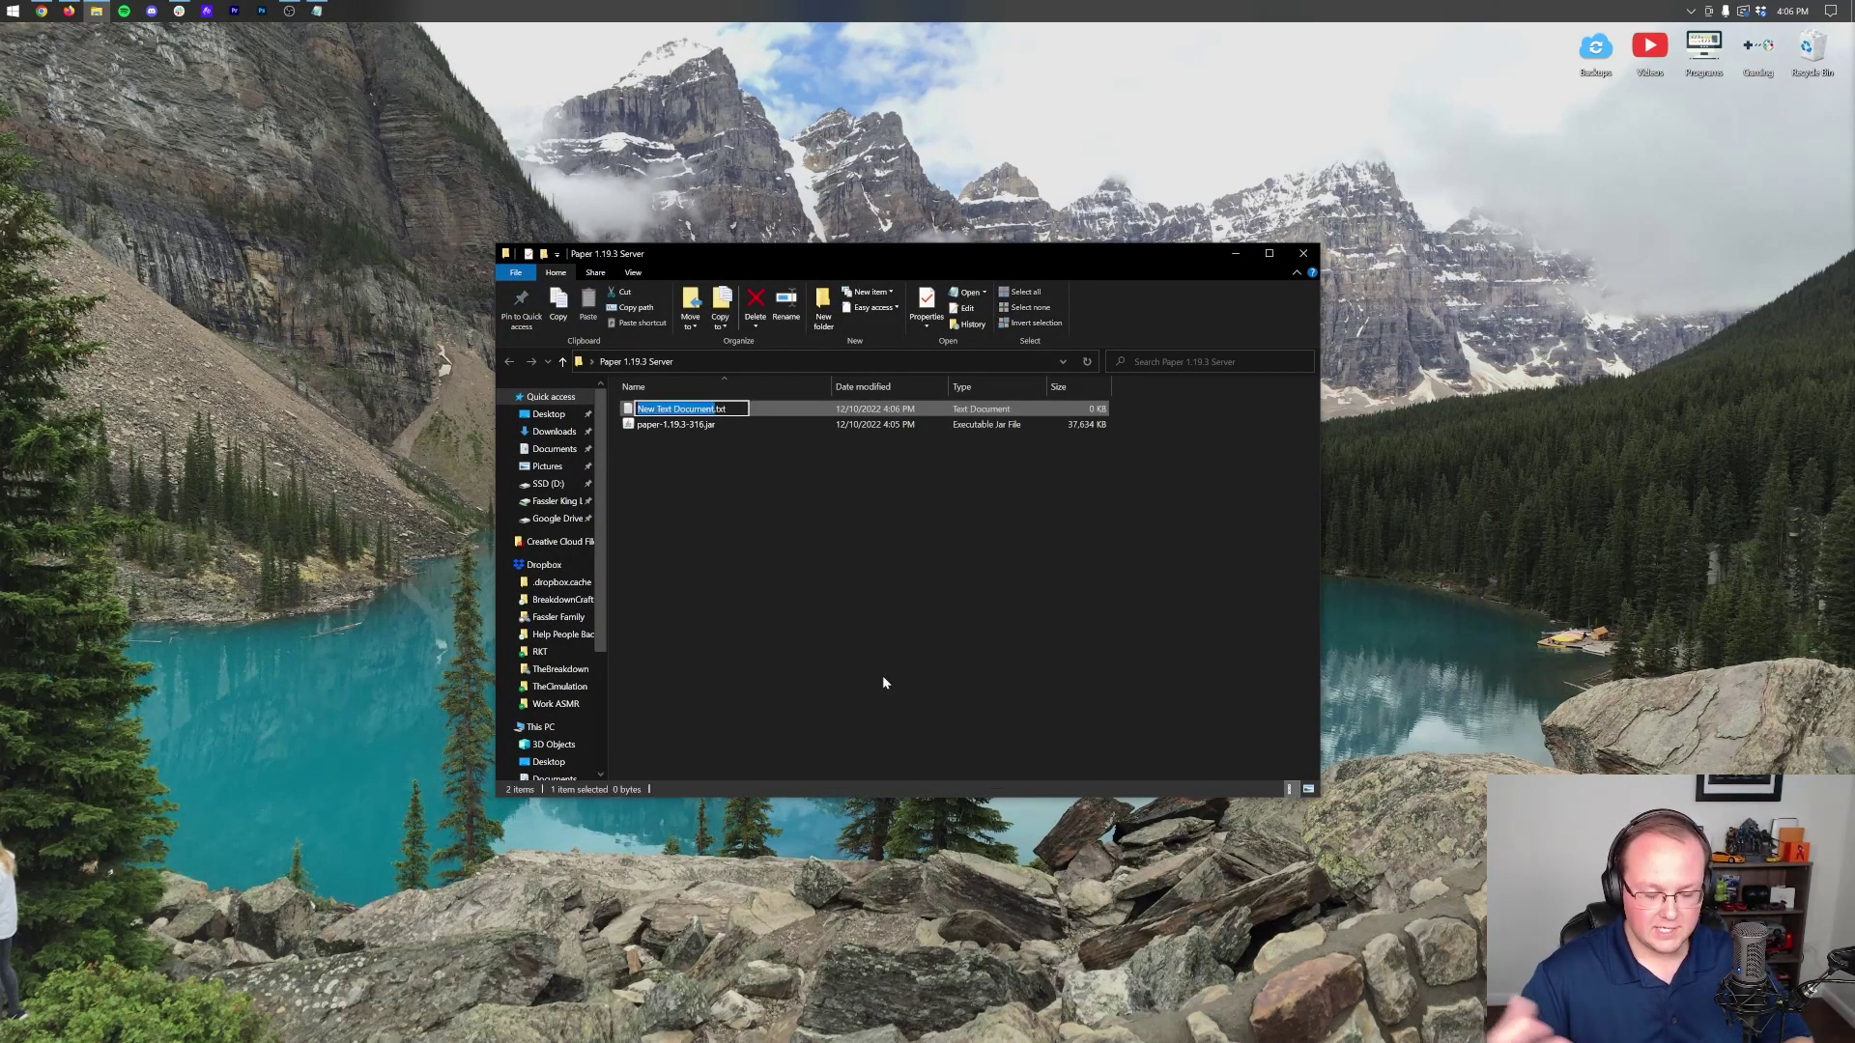
pyautogui.click(883, 681)
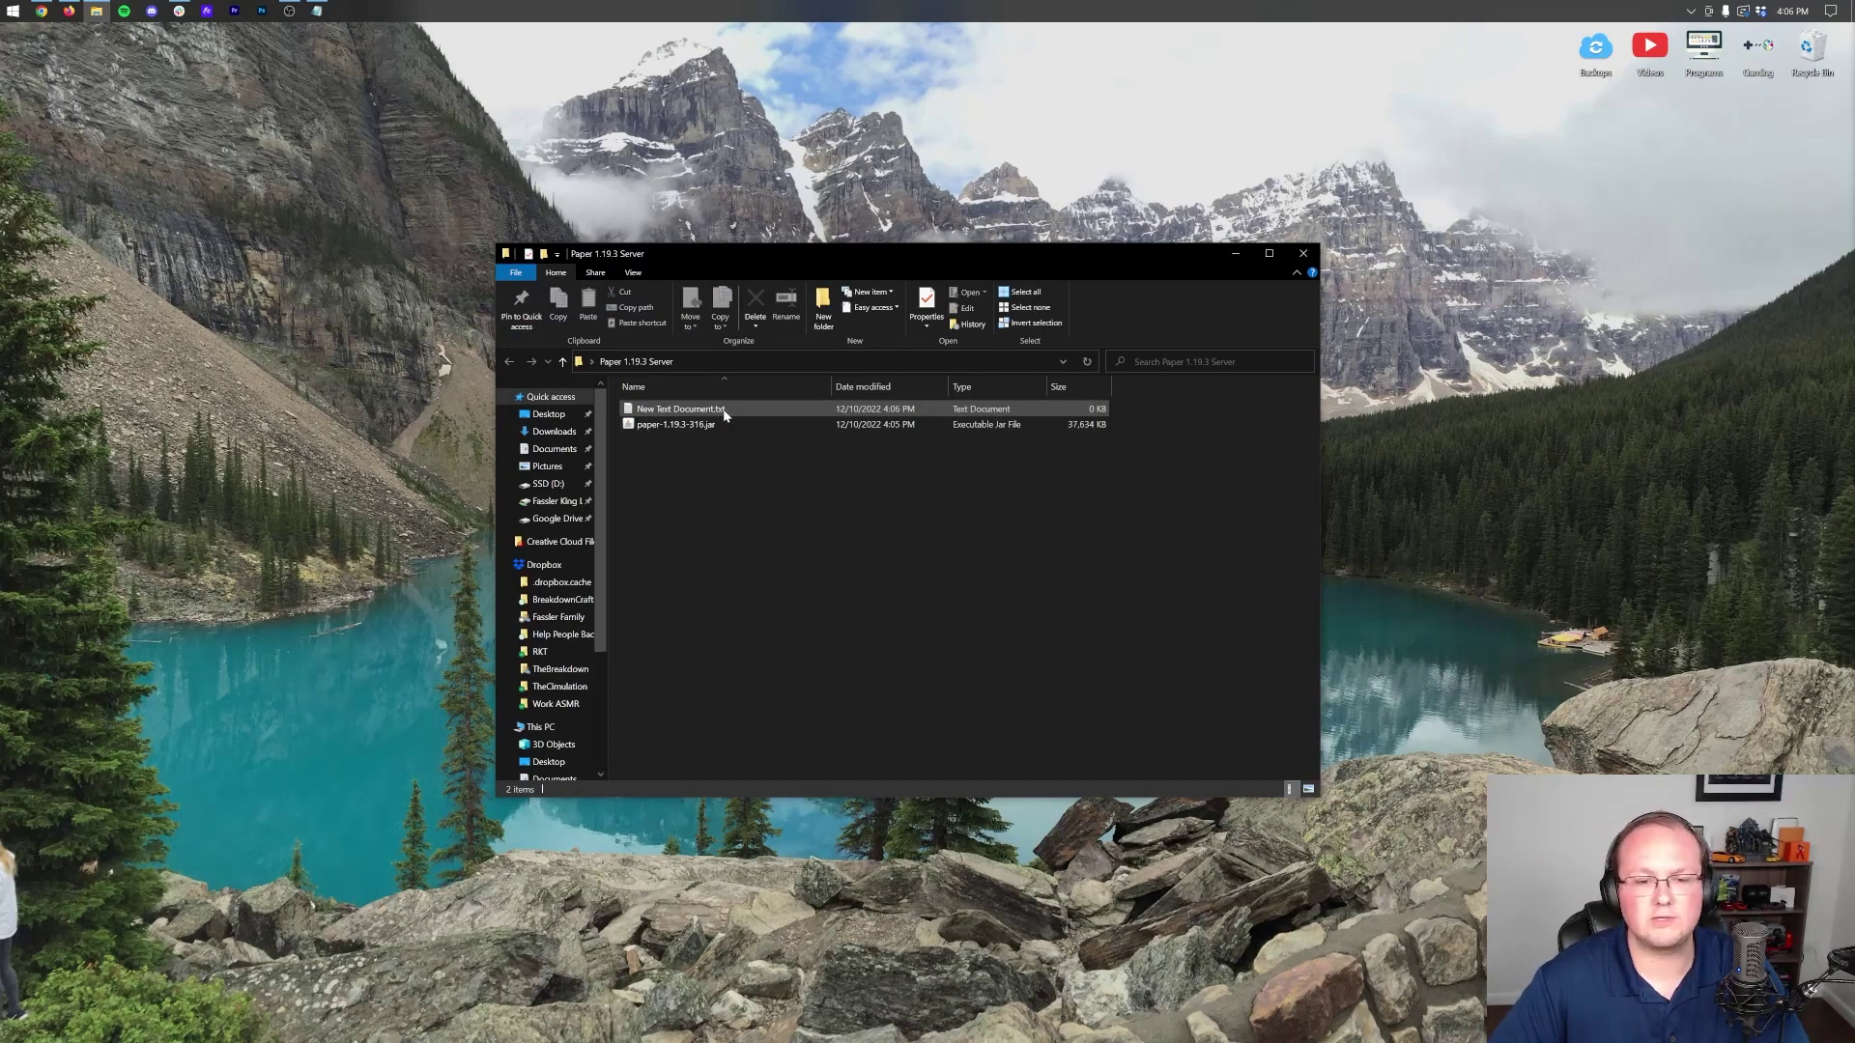
pyautogui.doubleClick(724, 411)
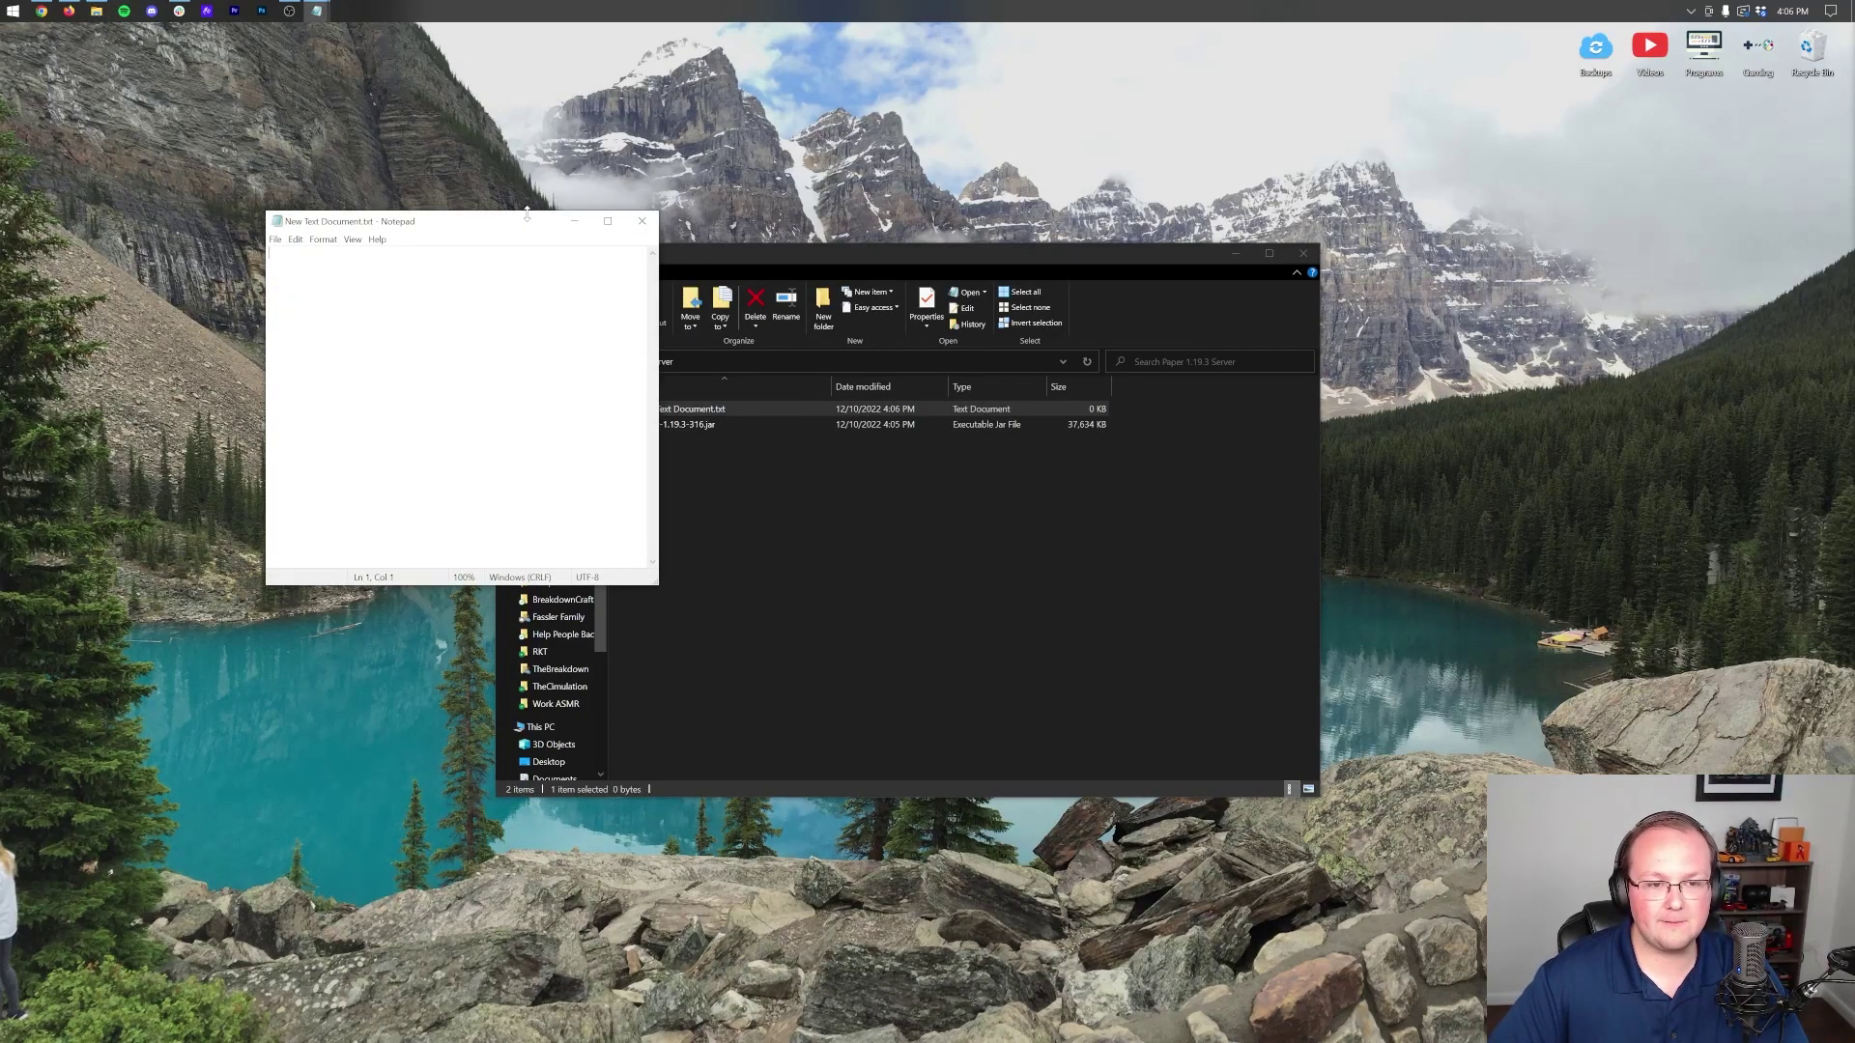
pyautogui.moveTo(527, 219); pyautogui.dragTo(954, 252)
# Copy the 2GB startup command and PAUSE lines from the startup script notes
pyautogui.moveTo(319, 13)
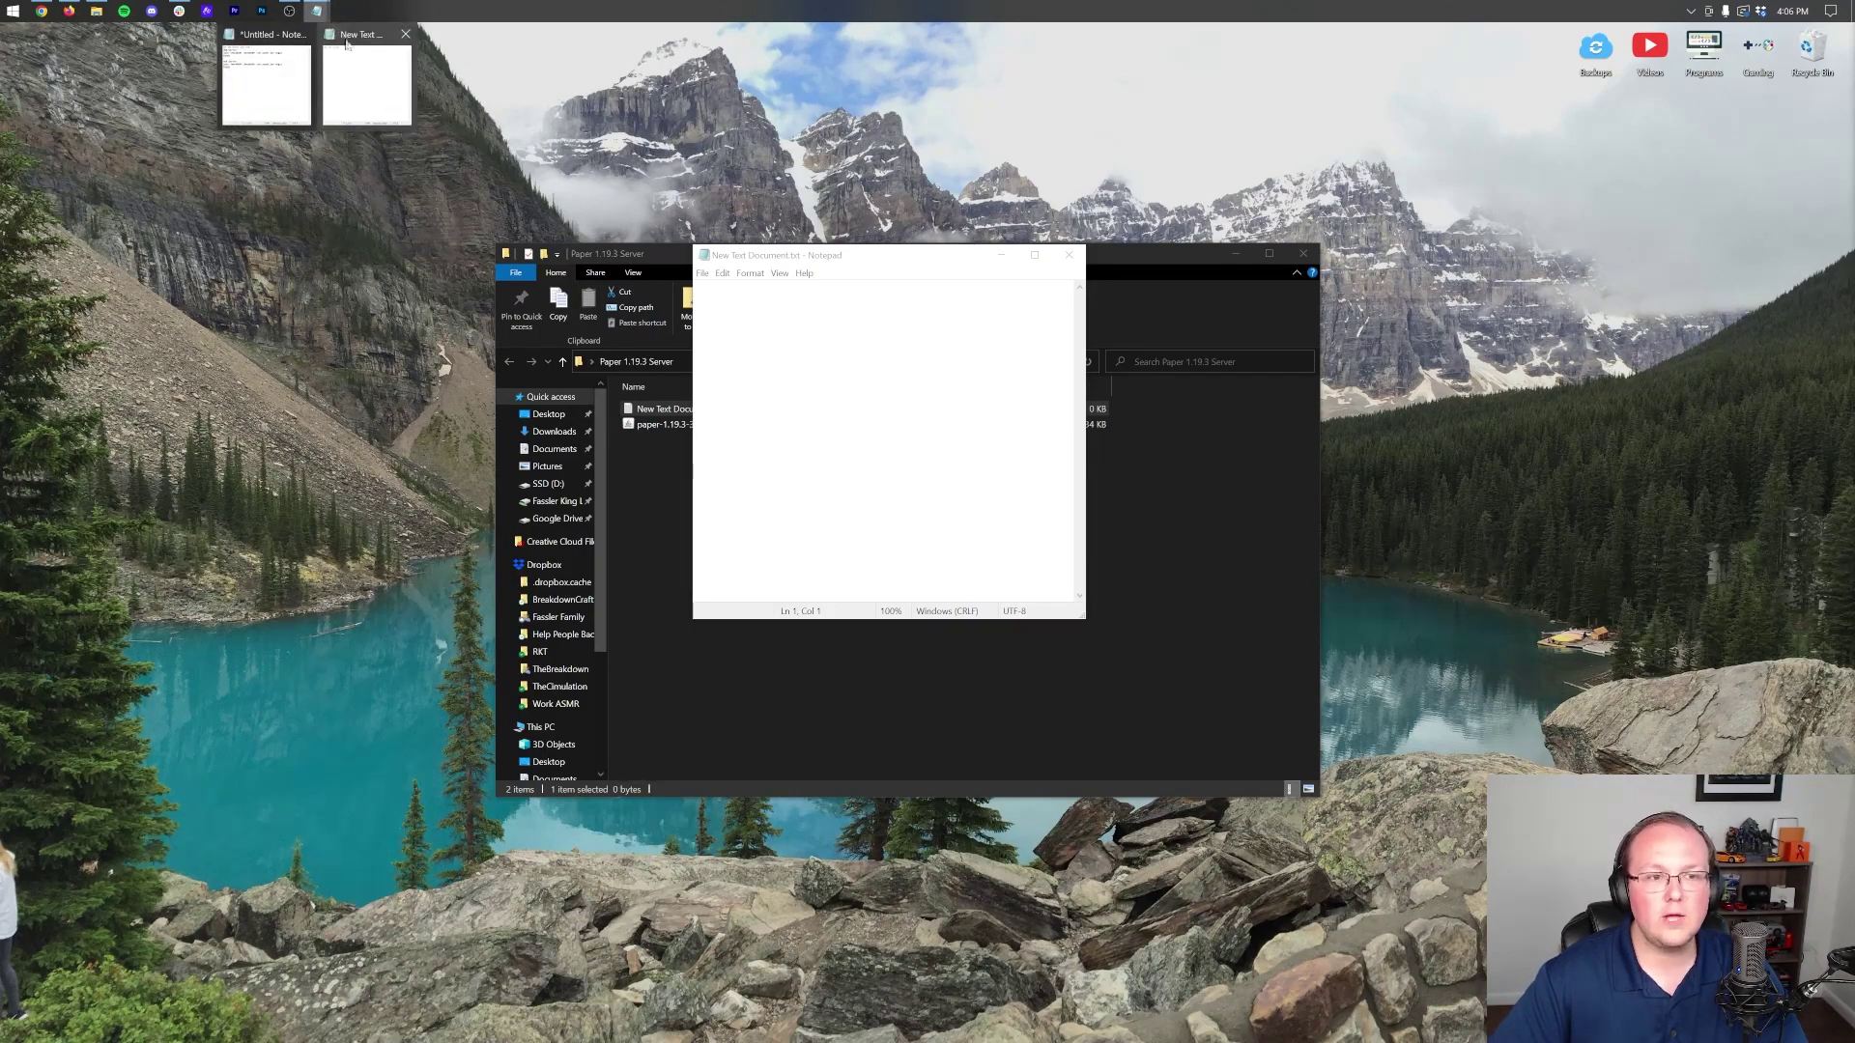
pyautogui.click(292, 73)
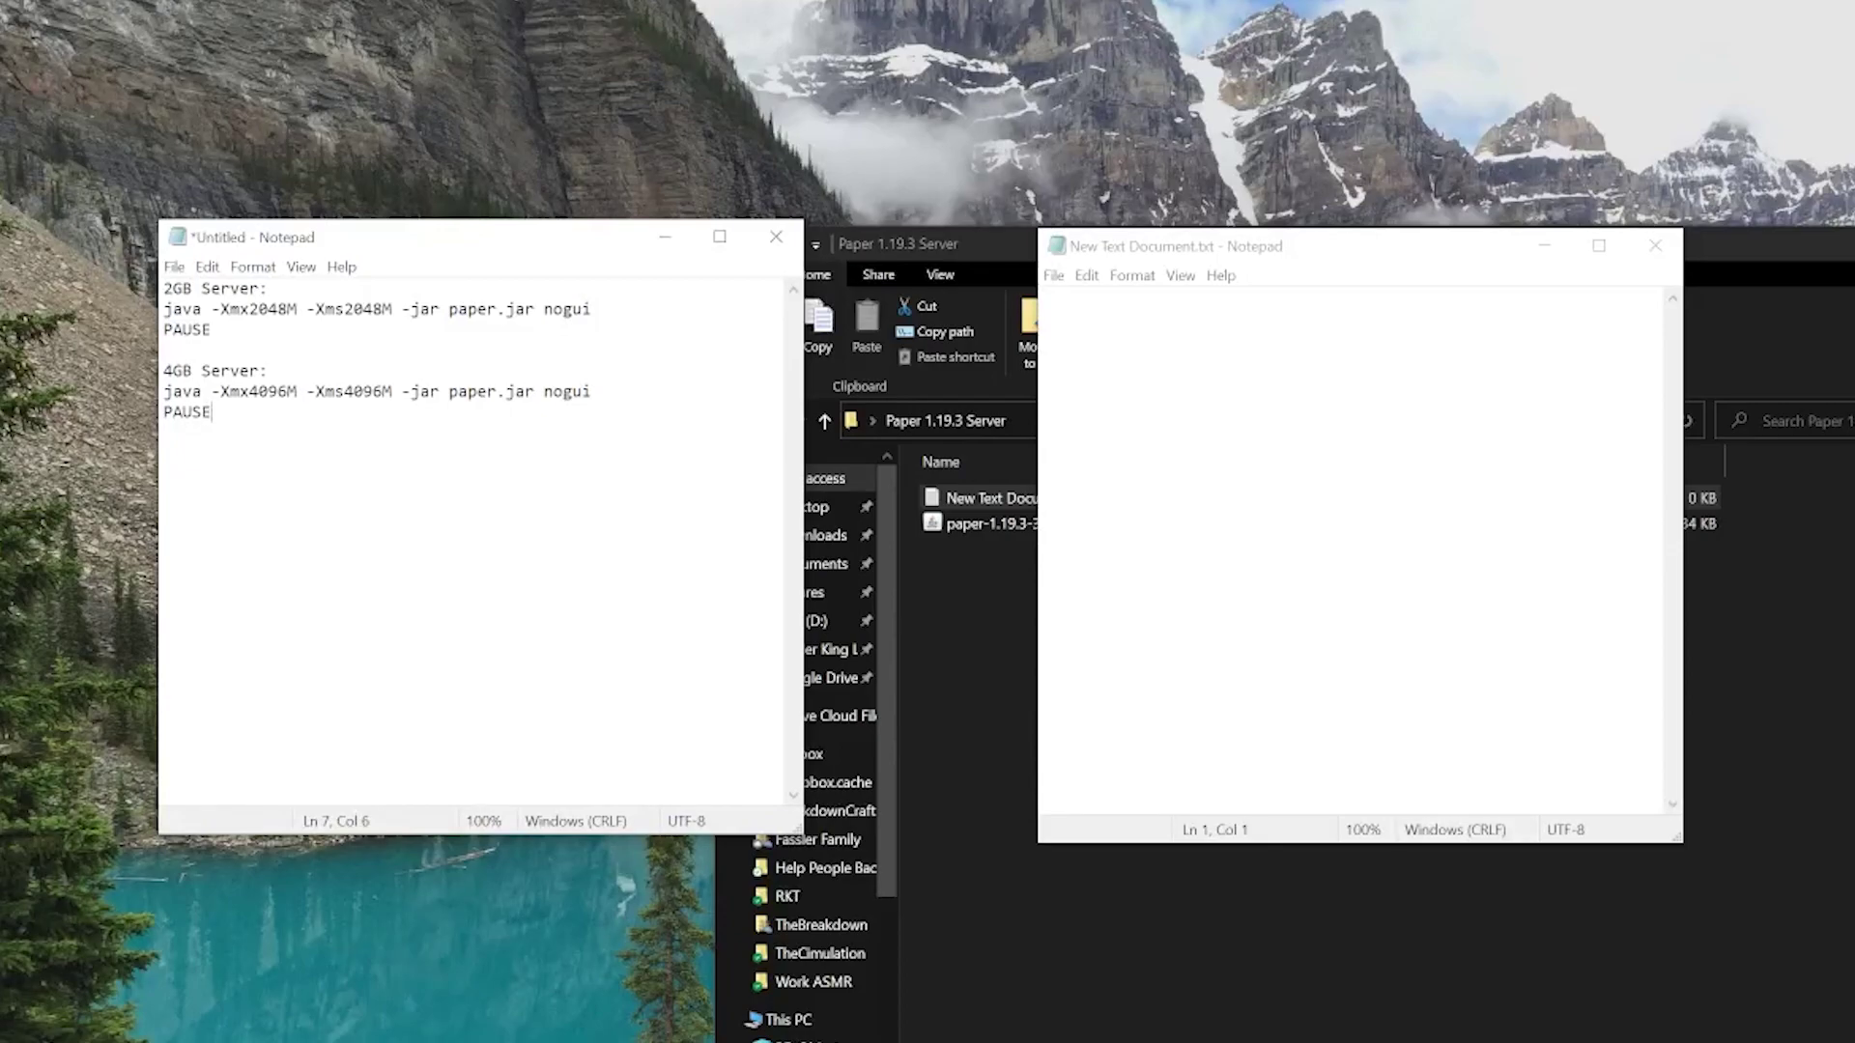
pyautogui.hotkey('shift', 'Home')
pyautogui.hotkey('shift', 'Up')
pyautogui.hotkey('ctrl', 'c')
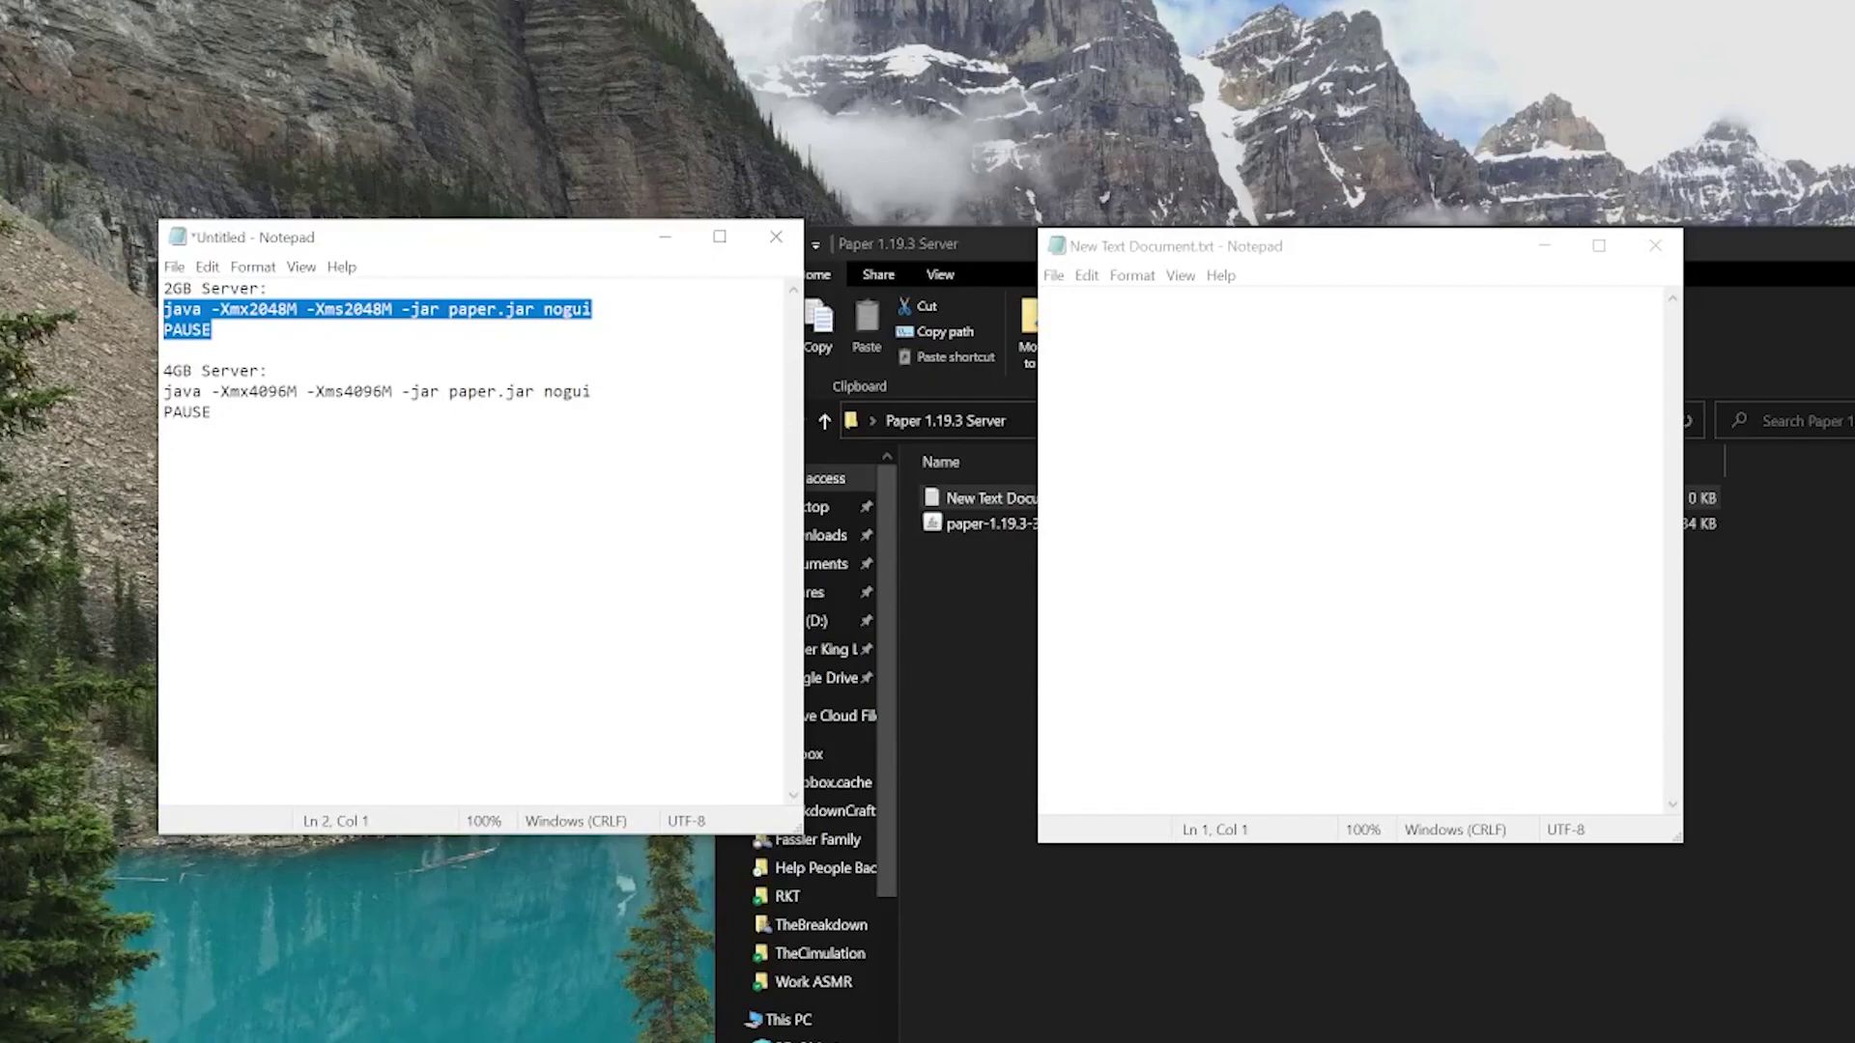
pyautogui.click(211, 329)
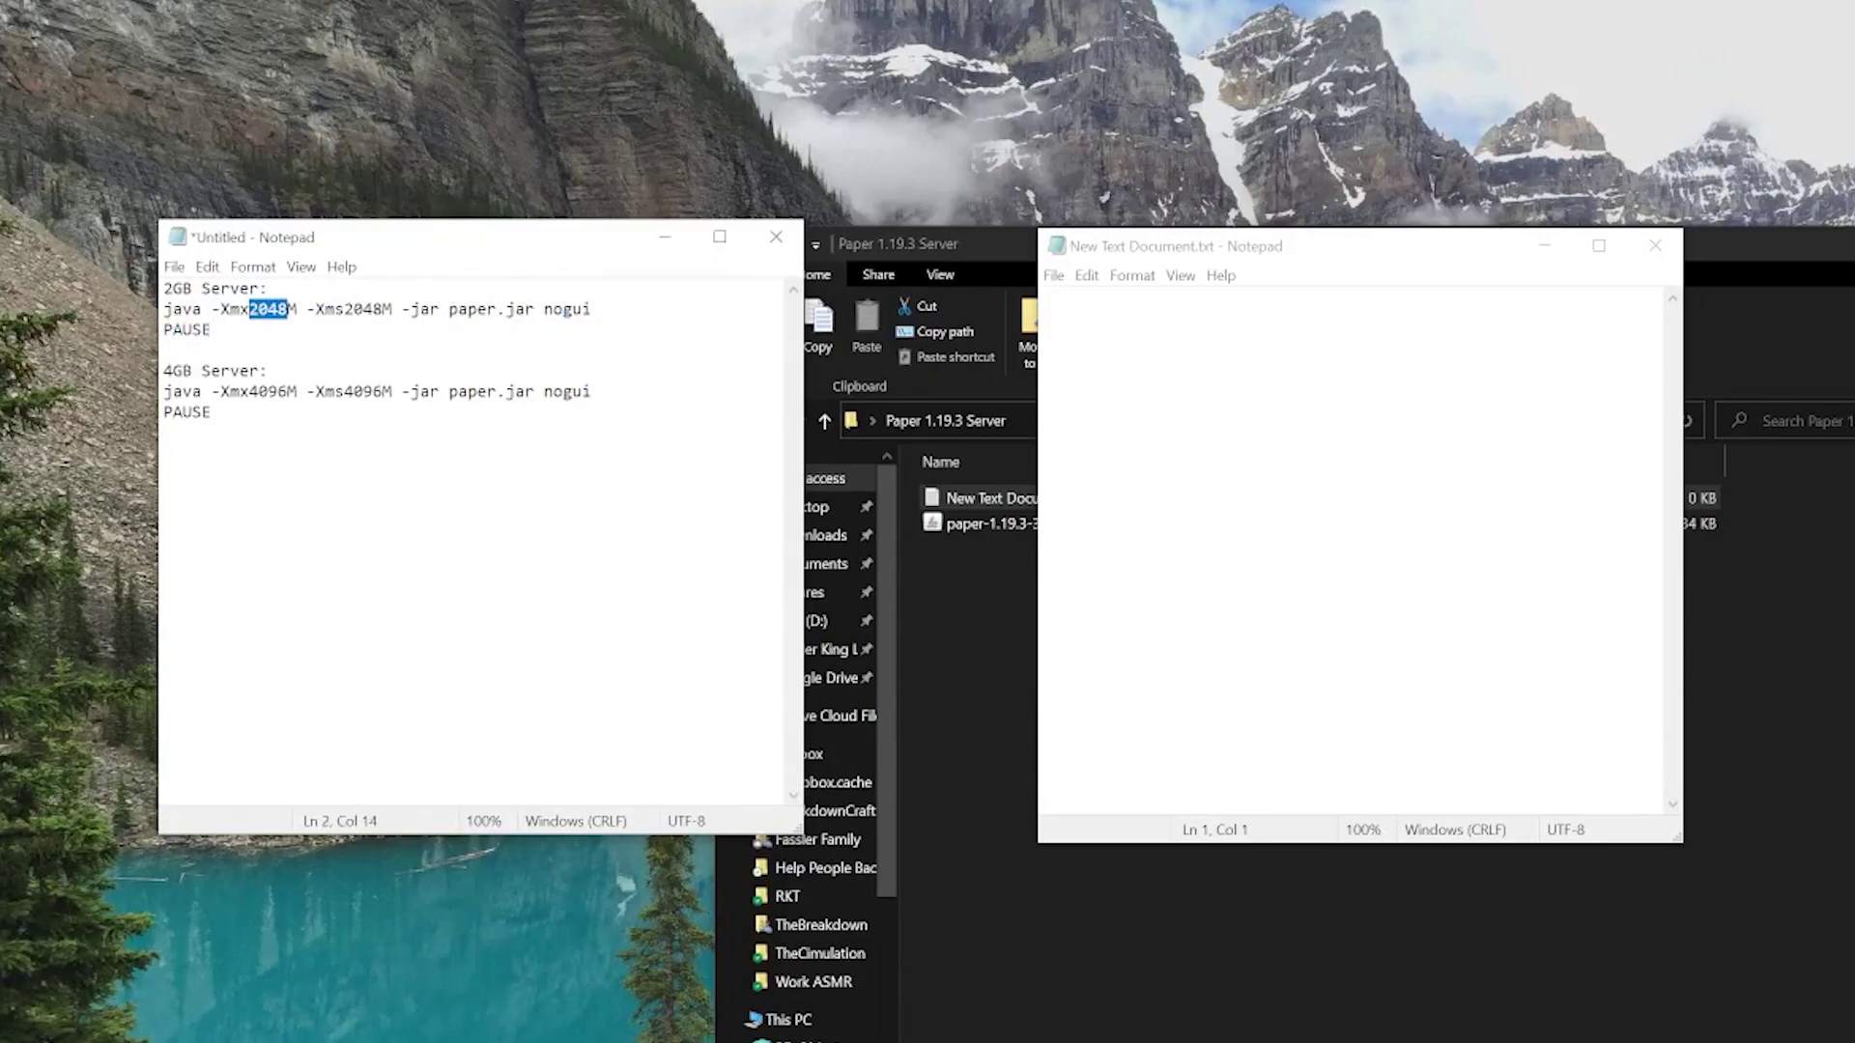
pyautogui.moveTo(363, 309); pyautogui.dragTo(373, 309)
# Paste the 2GB startup lines into New Text Document.txt
pyautogui.hotkey('alt', 'Tab')
pyautogui.hotkey('ctrl', 'v')
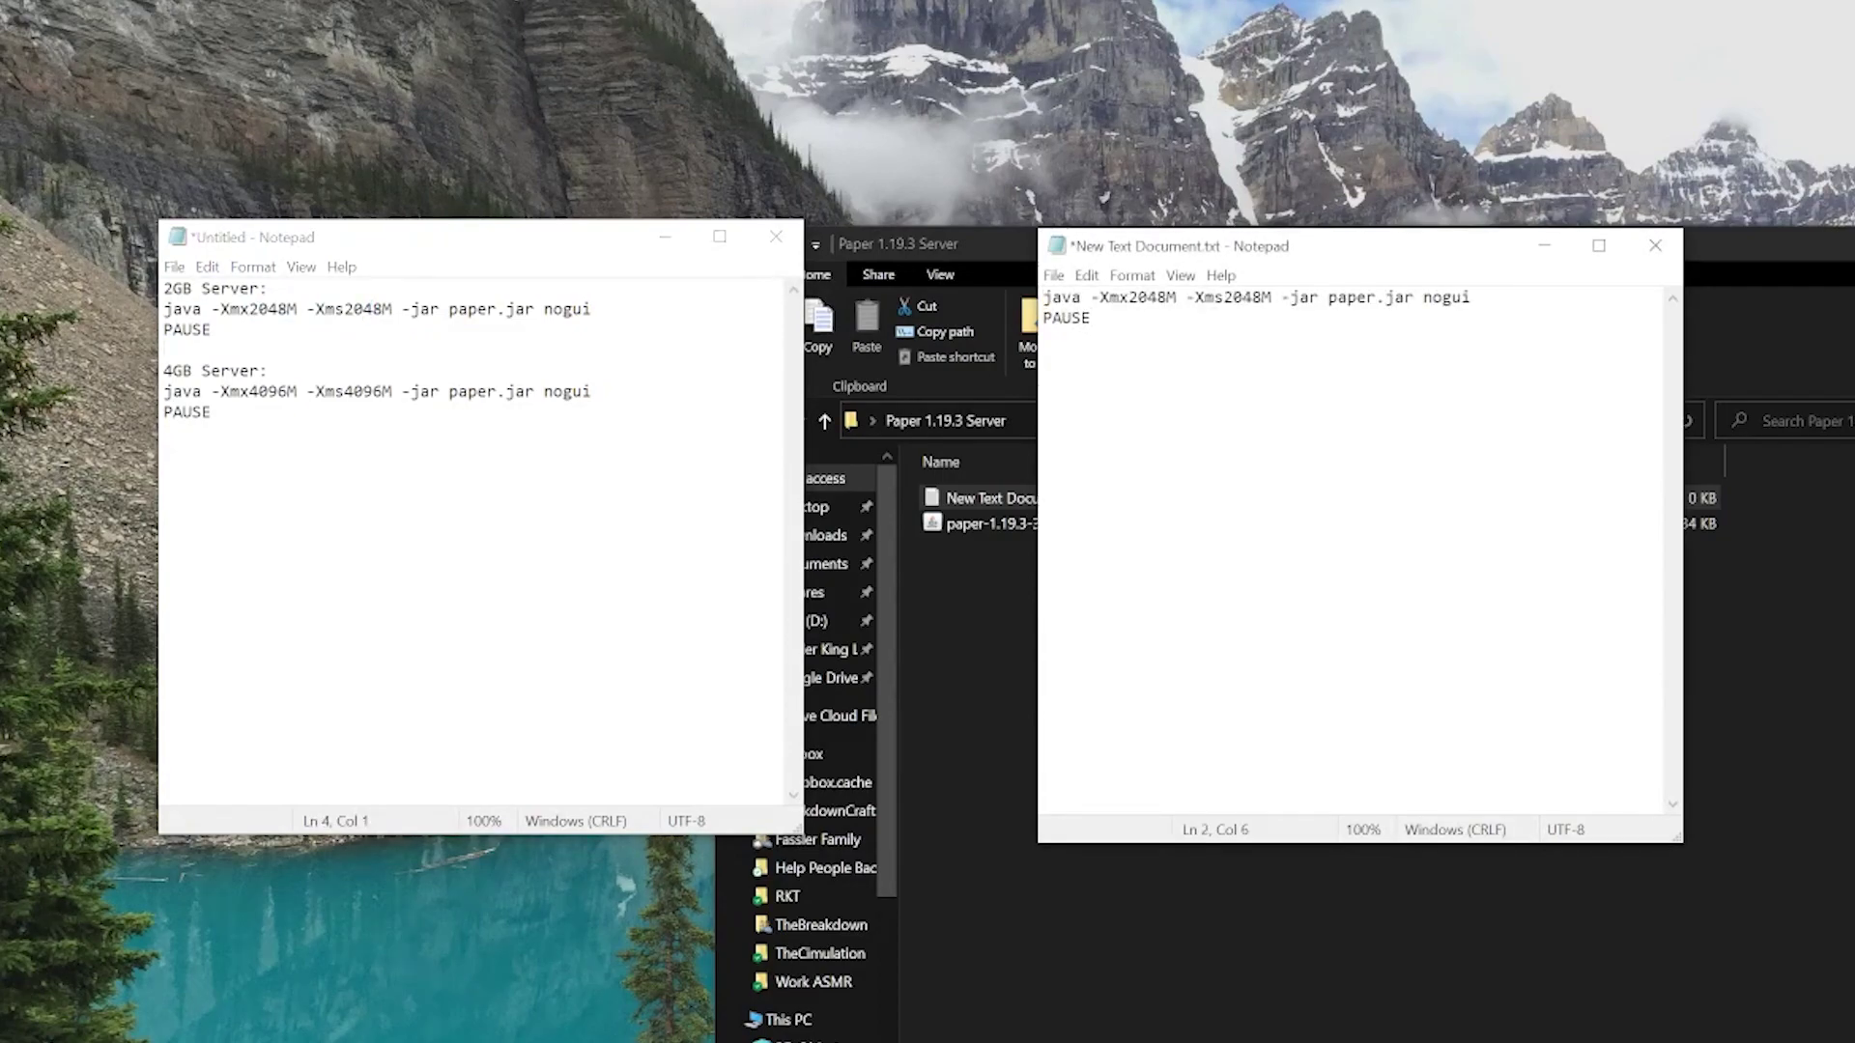
pyautogui.hotkey('shift', 'Left')
pyautogui.hotkey('shift', 'Left')
pyautogui.hotkey('shift', 'Left')
pyautogui.hotkey('shift', 'Left')
pyautogui.click(1091, 318)
pyautogui.click(1052, 278)
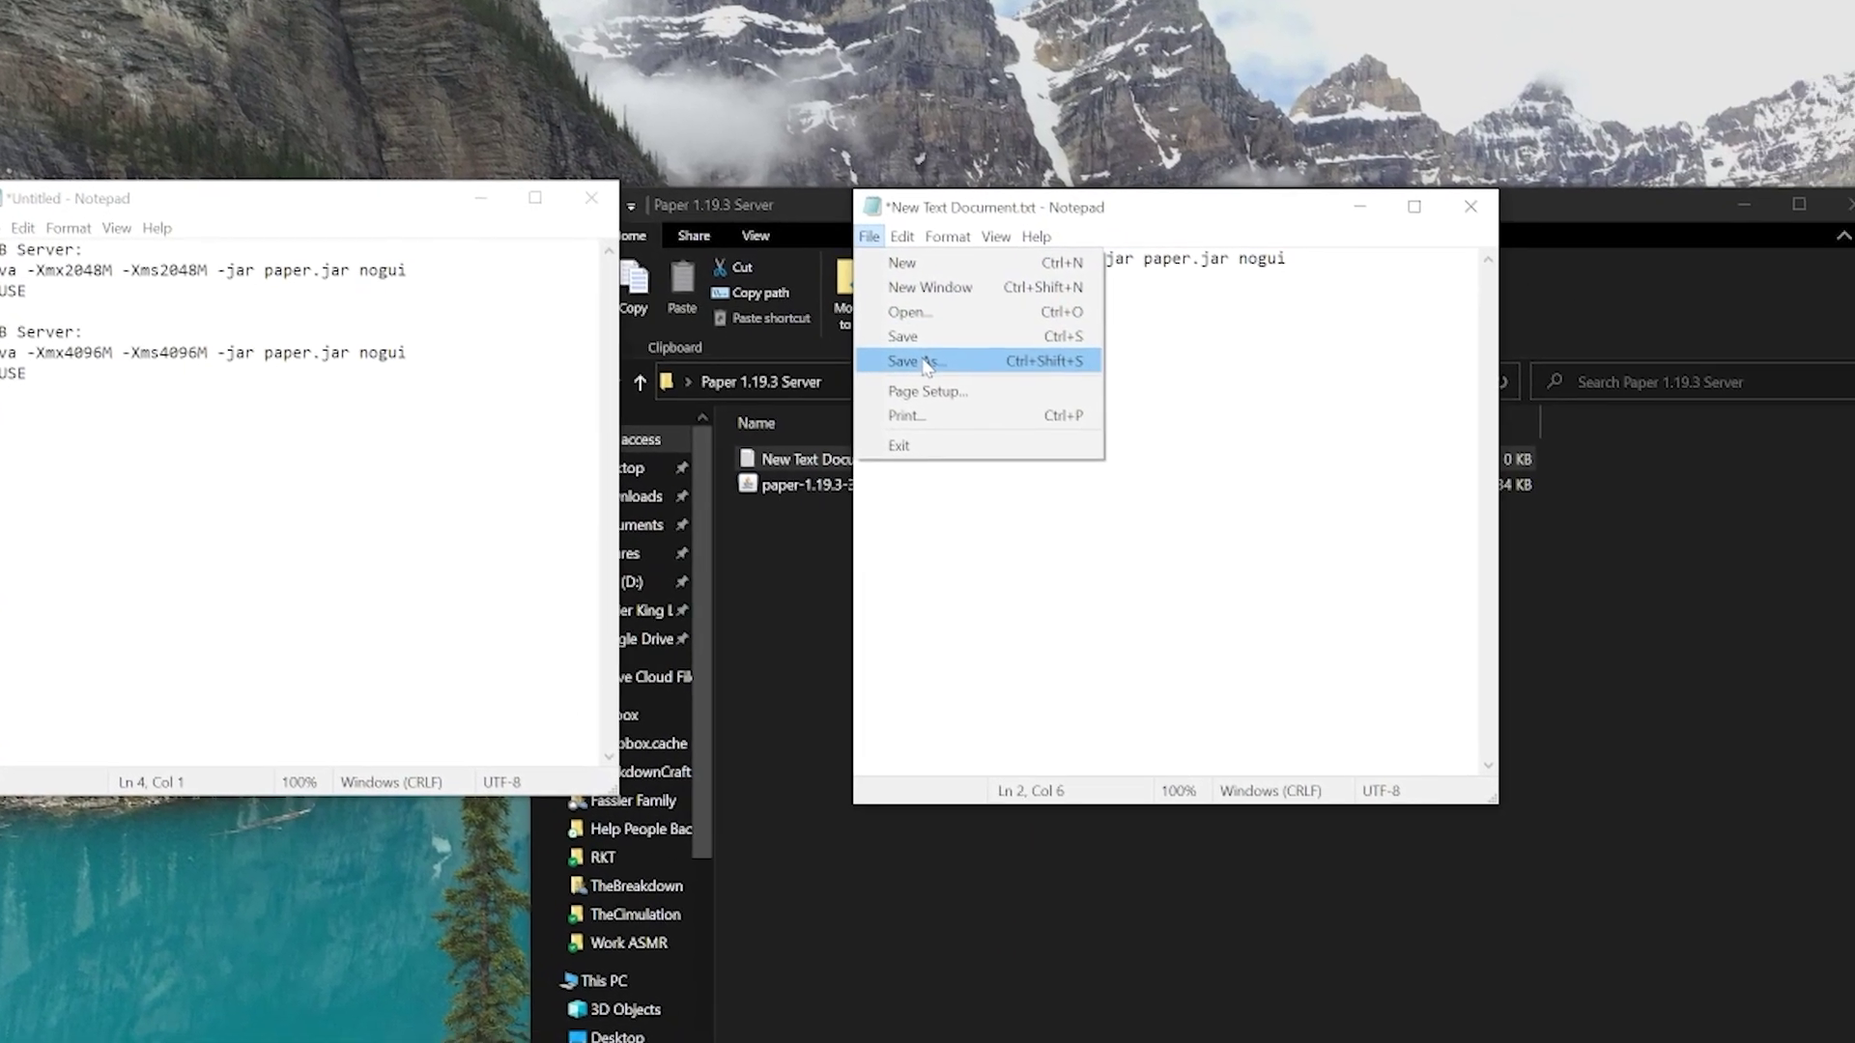
# Save the document as run.bat with the file type set to All Files
pyautogui.click(925, 365)
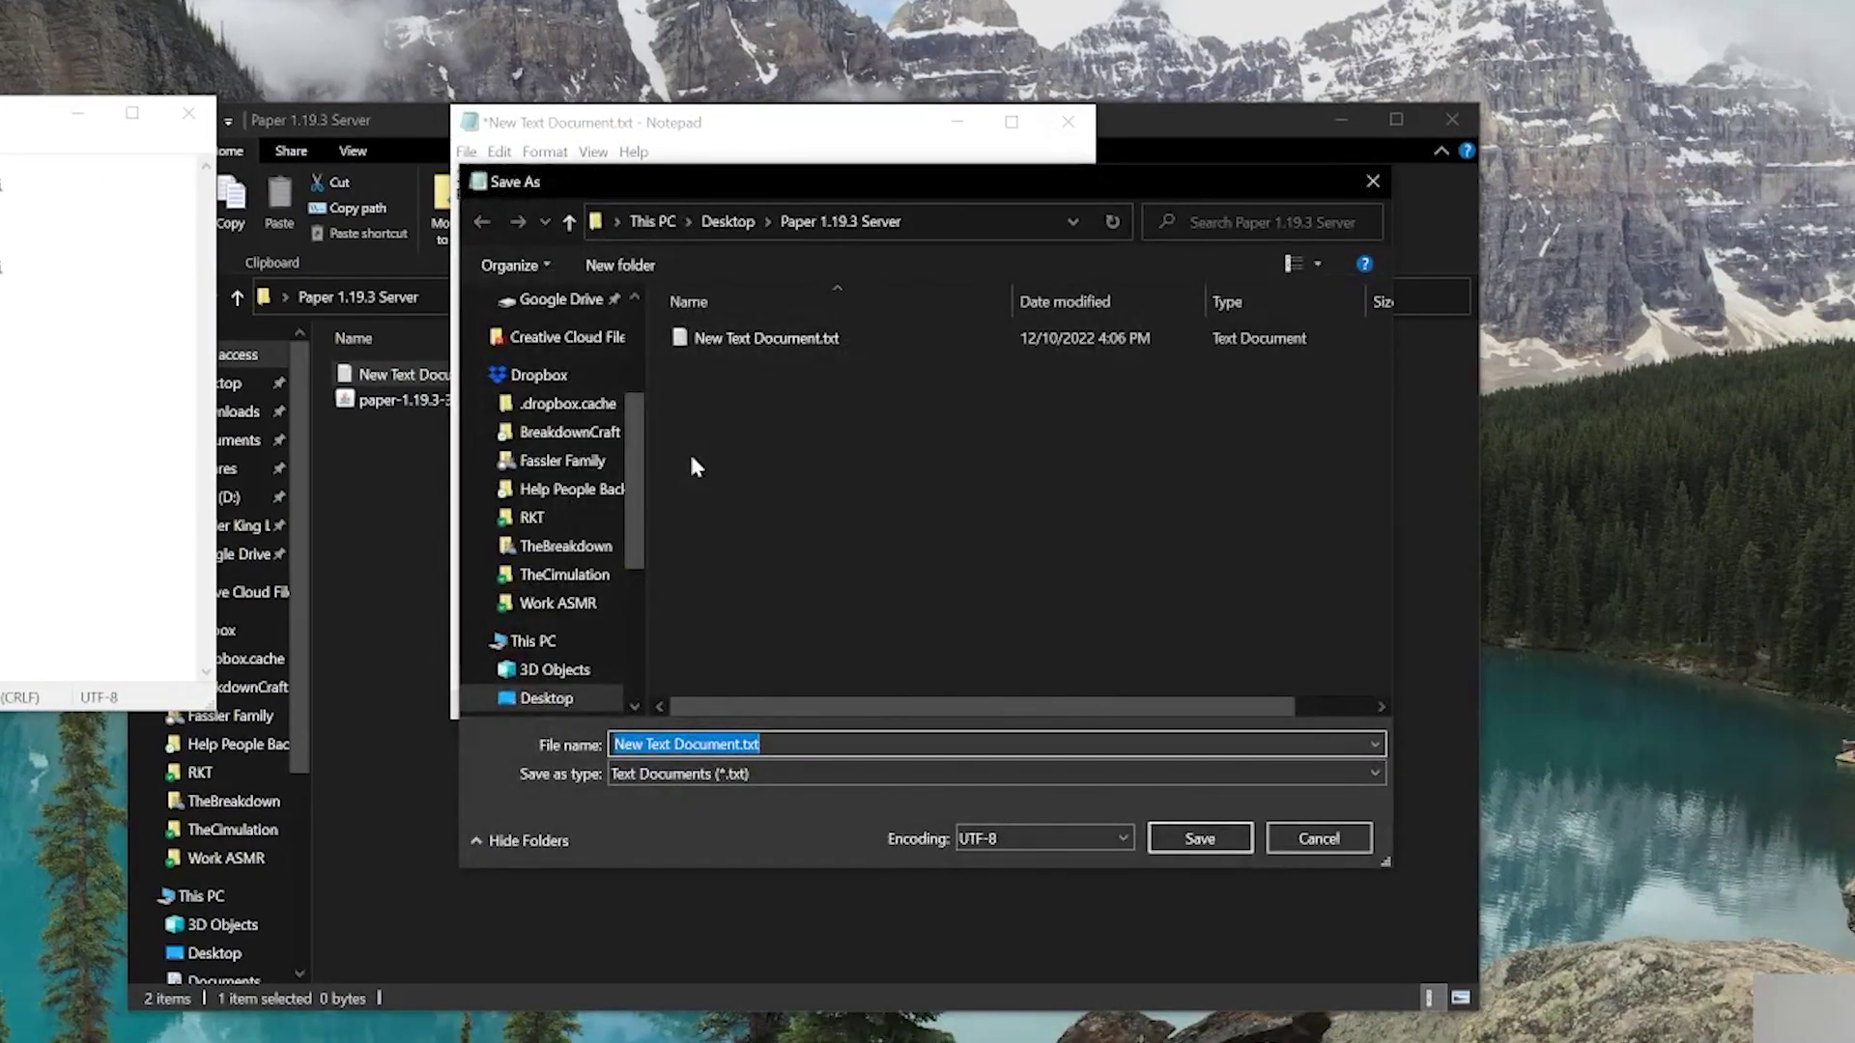
pyautogui.write('run.bat')
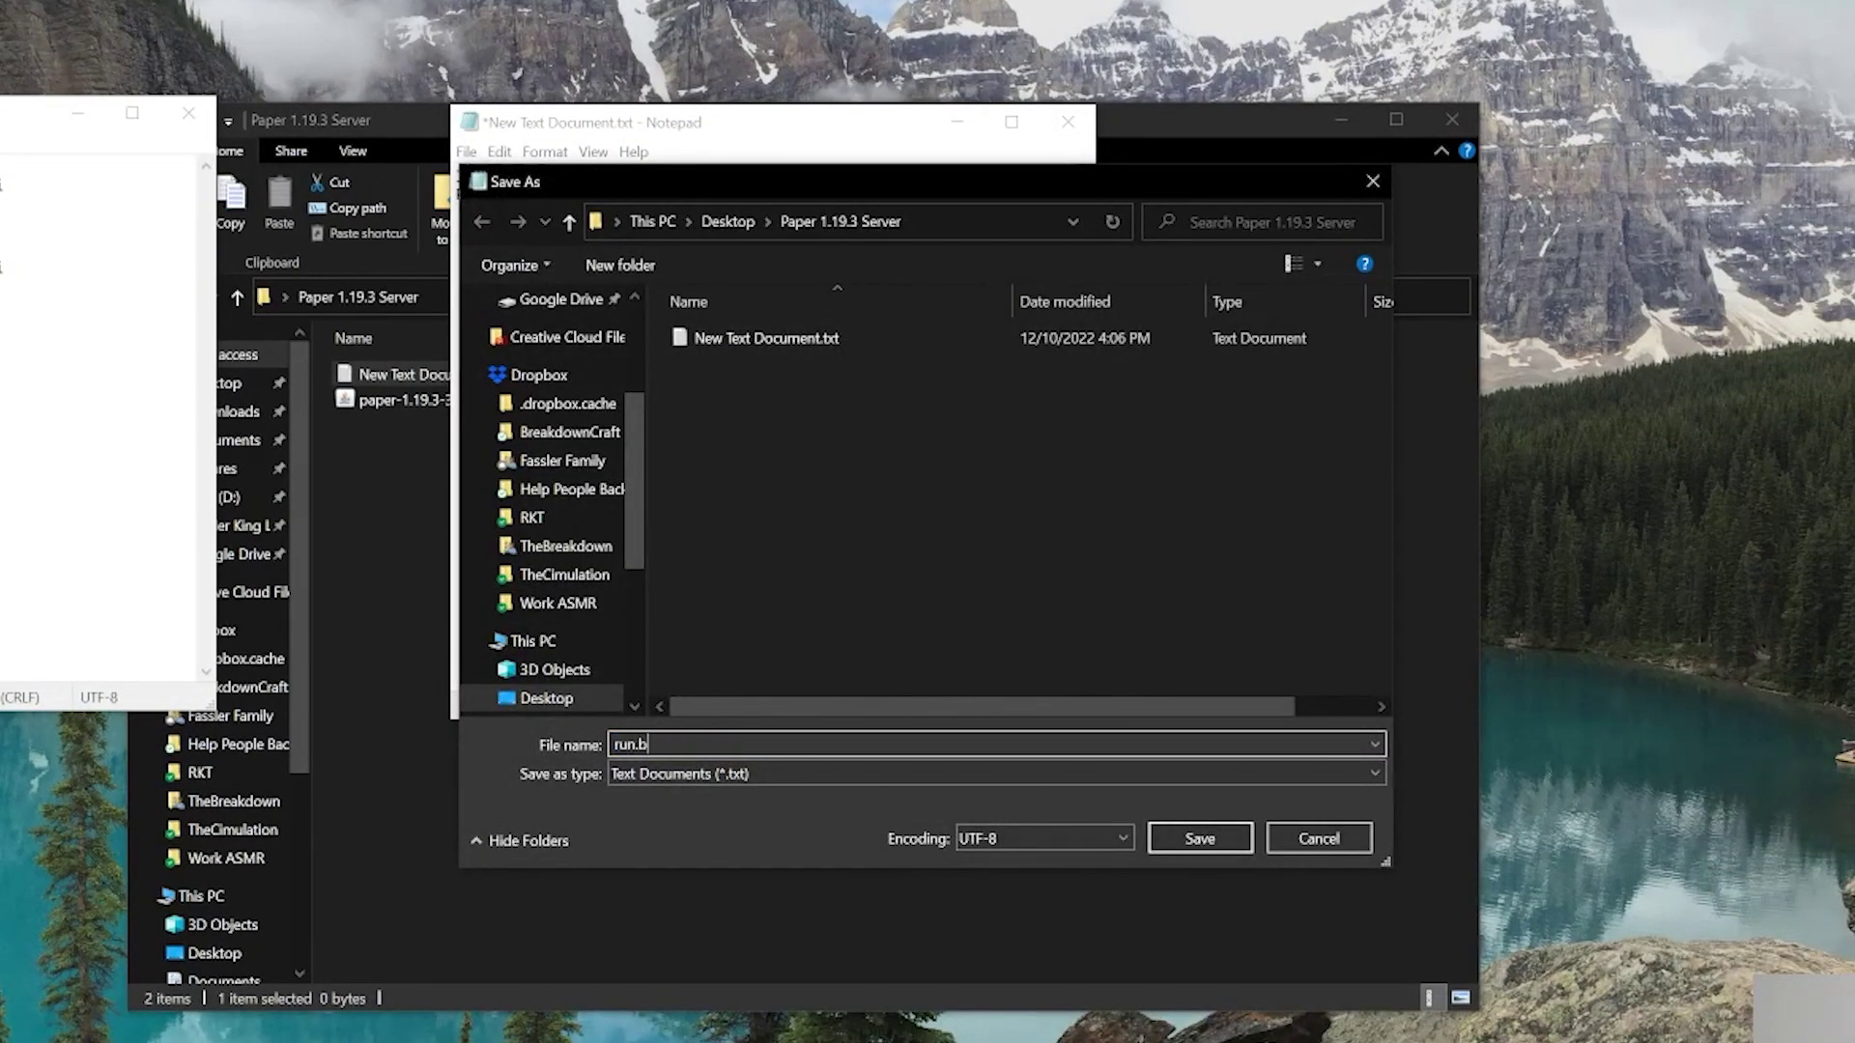
pyautogui.click(628, 779)
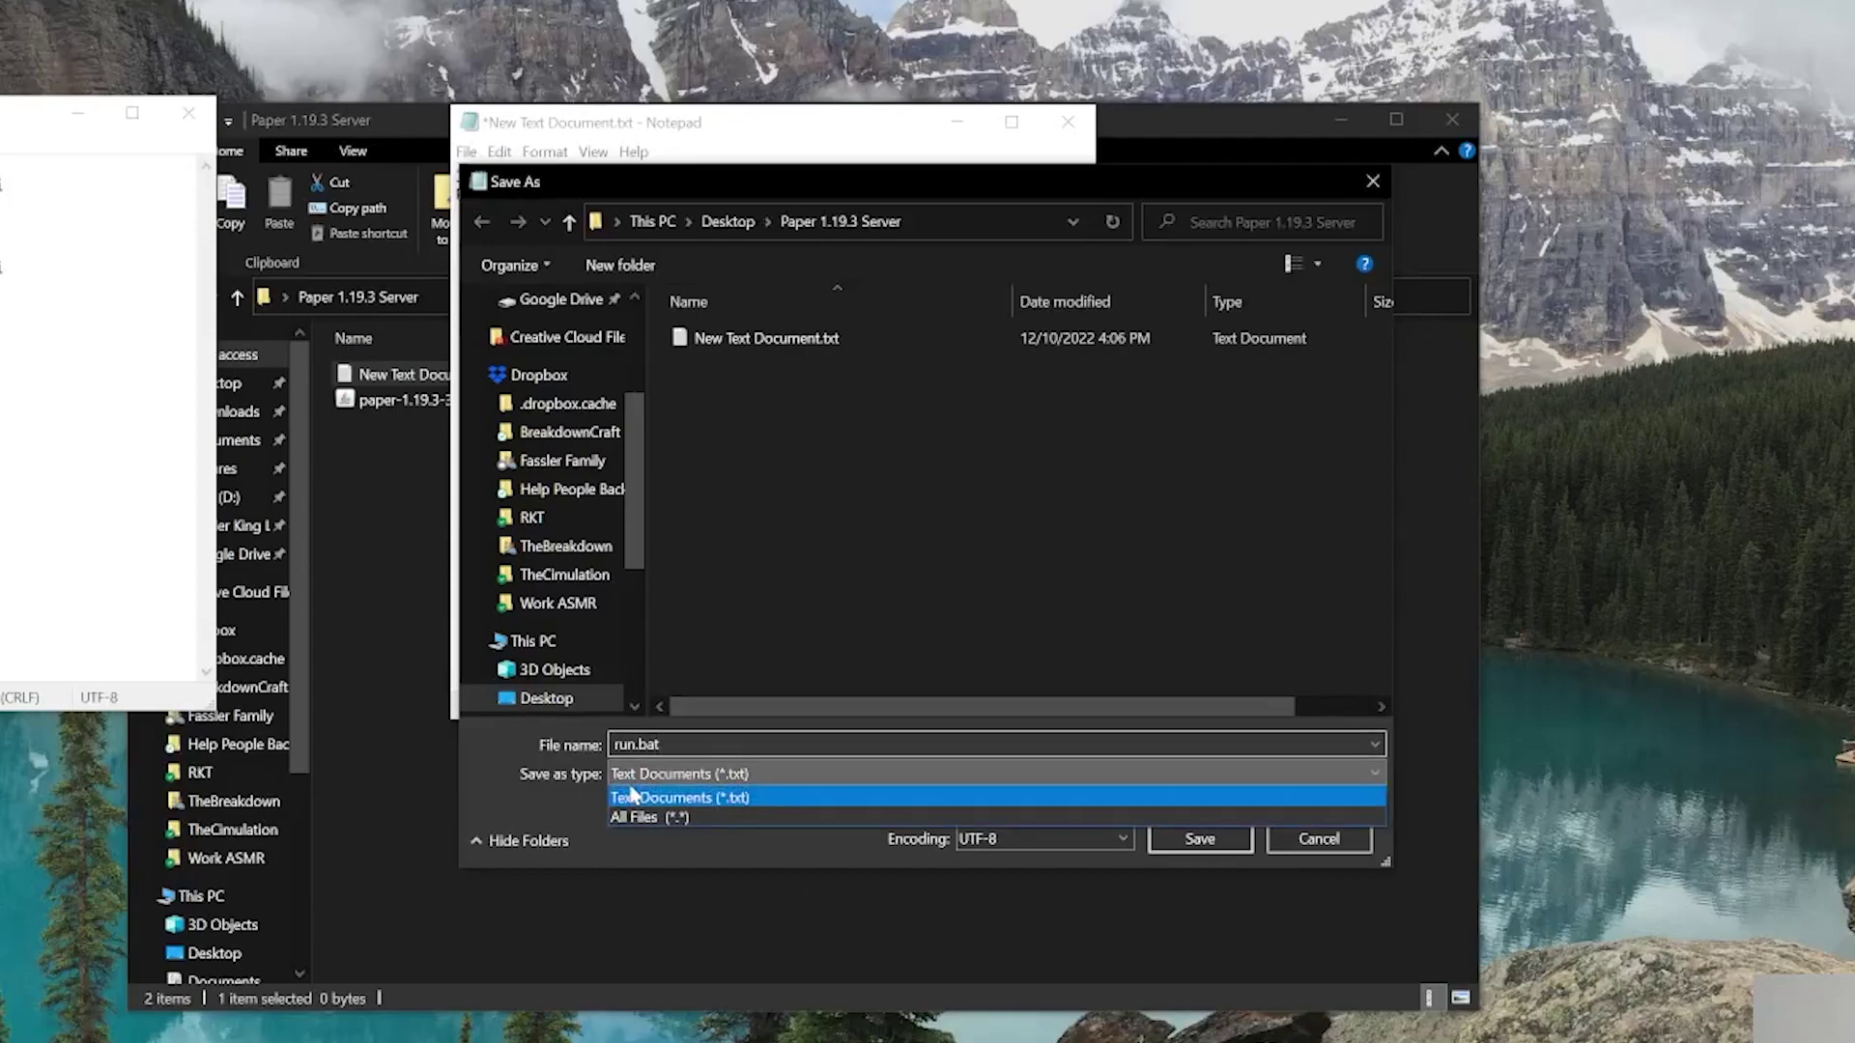
pyautogui.click(655, 809)
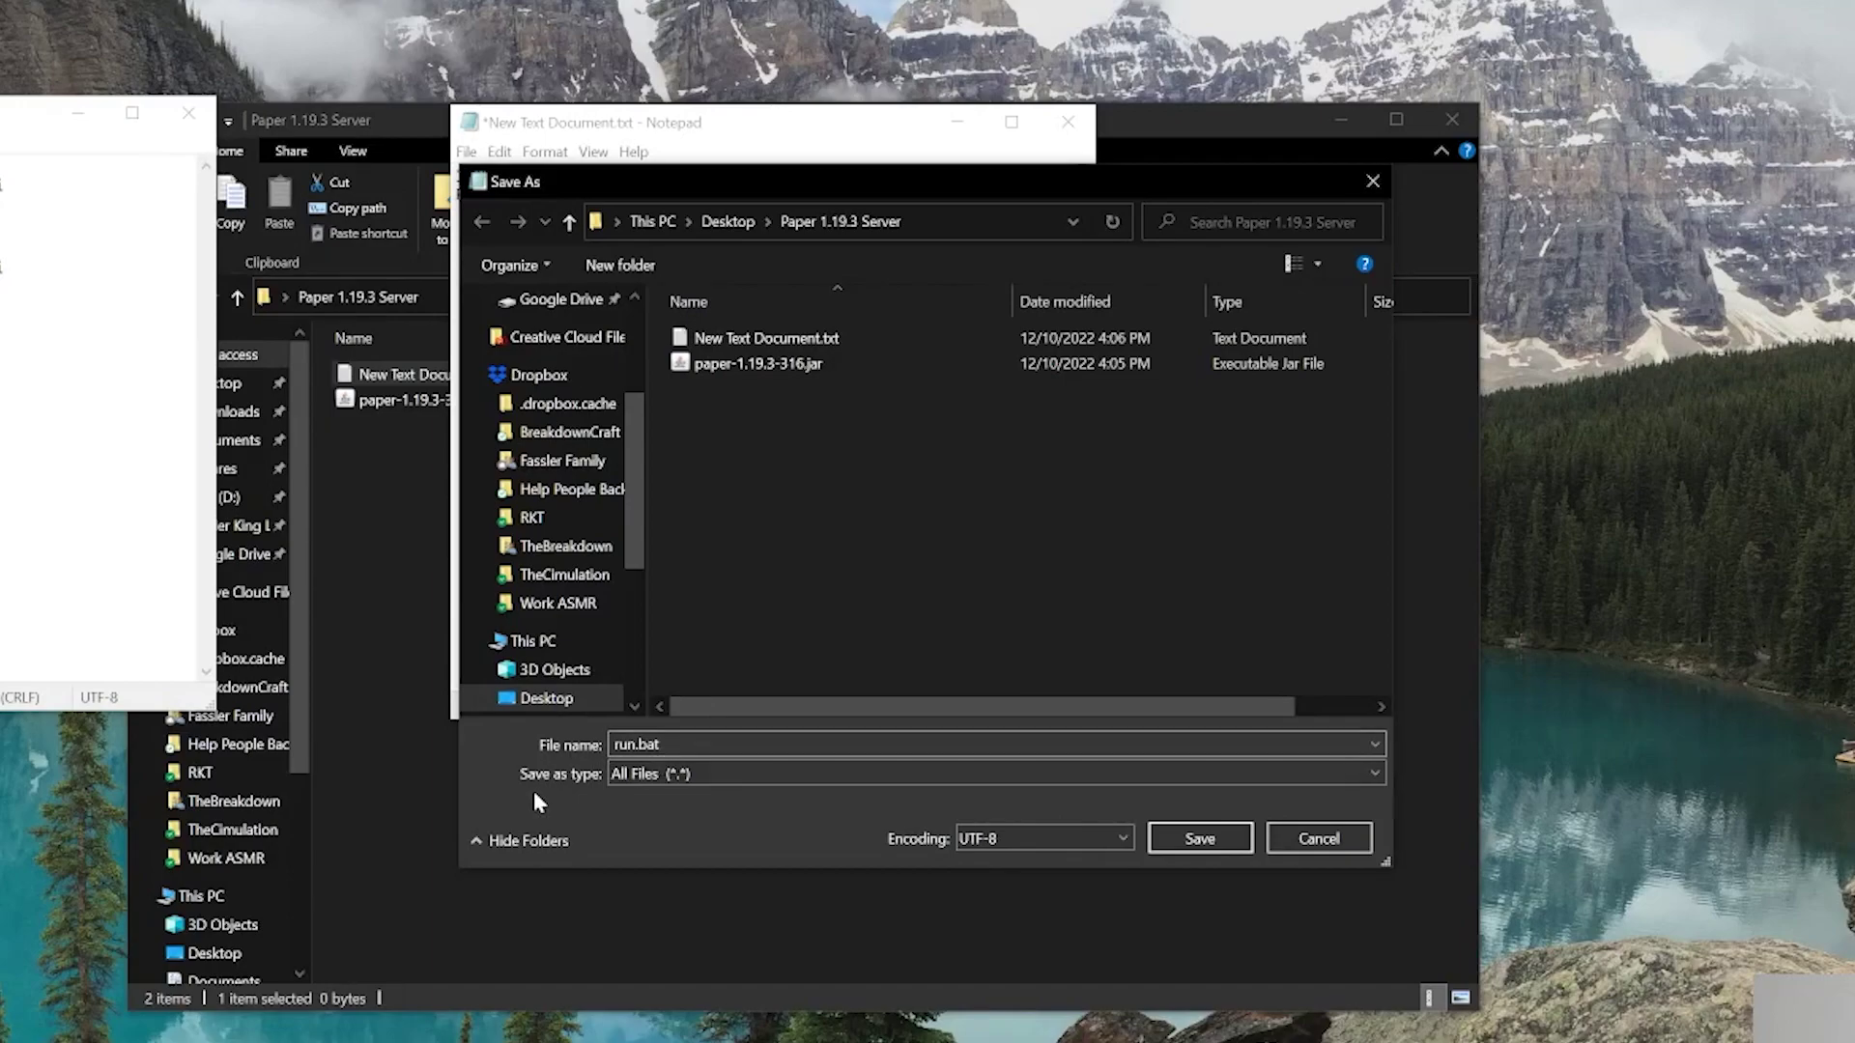
pyautogui.click(1198, 839)
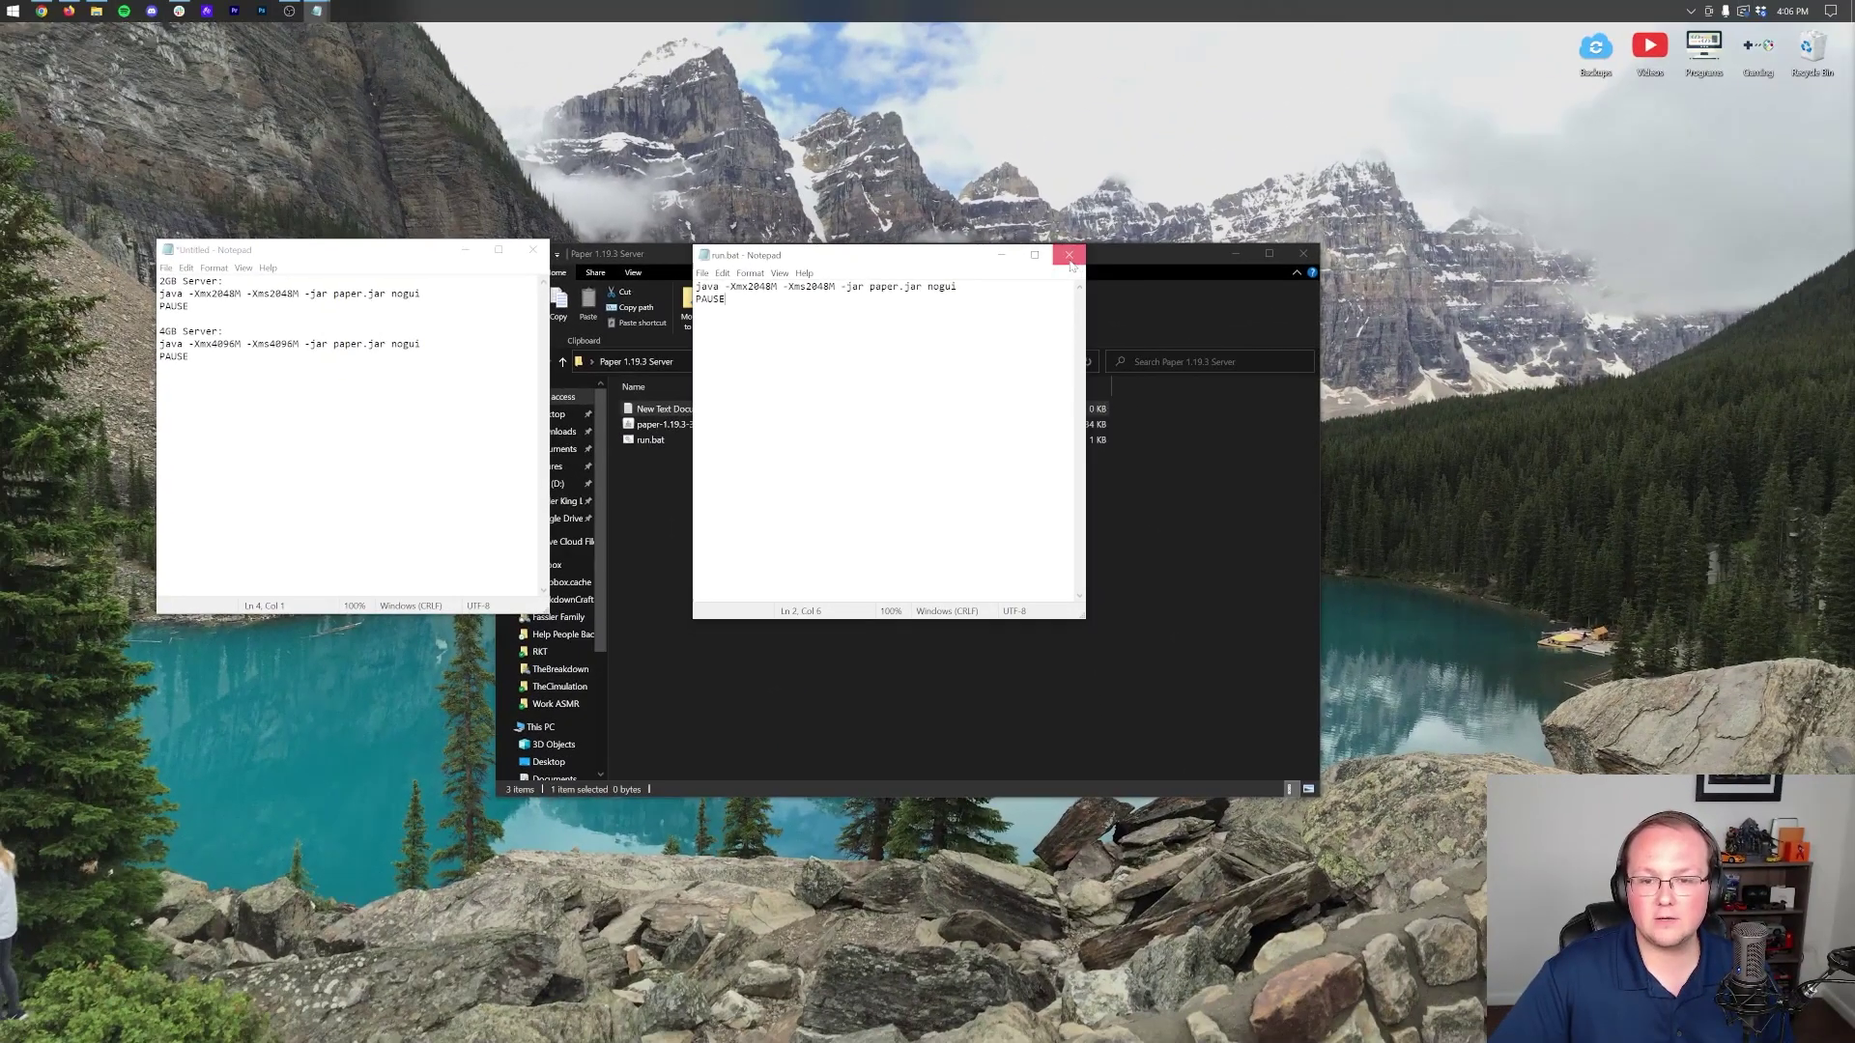
# Close both Notepad windows, discarding the untitled notes
pyautogui.click(1067, 121)
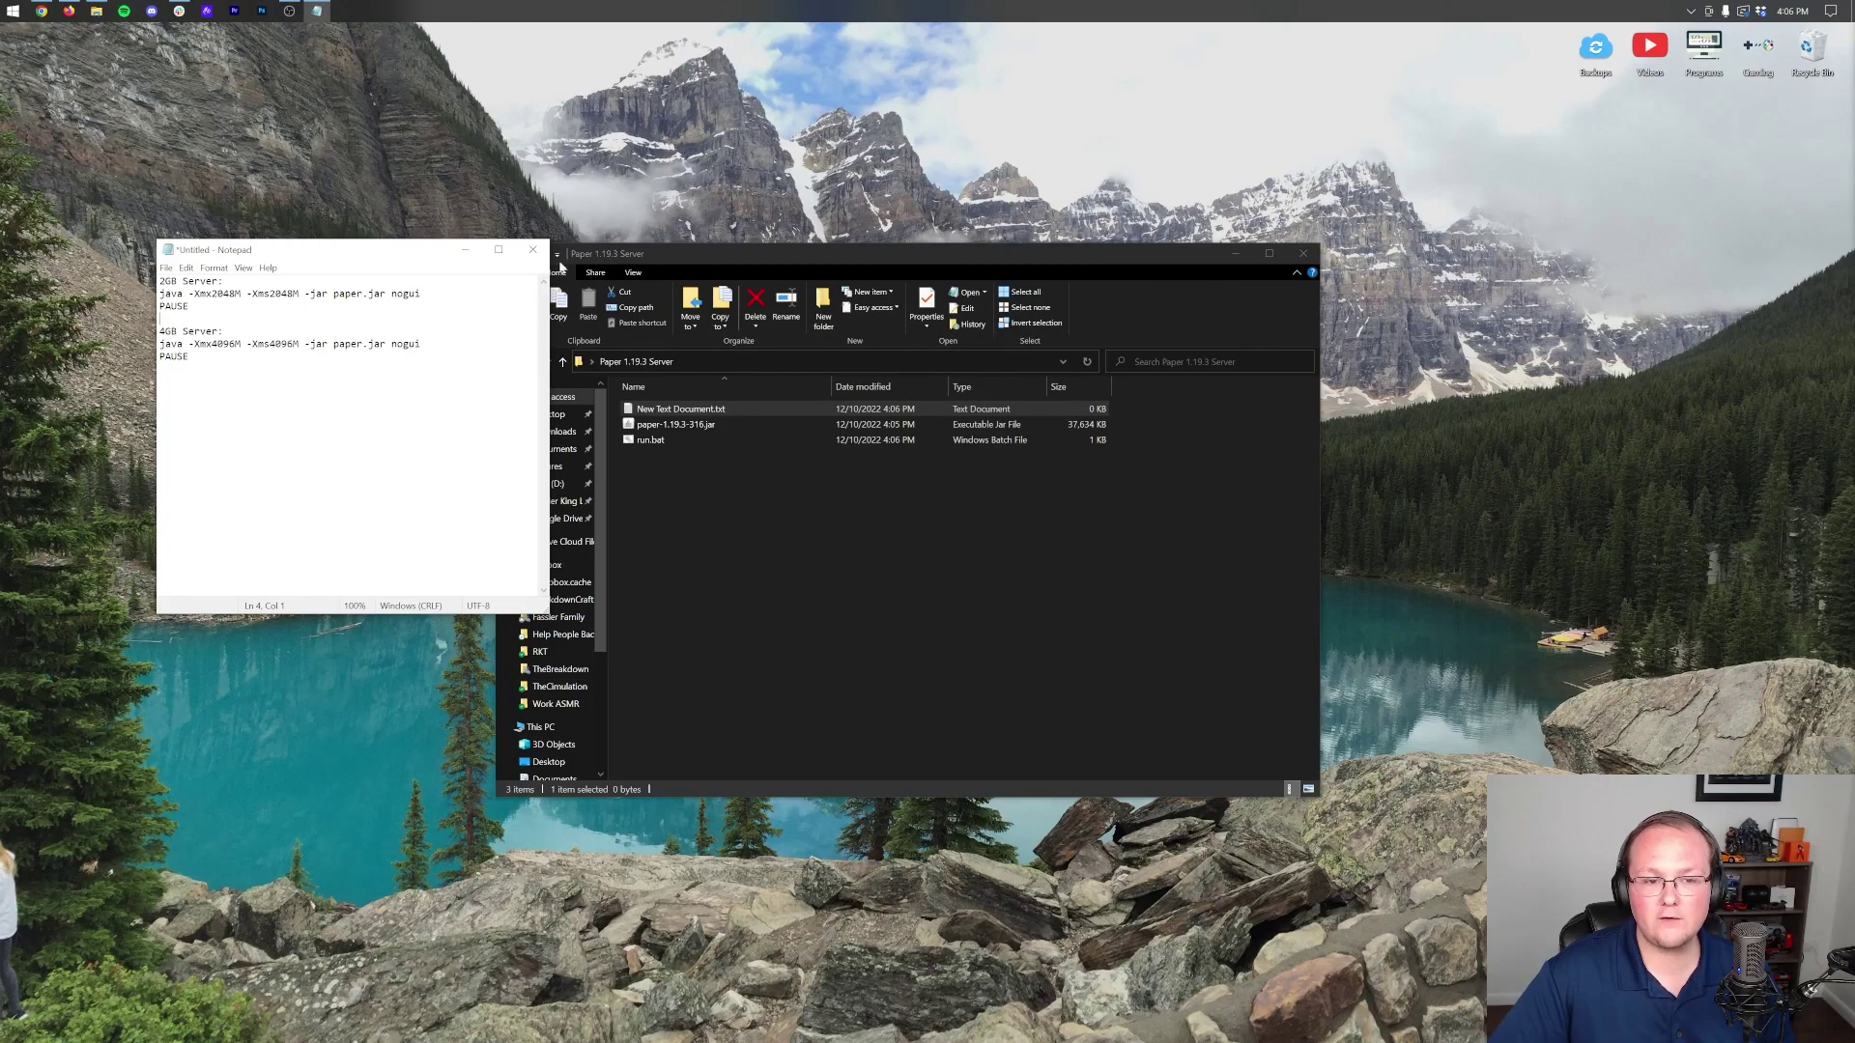
pyautogui.click(532, 249)
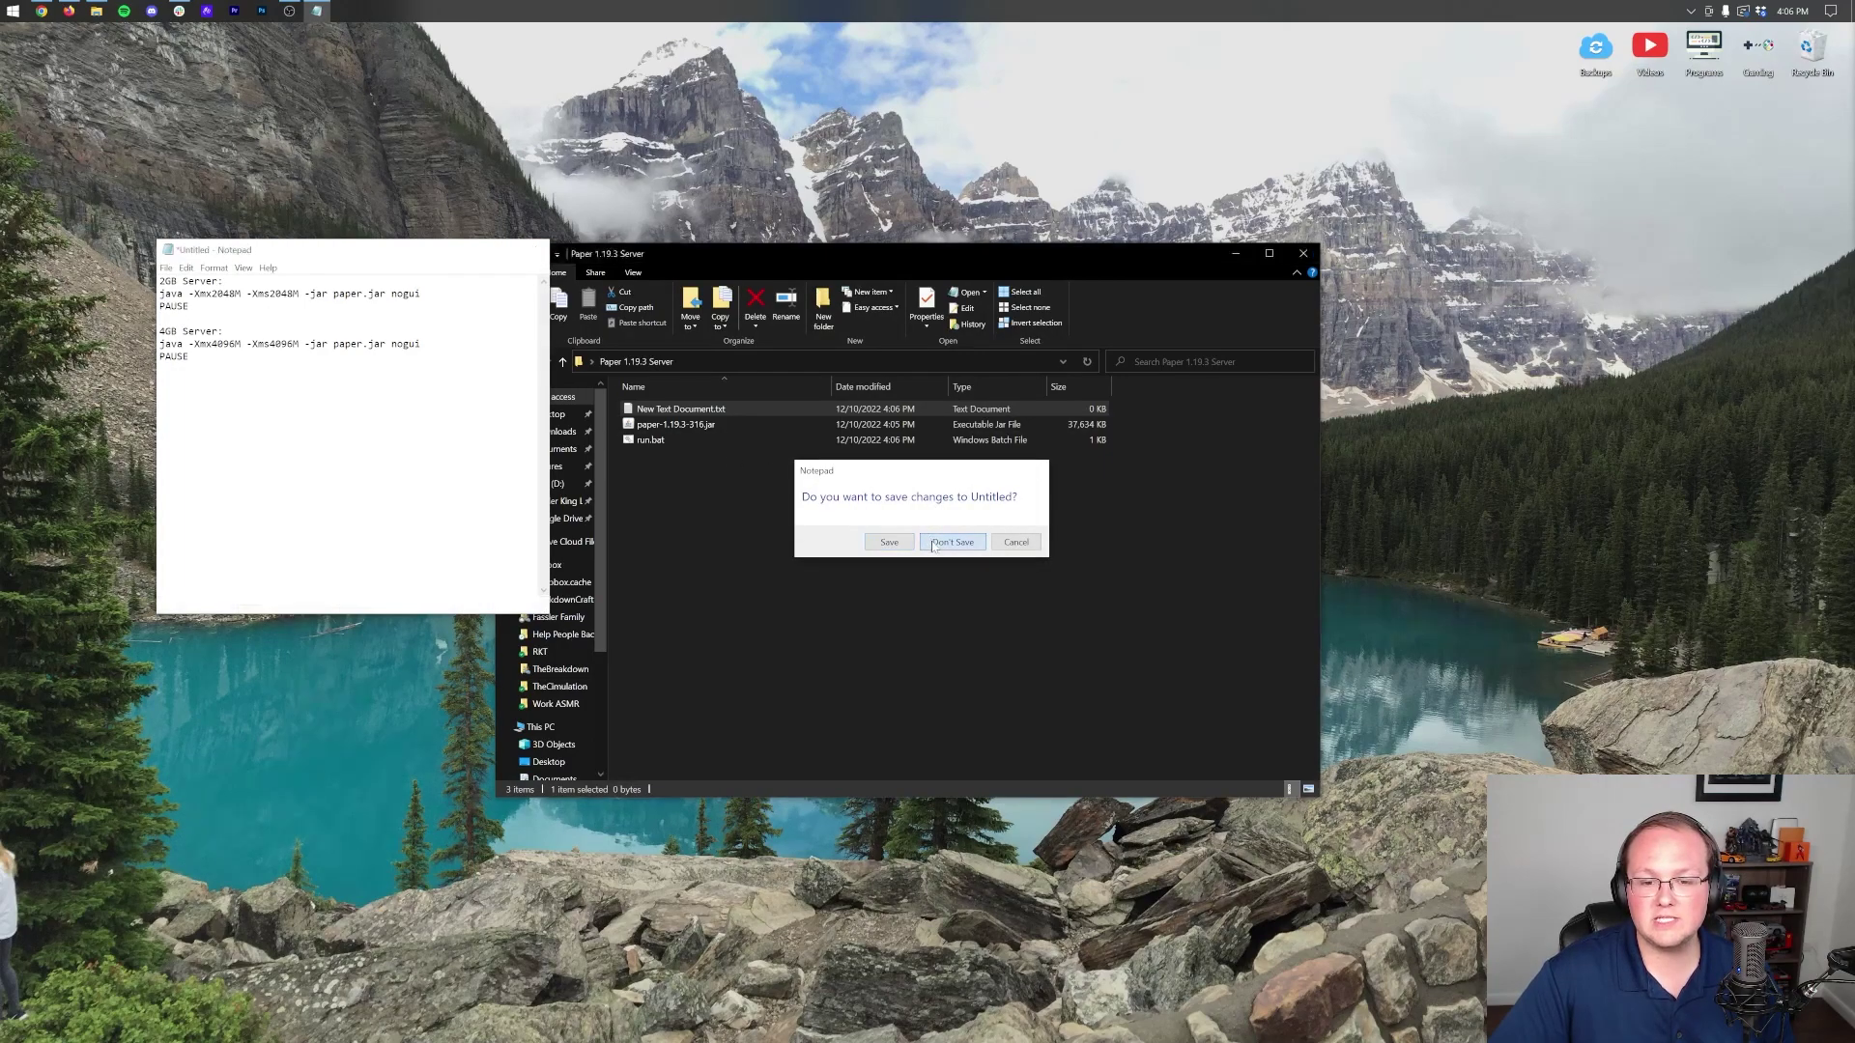
pyautogui.click(926, 541)
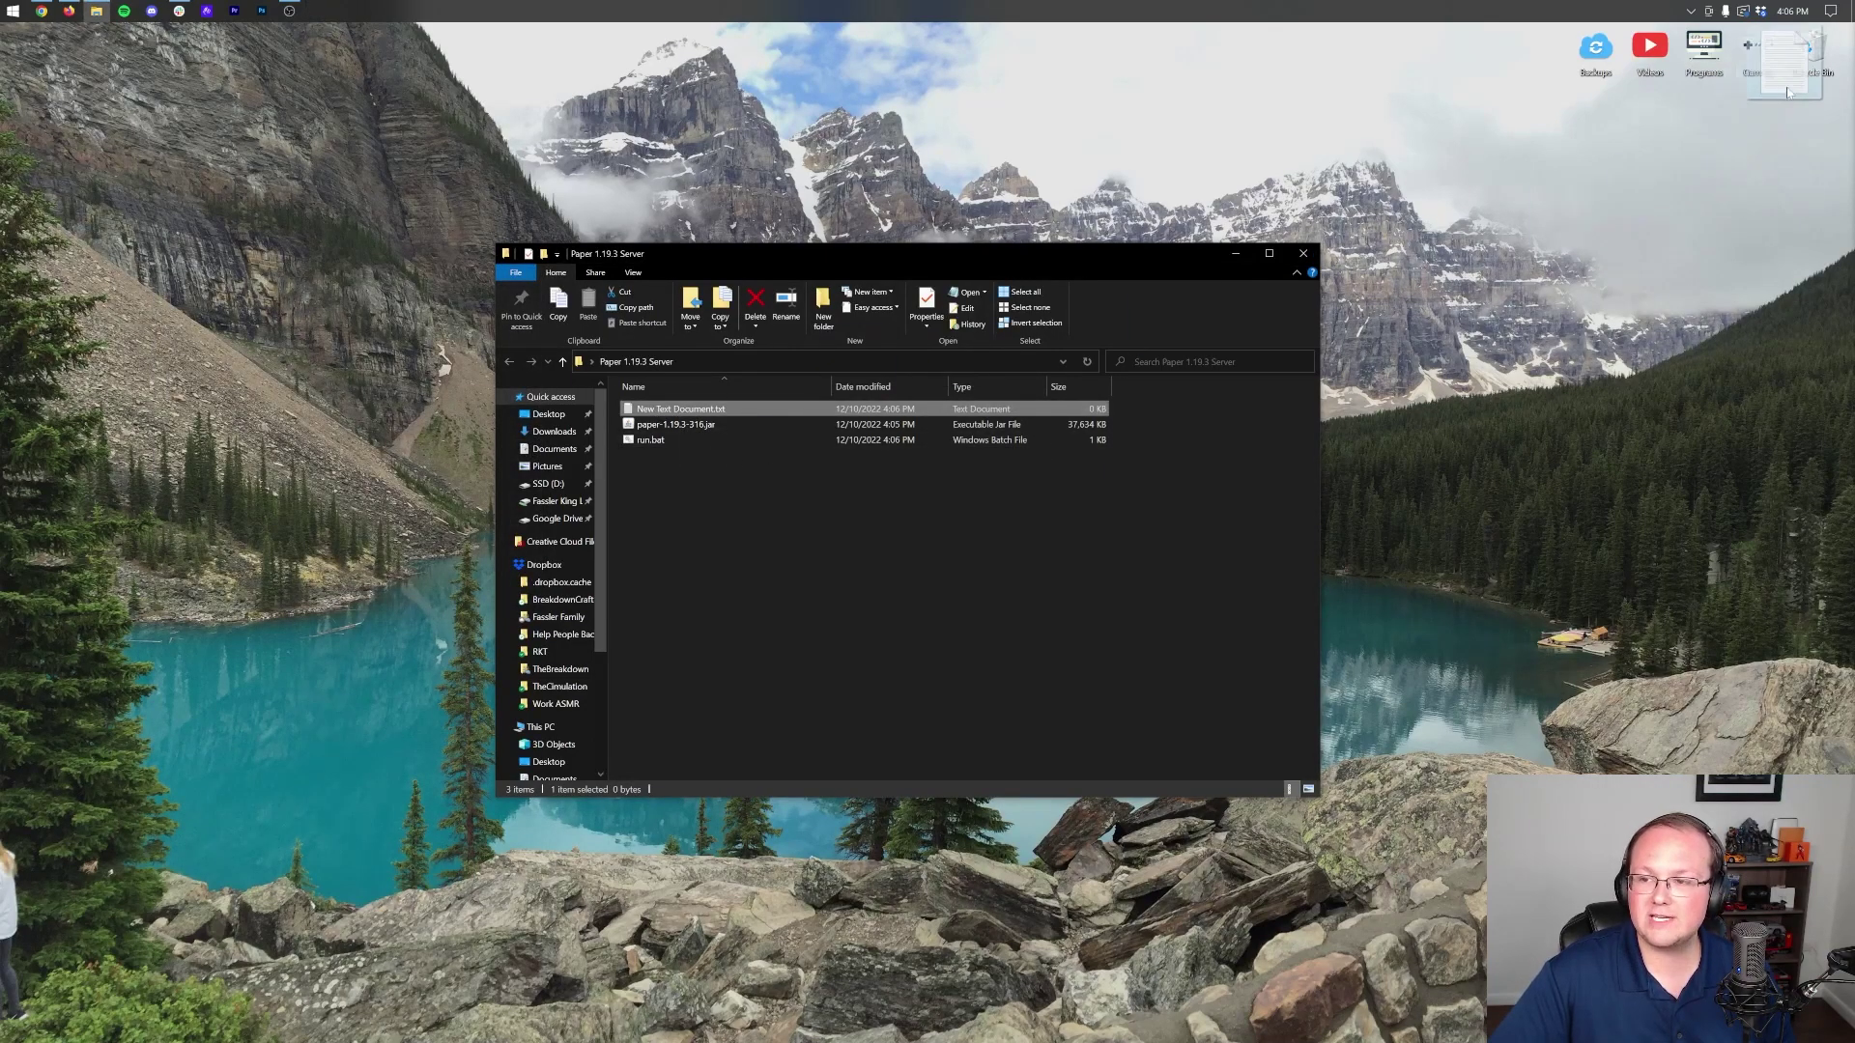
# Delete the leftover New Text Document.txt and make file name extensions visible
pyautogui.press('Delete')
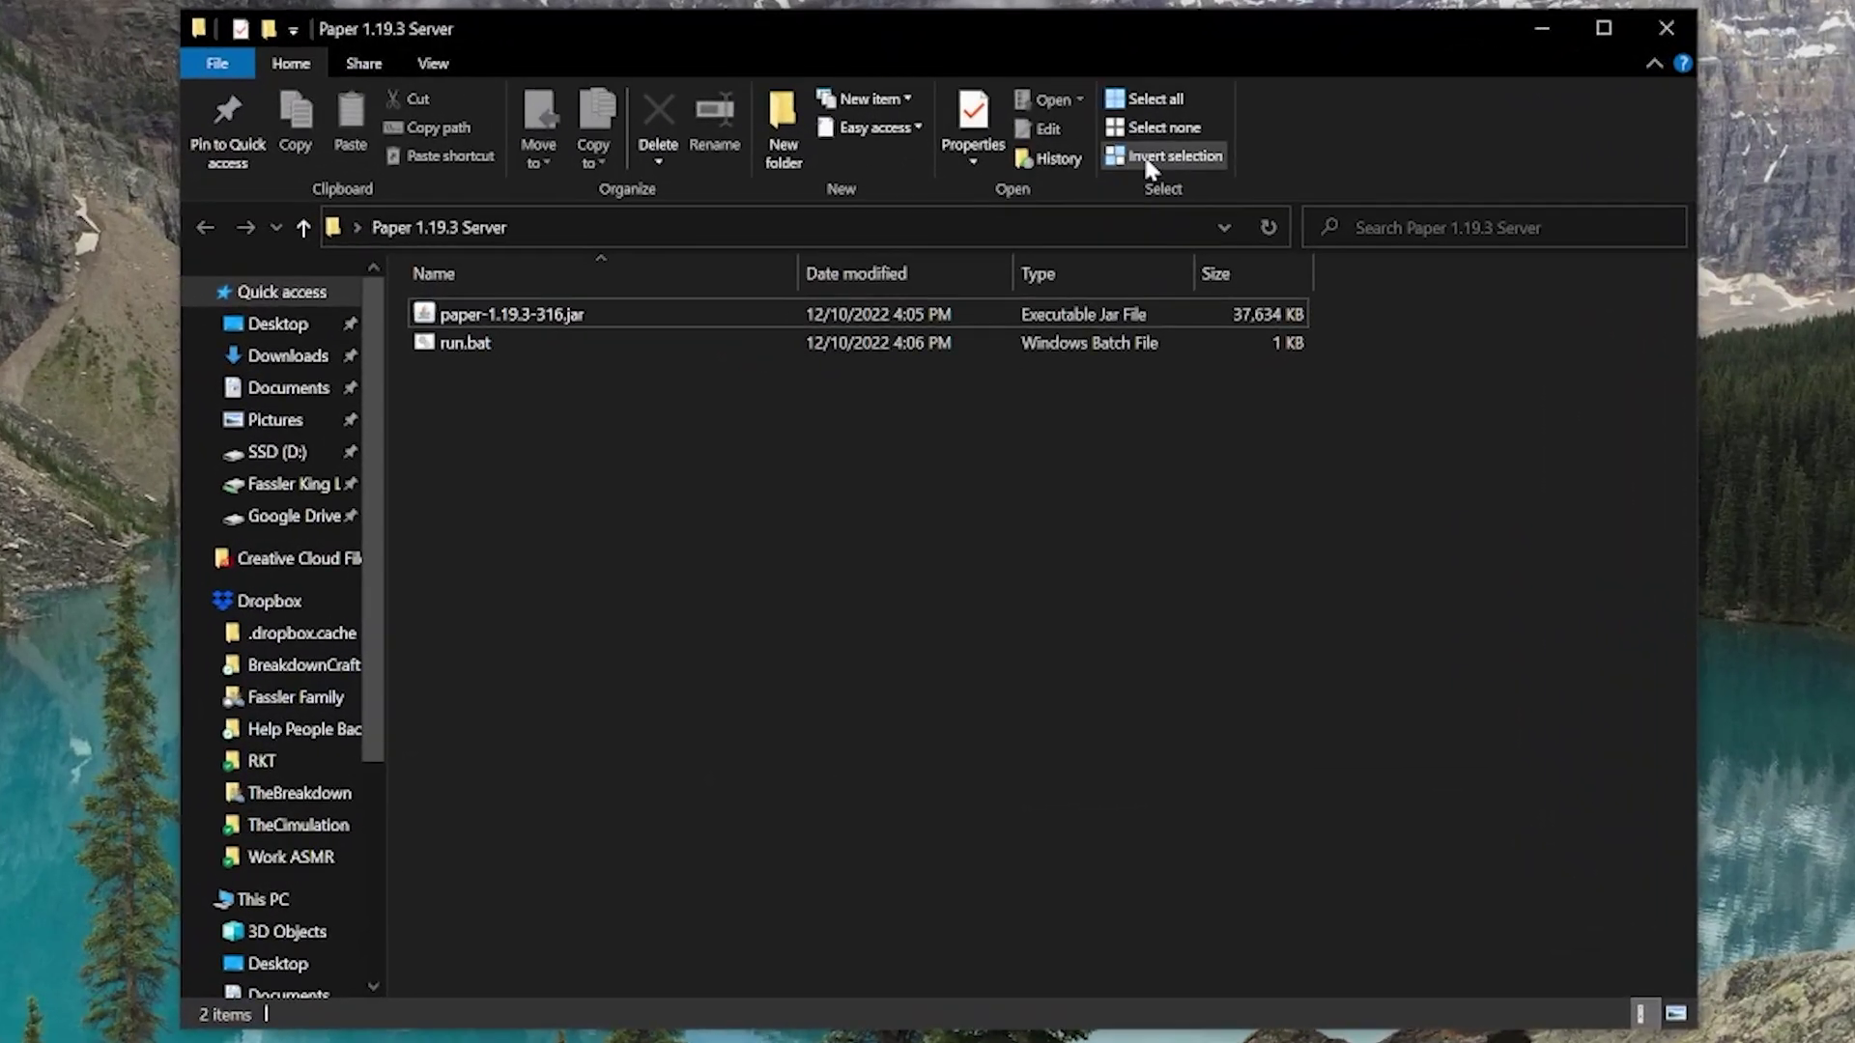
pyautogui.click(633, 273)
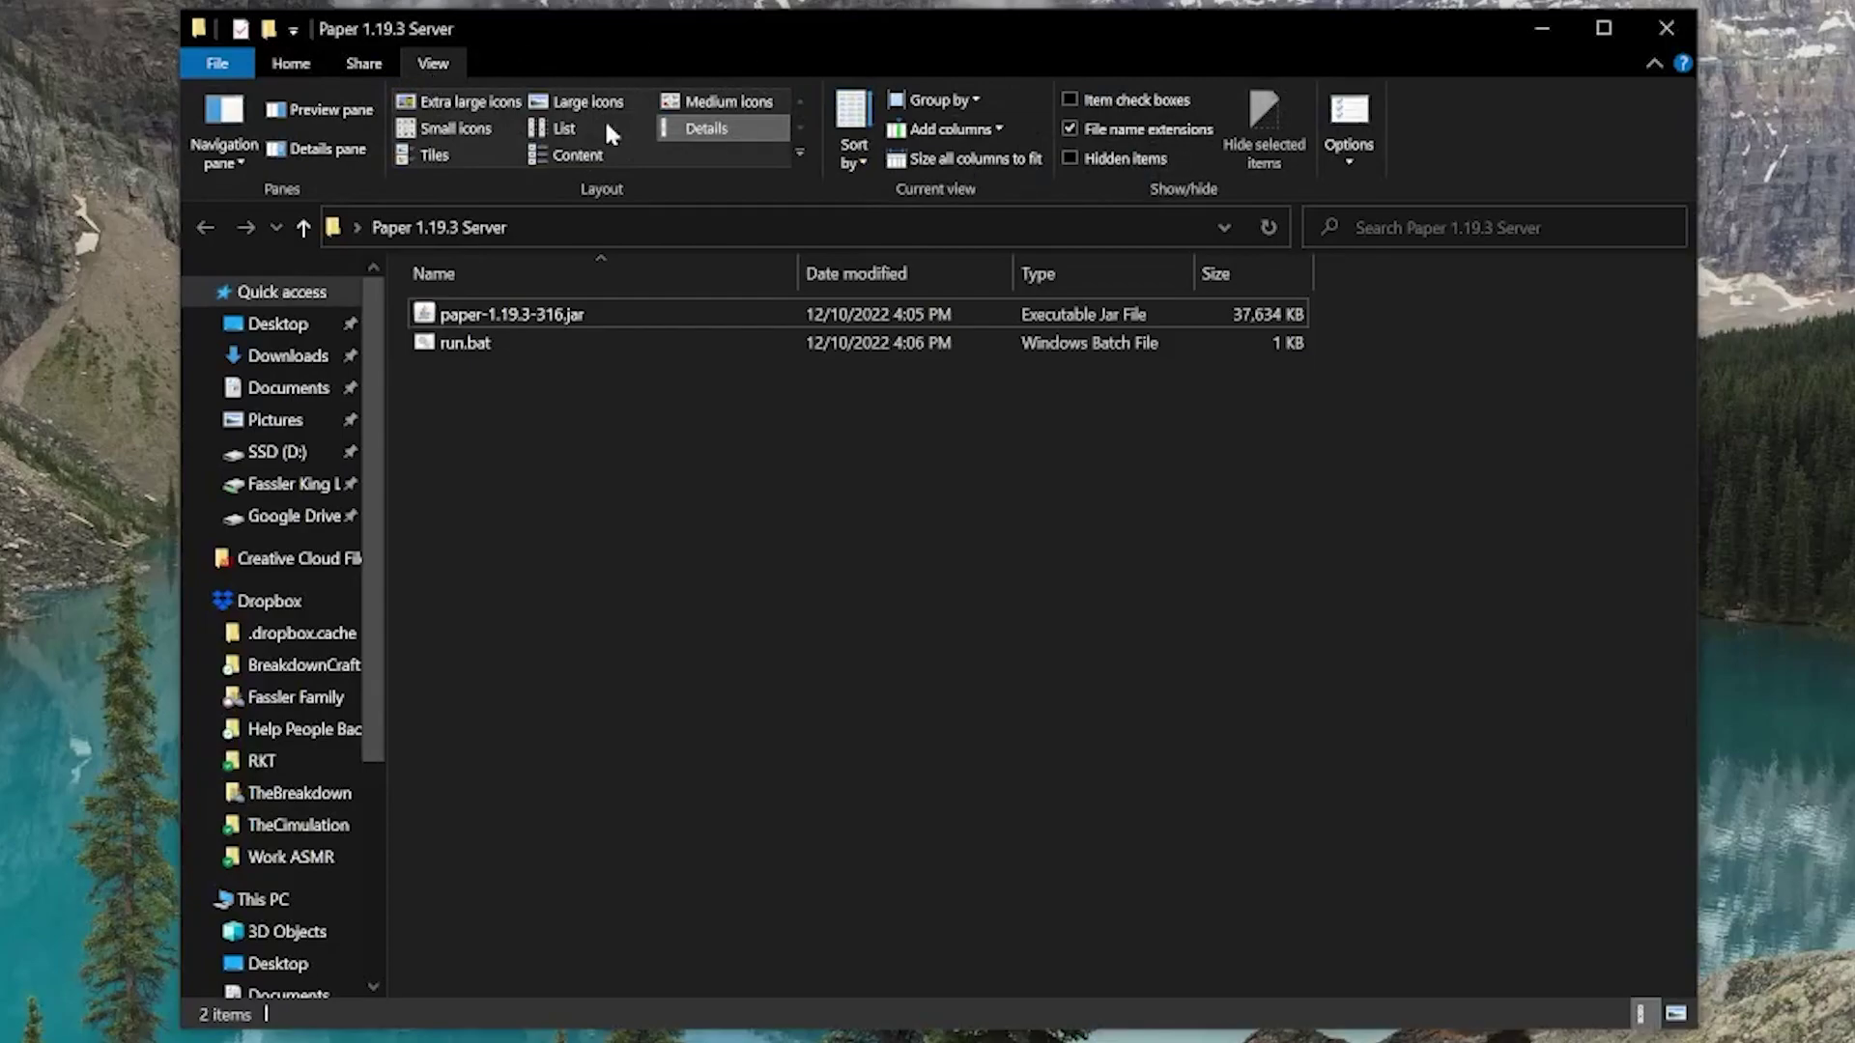
pyautogui.click(1118, 139)
pyautogui.click(1104, 140)
# Rename the Paper jar to paper.jar and launch the server with run.bat
pyautogui.rightClick(500, 315)
pyautogui.click(621, 774)
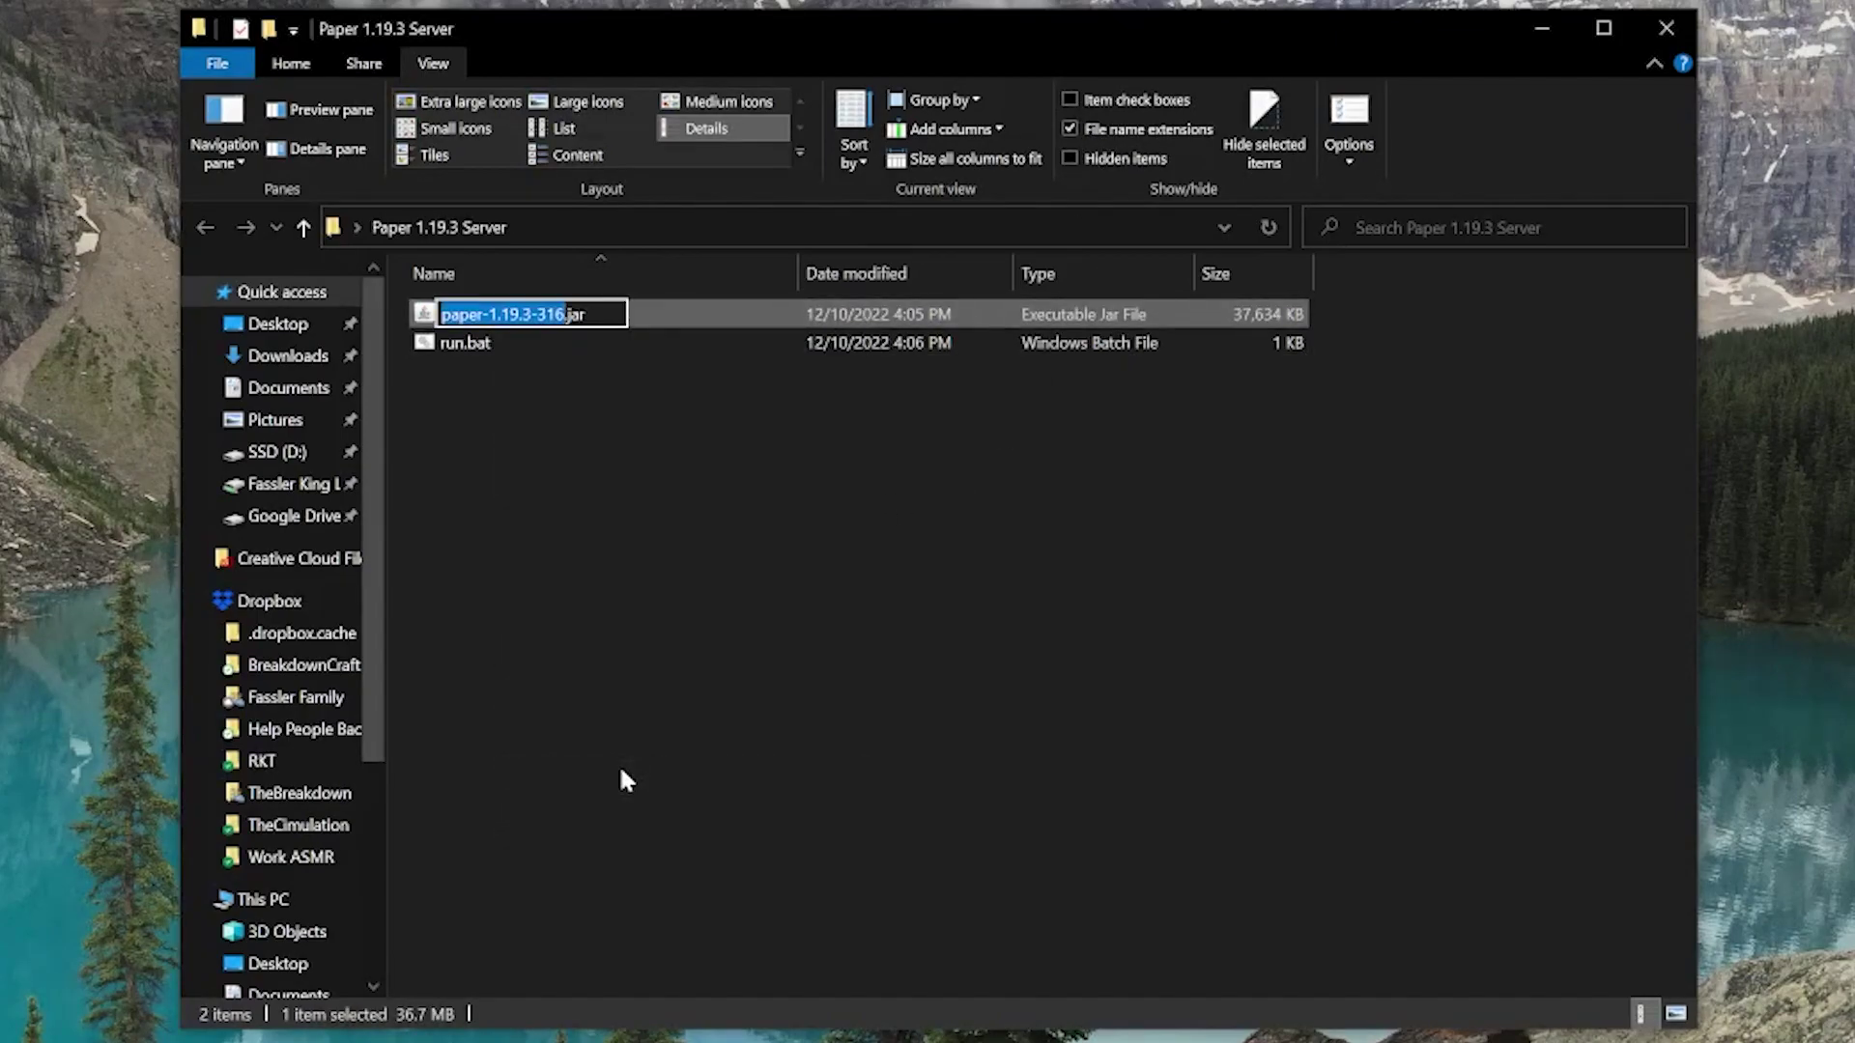
pyautogui.write('paper')
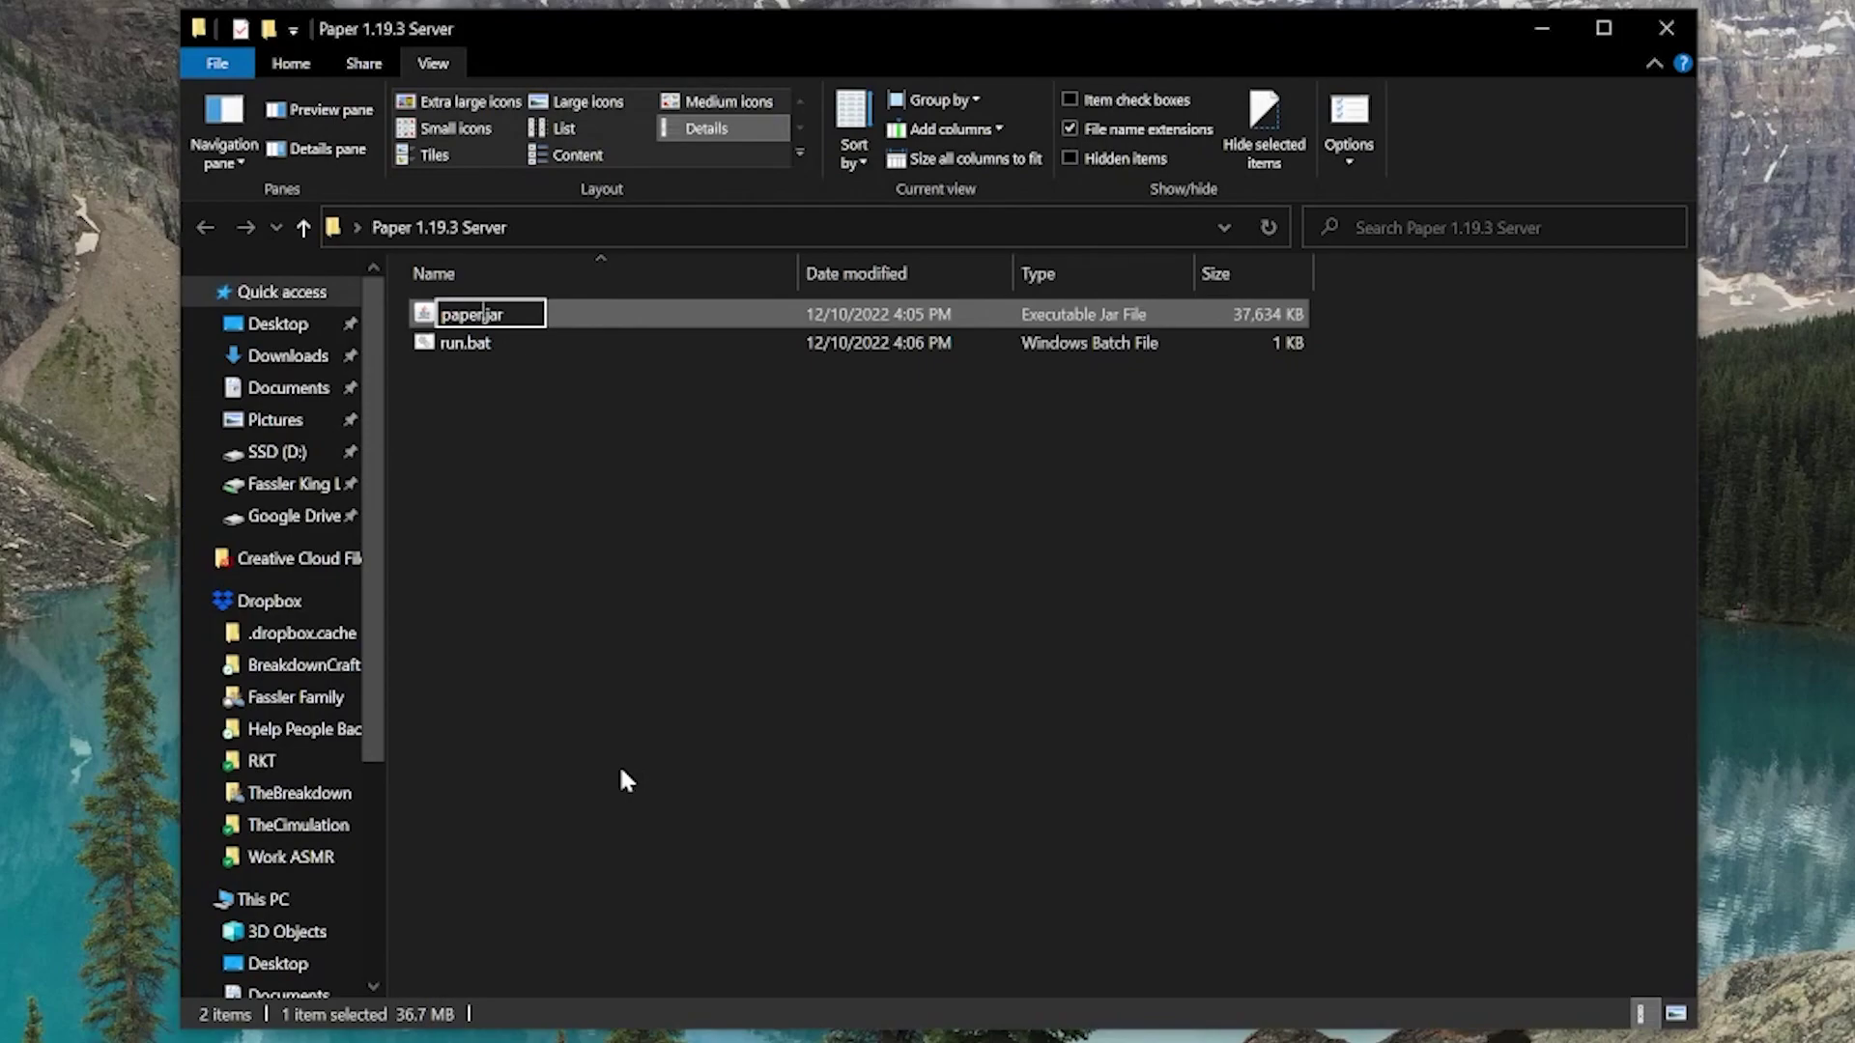
pyautogui.press('Return')
pyautogui.click(622, 773)
pyautogui.click(469, 345)
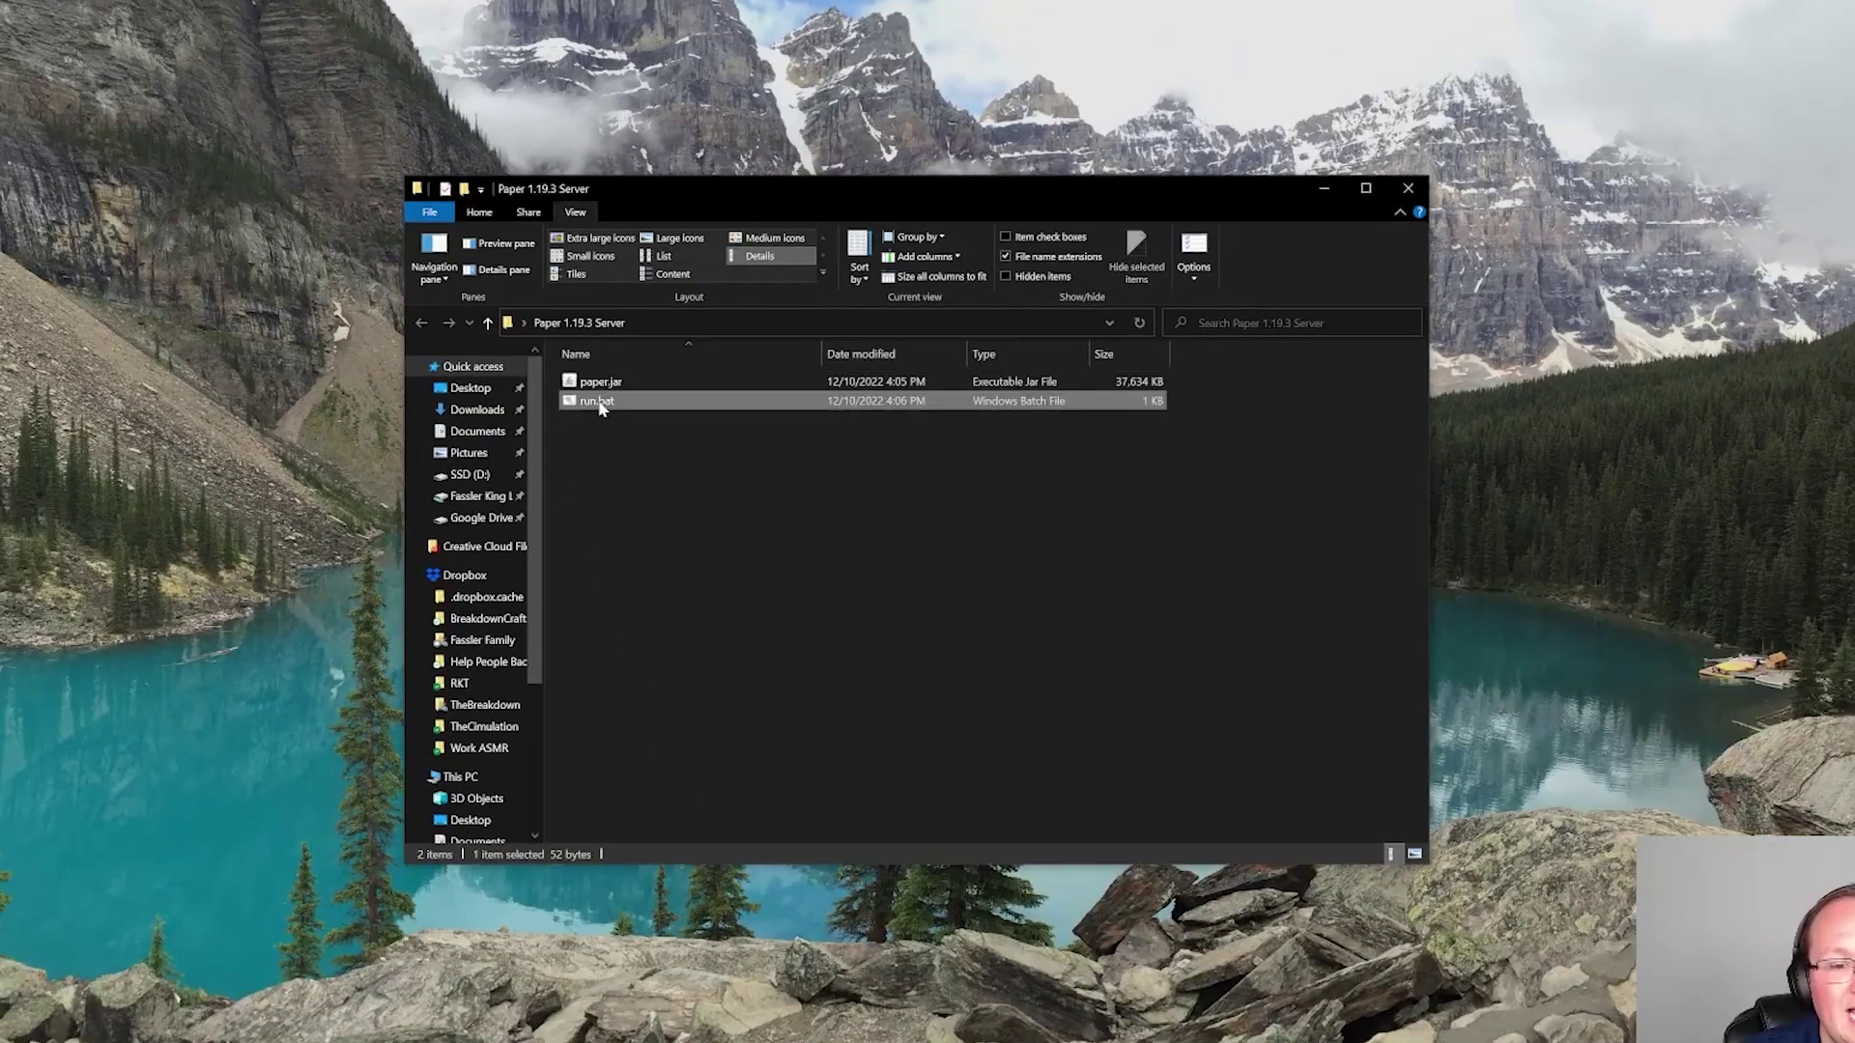
pyautogui.doubleClick(597, 402)
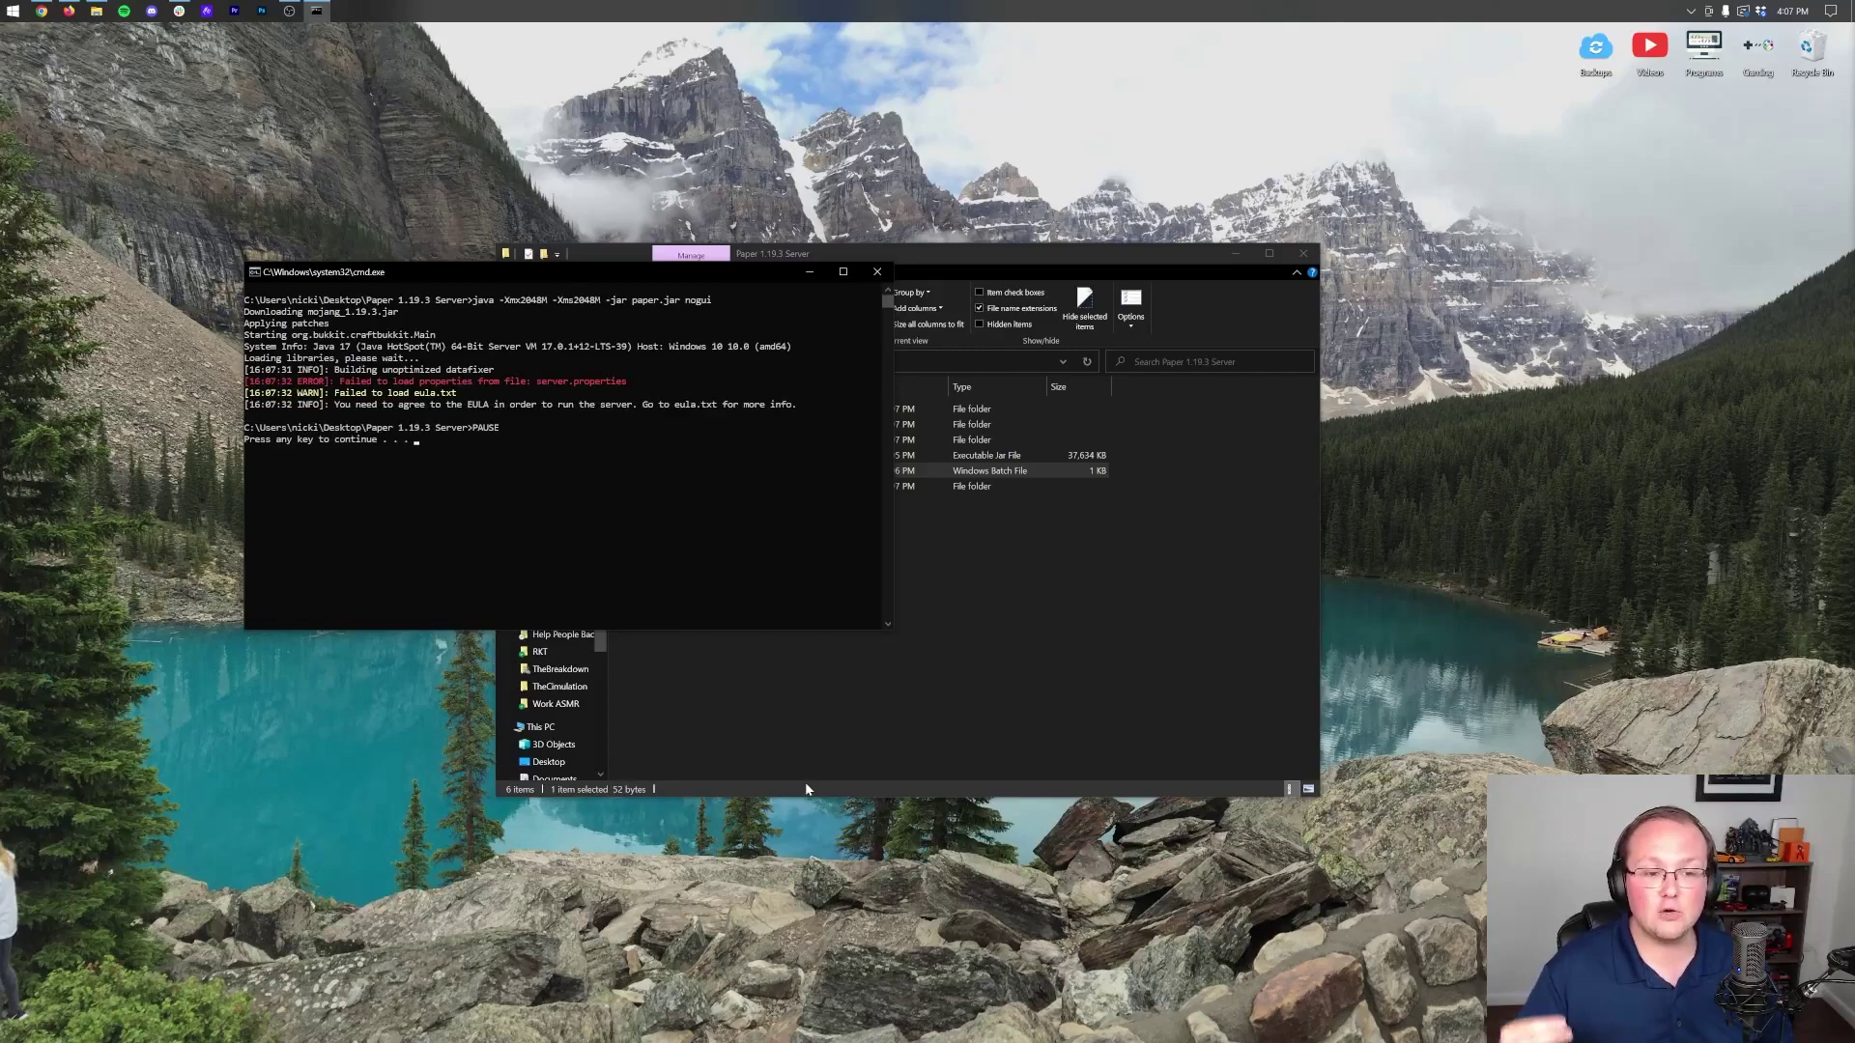
# Close the paused server console after its first run creates eula.txt, server.properties and folders
pyautogui.click(613, 464)
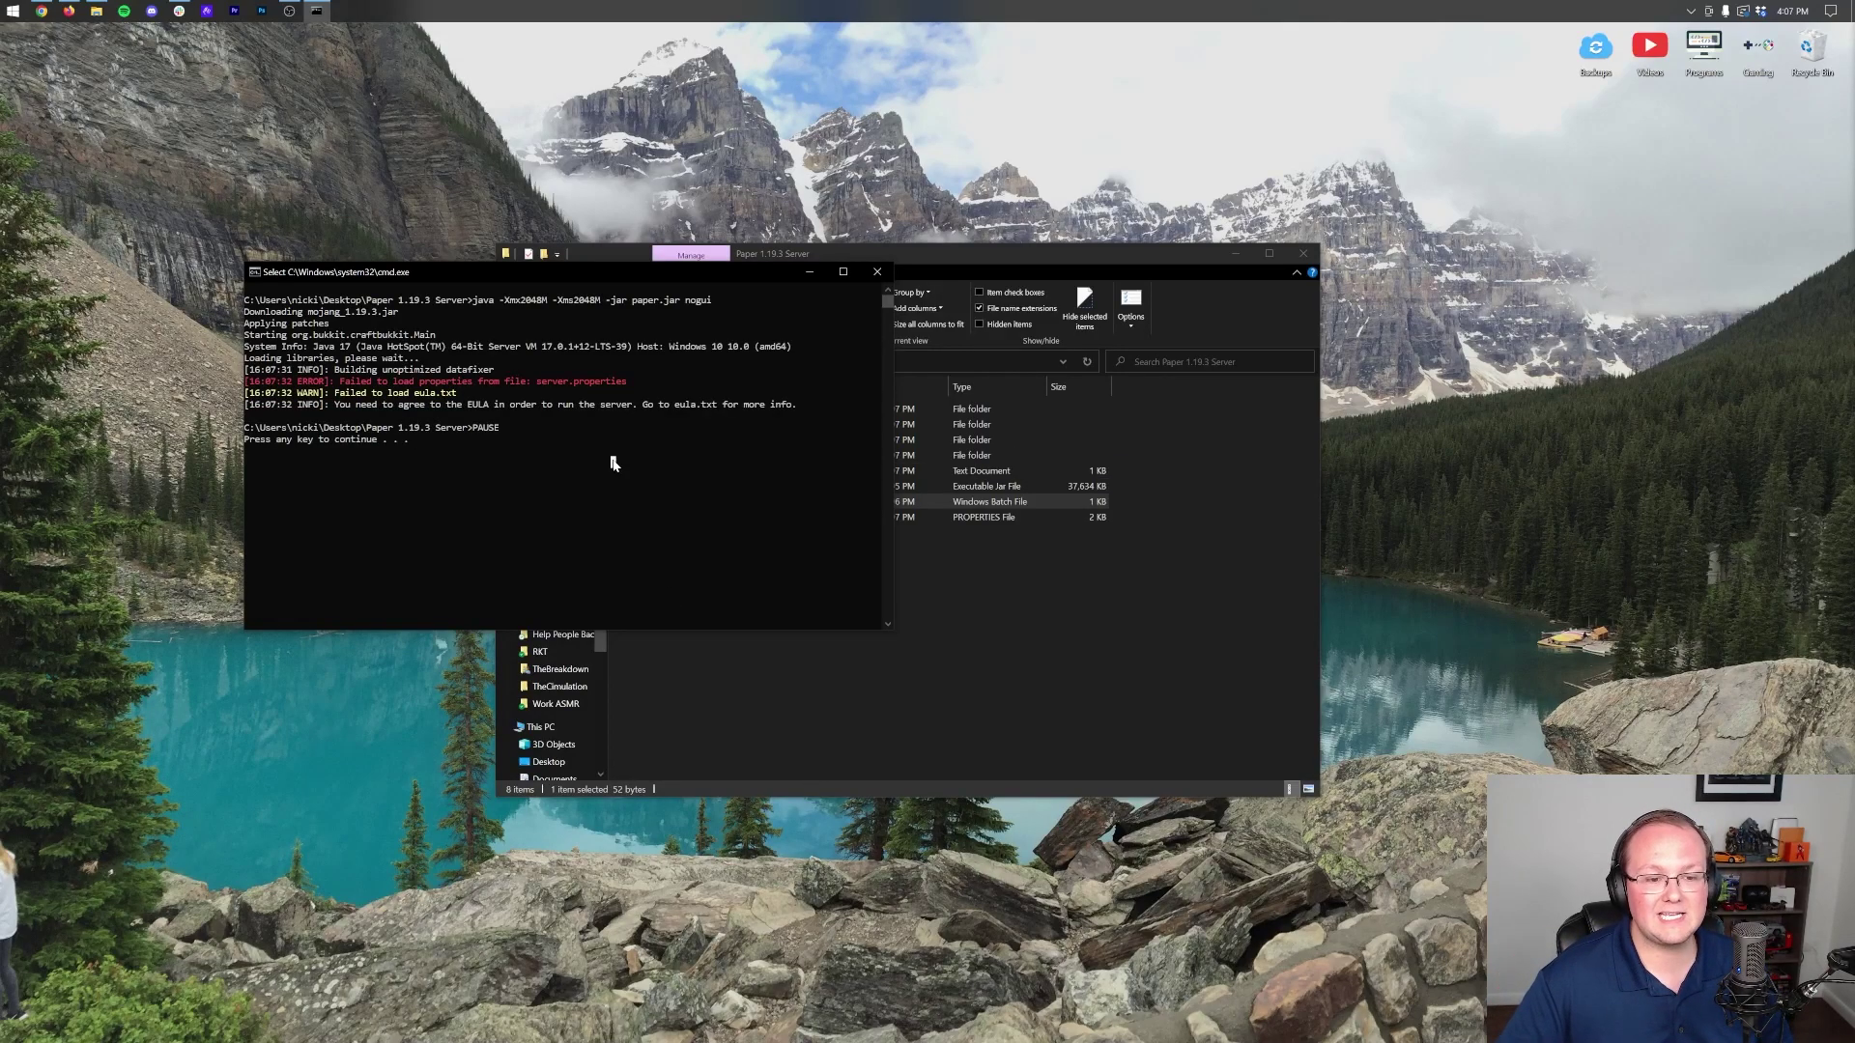
pyautogui.press('Escape')
pyautogui.press('Return')
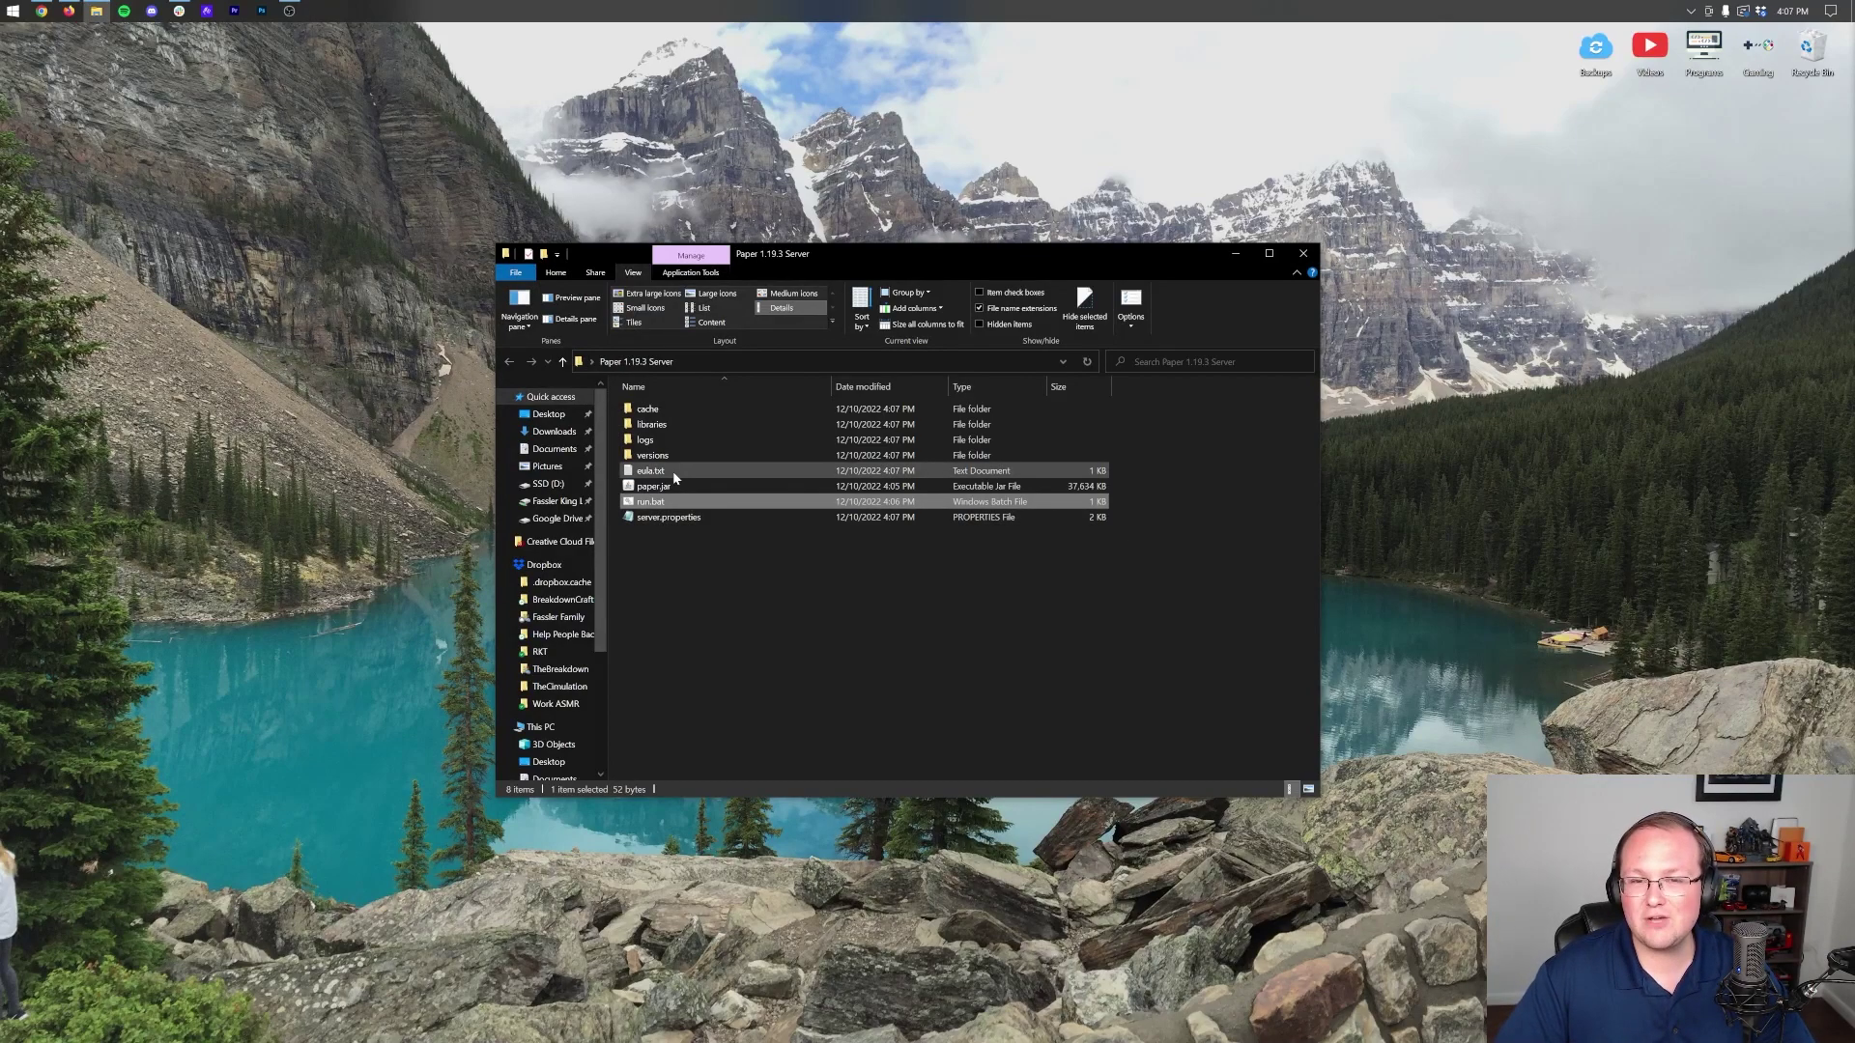
# Change eula.txt from false to true in Notepad, save it and close the file
pyautogui.doubleClick(673, 476)
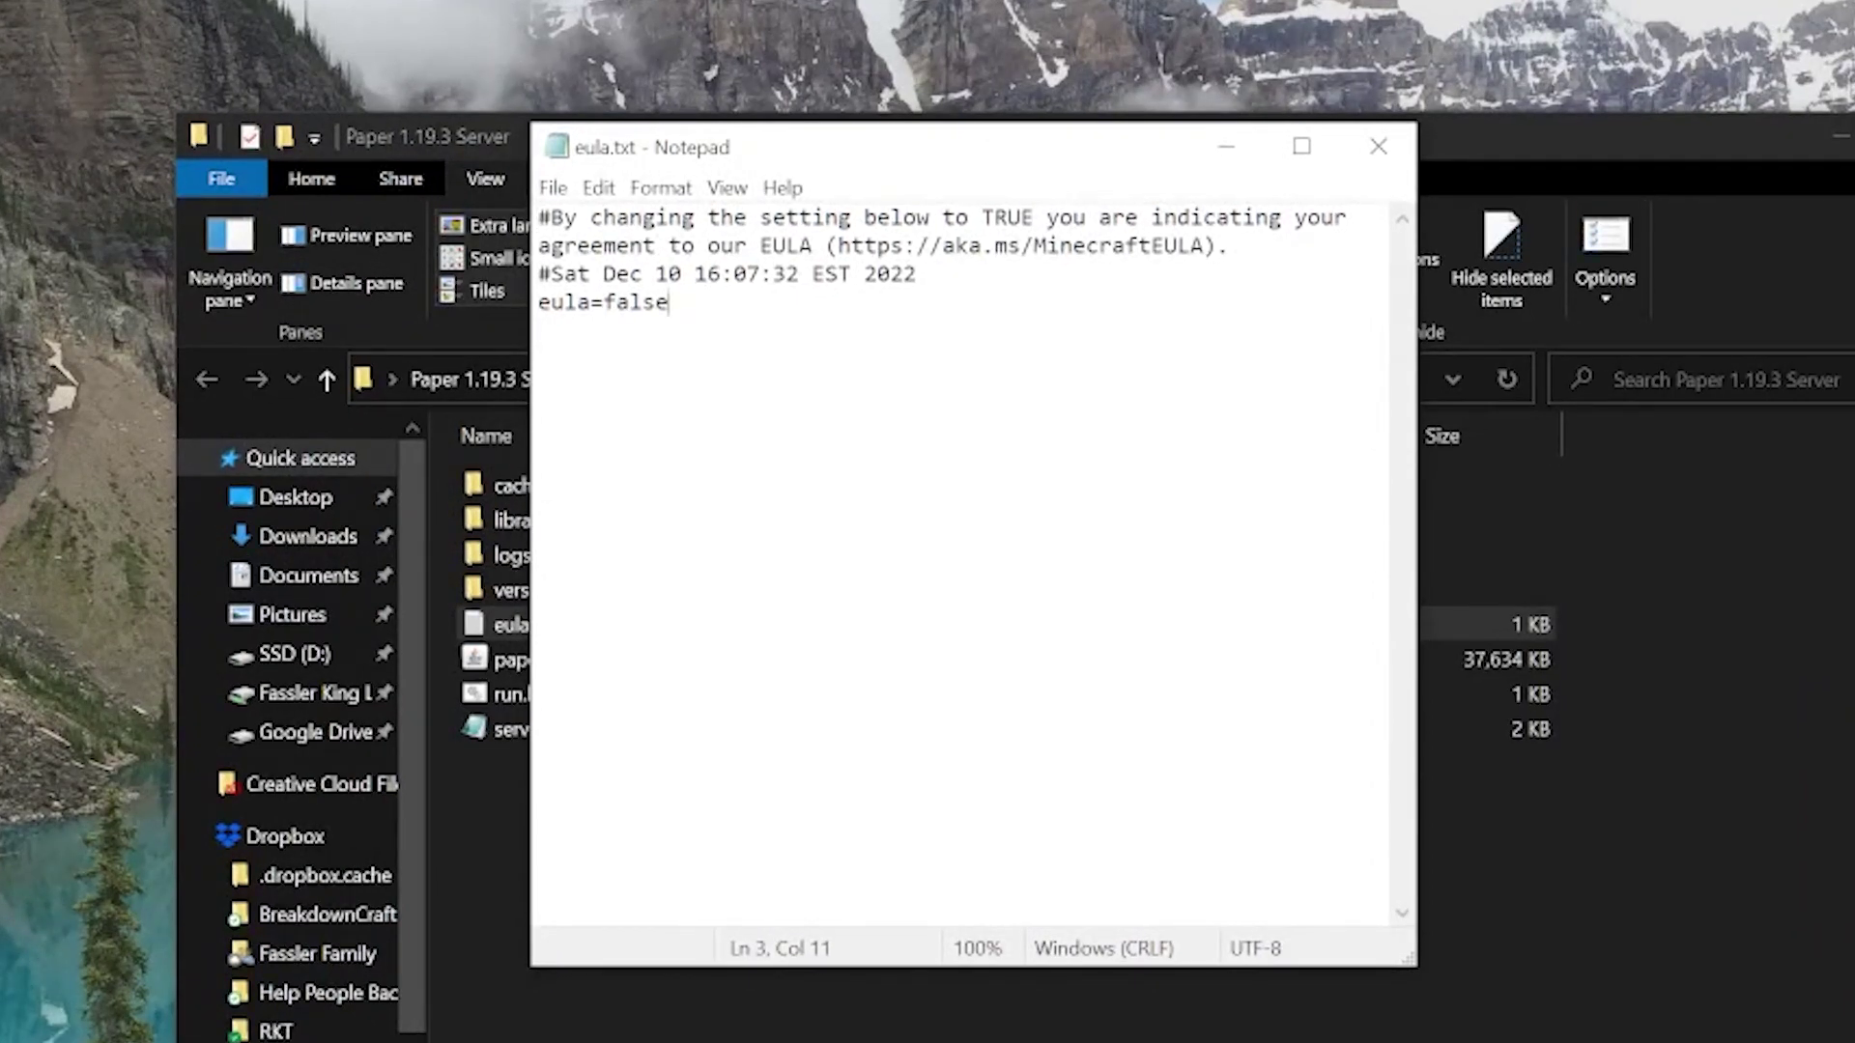
pyautogui.press('BackSpace')
pyautogui.press('BackSpace')
pyautogui.press('BackSpace')
pyautogui.press('BackSpace')
pyautogui.press('BackSpace')
pyautogui.write('true')
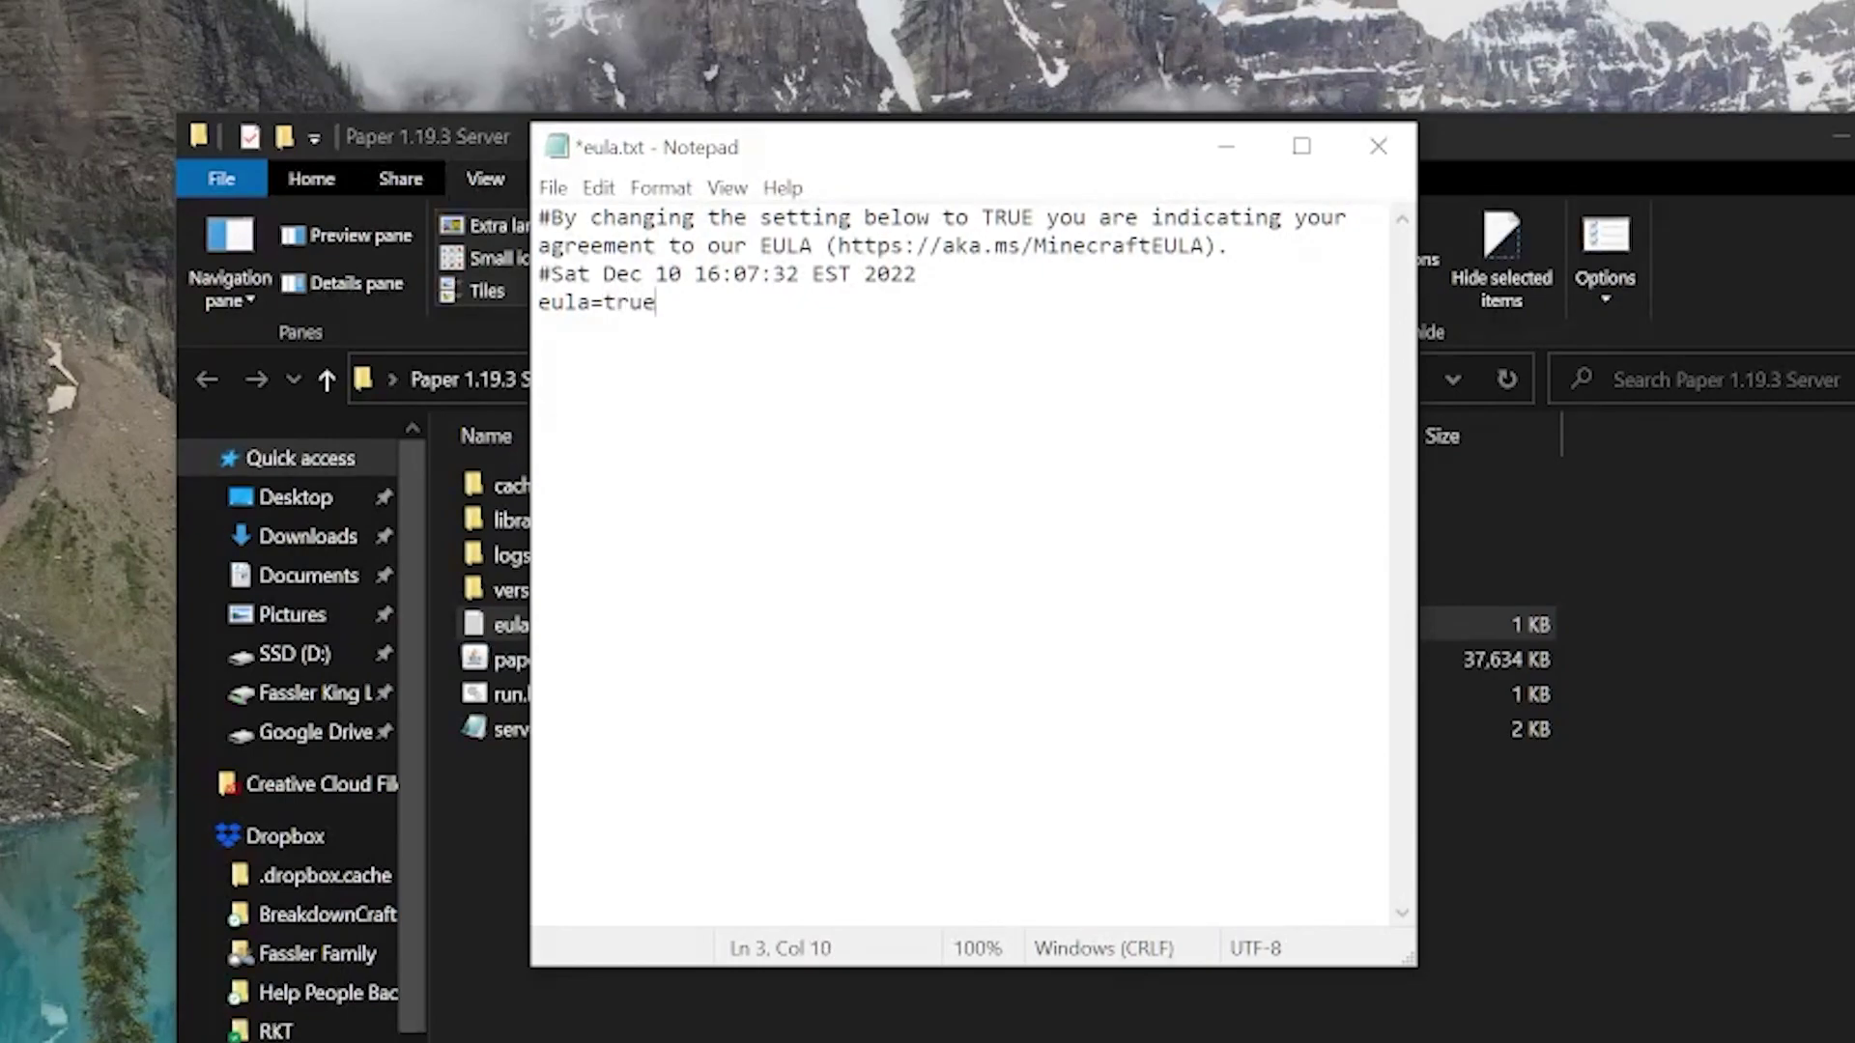
pyautogui.click(553, 187)
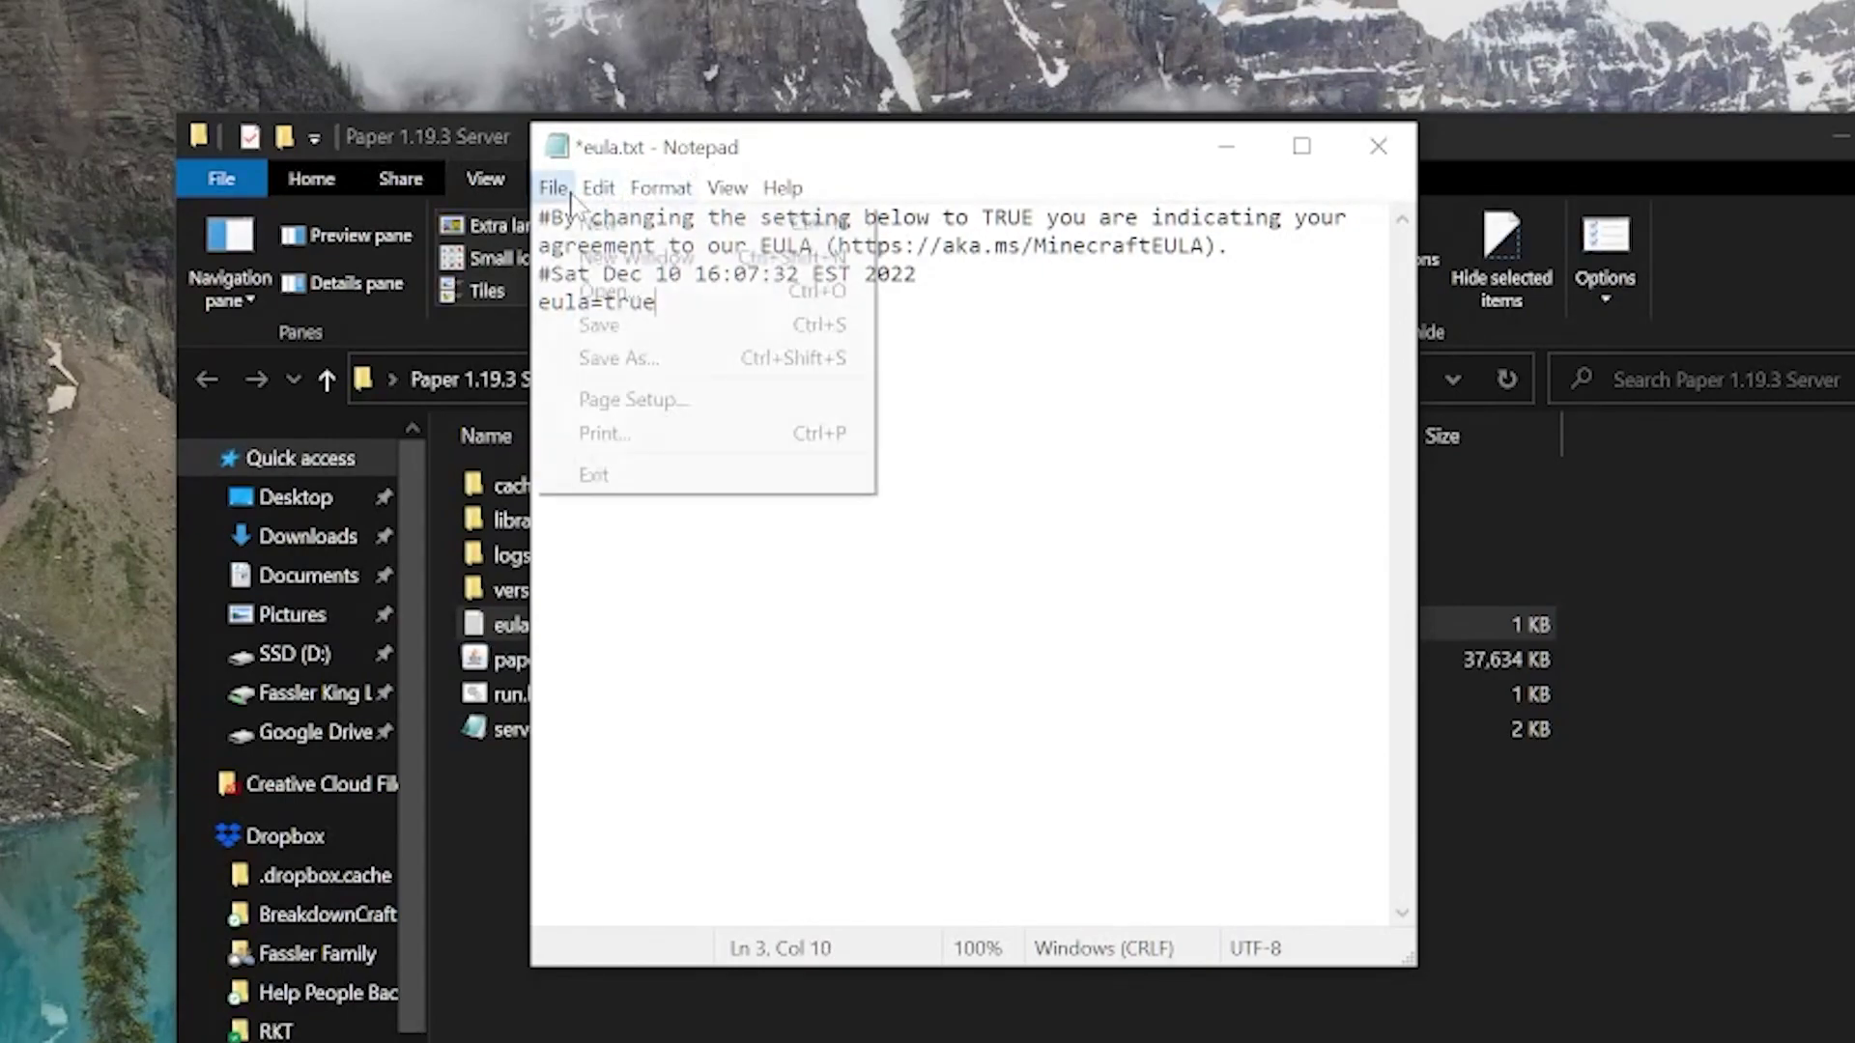
pyautogui.click(618, 319)
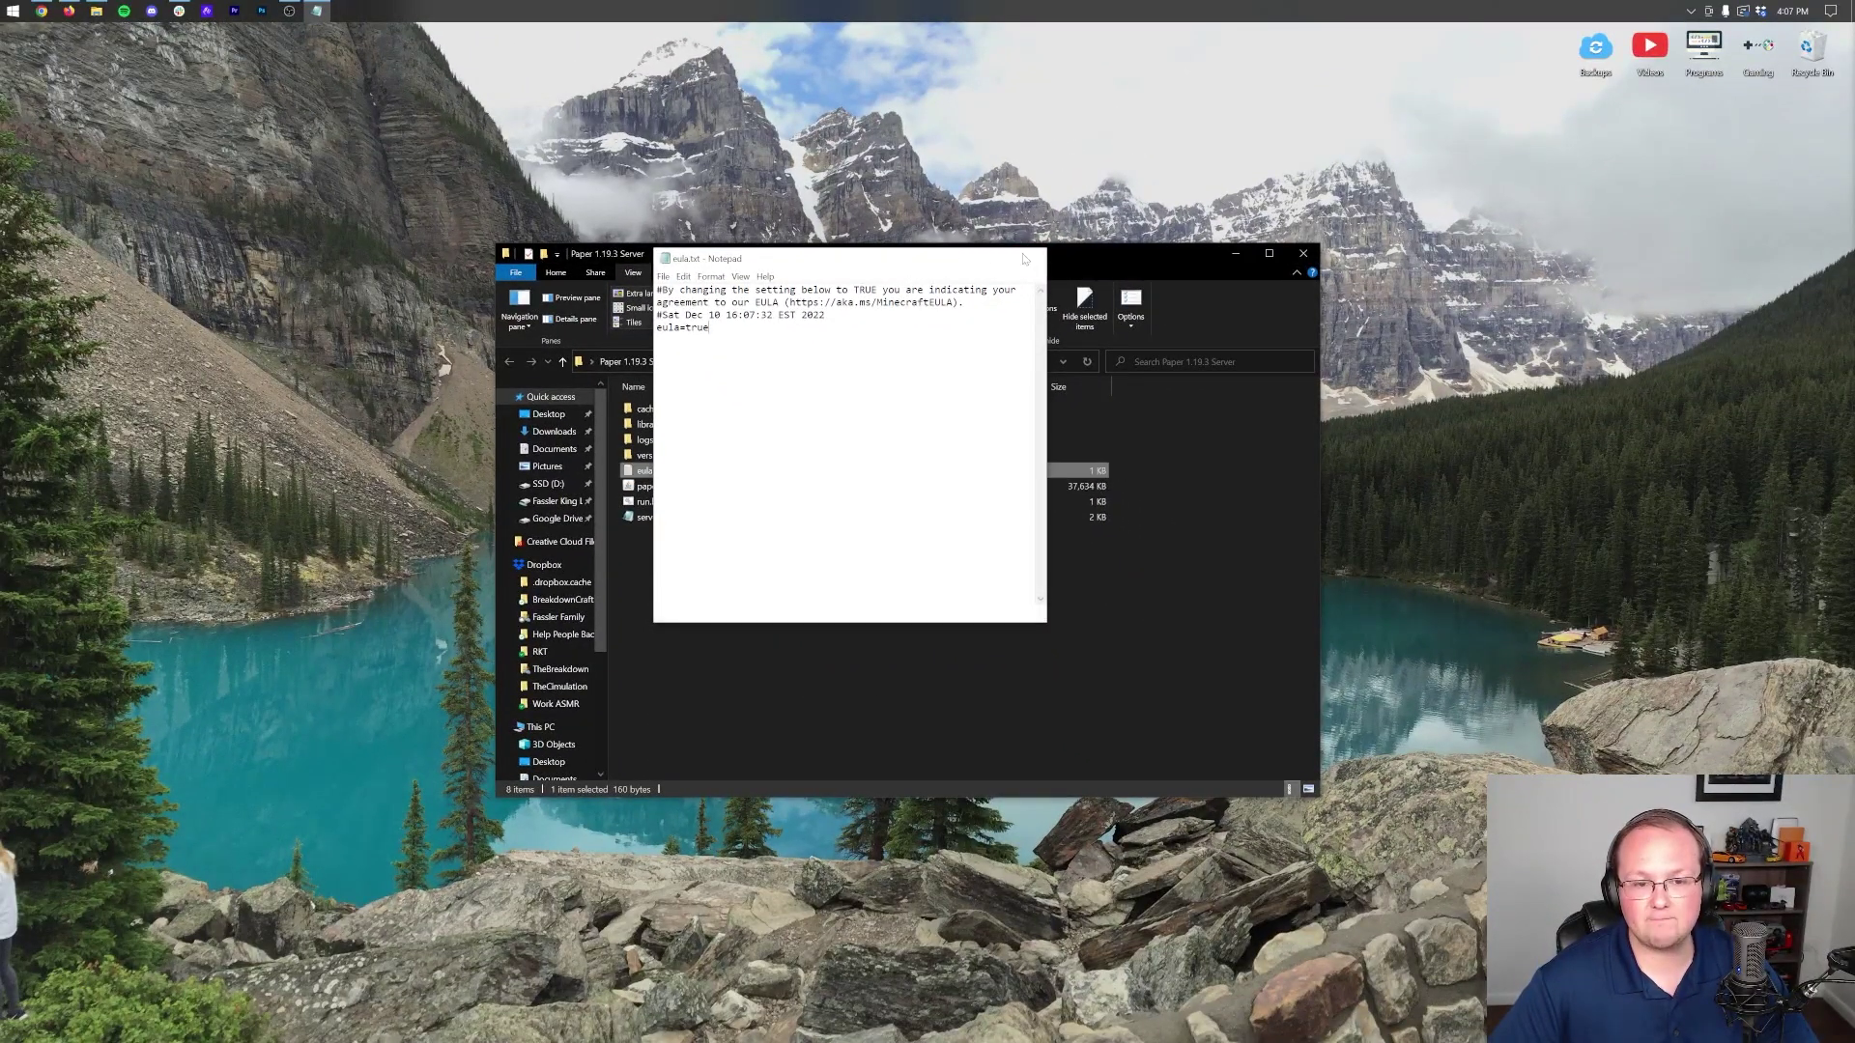
pyautogui.click(1027, 258)
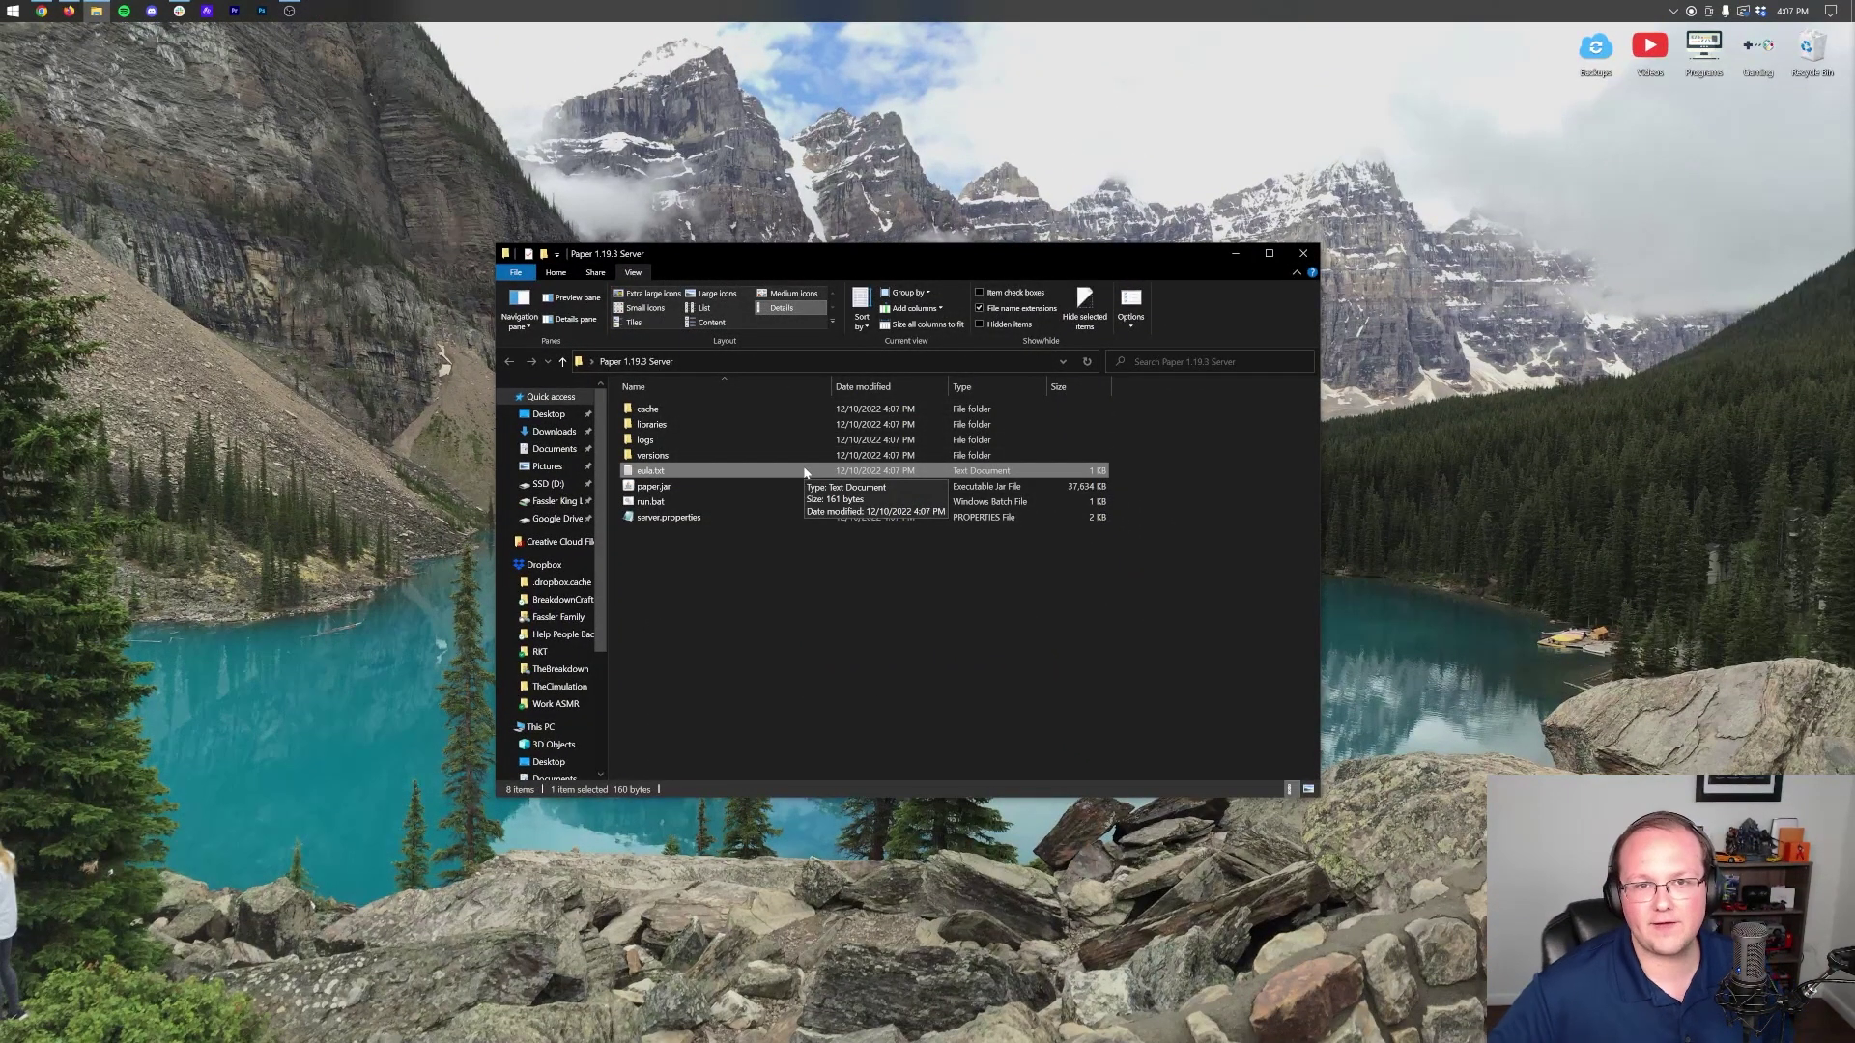
pyautogui.click(42, 10)
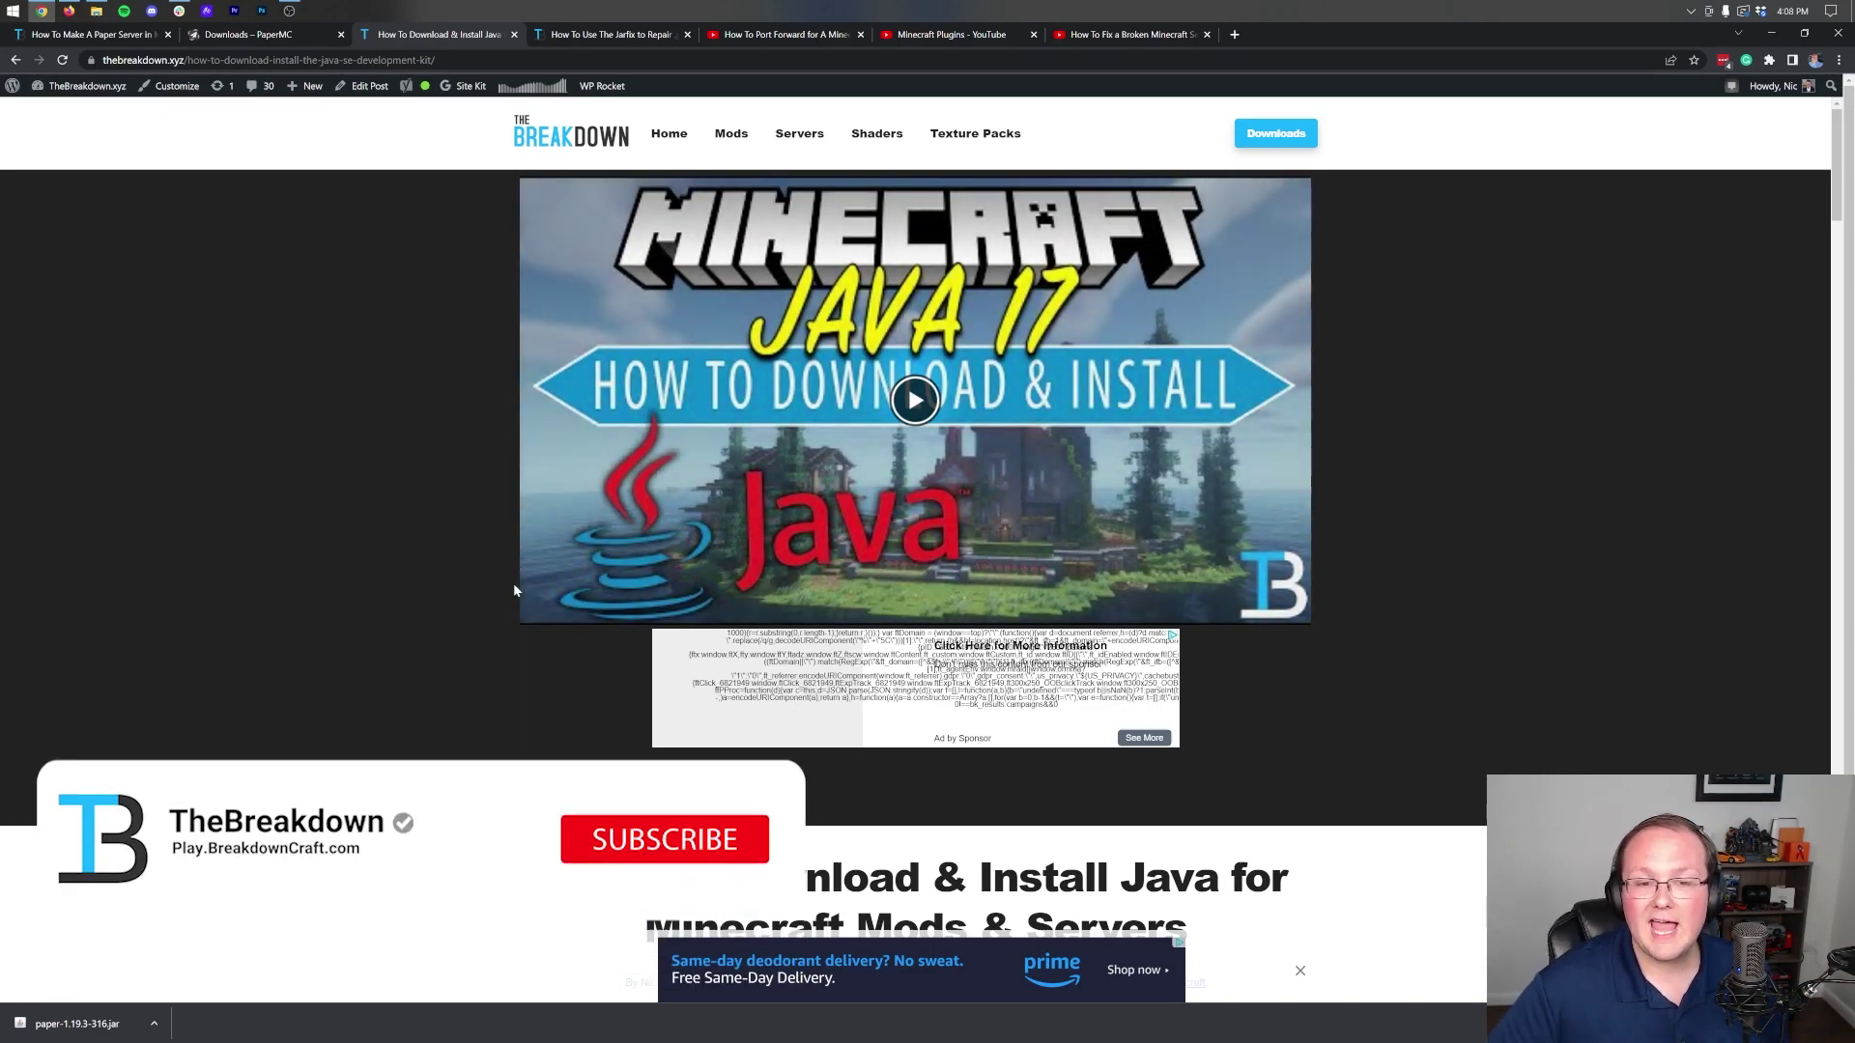
# Scroll the Java install article and open Oracle's Java 17 downloads in a new tab
pyautogui.scroll(-3, 487, 549)
pyautogui.scroll(-15, 487, 550)
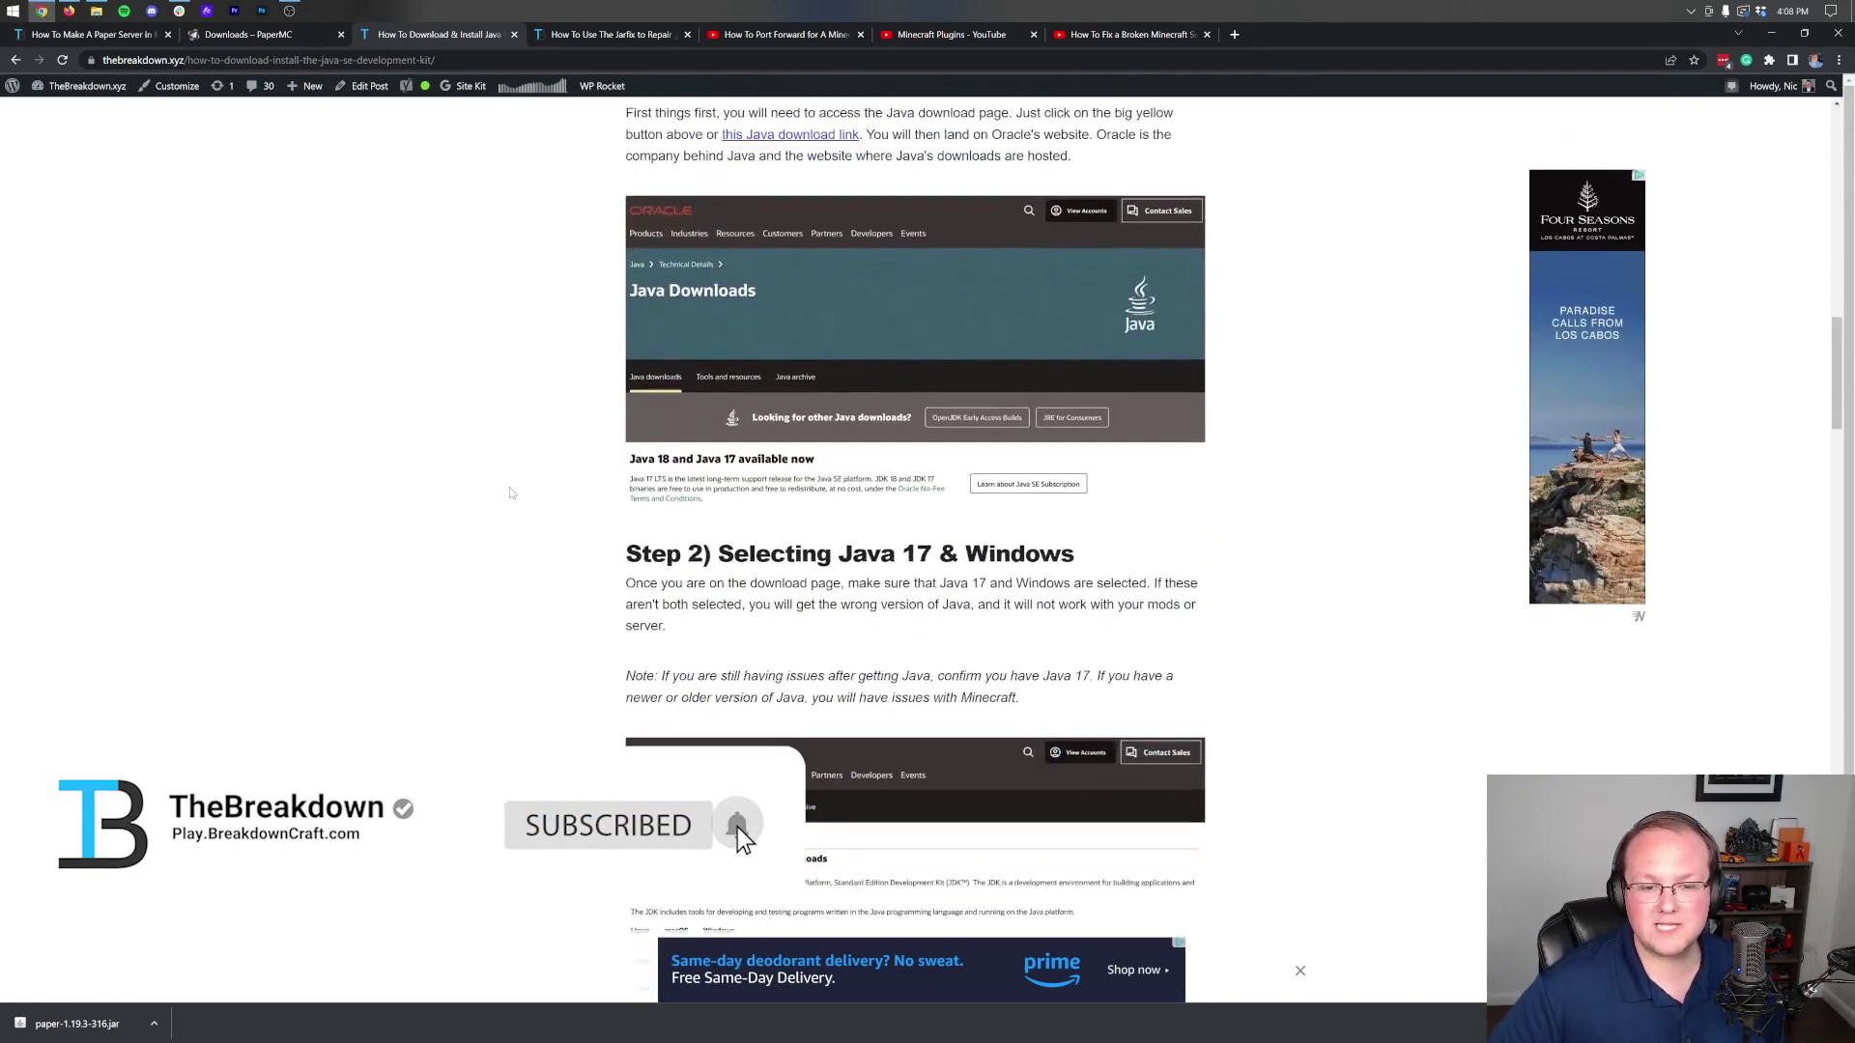
pyautogui.scroll(-5, 512, 493)
pyautogui.scroll(20, 522, 498)
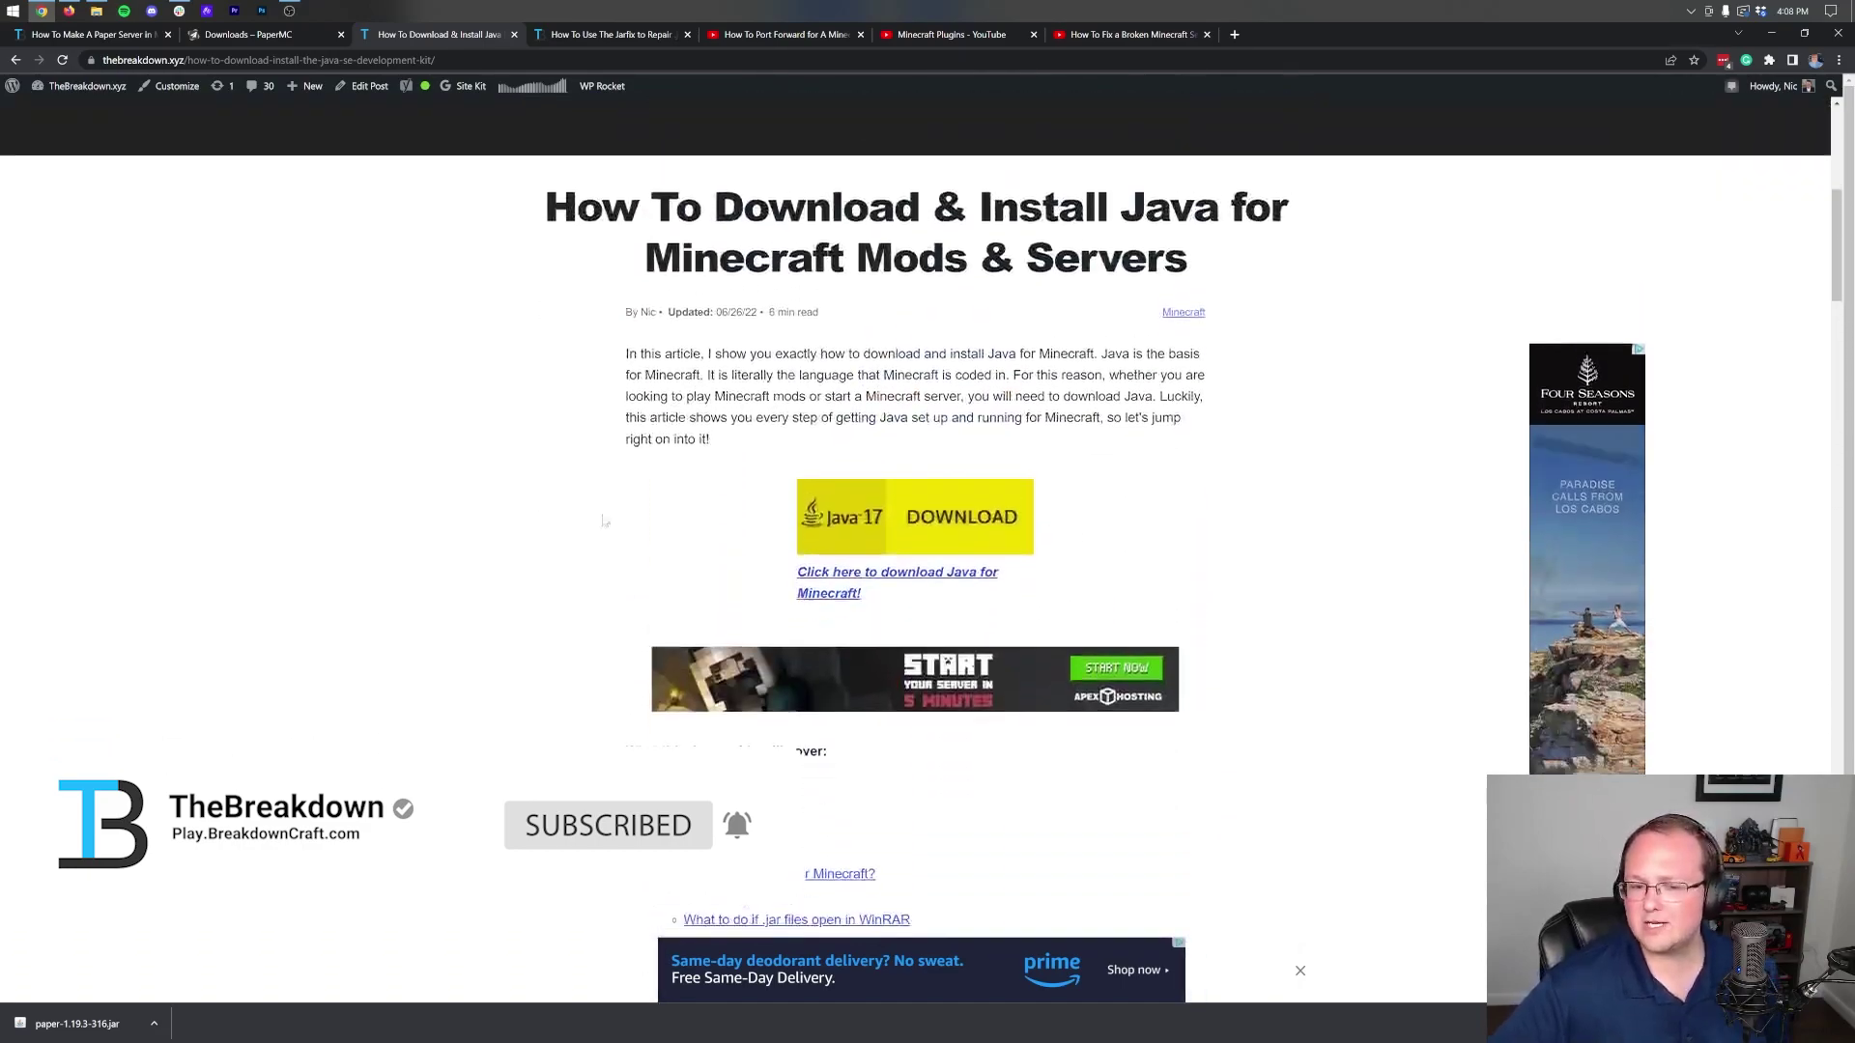
pyautogui.scroll(-1, 726, 423)
pyautogui.click(830, 460)
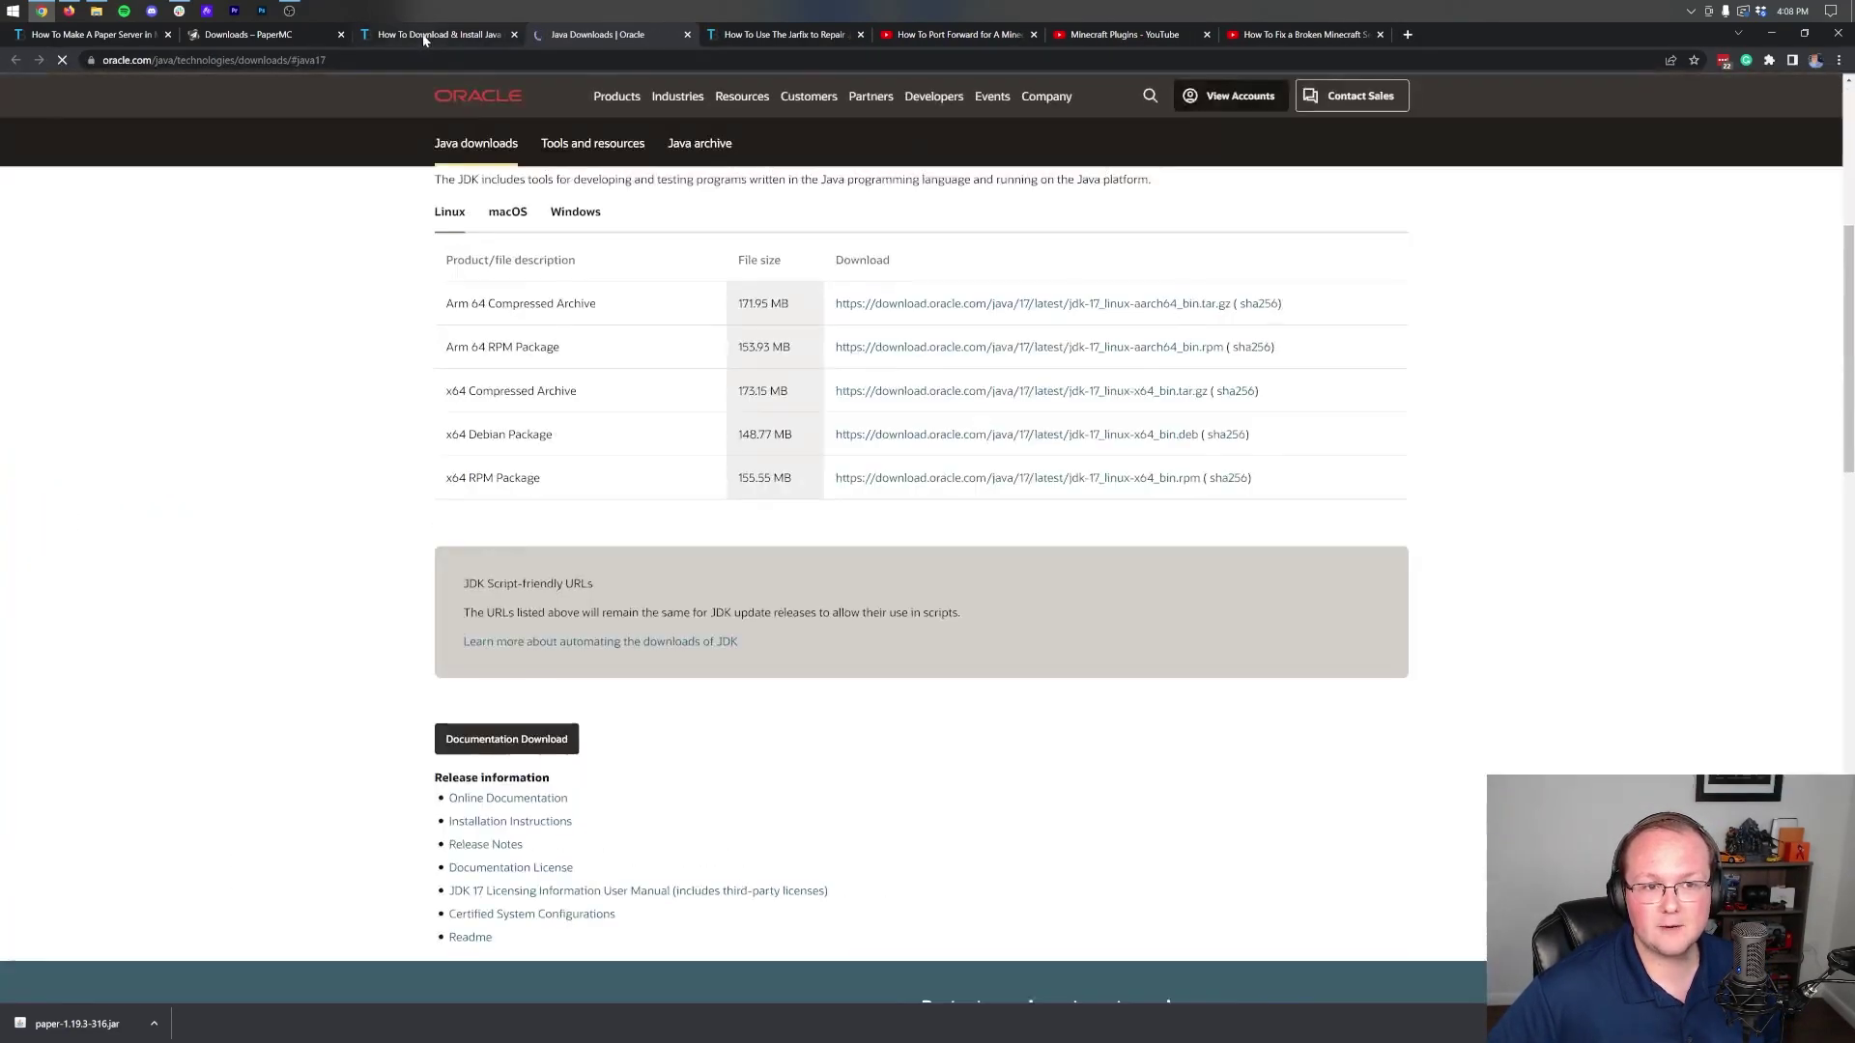
# Look over the Jarfix and port-forwarding tabs, then reopen eula.txt from the server folder
pyautogui.click(440, 34)
pyautogui.scroll(-10, 838, 390)
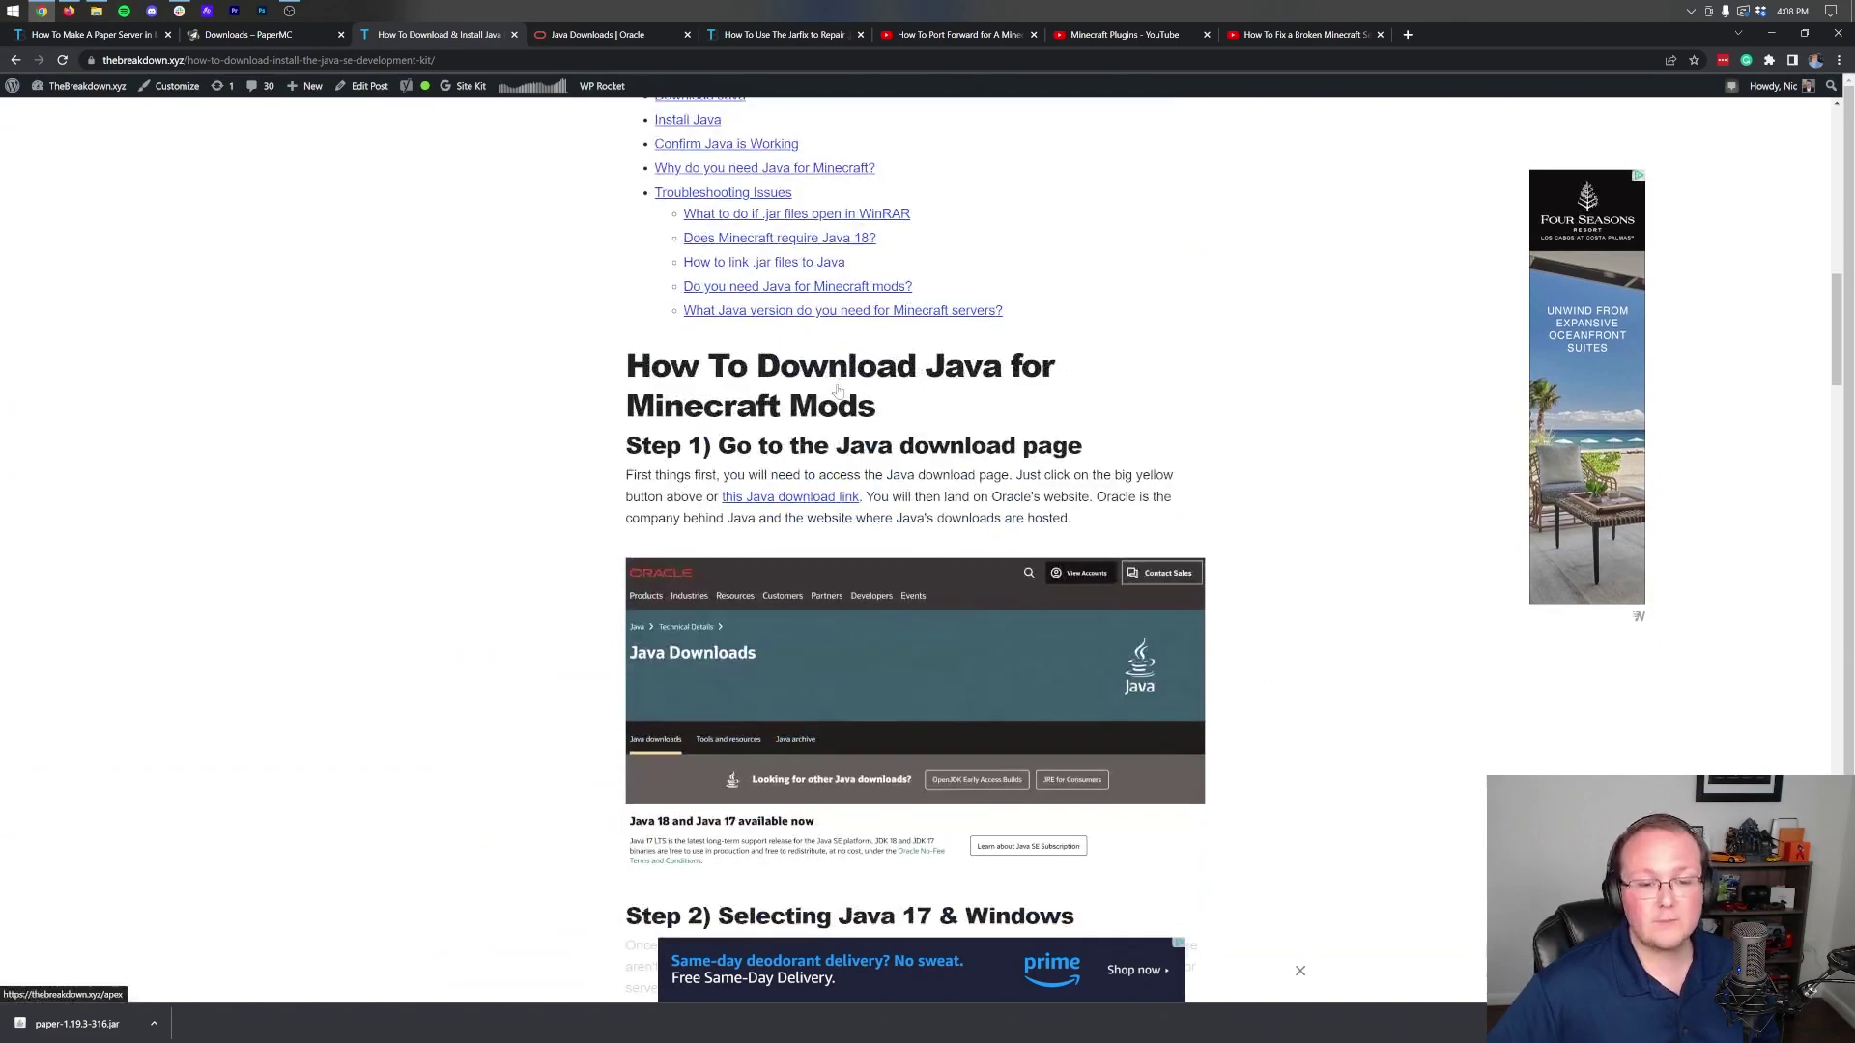
pyautogui.scroll(-5, 838, 391)
pyautogui.scroll(5, 821, 290)
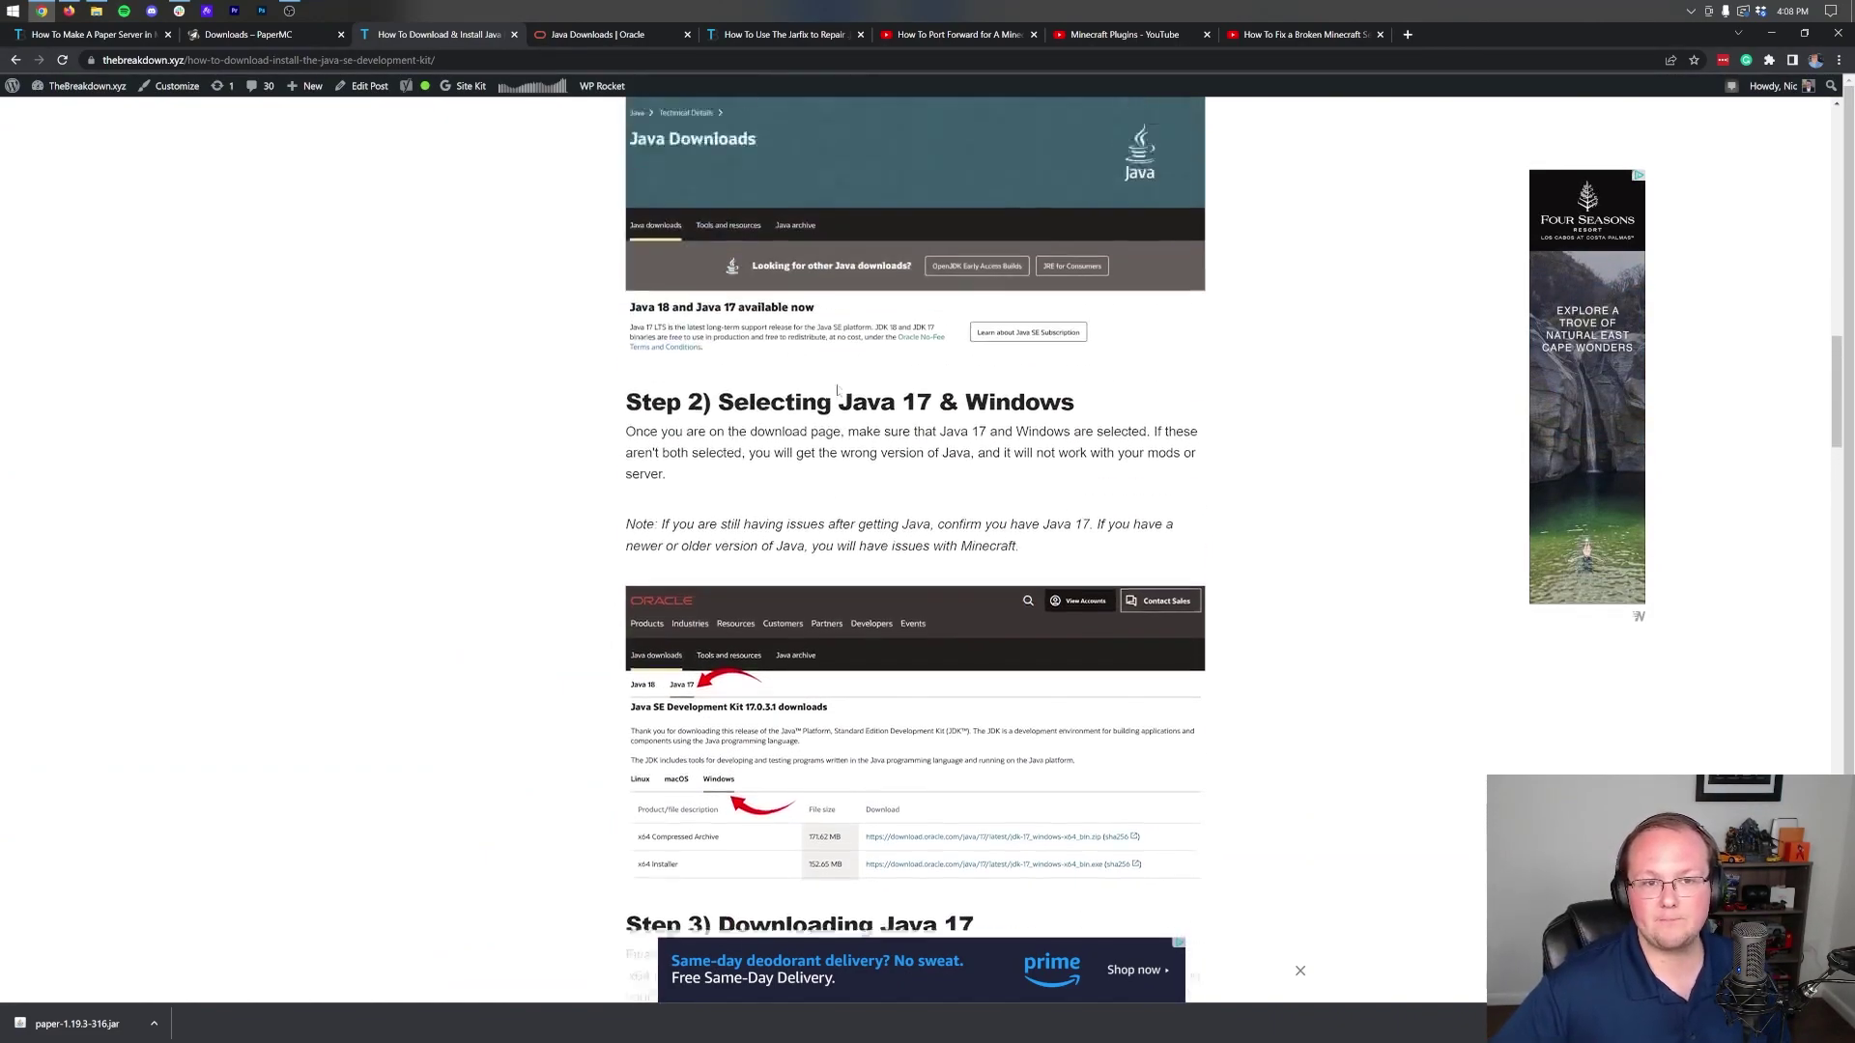
pyautogui.click(783, 34)
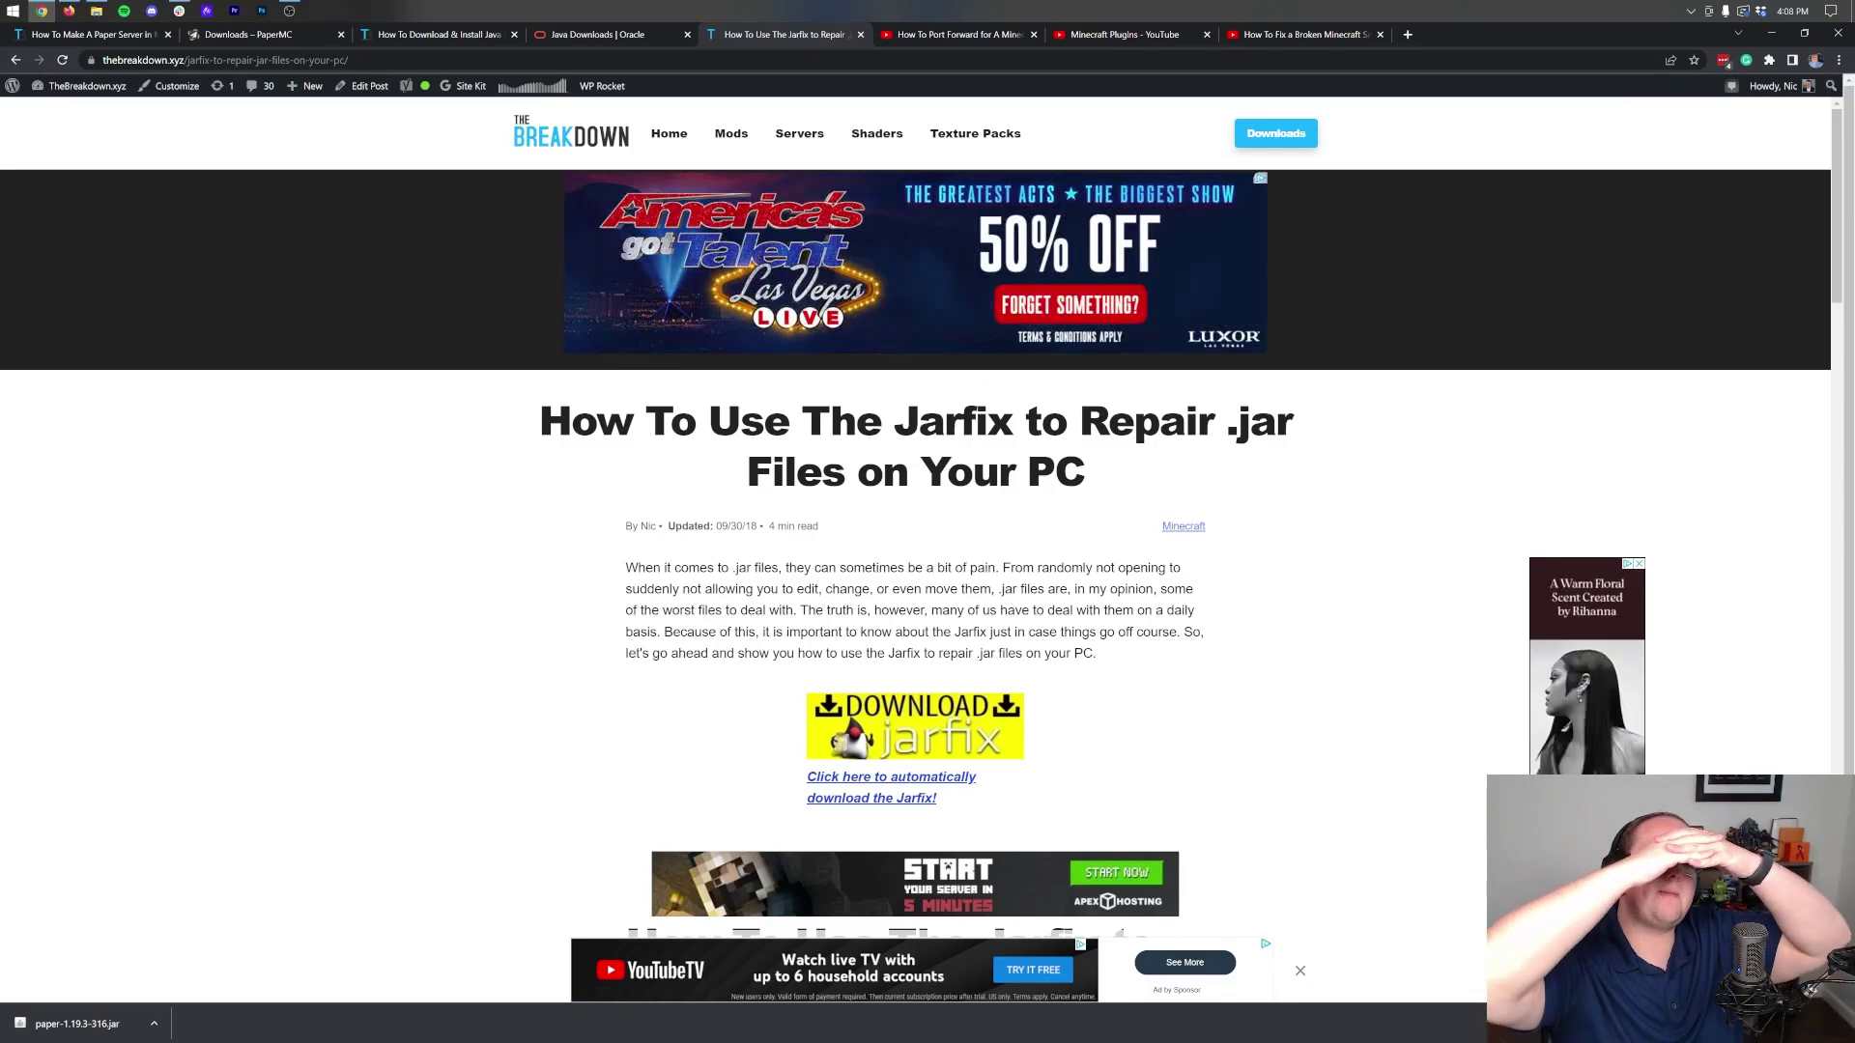
pyautogui.click(948, 30)
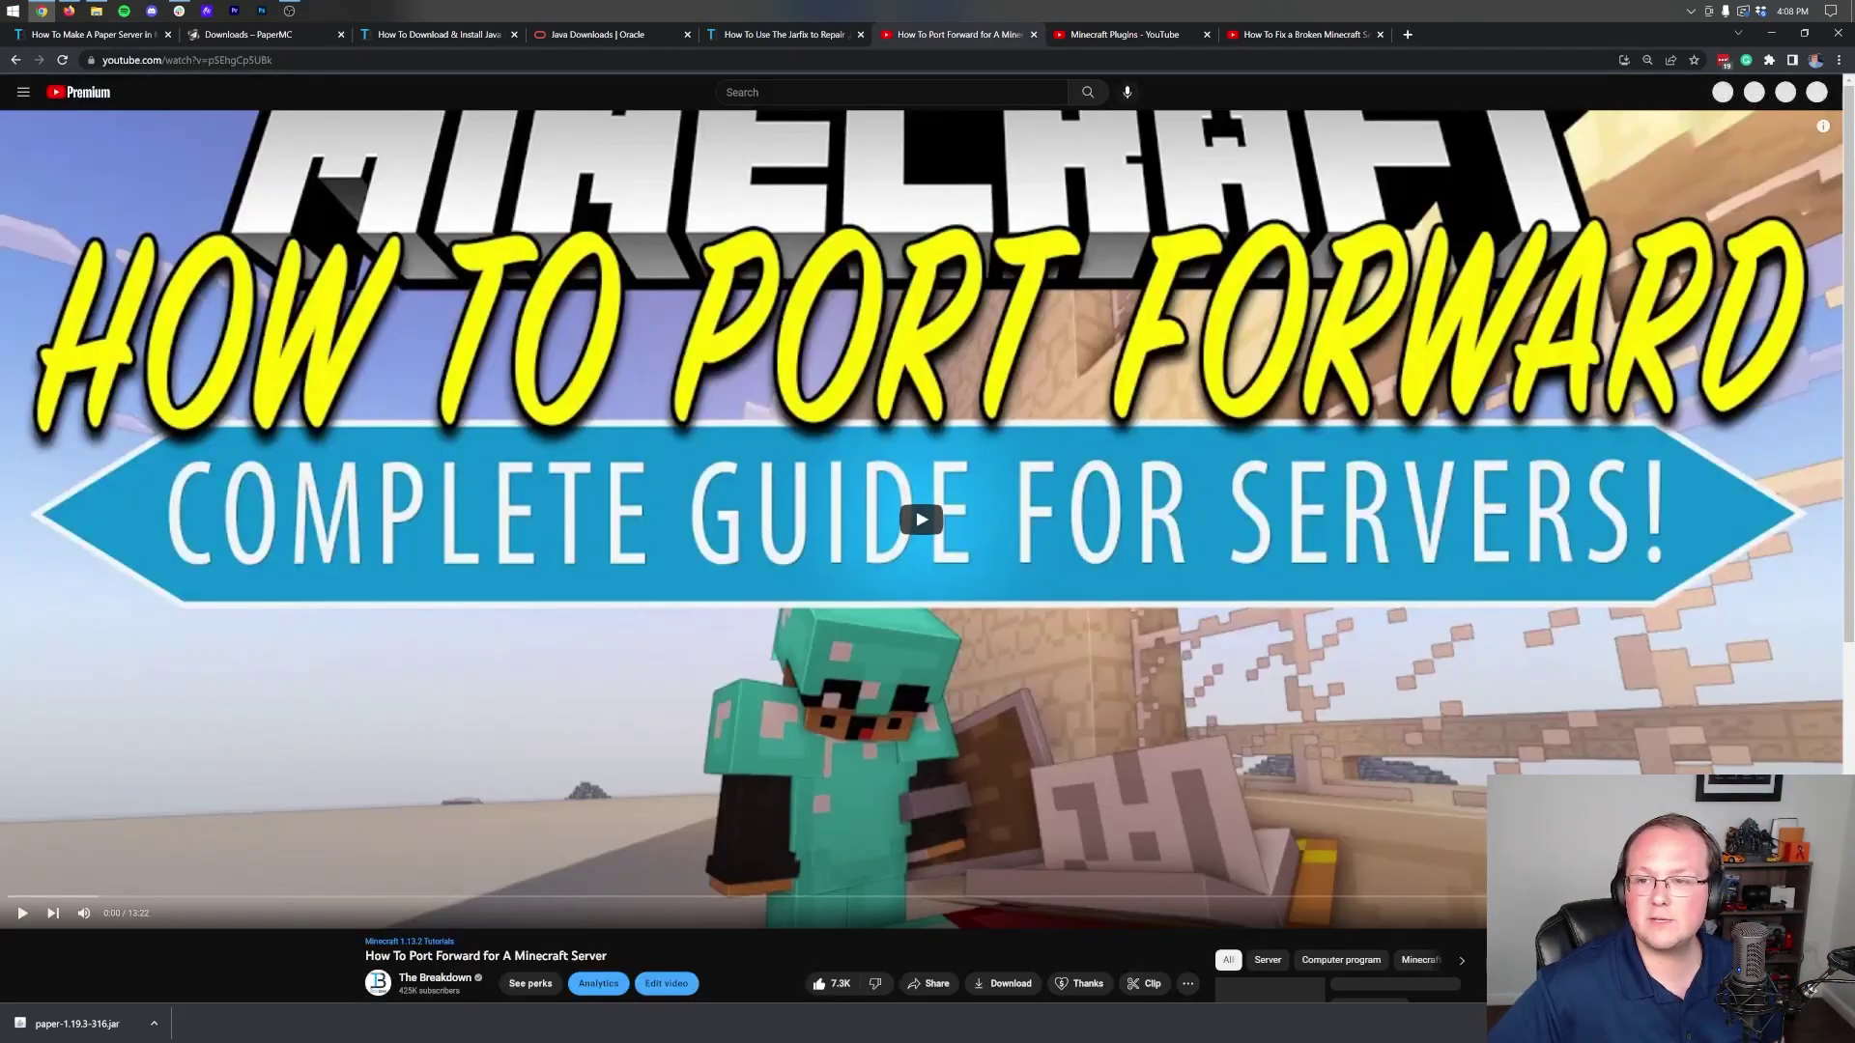
pyautogui.click(1738, 33)
pyautogui.click(1775, 34)
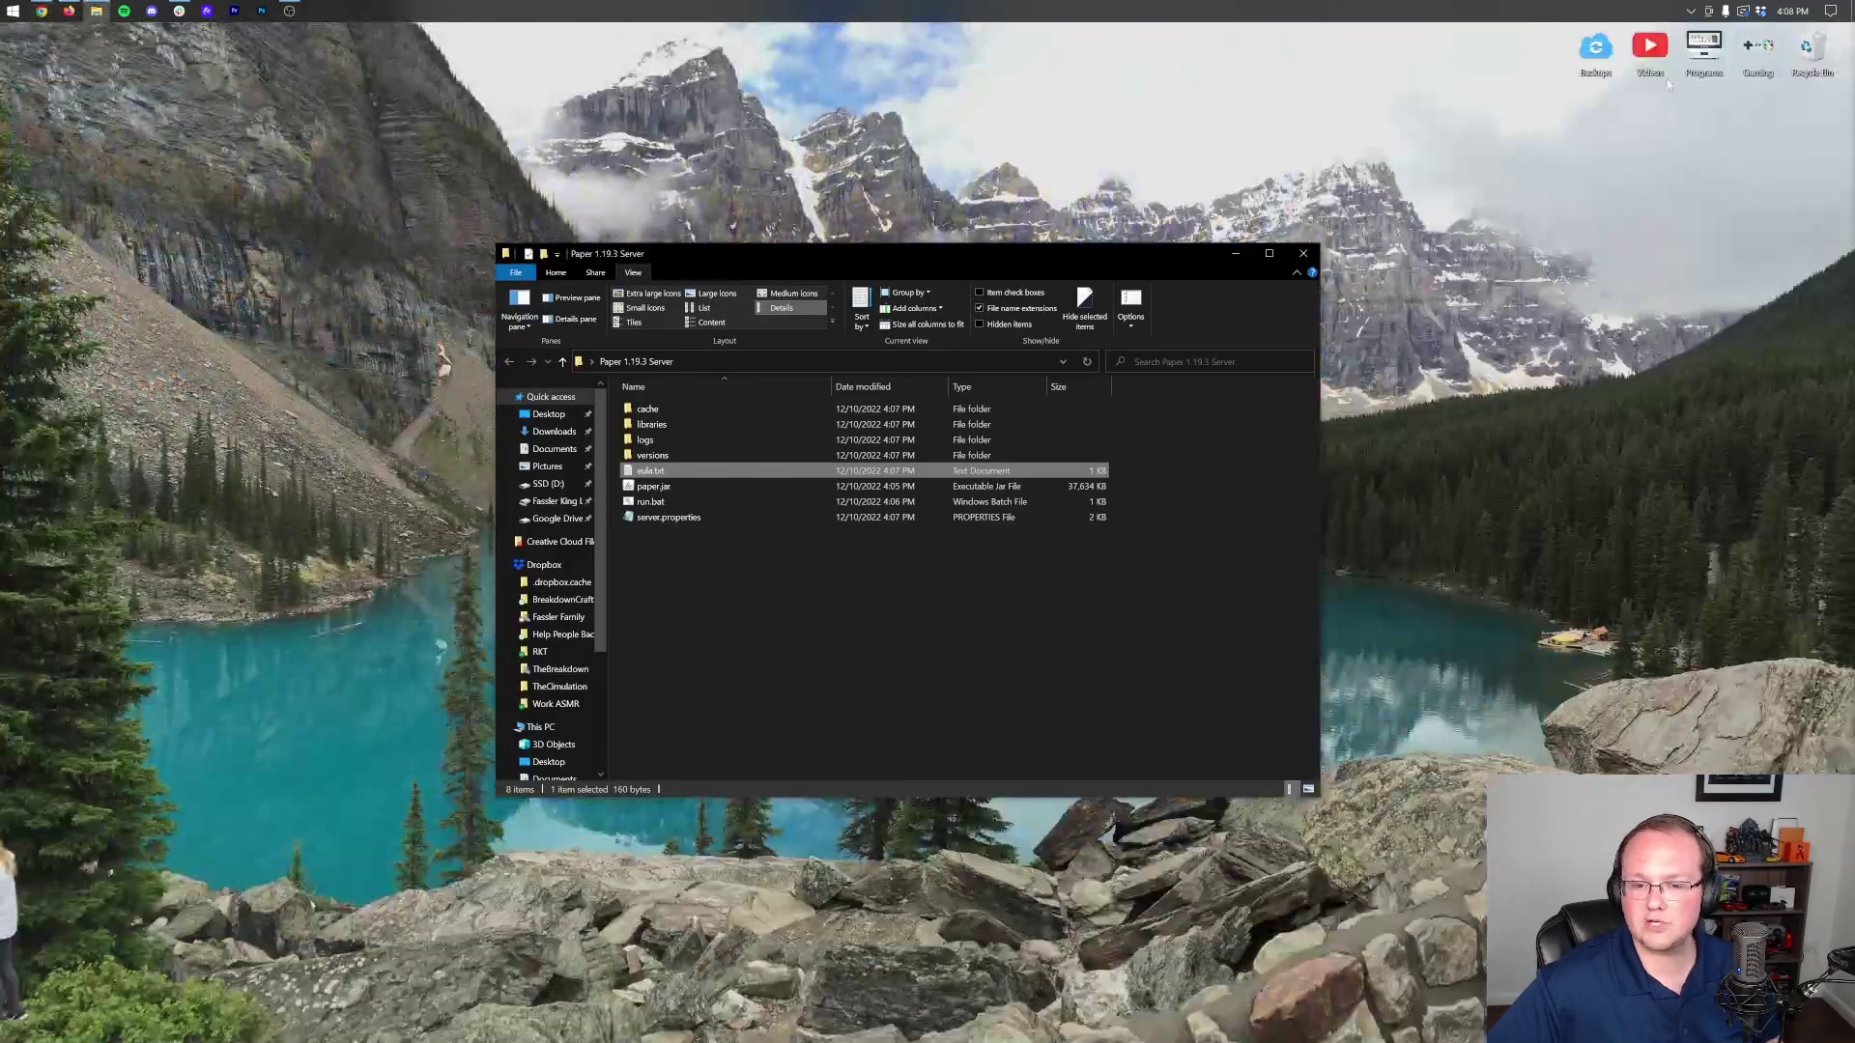
pyautogui.doubleClick(700, 474)
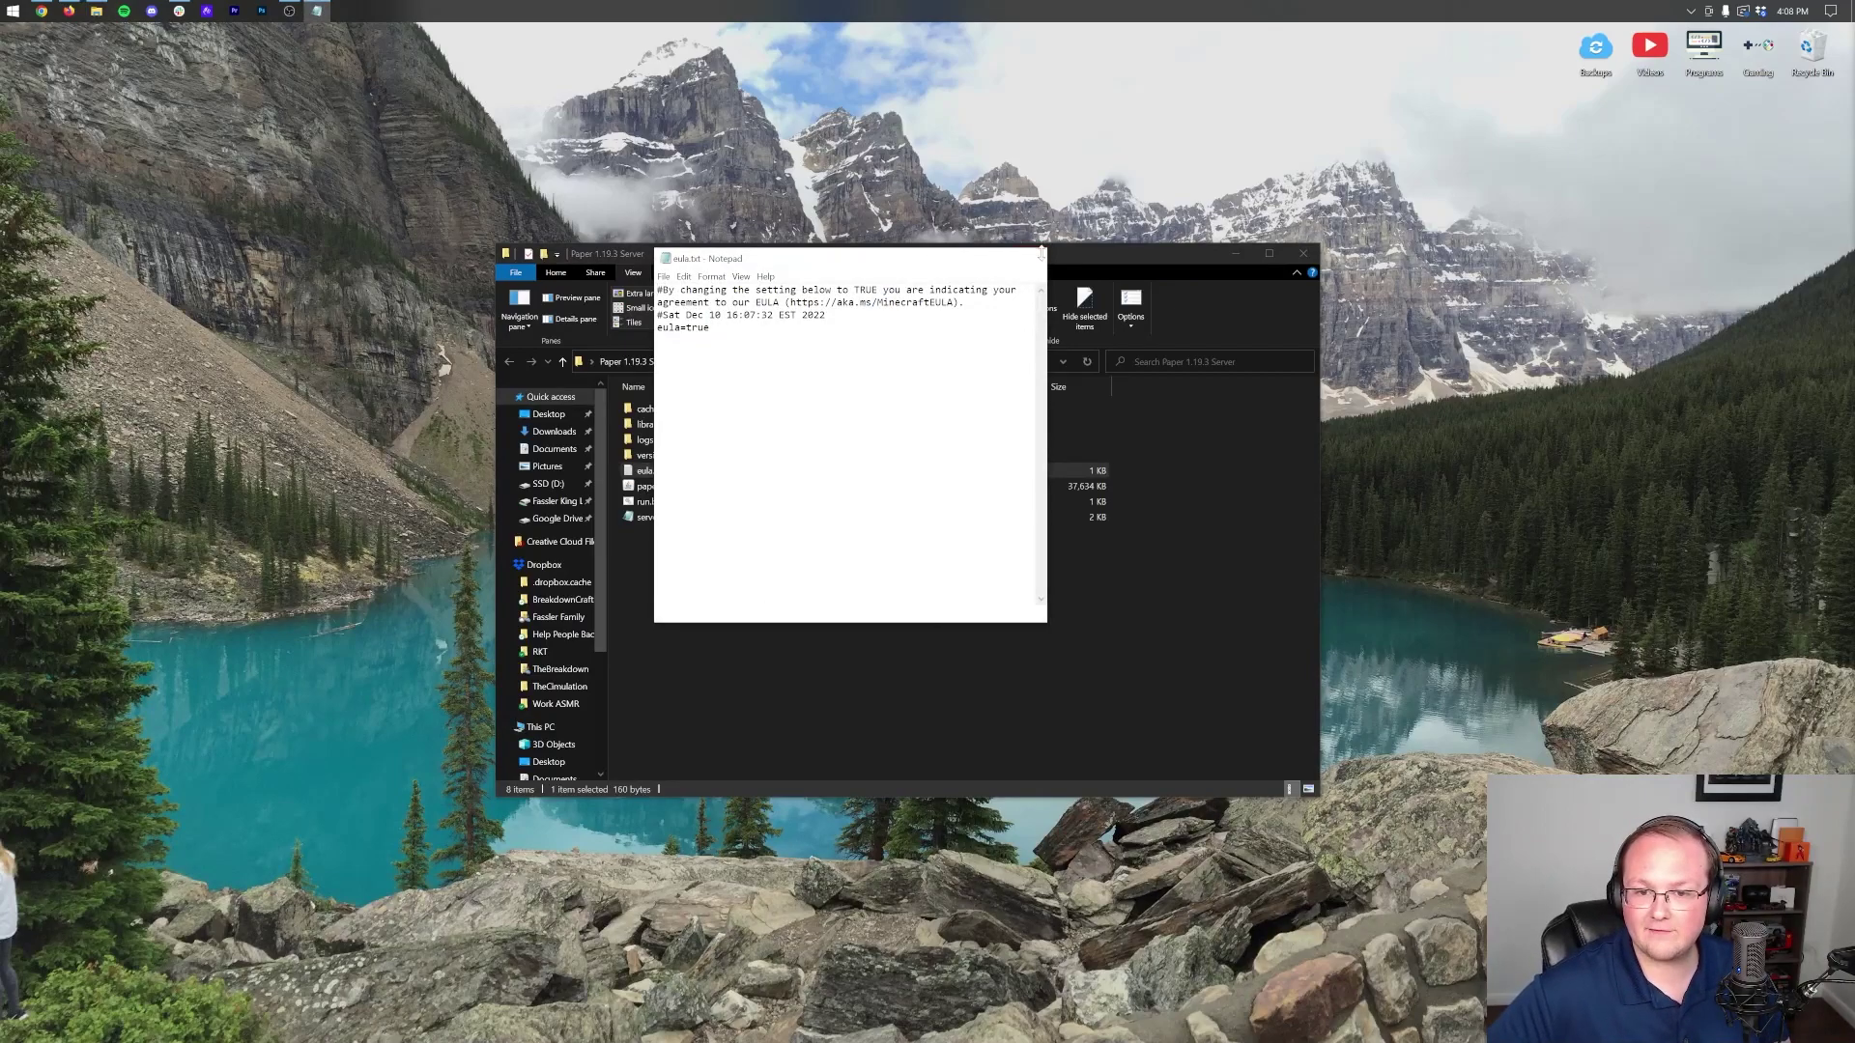
# Close eula.txt, start the server with run.bat, and launch Minecraft 1.19.3 from the Minecraft Launcher
pyautogui.click(1030, 258)
pyautogui.doubleClick(651, 501)
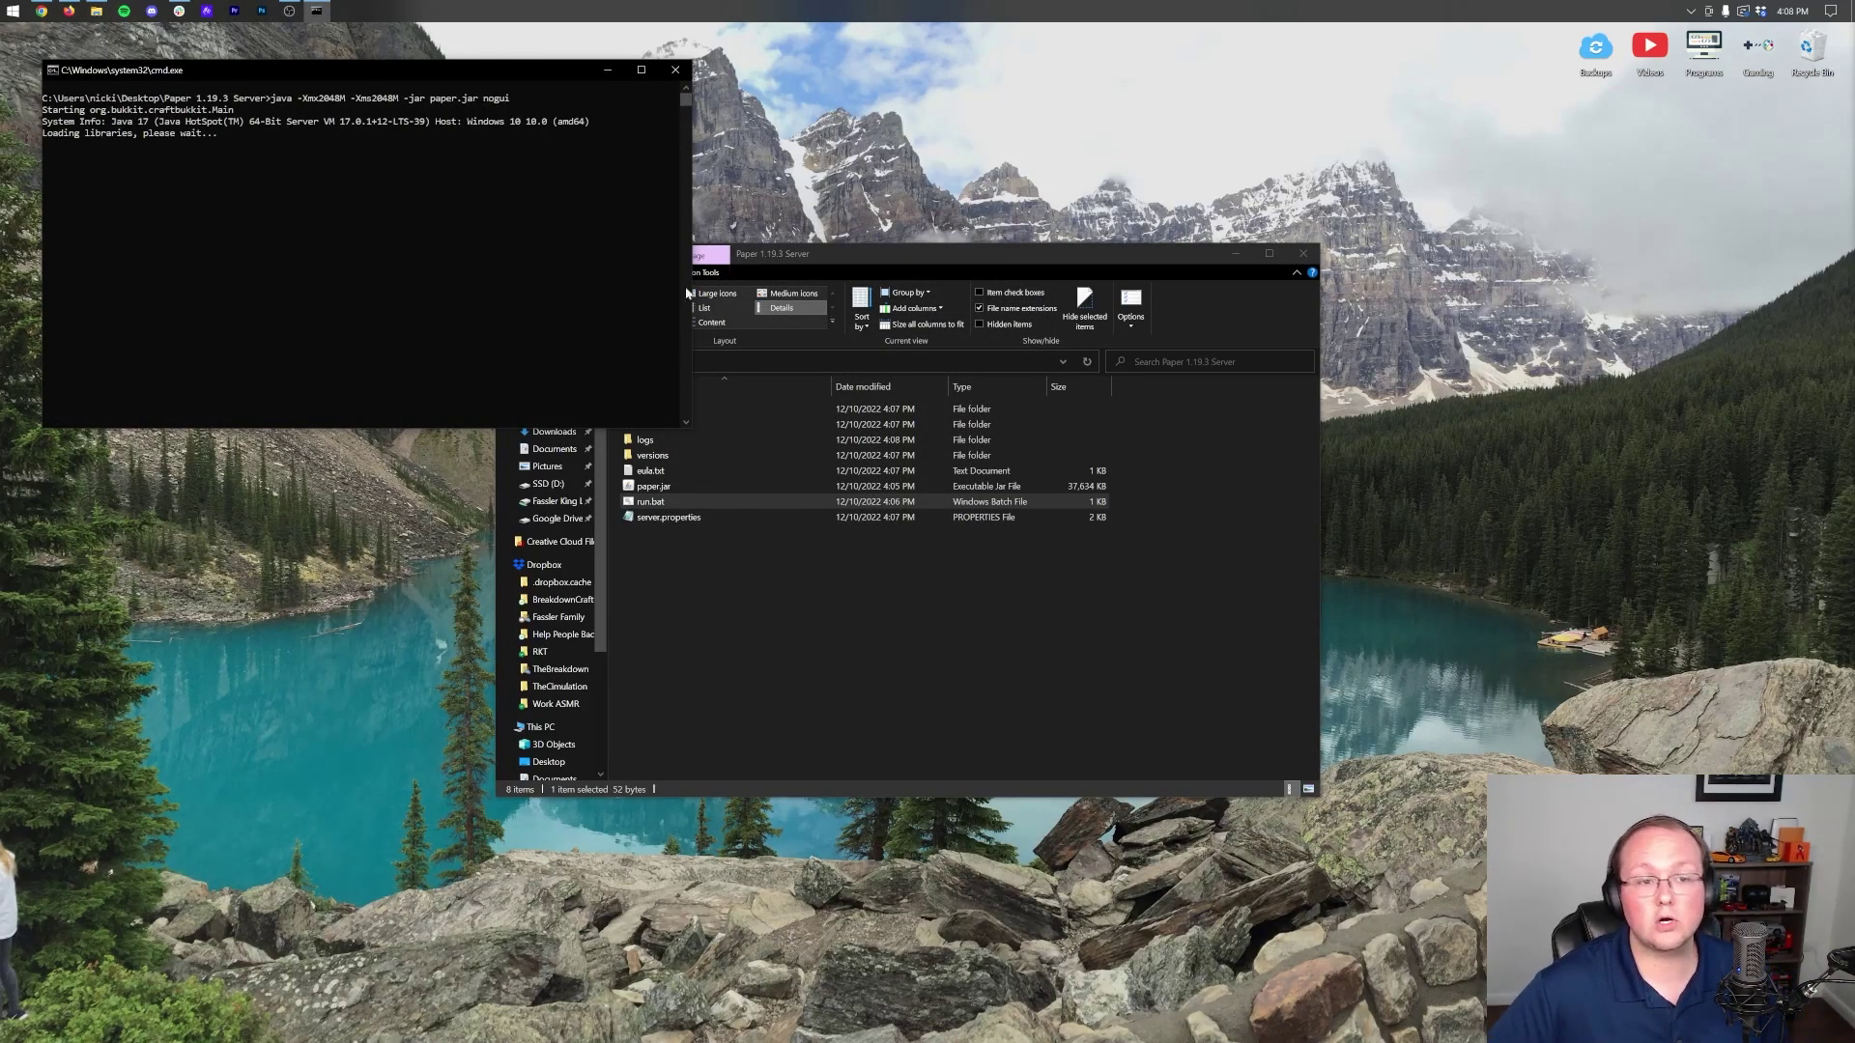
pyautogui.click(13, 11)
pyautogui.click(251, 179)
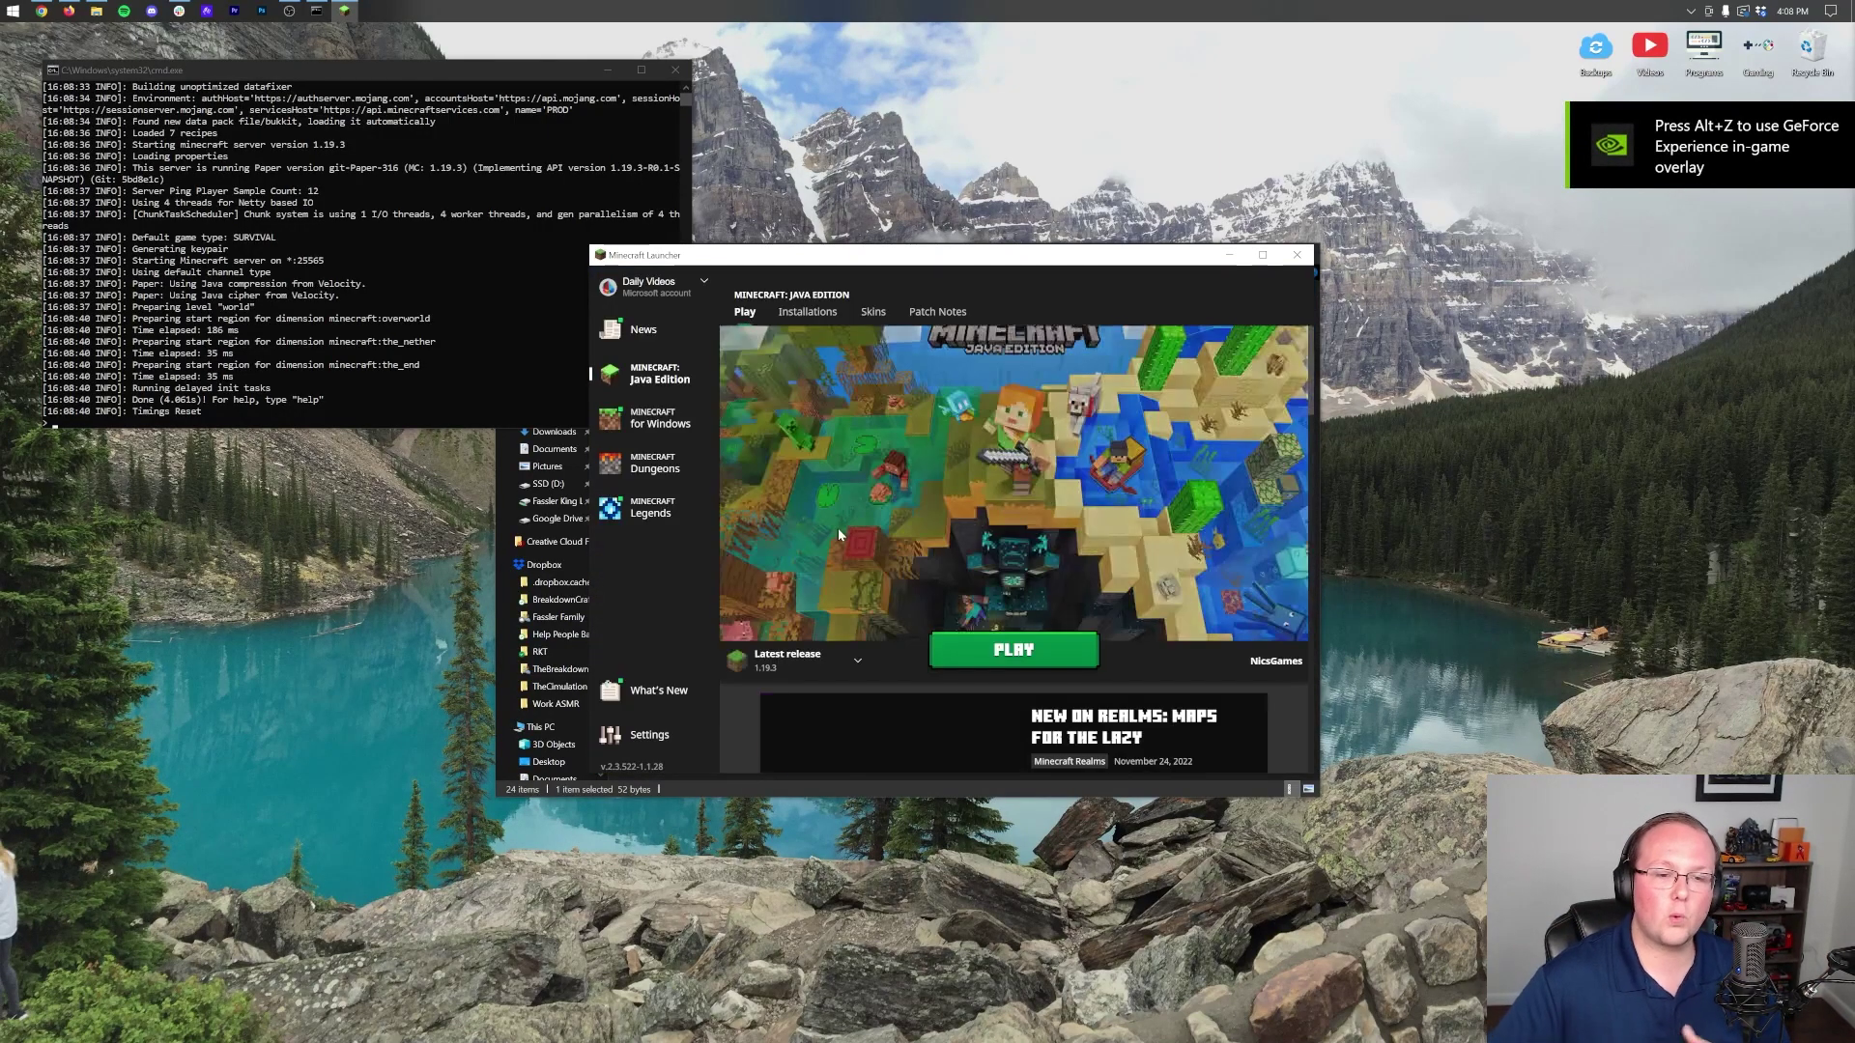
pyautogui.click(932, 659)
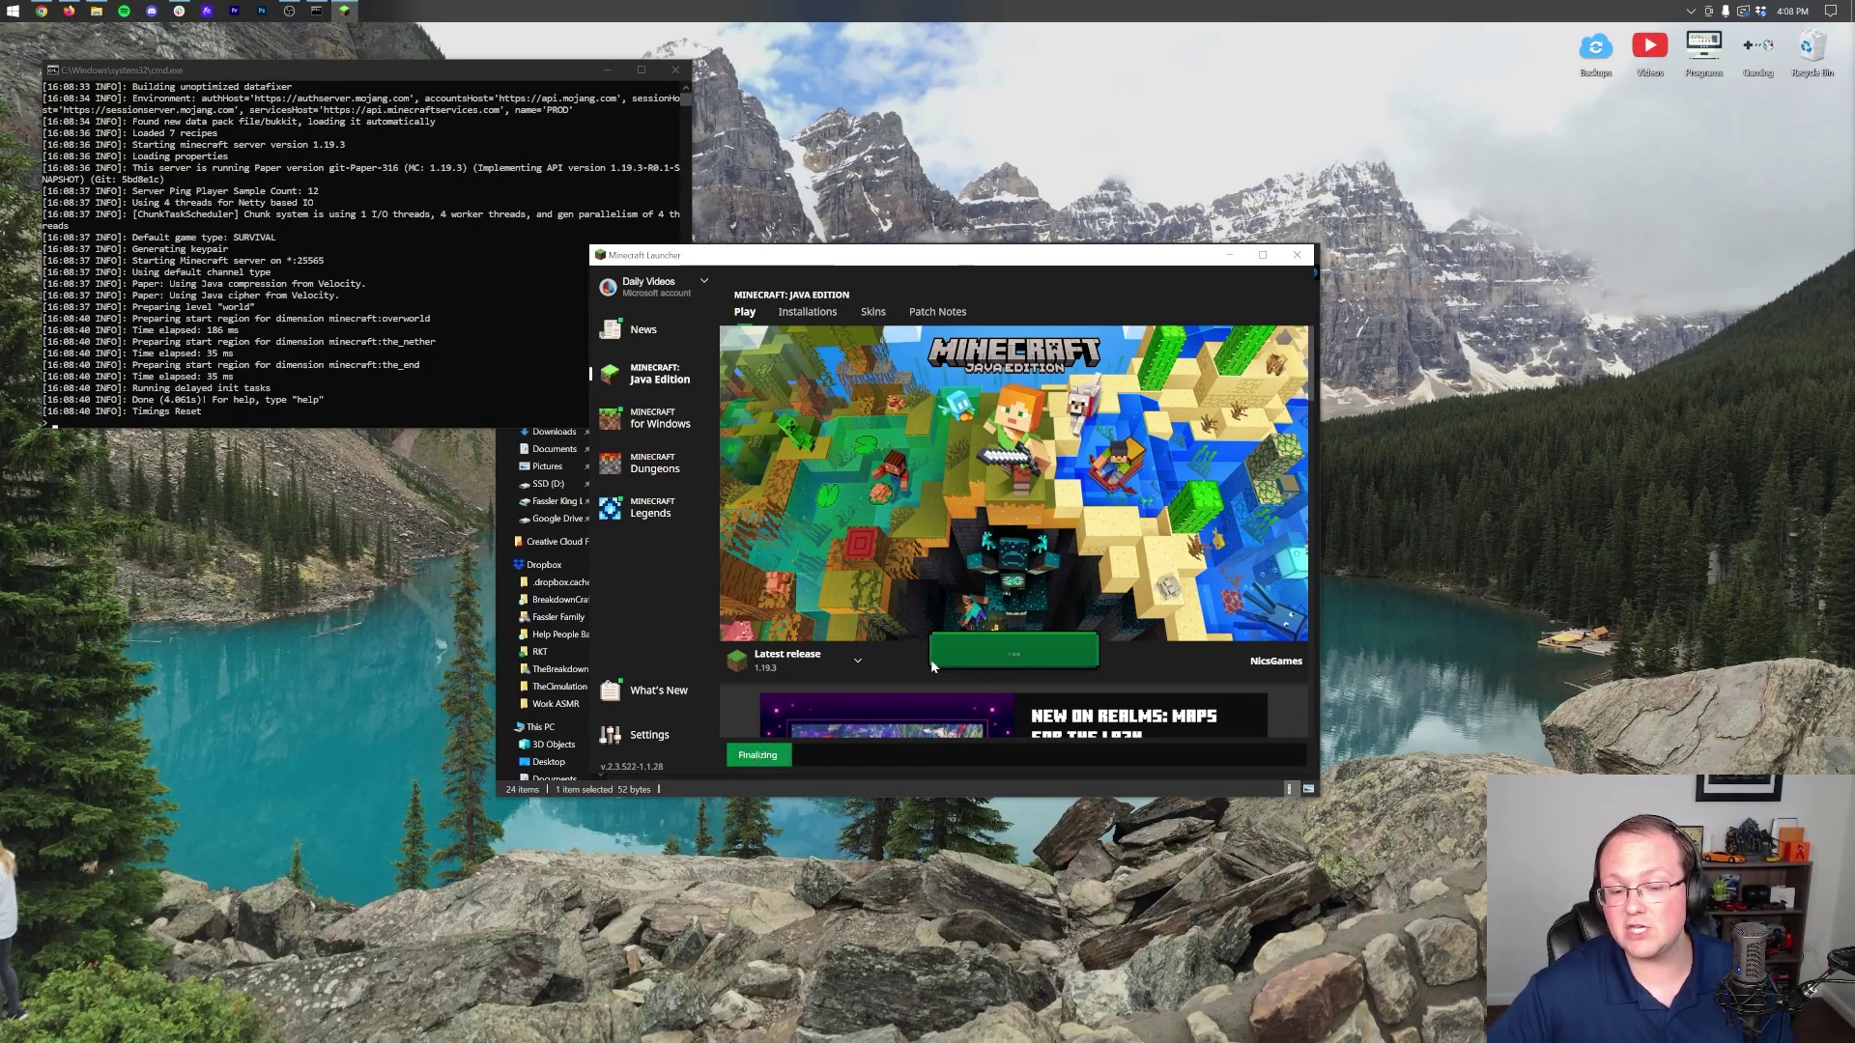
# Join the server at localhost through Multiplayer and Direct Connection
pyautogui.moveTo(422, 69); pyautogui.dragTo(411, 250)
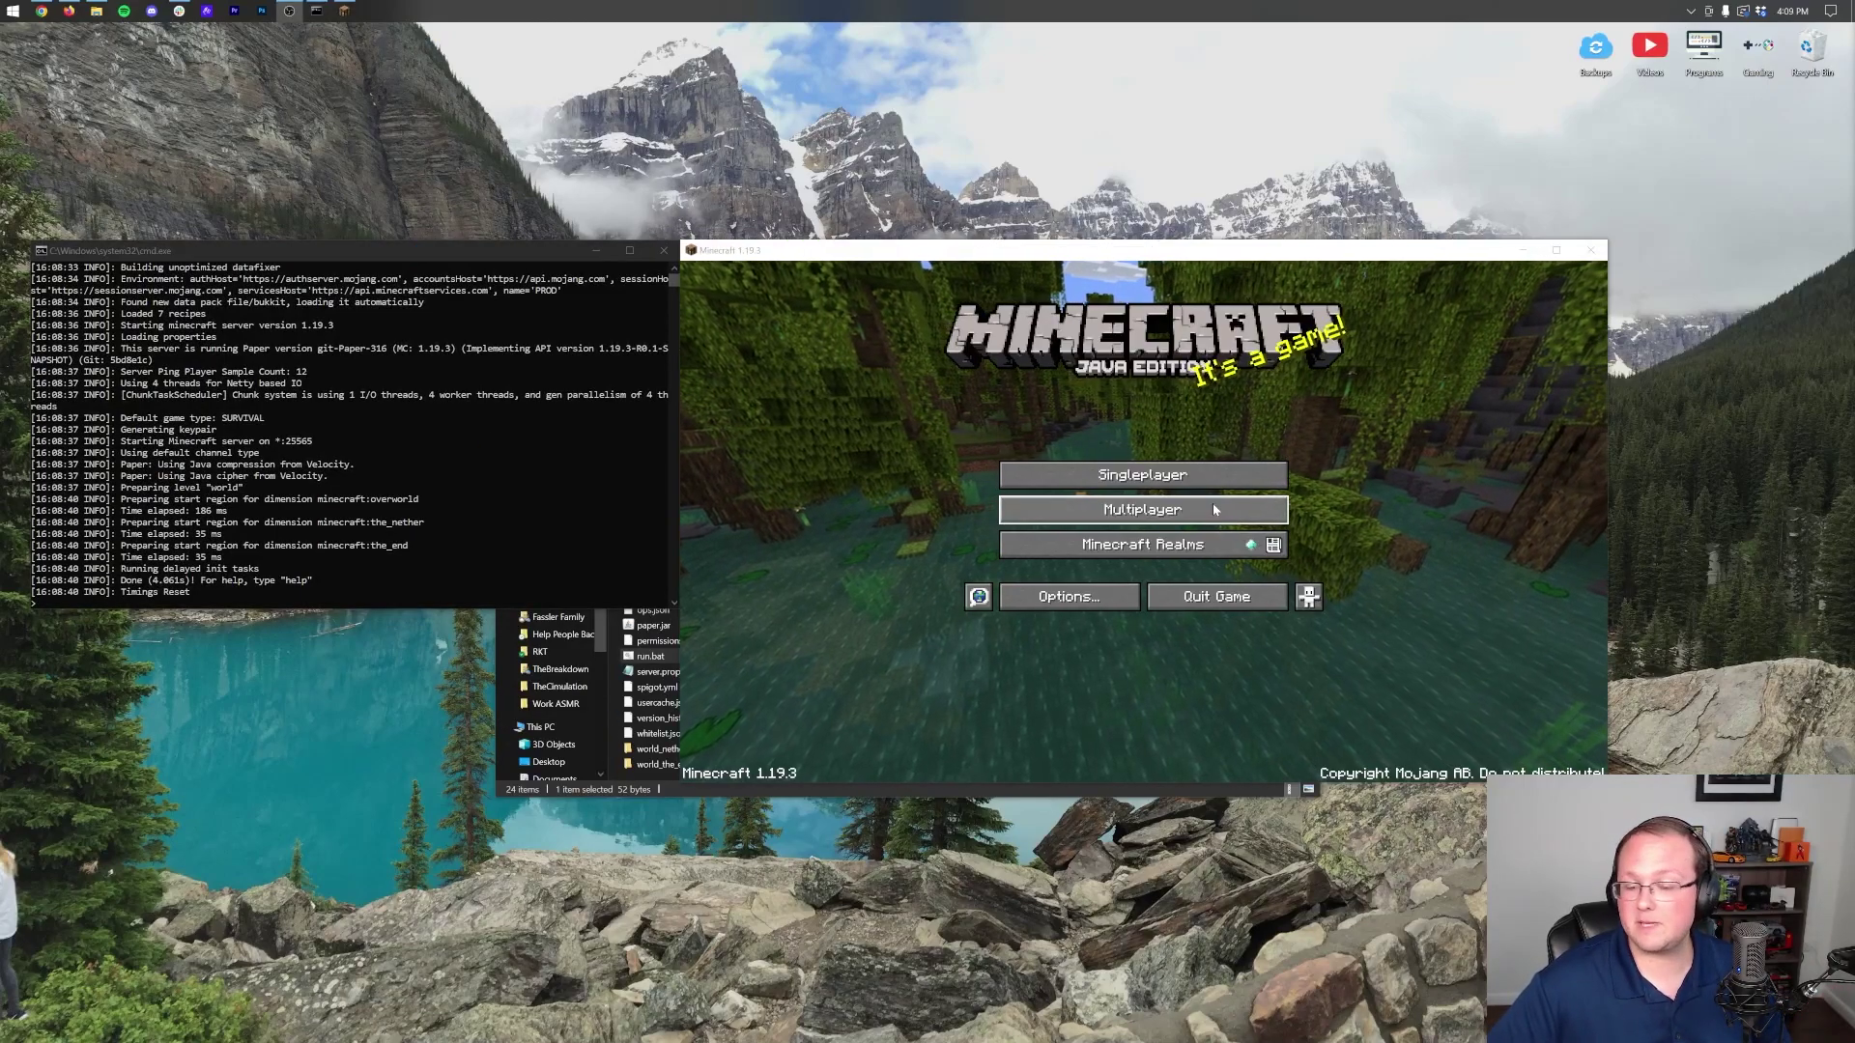
pyautogui.click(1214, 509)
pyautogui.click(1063, 519)
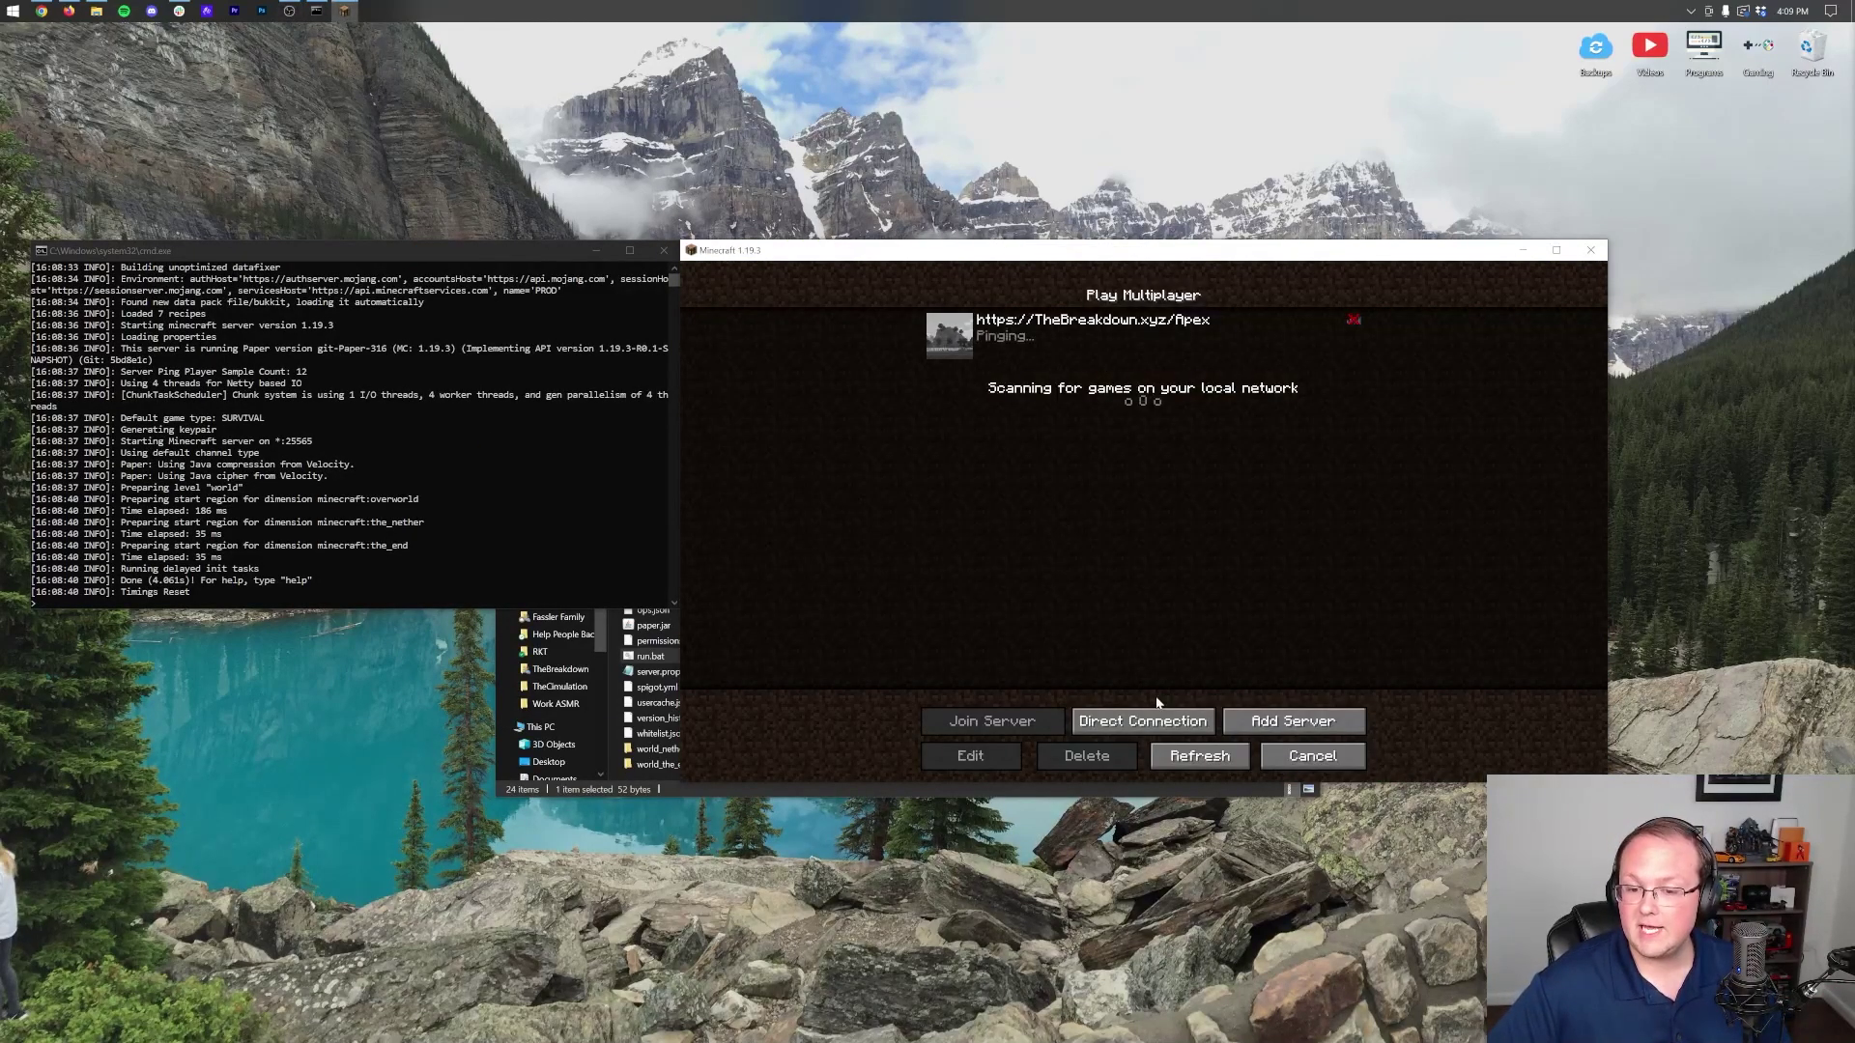
pyautogui.click(1143, 721)
pyautogui.click(1080, 555)
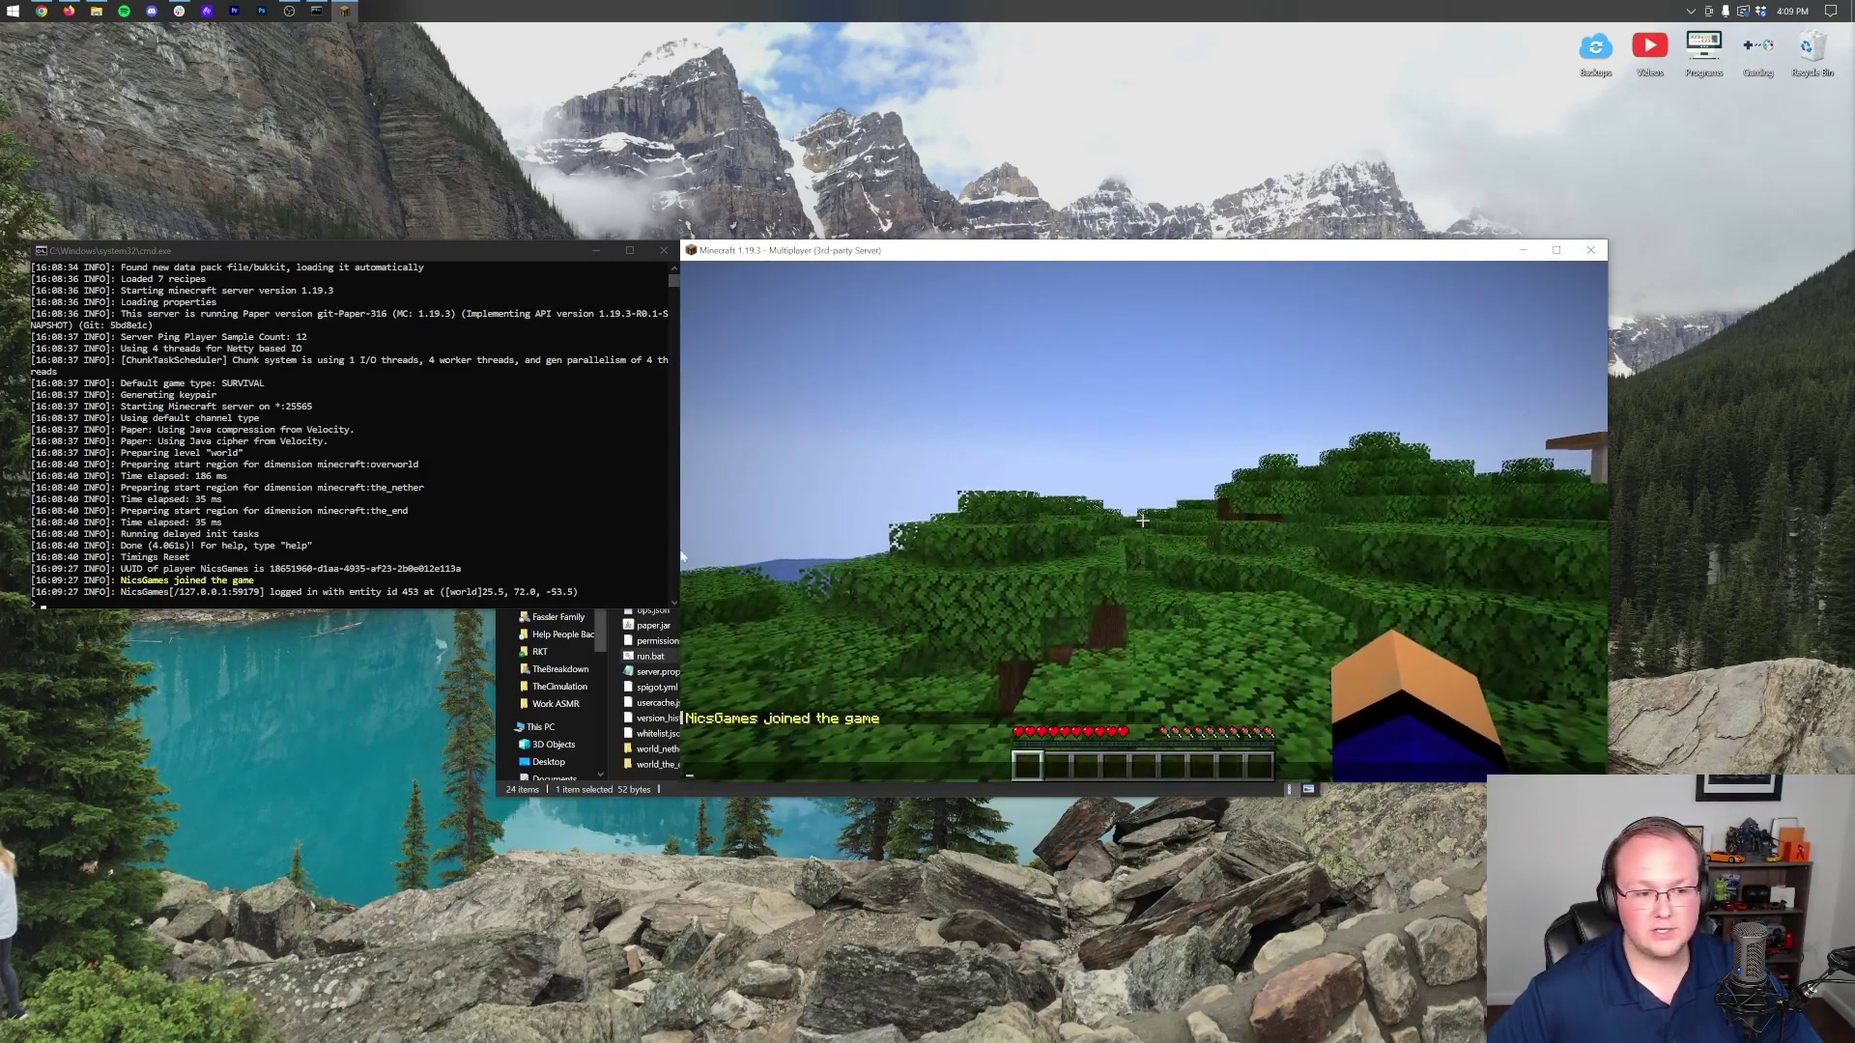
# Grant the player operator status with the op command in the server console
pyautogui.press('w')
pyautogui.press('w')
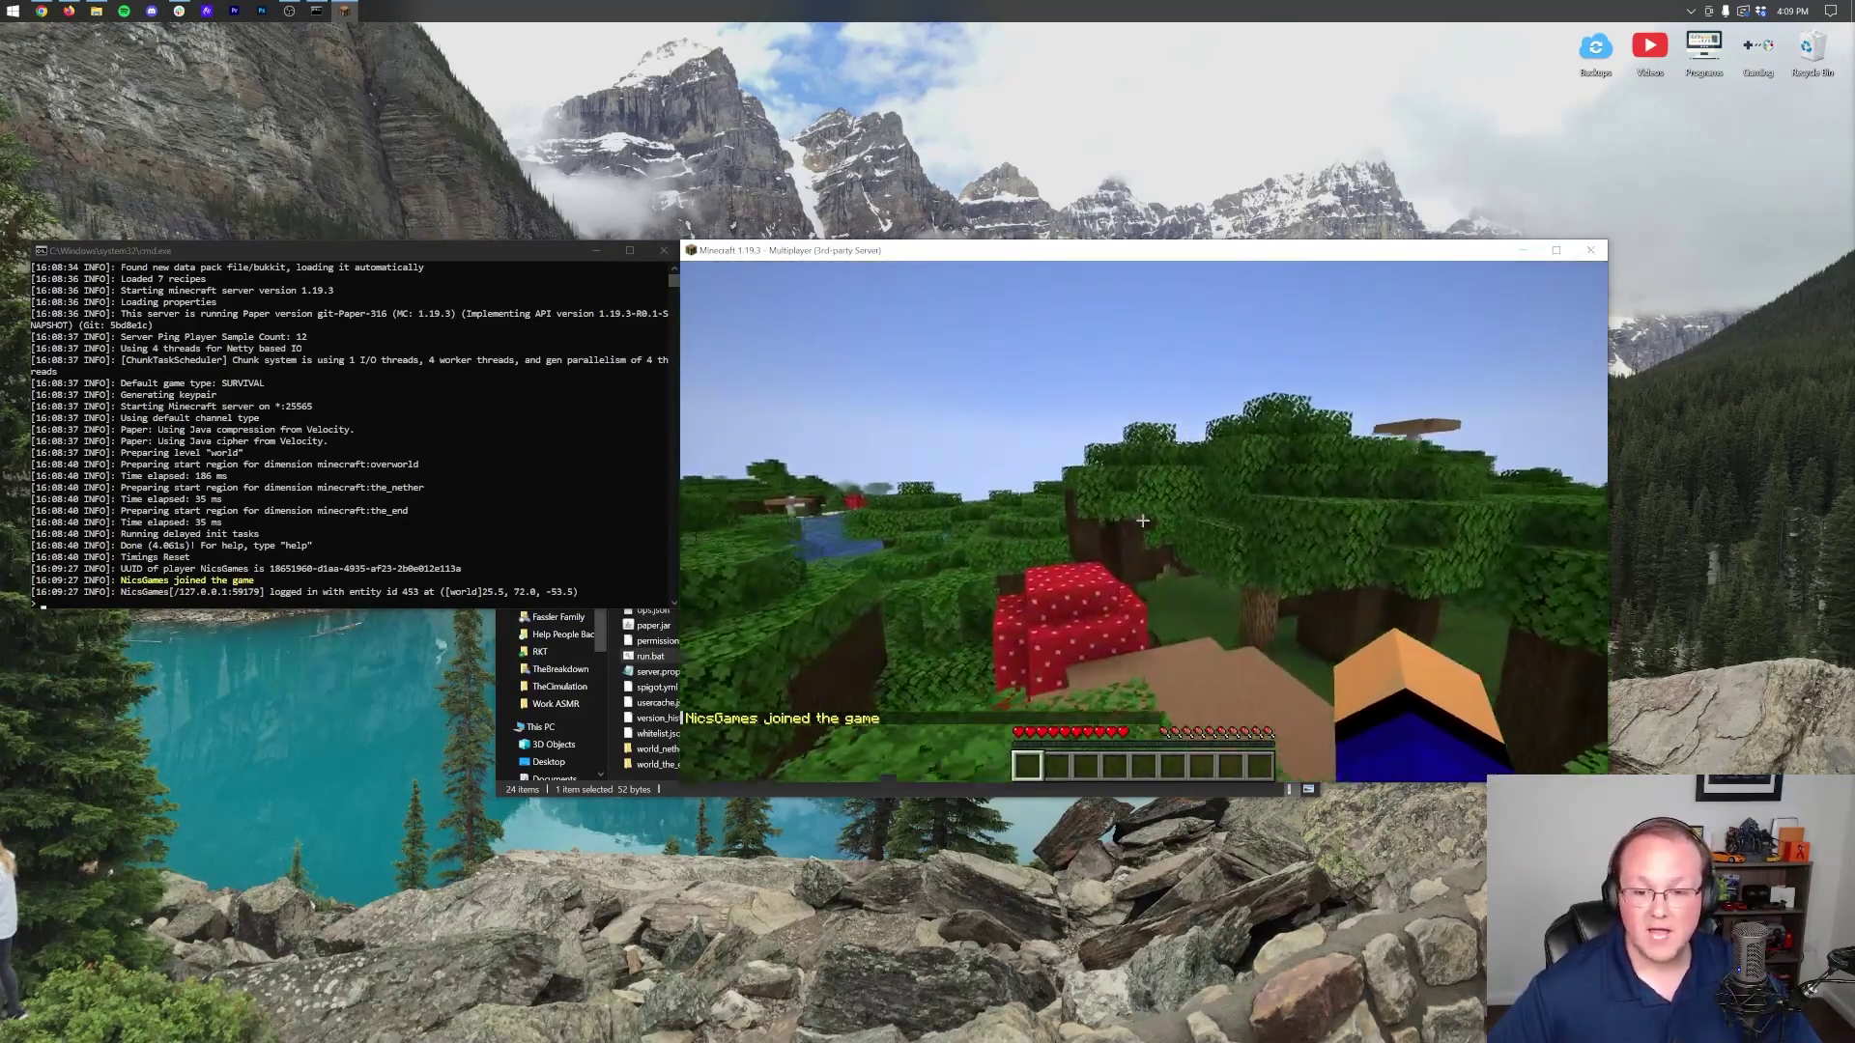
pyautogui.press('w')
pyautogui.hotkey('alt', 'Tab')
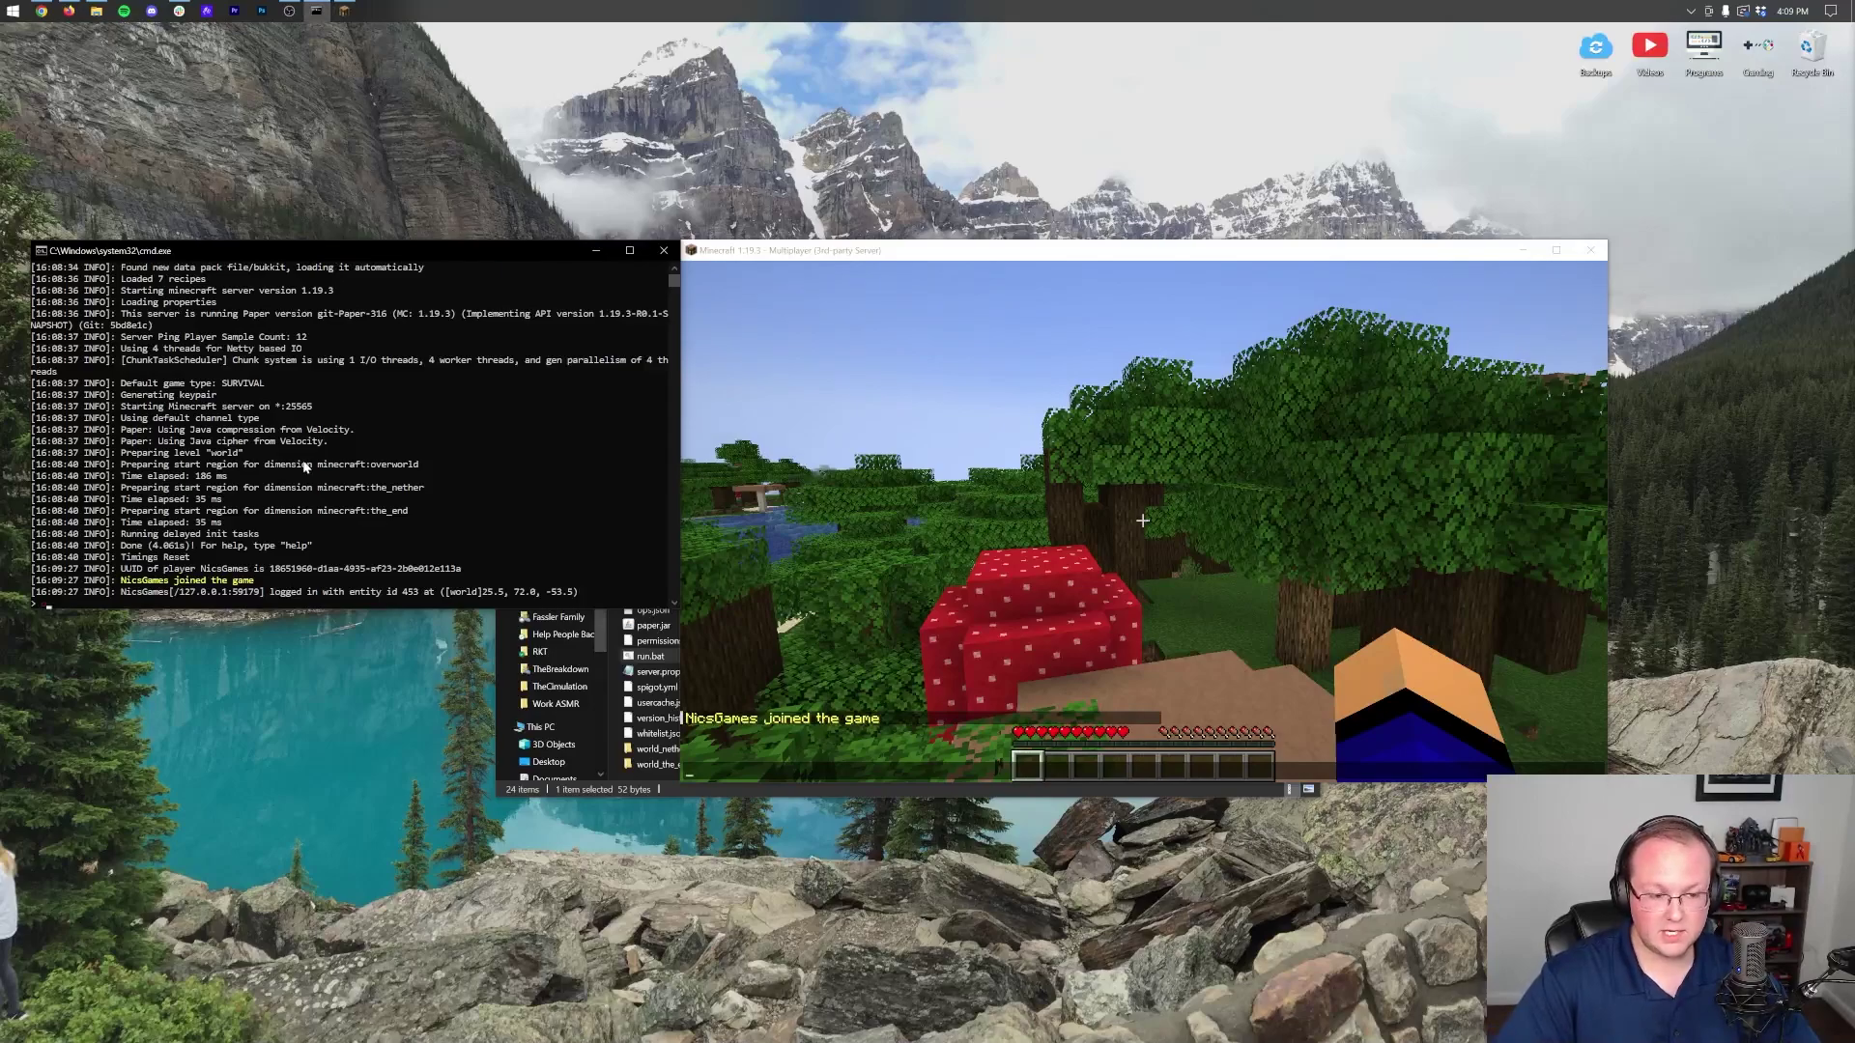
pyautogui.write('op nicsgam')
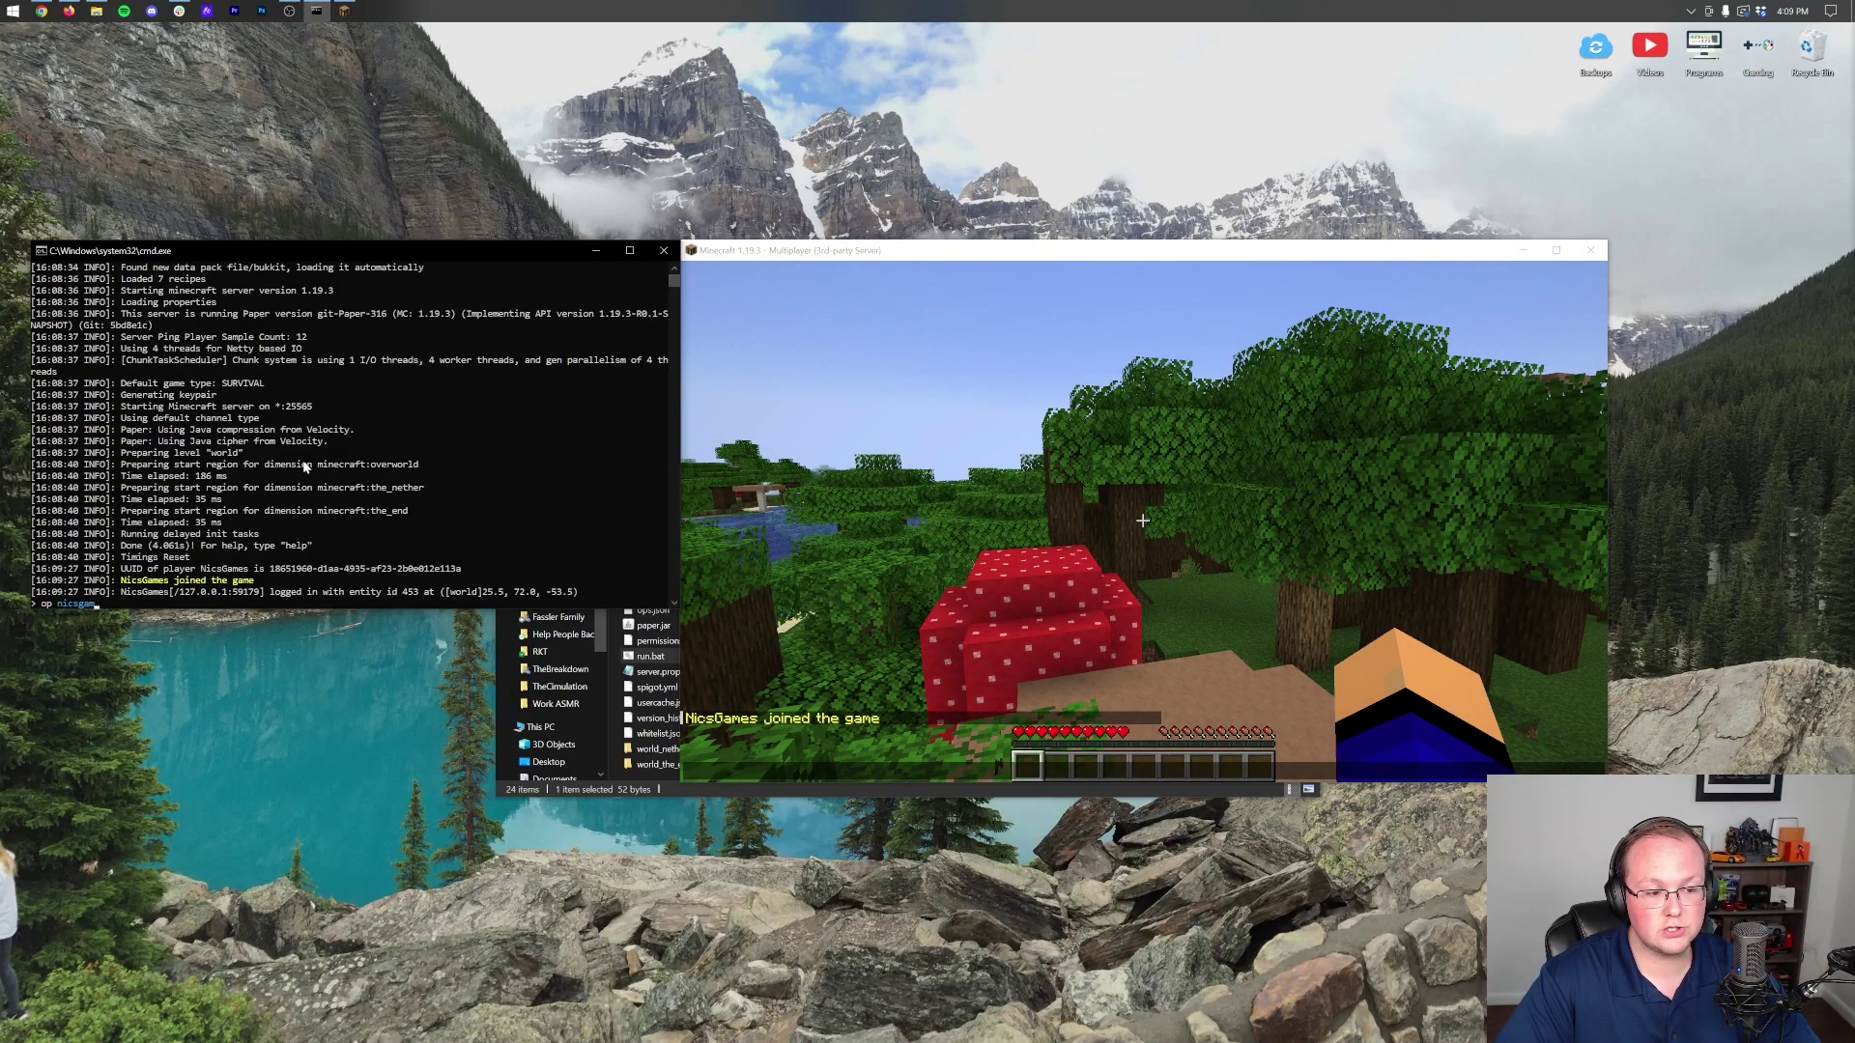
pyautogui.write('es')
pyautogui.press('Return')
# Run /version in Minecraft chat to confirm the latest Paper 1.19.3 build
pyautogui.hotkey('alt', 'Tab')
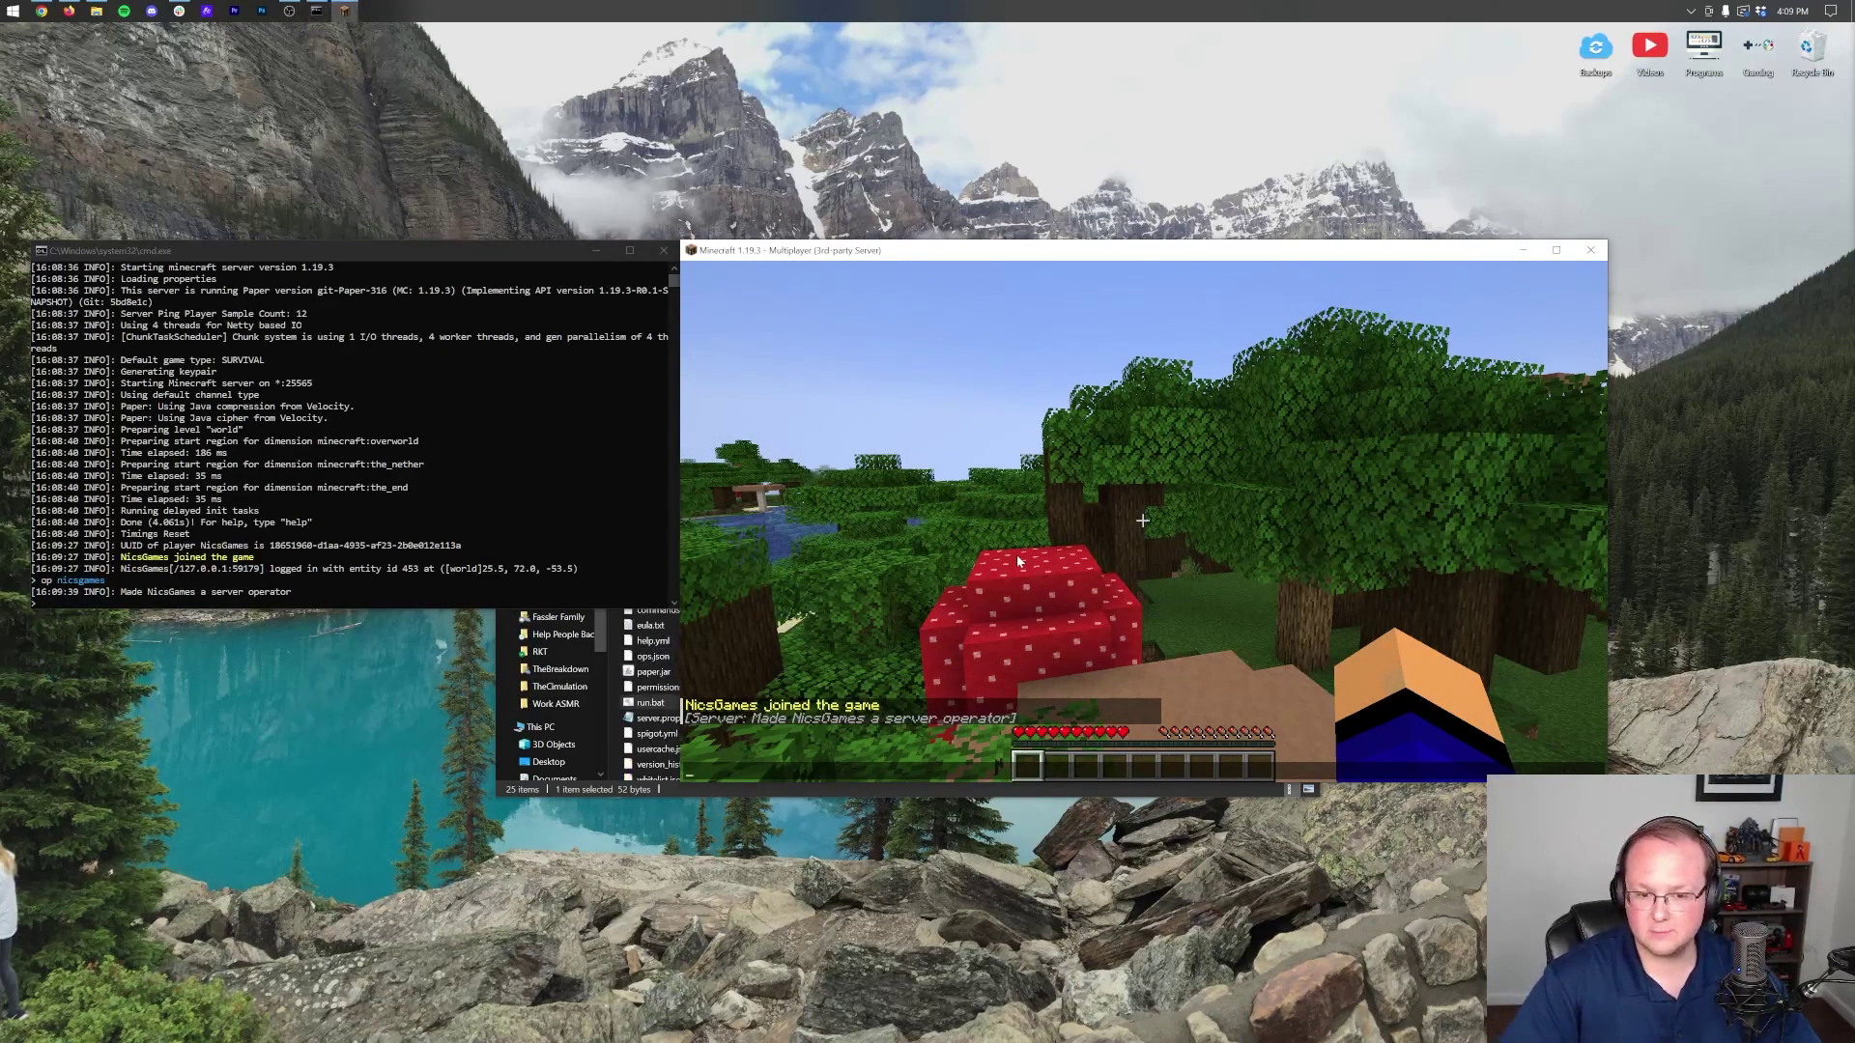
pyautogui.write('/version')
pyautogui.press('Return')
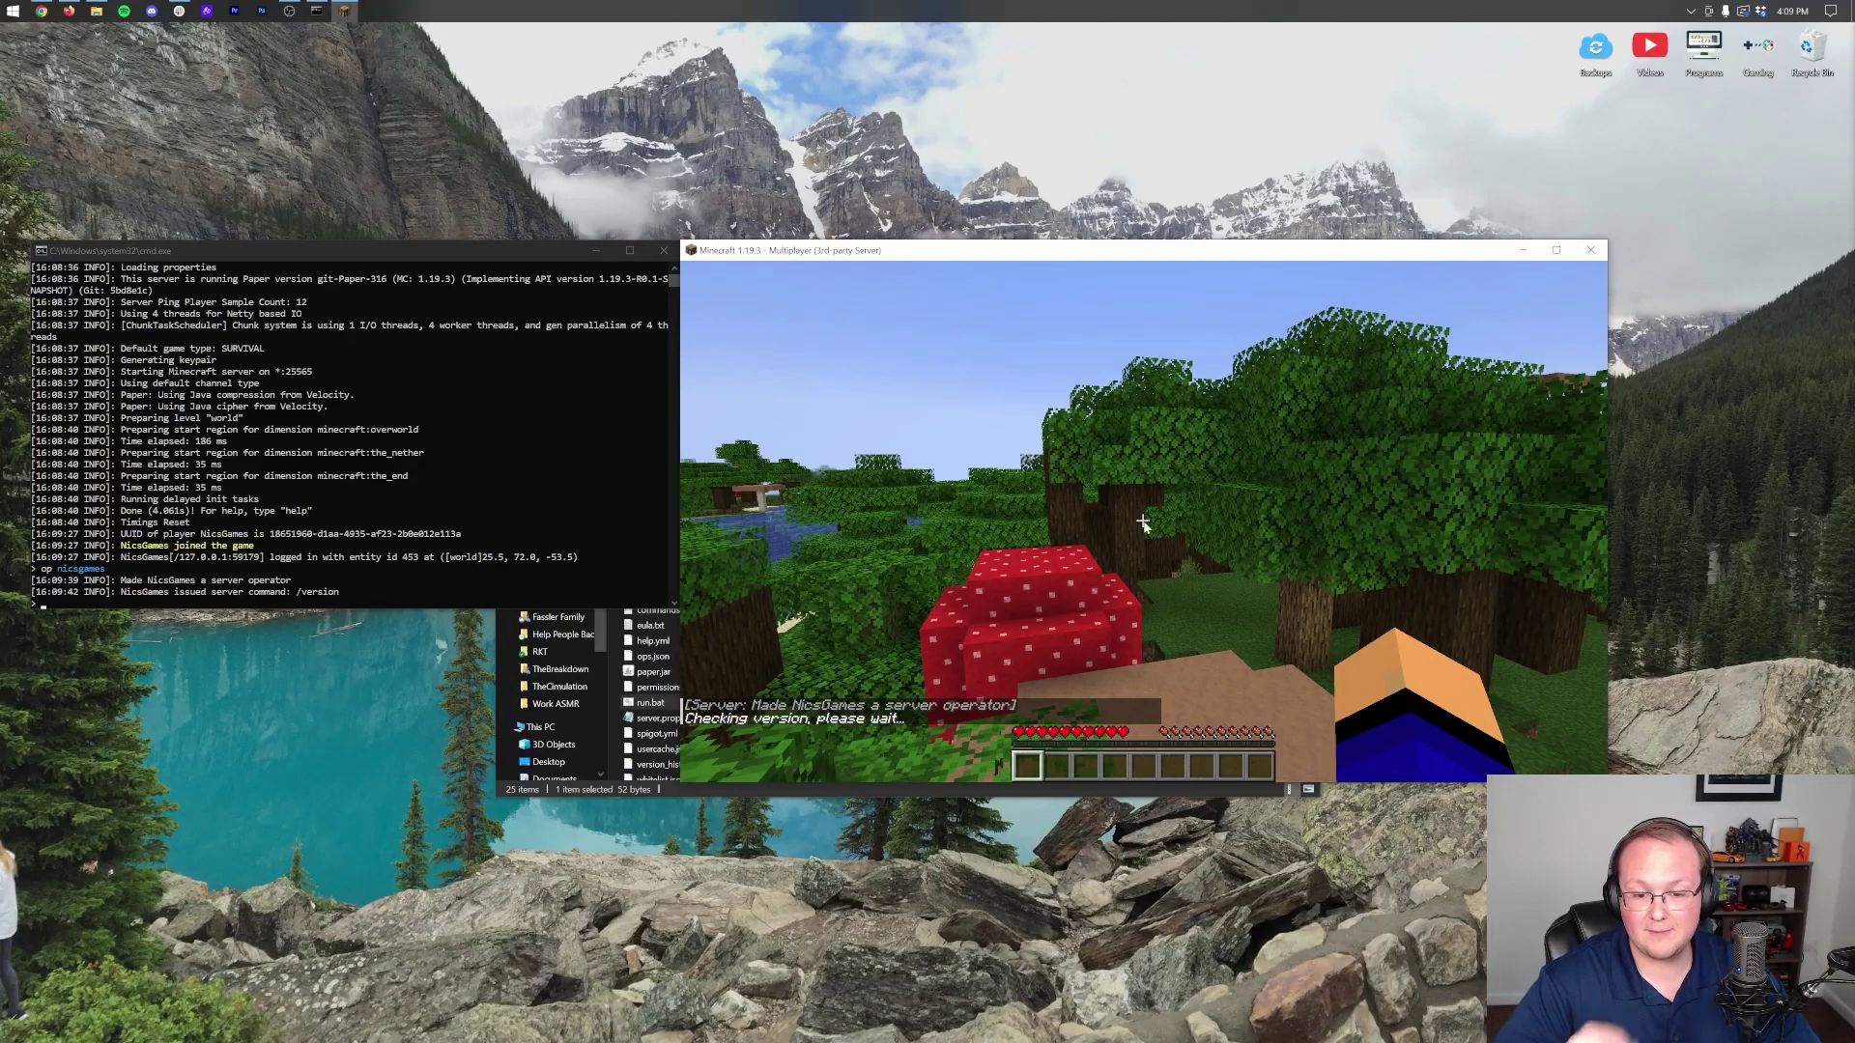
pyautogui.press('t')
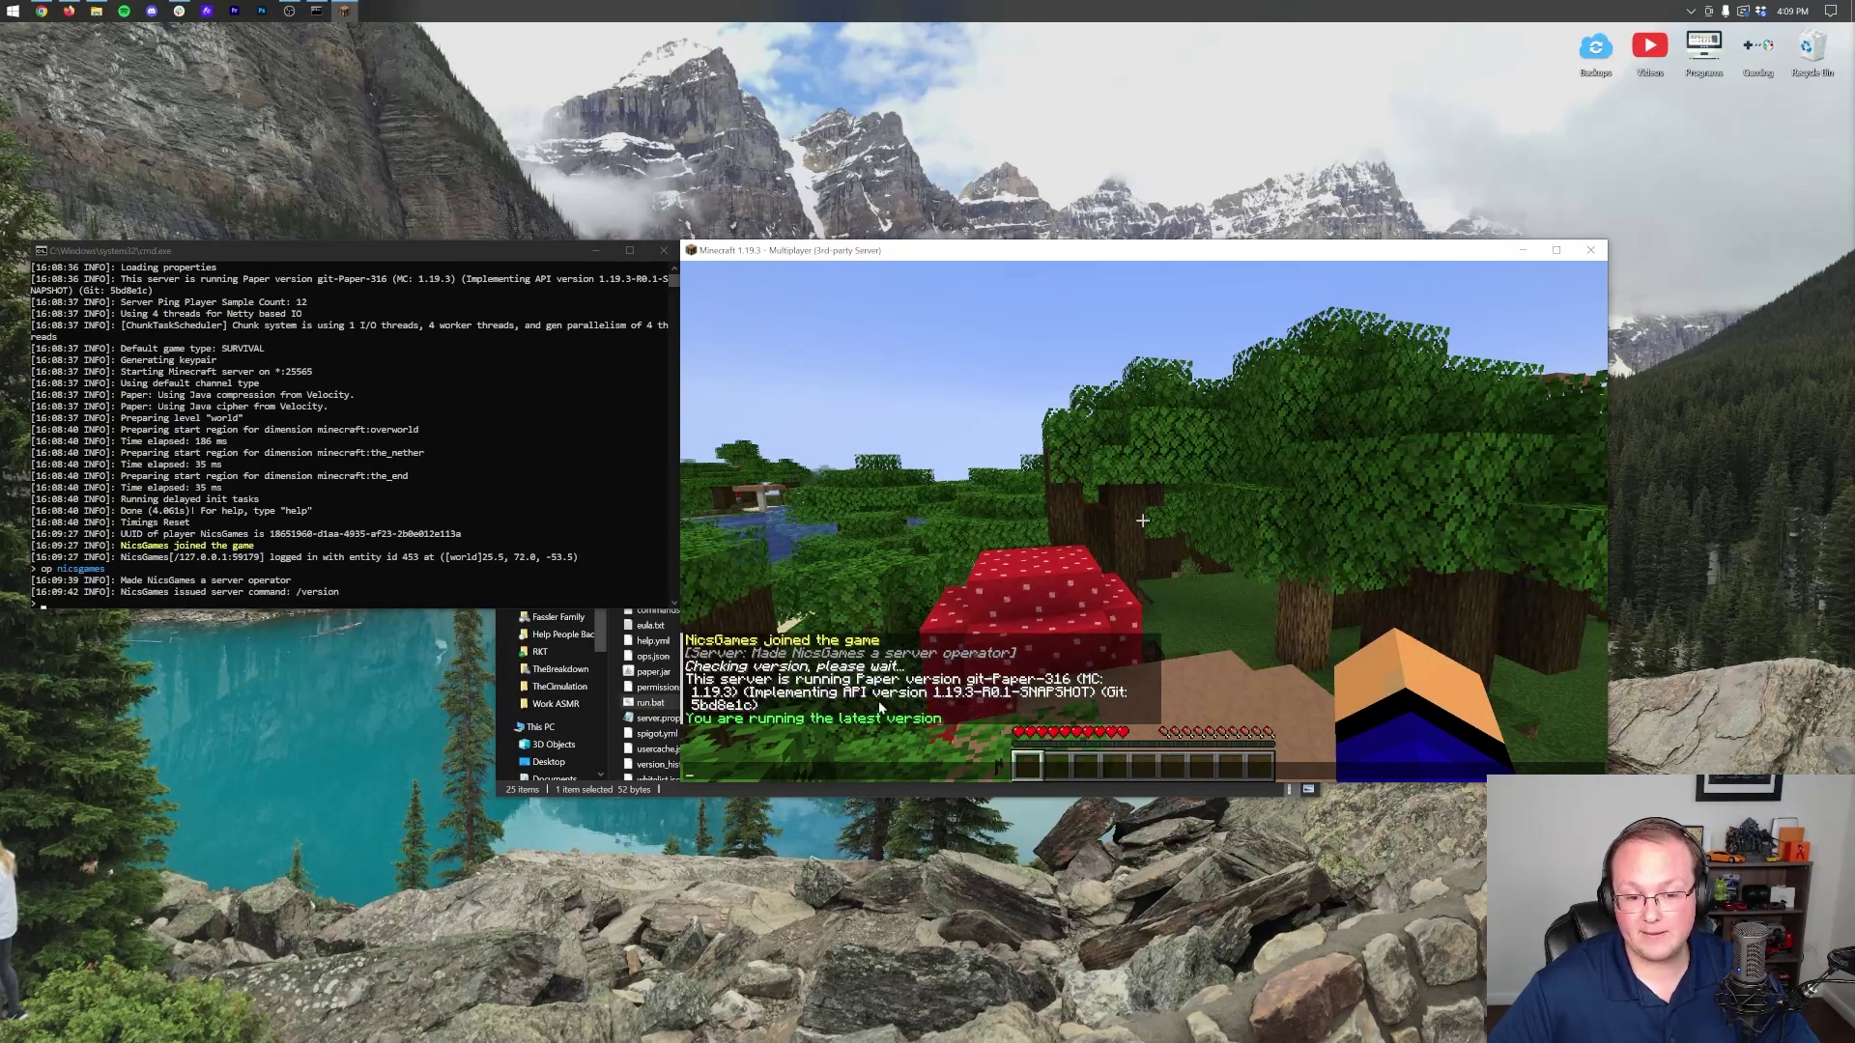
pyautogui.press('Escape')
# Walk over the leaf canopy toward the lake and reopen the chat history
pyautogui.press('w')
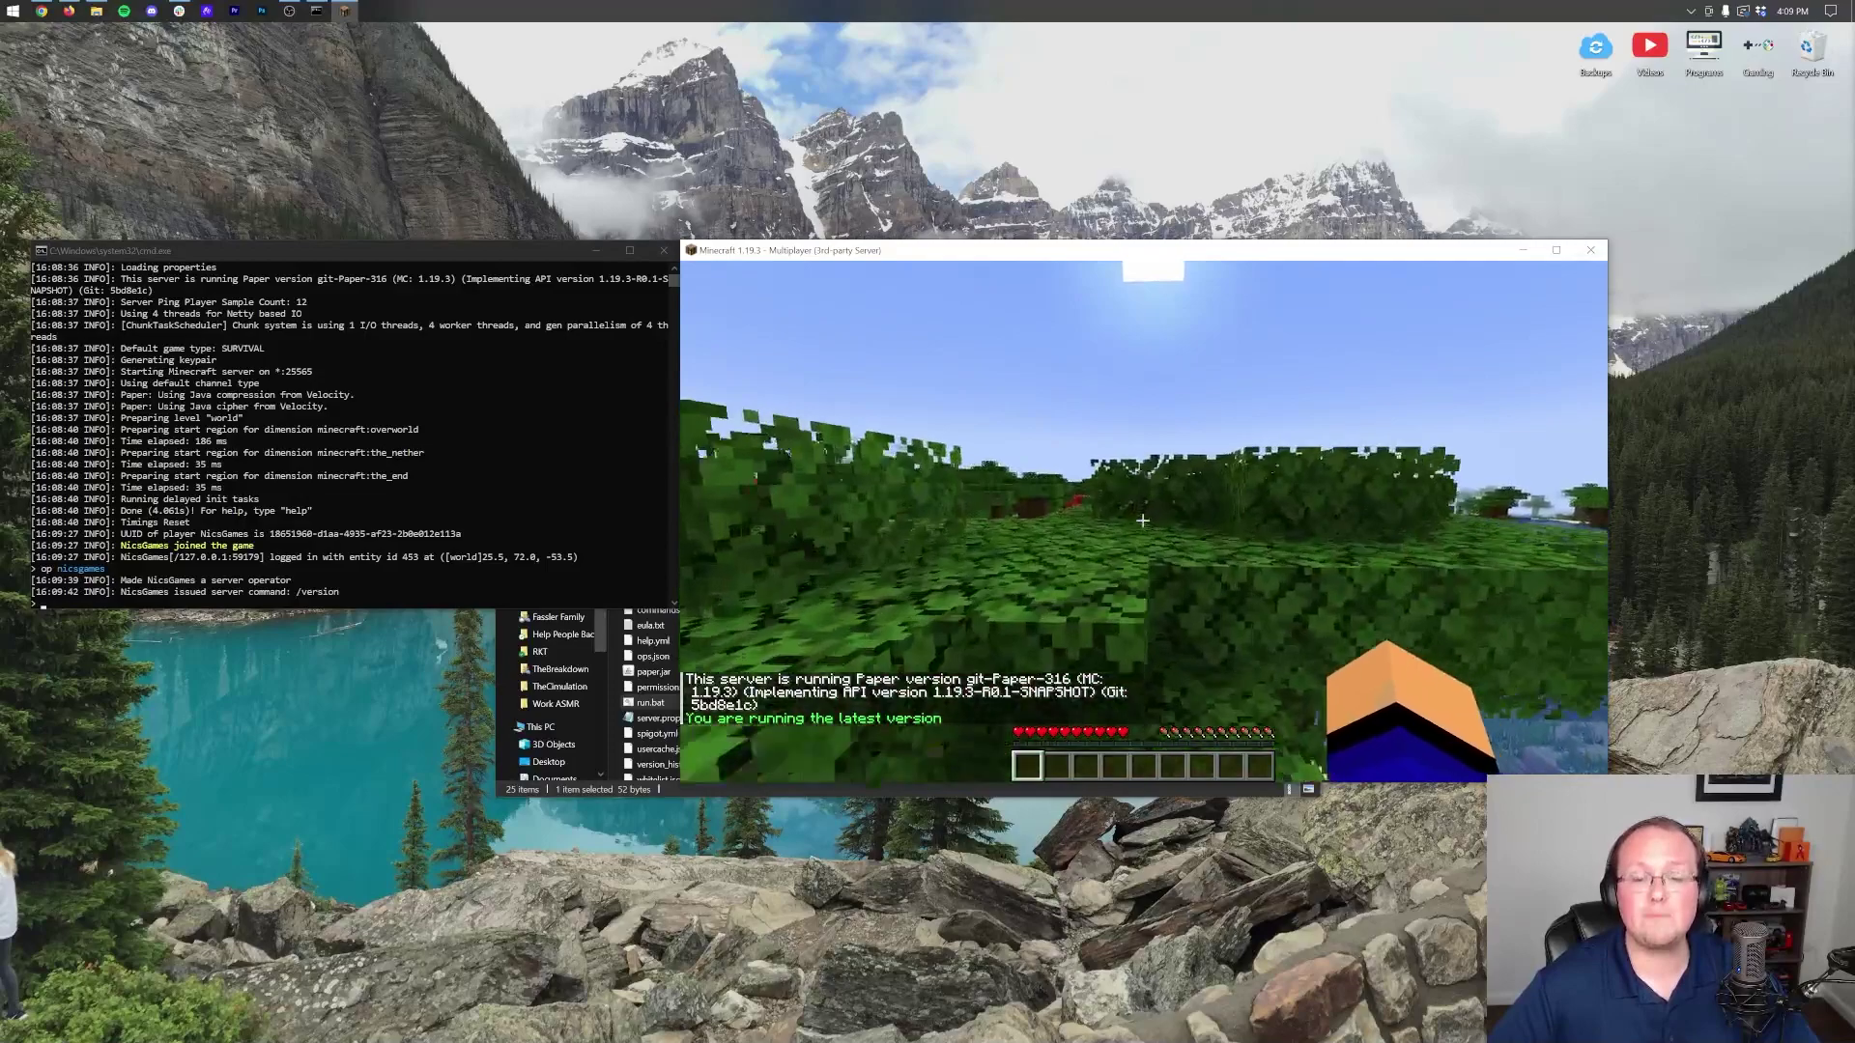
pyautogui.press('space')
pyautogui.press('w')
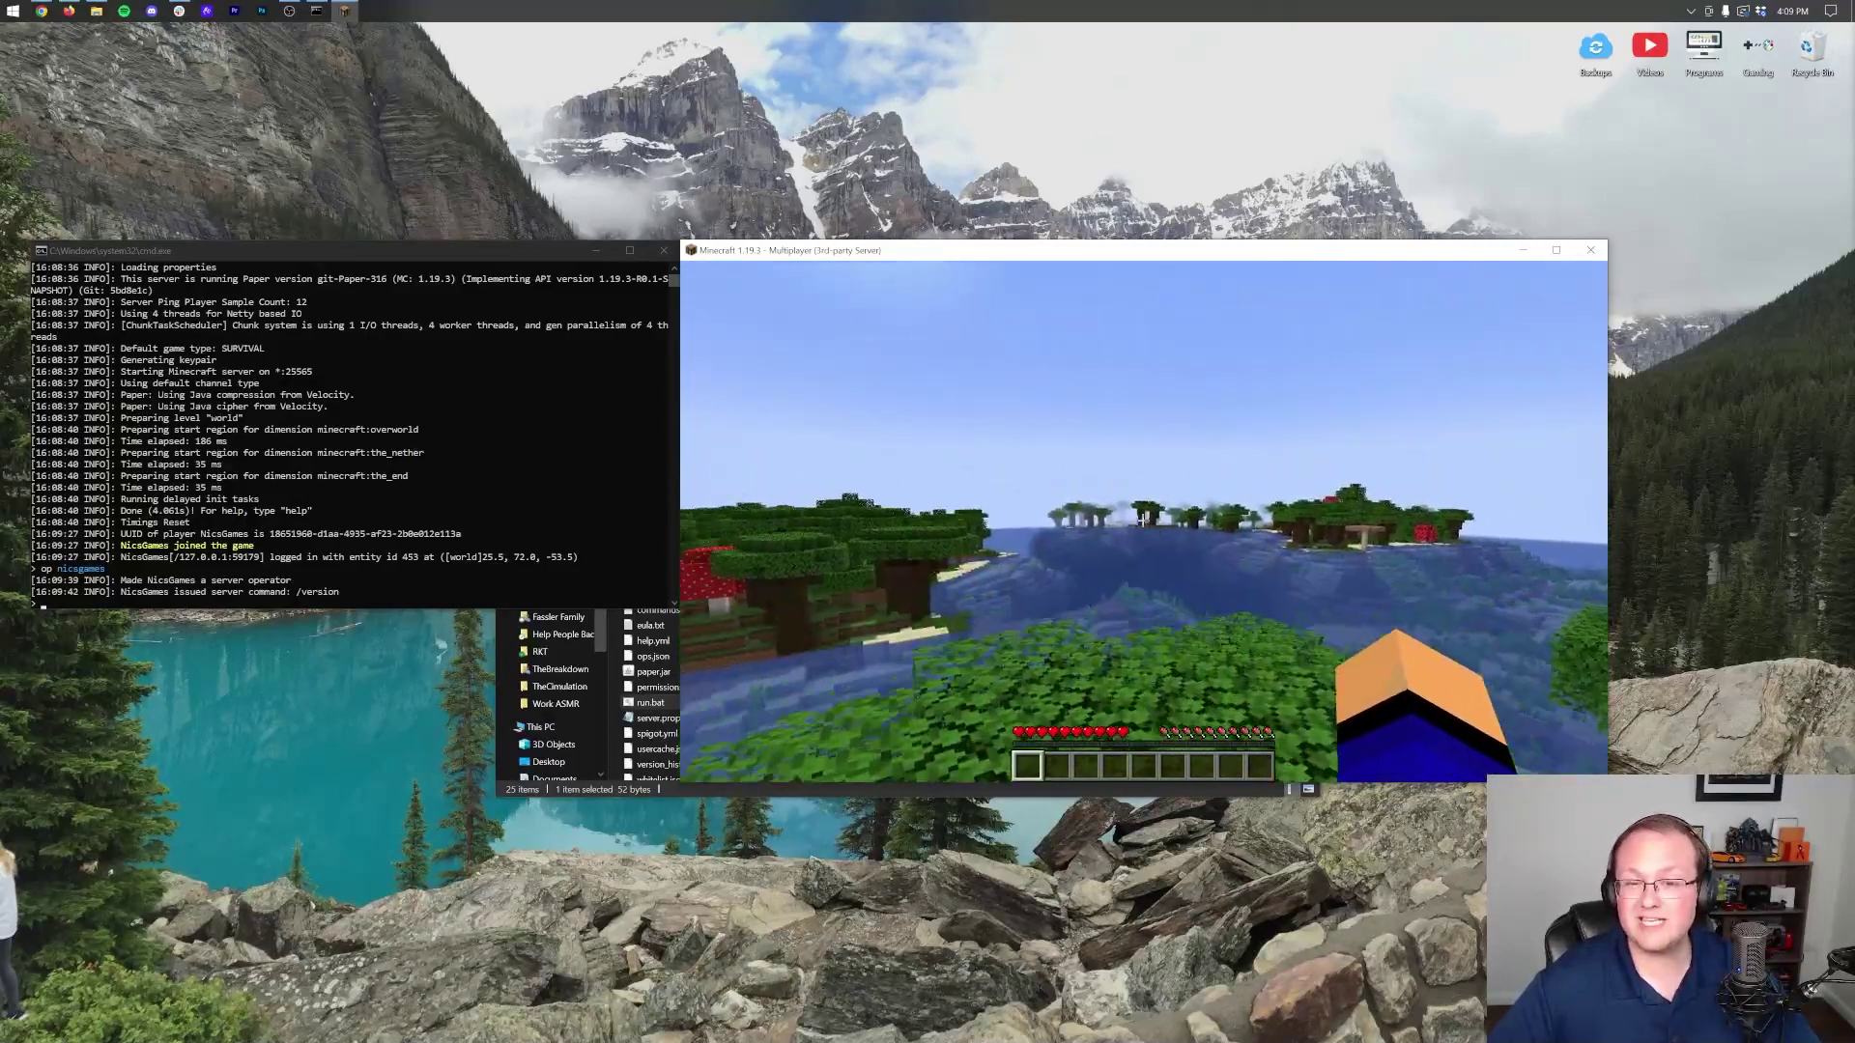
pyautogui.press('t')
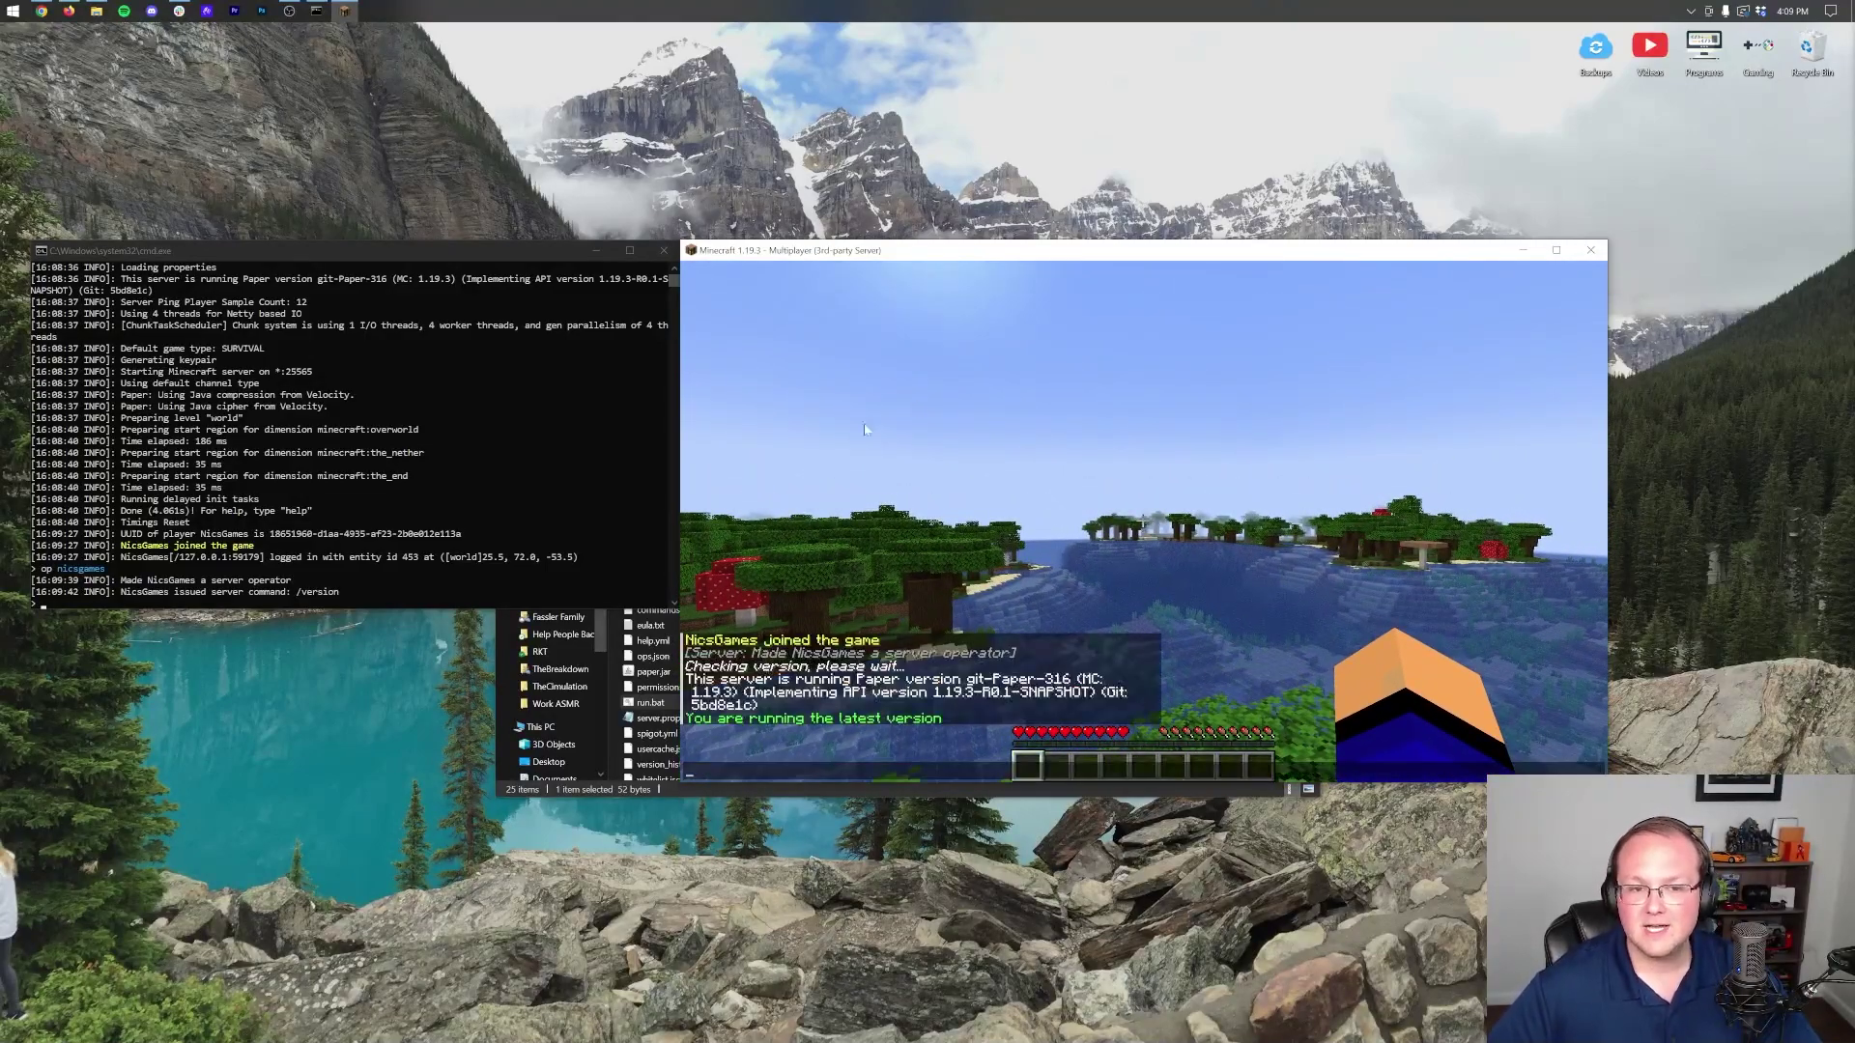
pyautogui.click(42, 11)
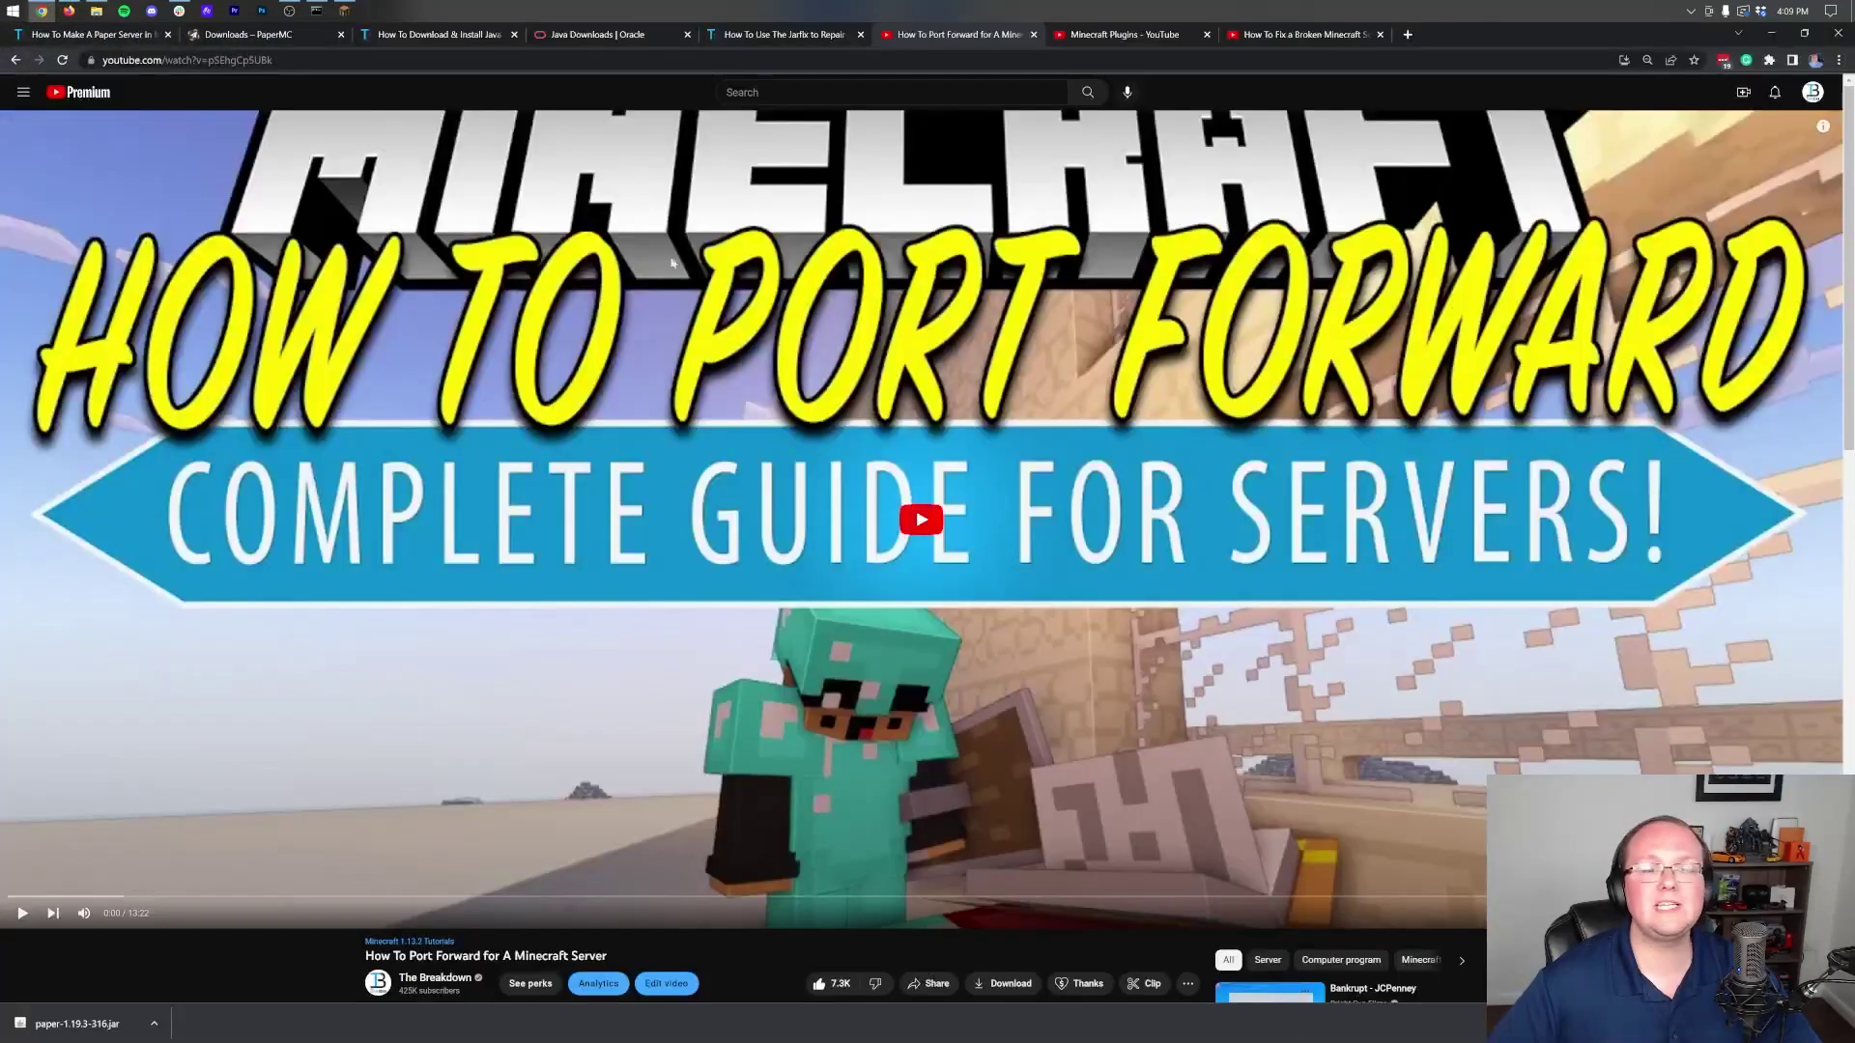
# Scroll through the port forwarding video page
pyautogui.scroll(-5, 982, 452)
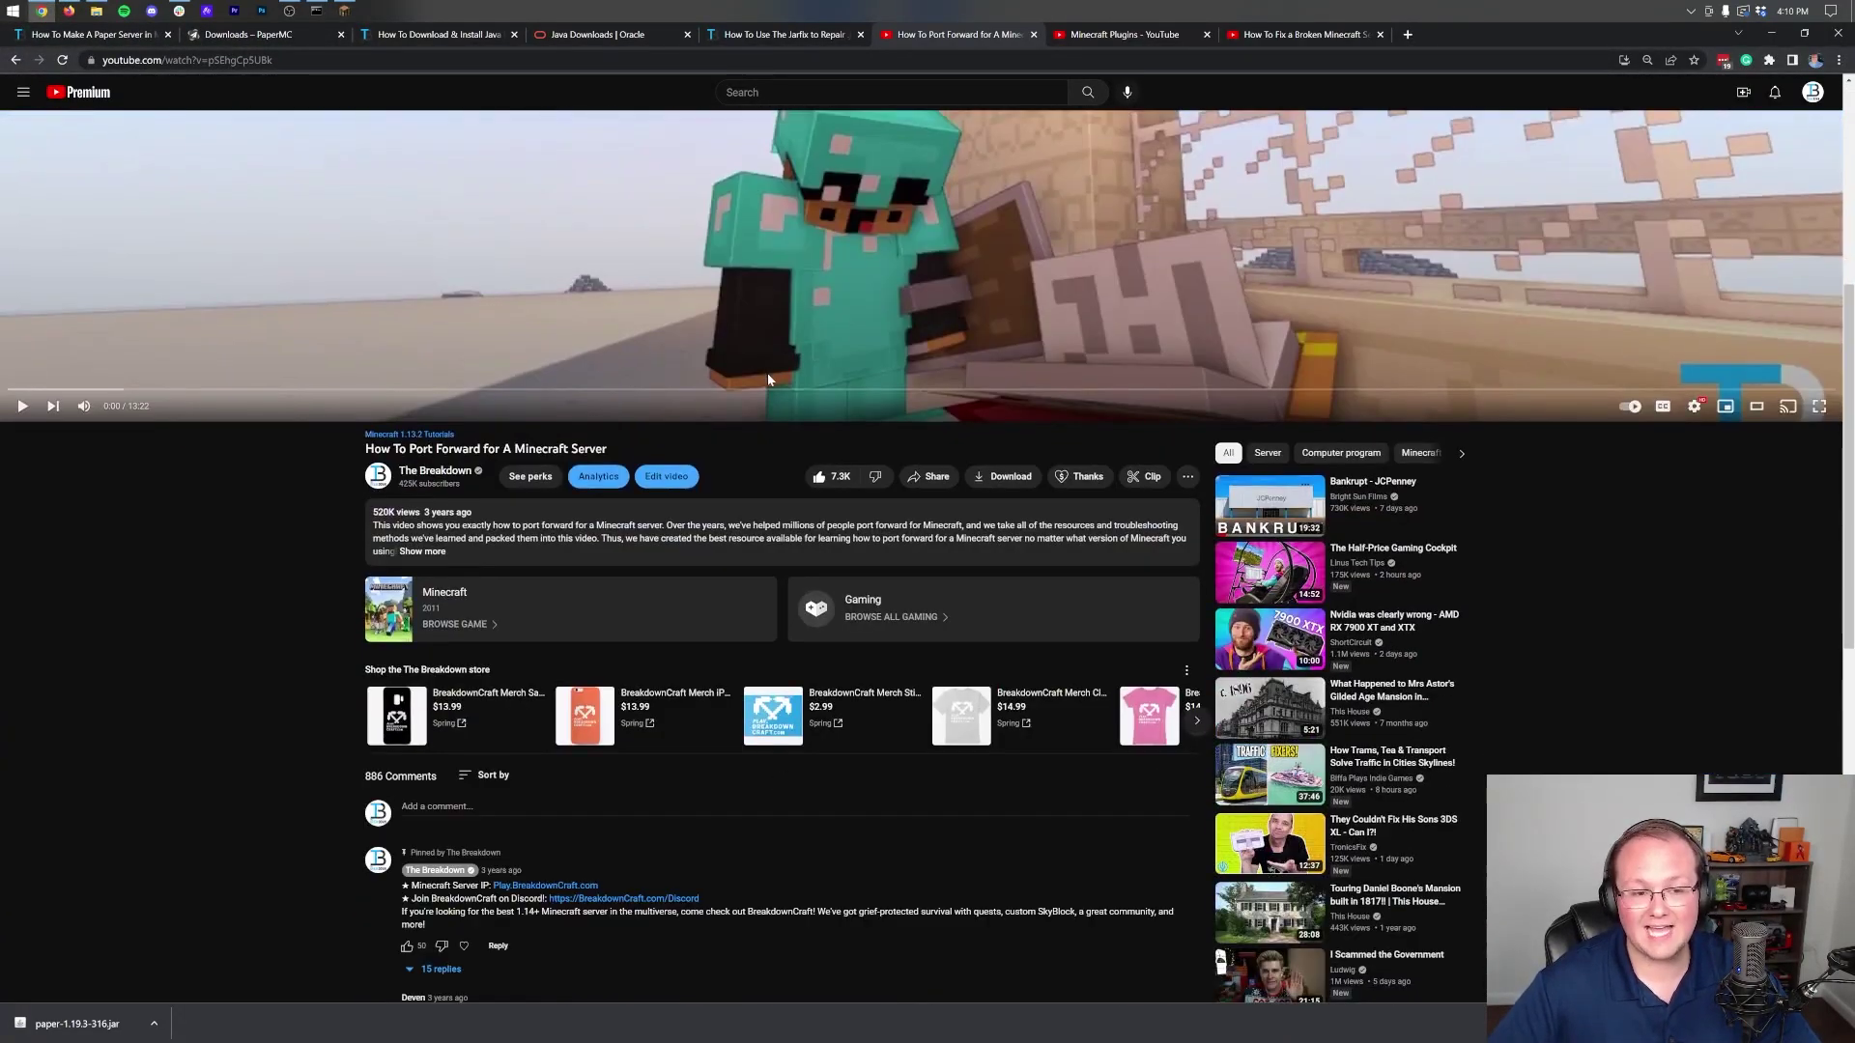
pyautogui.scroll(5, 768, 380)
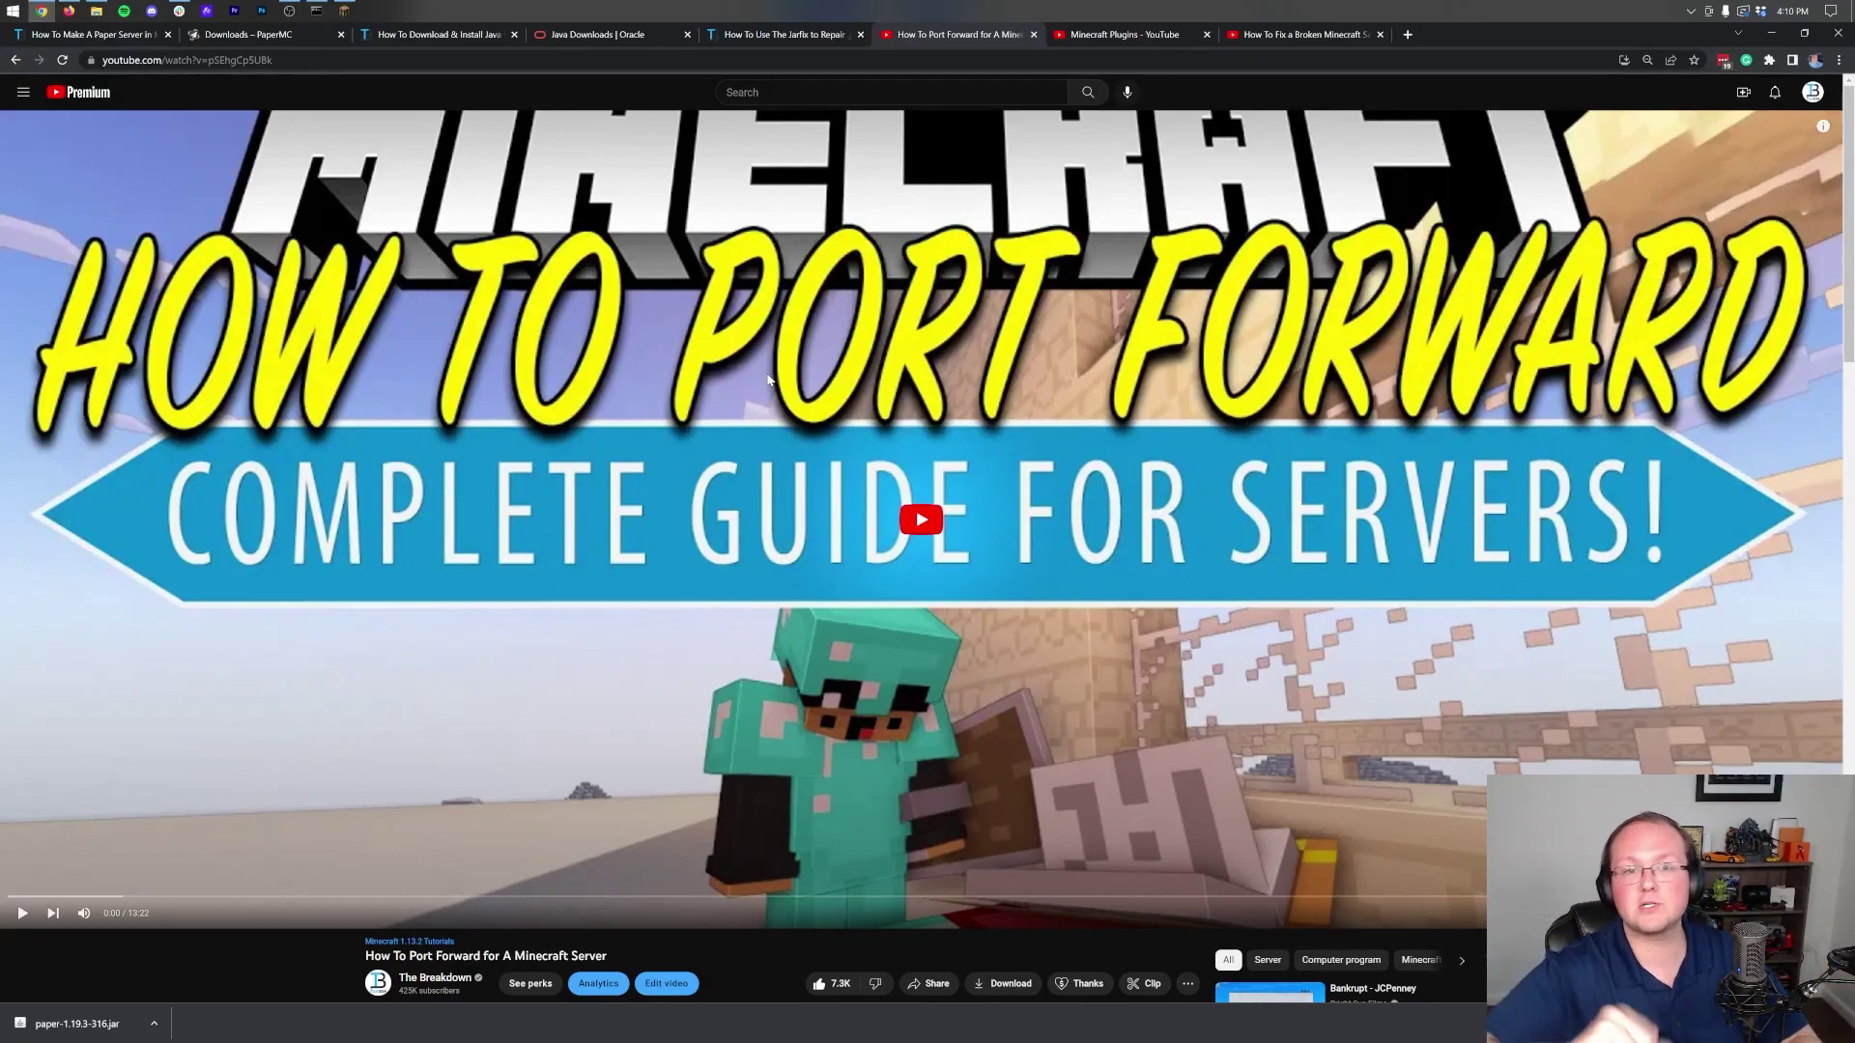
pyautogui.scroll(-10, 895, 384)
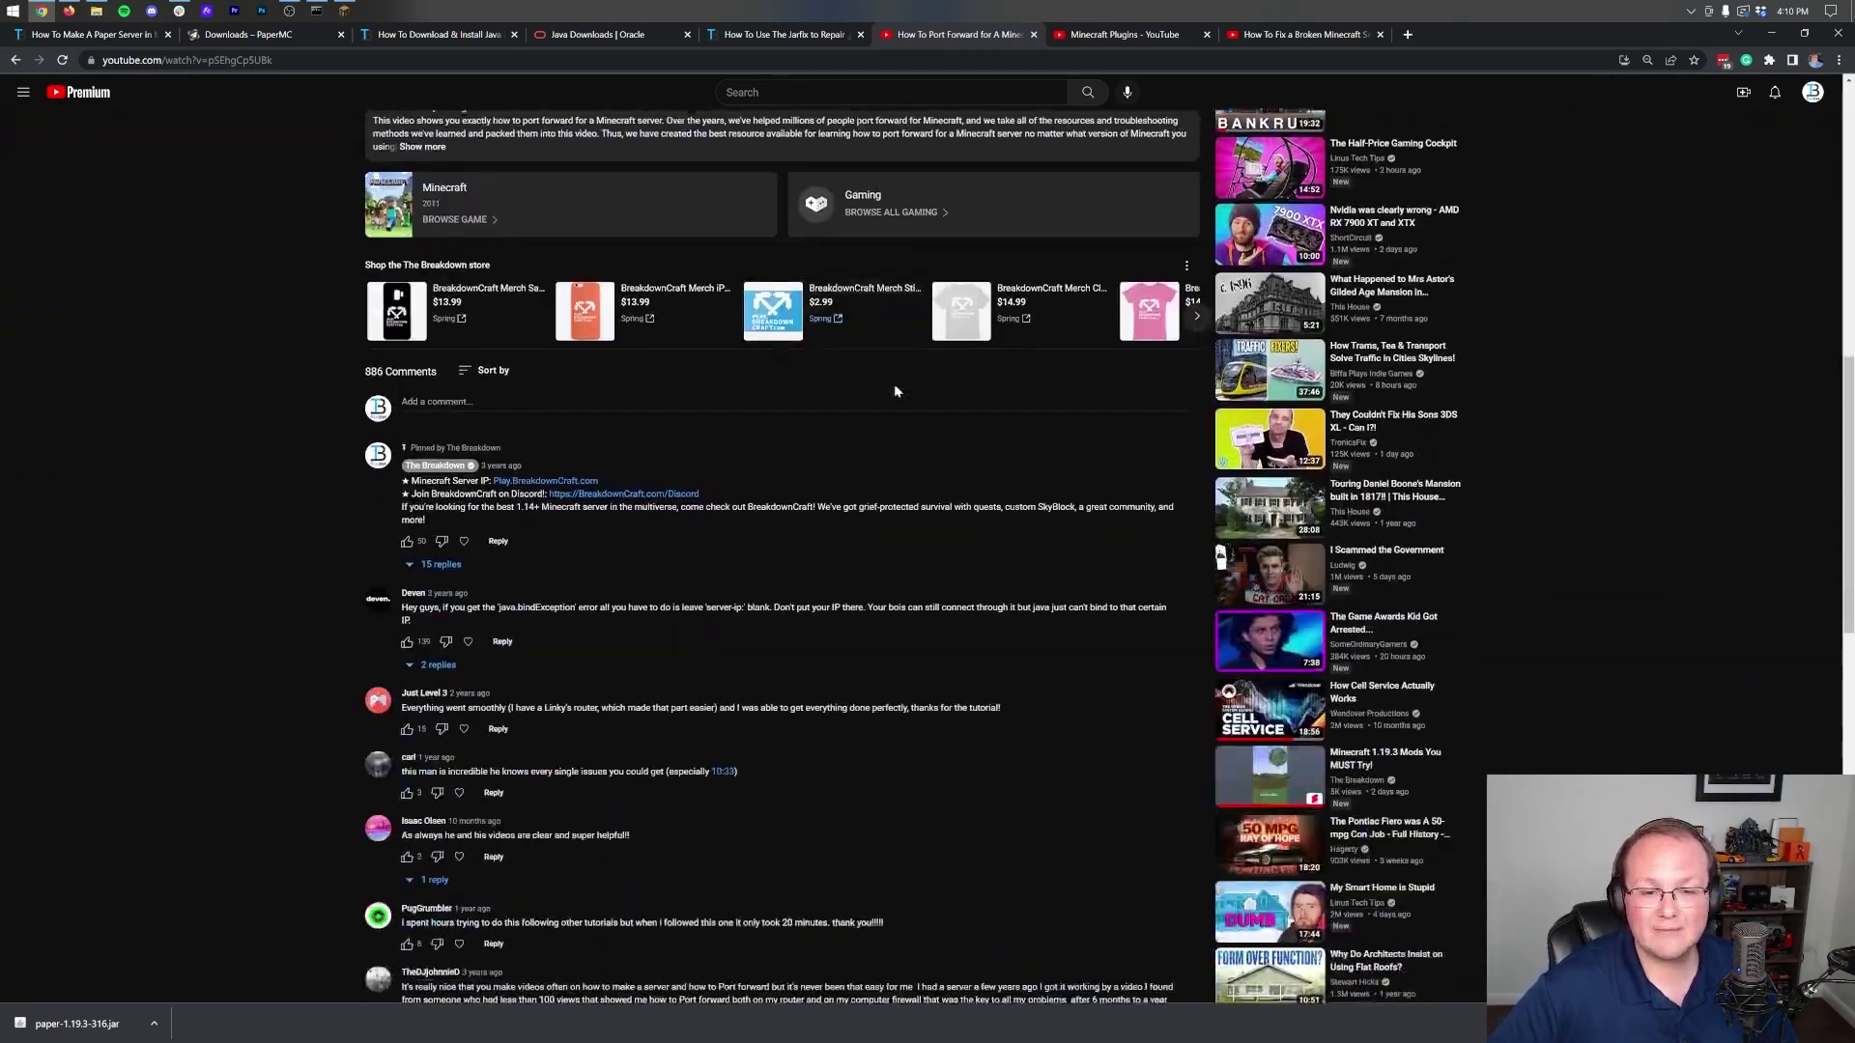
pyautogui.scroll(3, 853, 406)
pyautogui.scroll(-5, 853, 405)
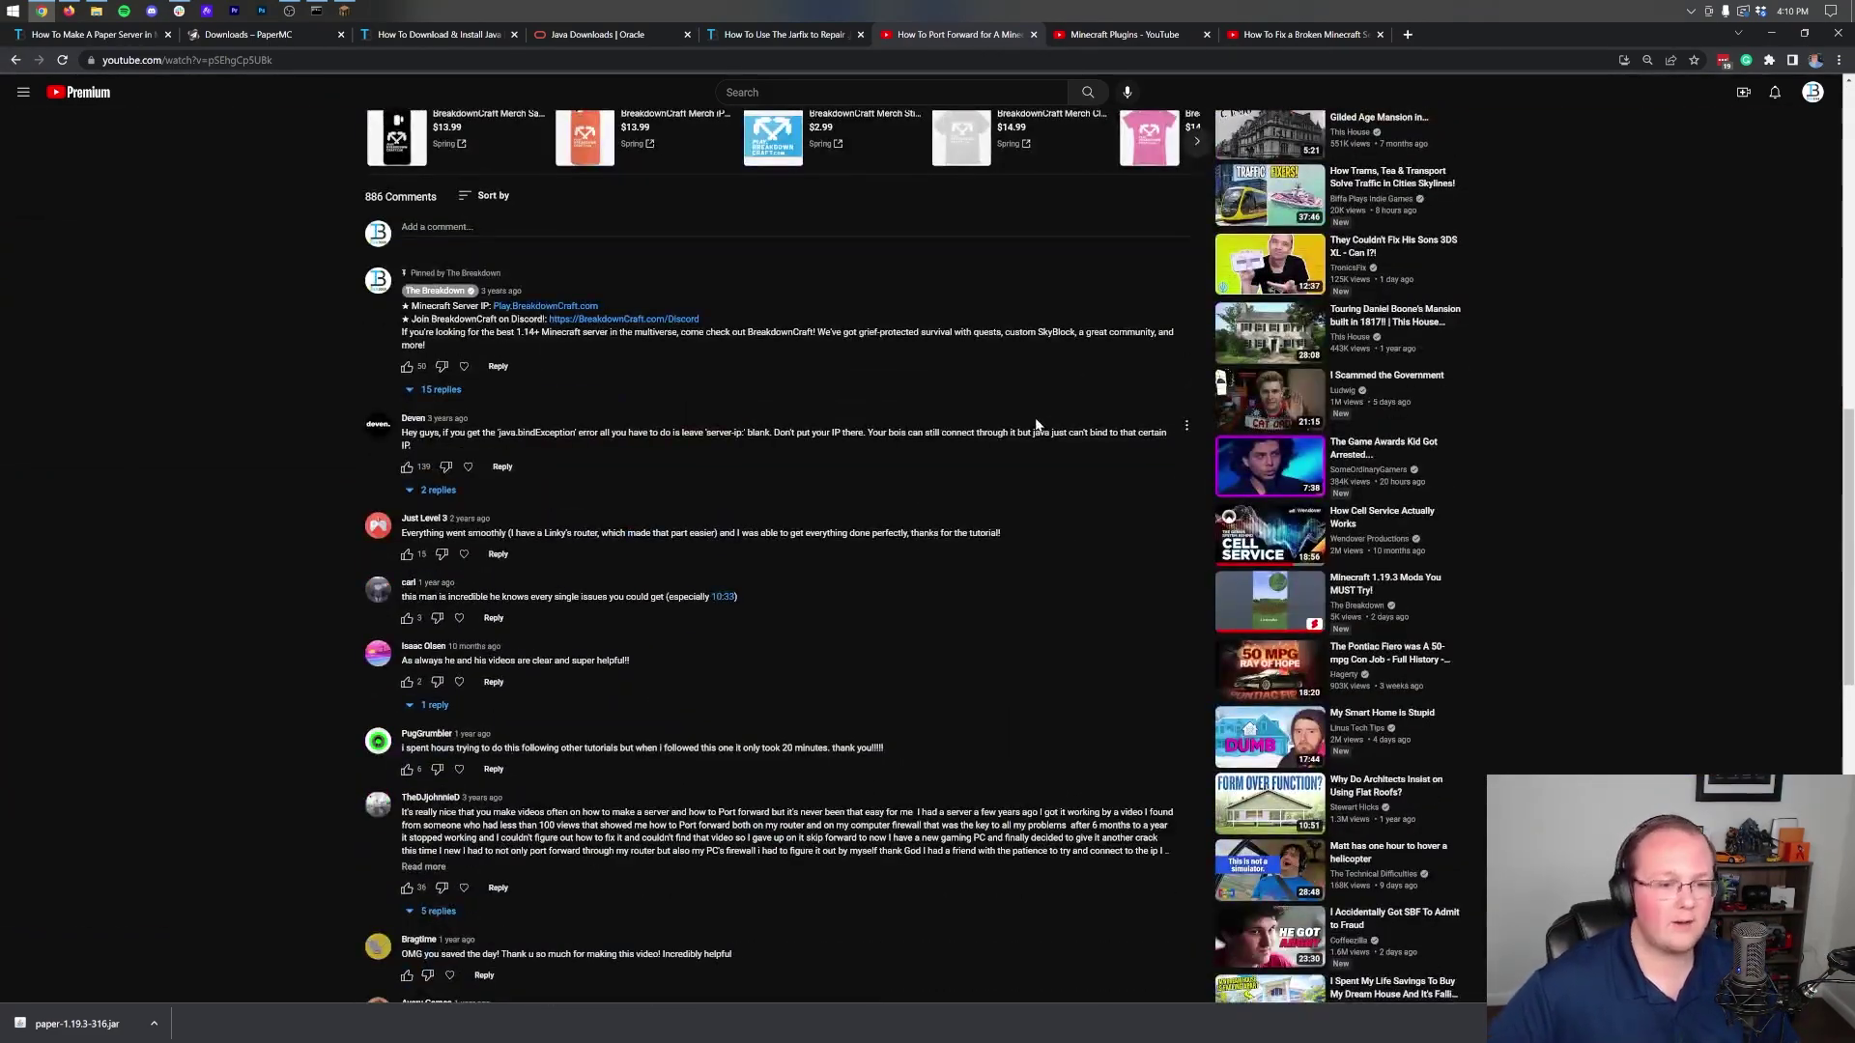
pyautogui.scroll(10, 1037, 425)
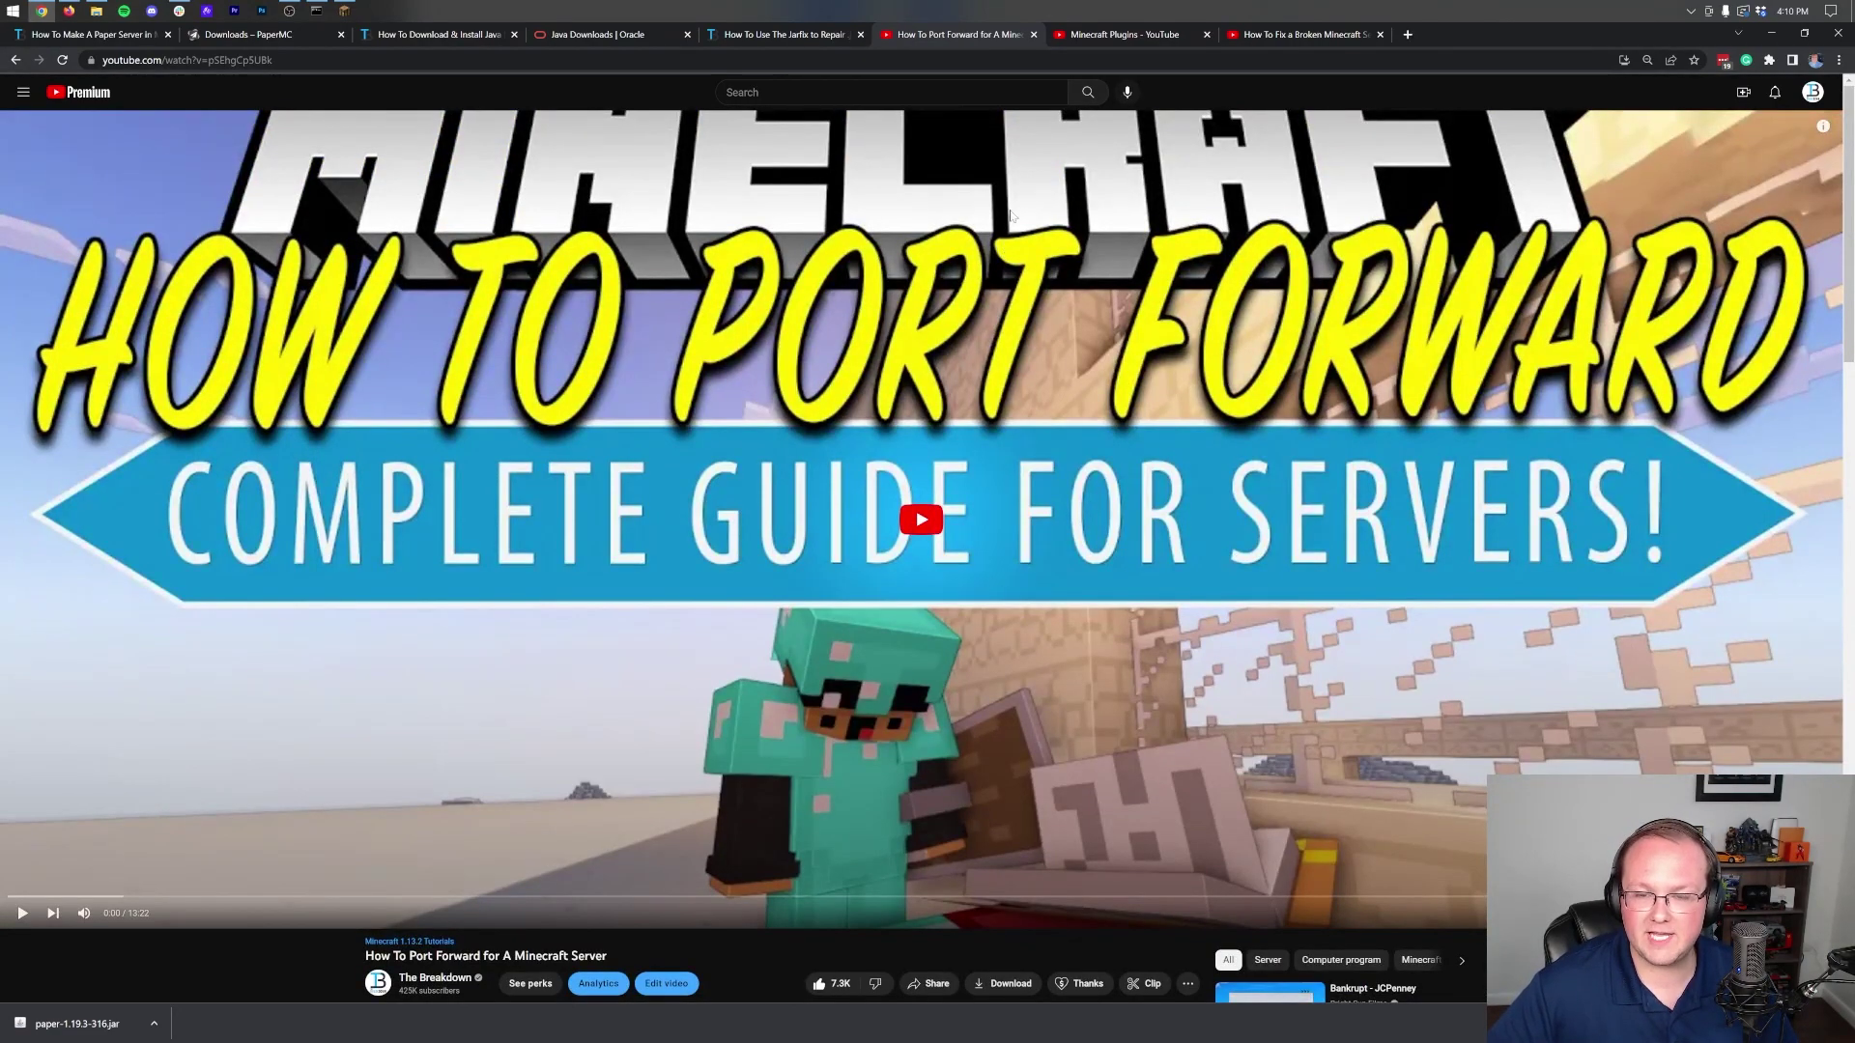
# Browse the server tutorials in the Minecraft Plugins playlist
pyautogui.click(1111, 35)
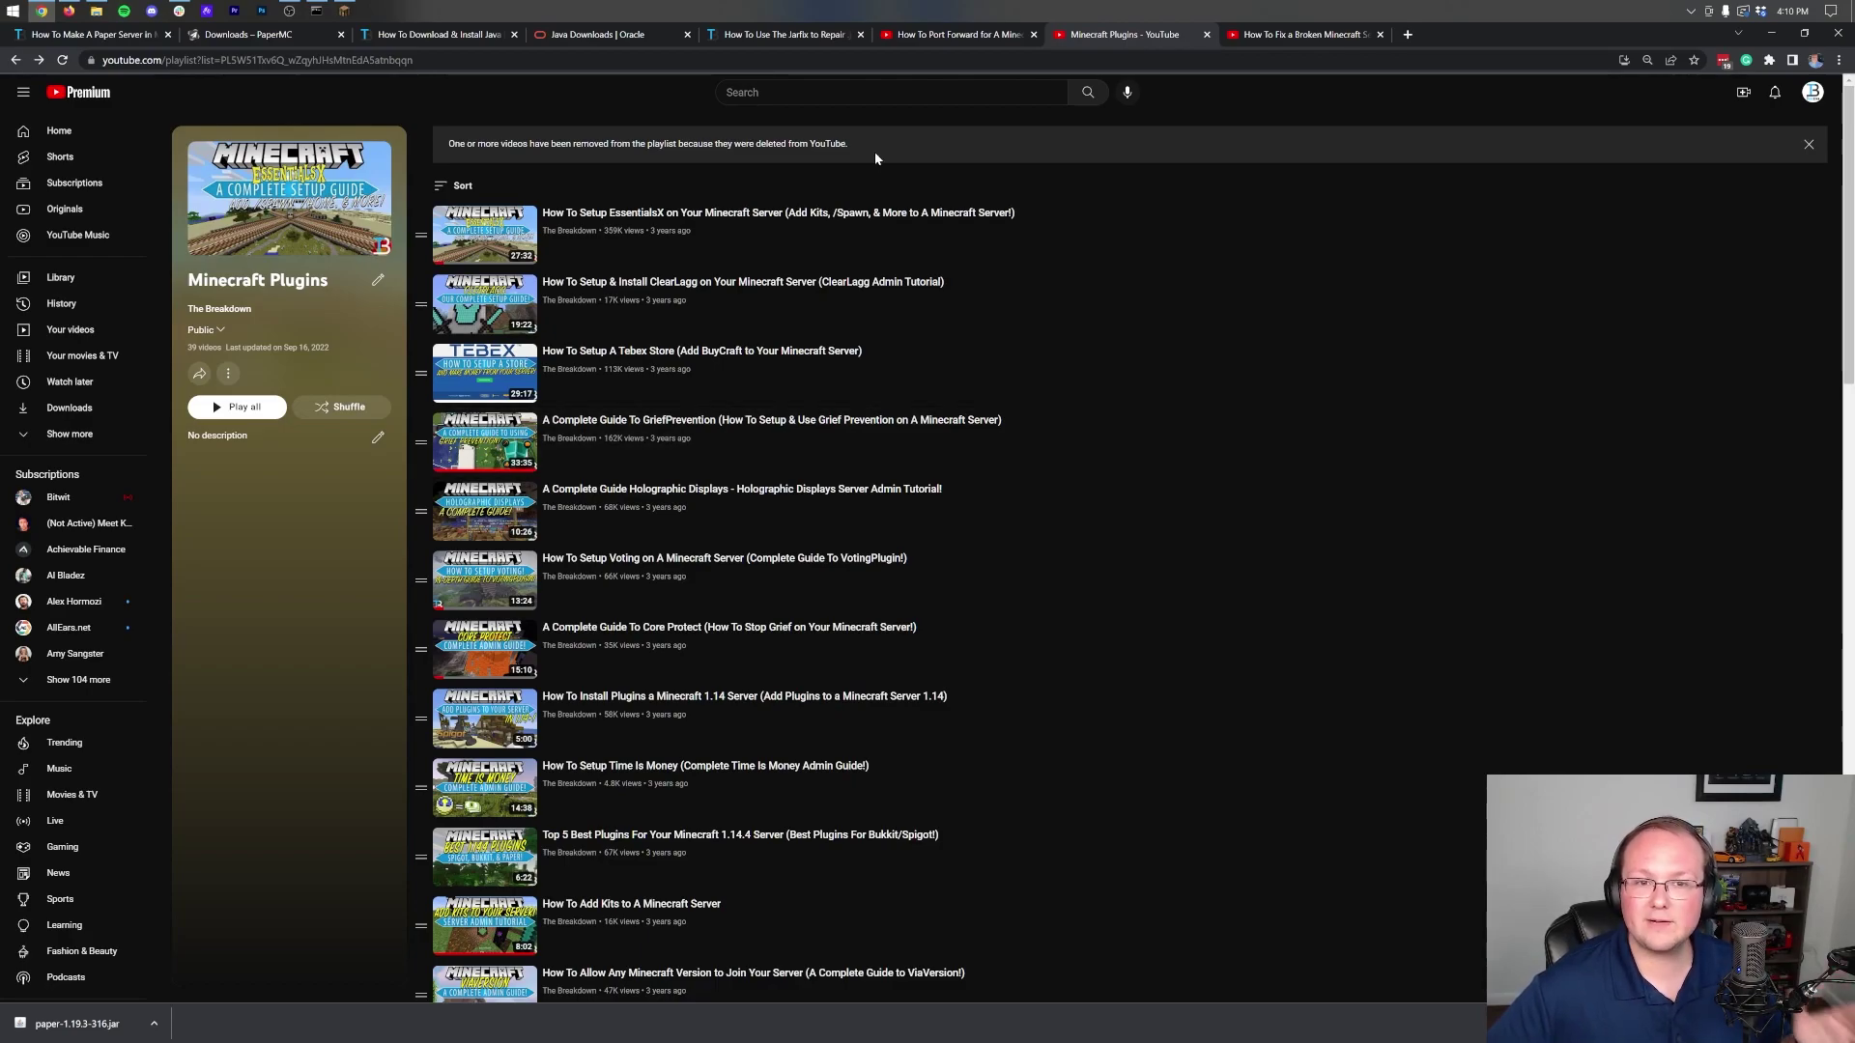
pyautogui.scroll(-2, 676, 222)
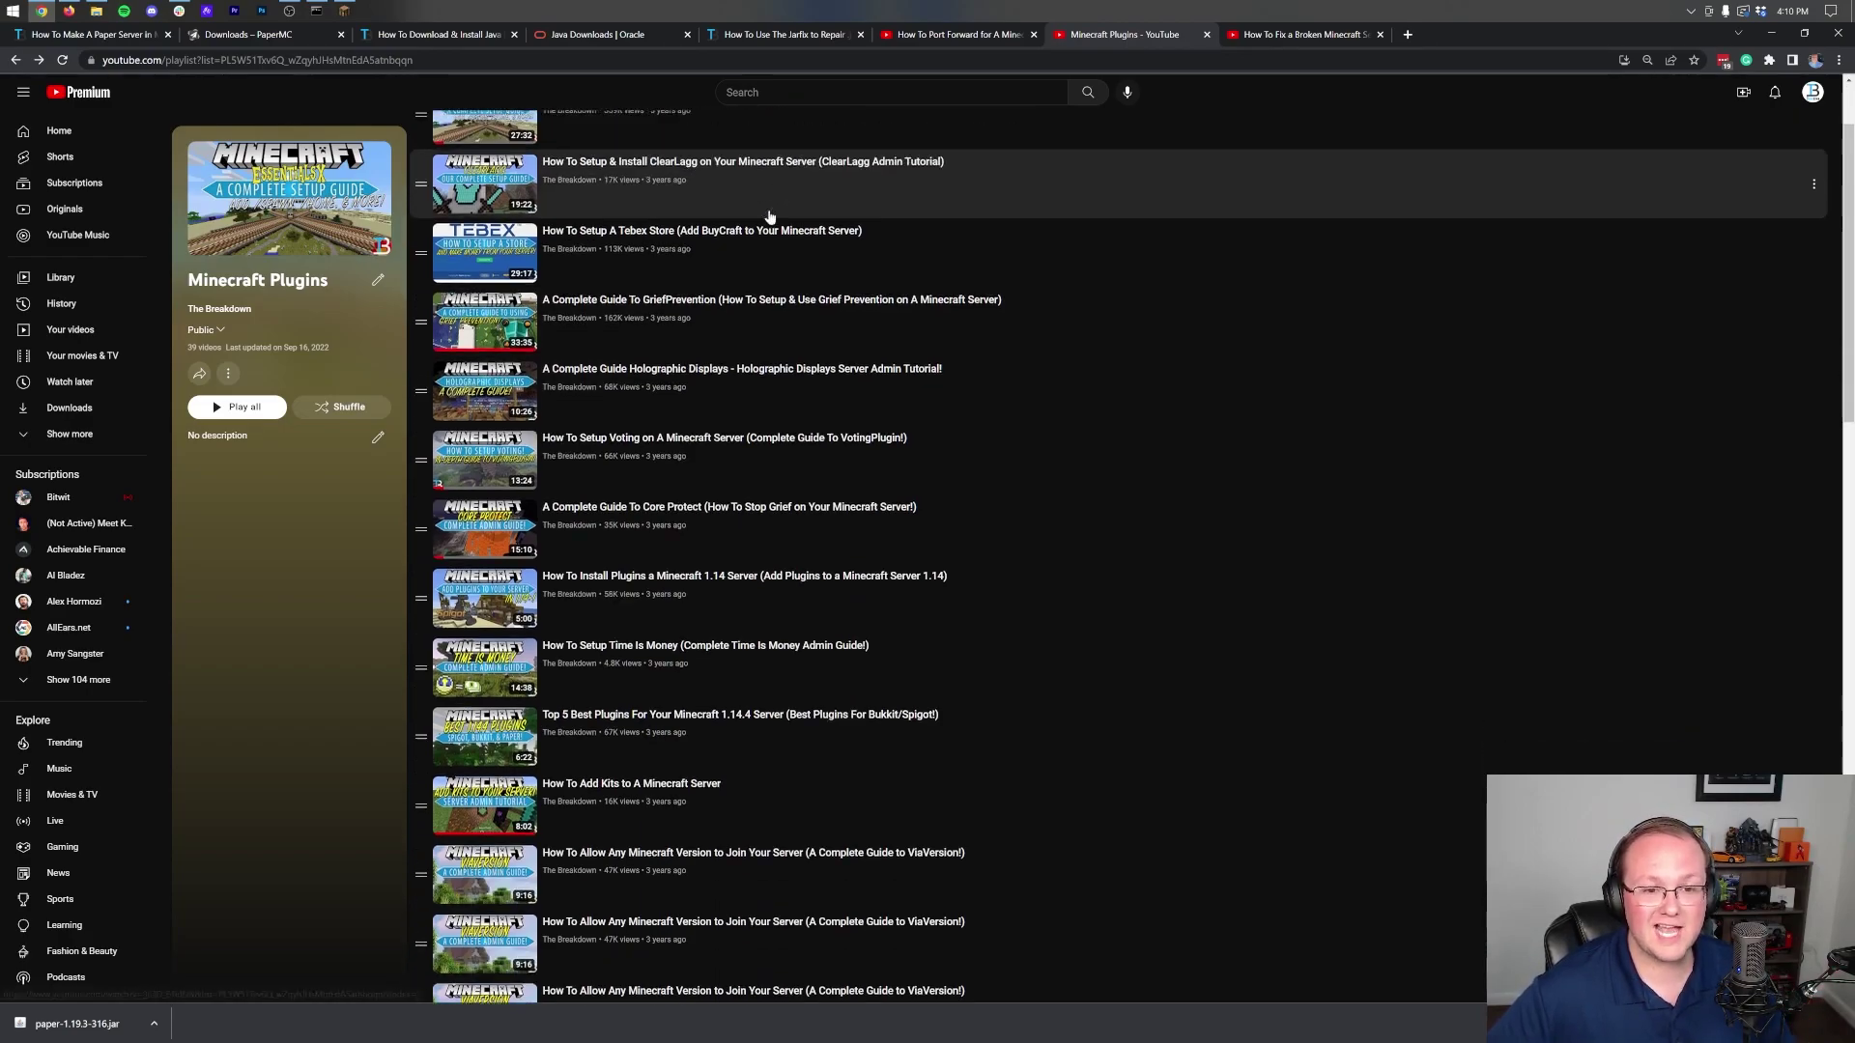
pyautogui.scroll(-9, 744, 290)
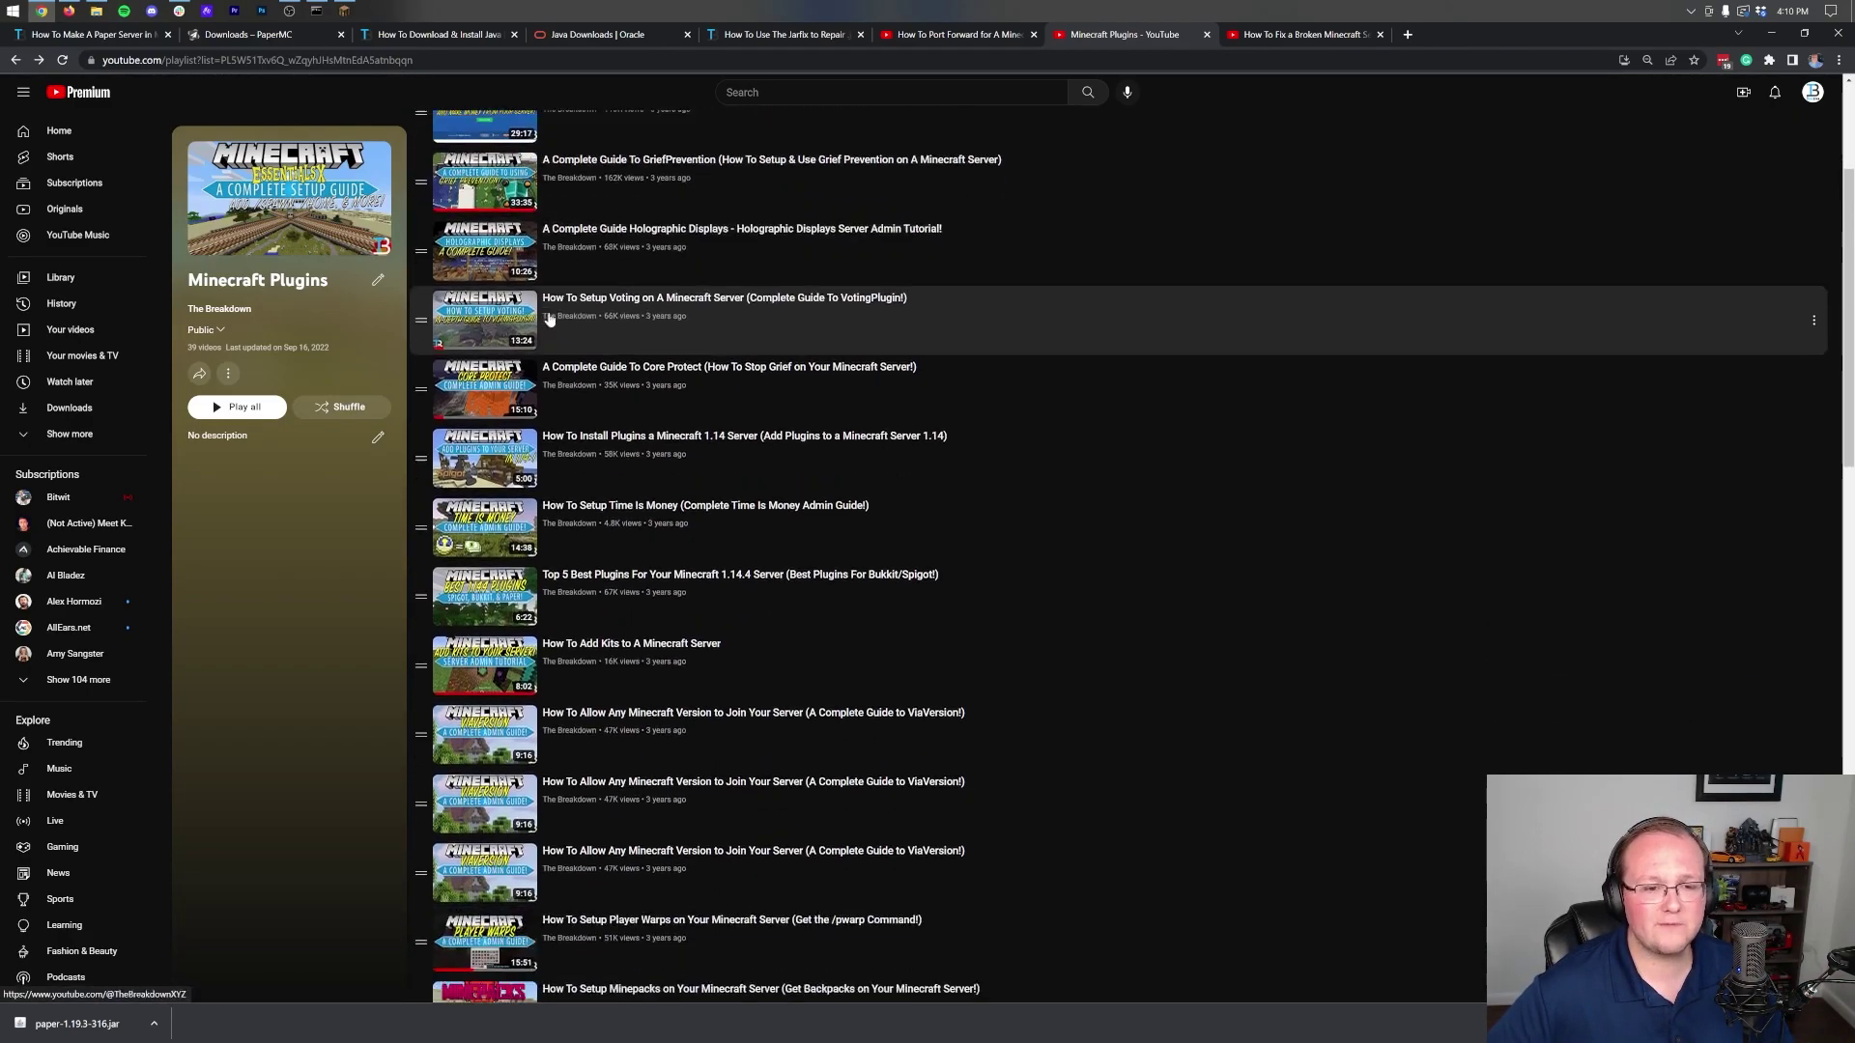
pyautogui.scroll(10, 725, 302)
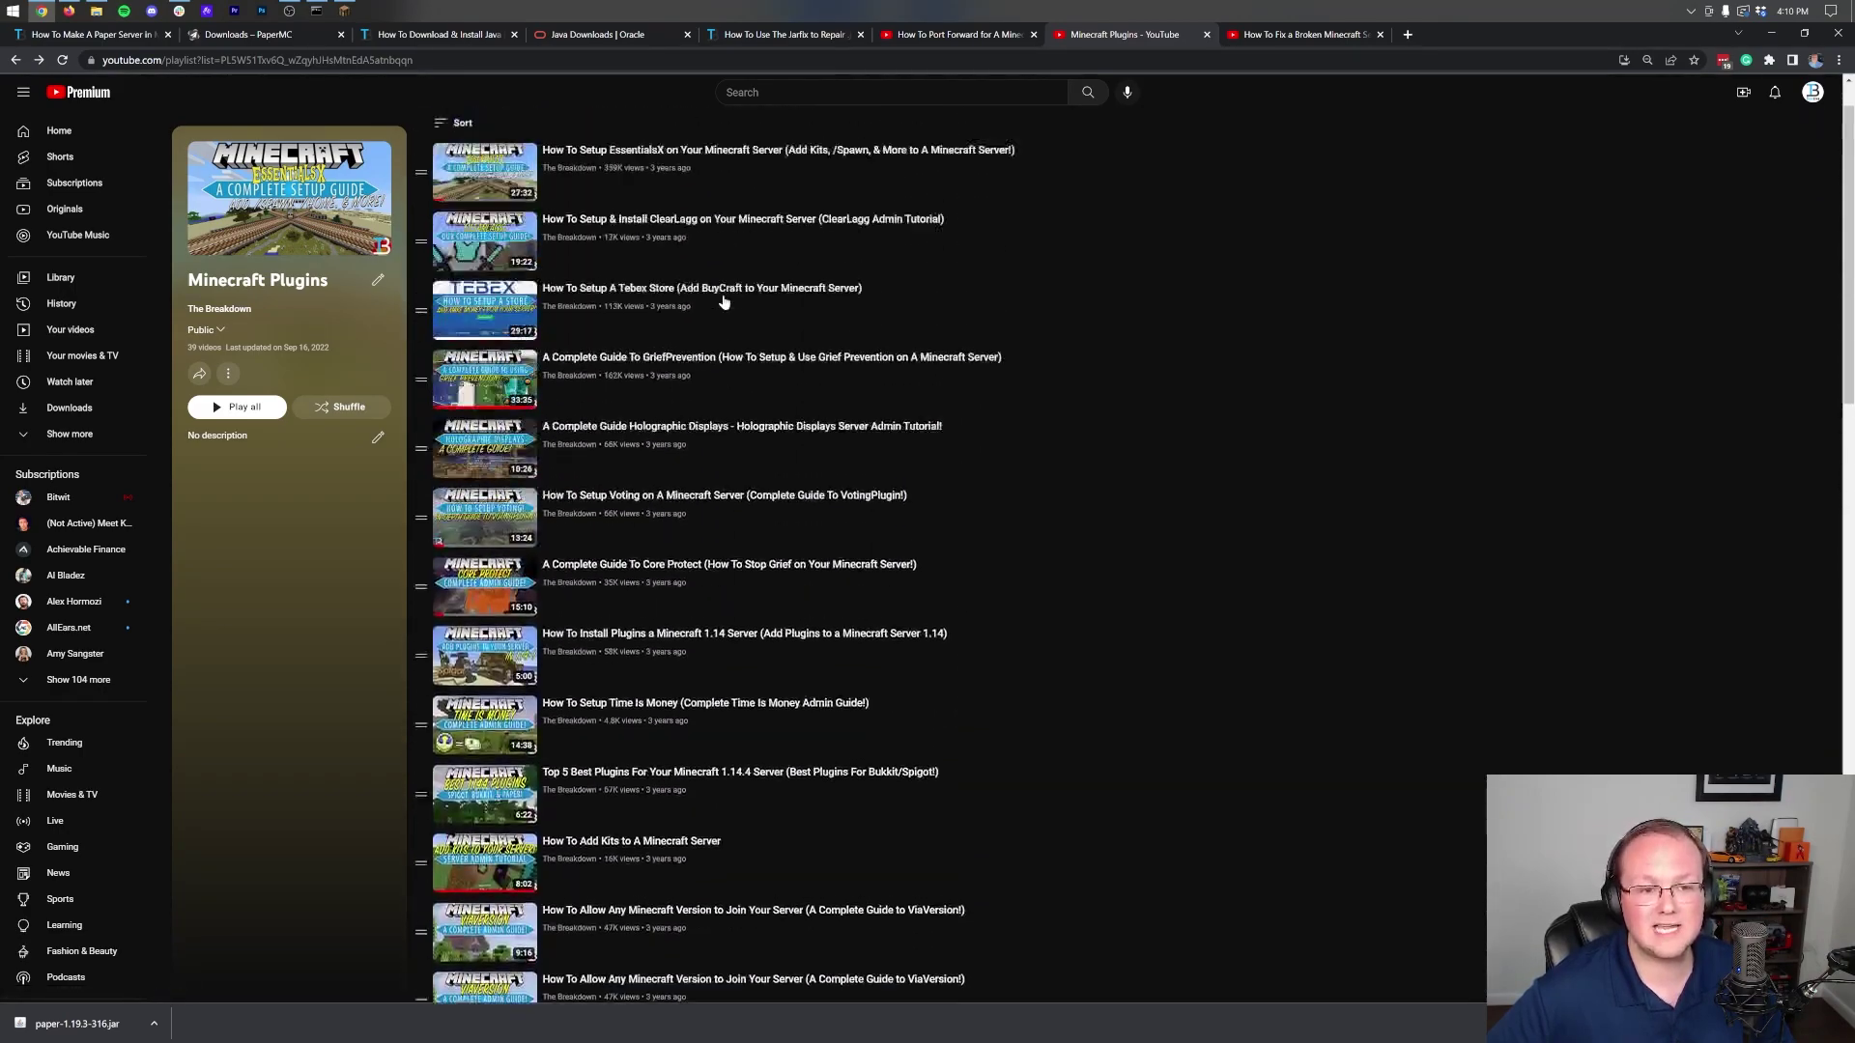
pyautogui.scroll(-8, 1023, 310)
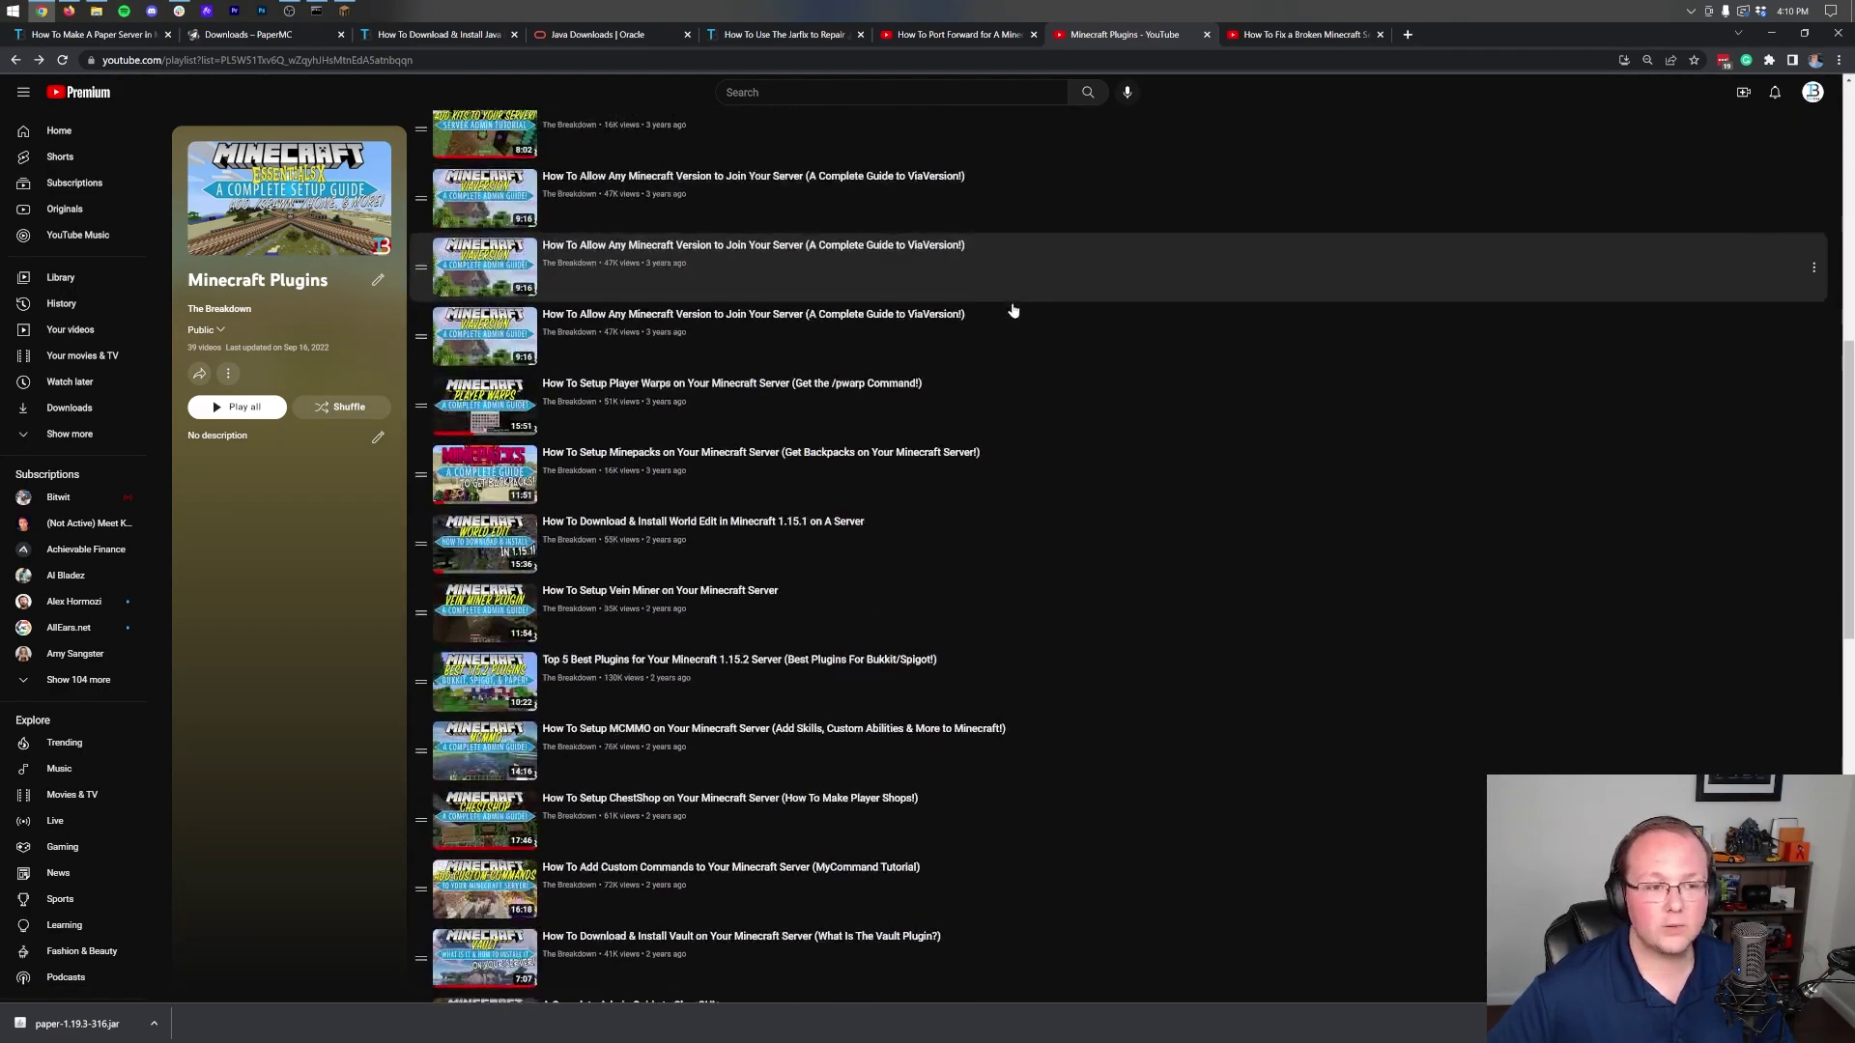
pyautogui.scroll(10, 1023, 310)
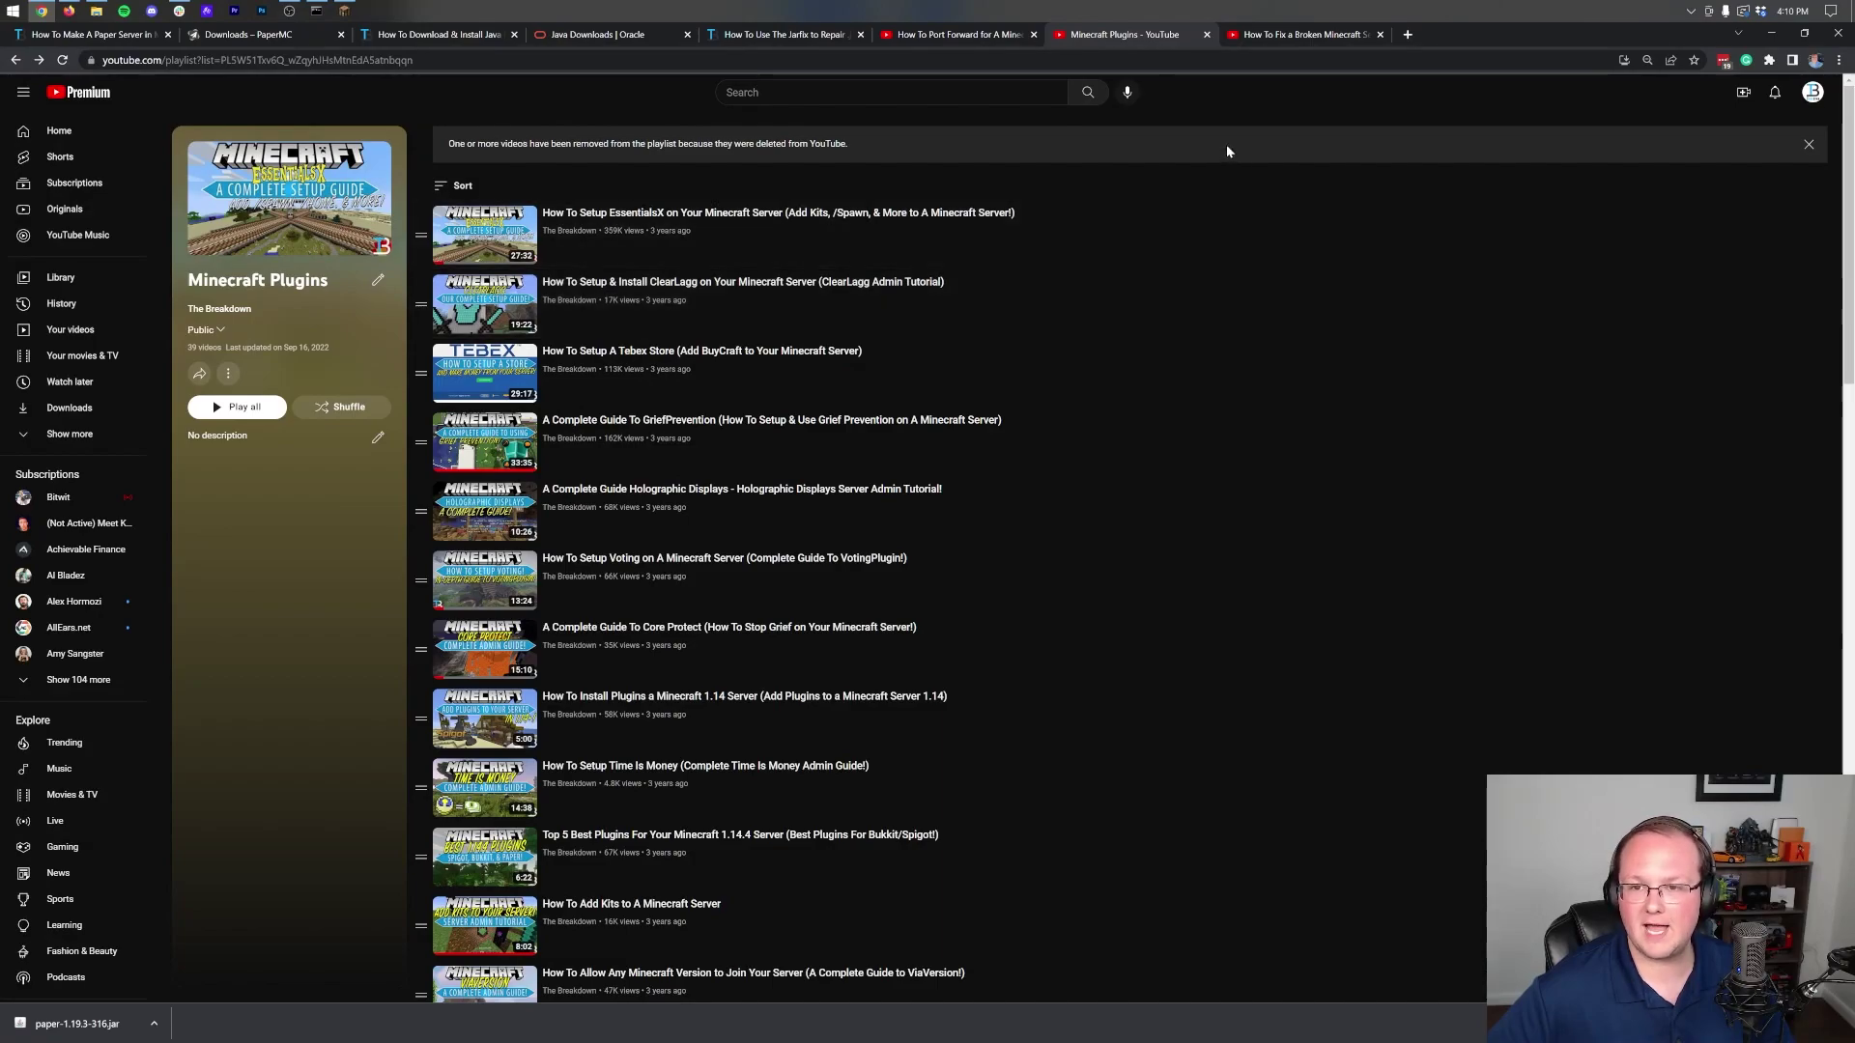
pyautogui.click(1253, 43)
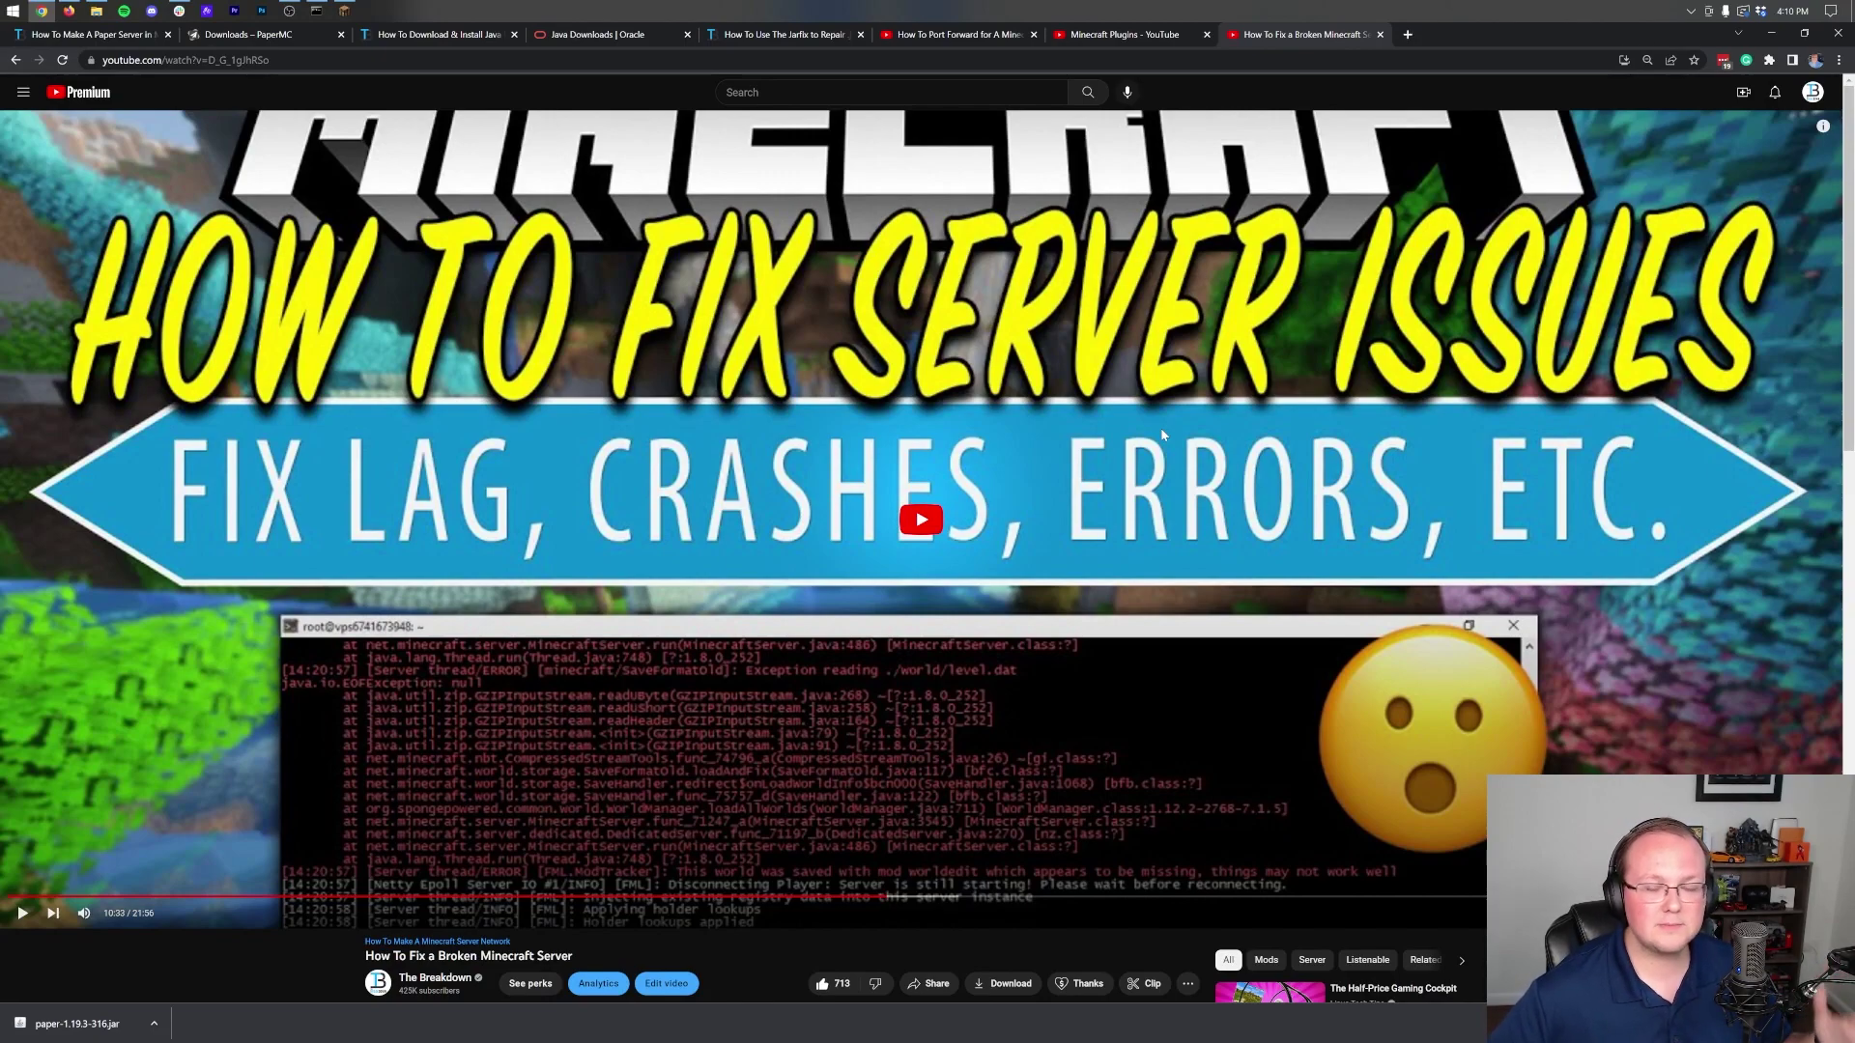
# Read the broken-server video's description and comments, then minimize Chrome to reveal the game
pyautogui.scroll(-4, 1037, 570)
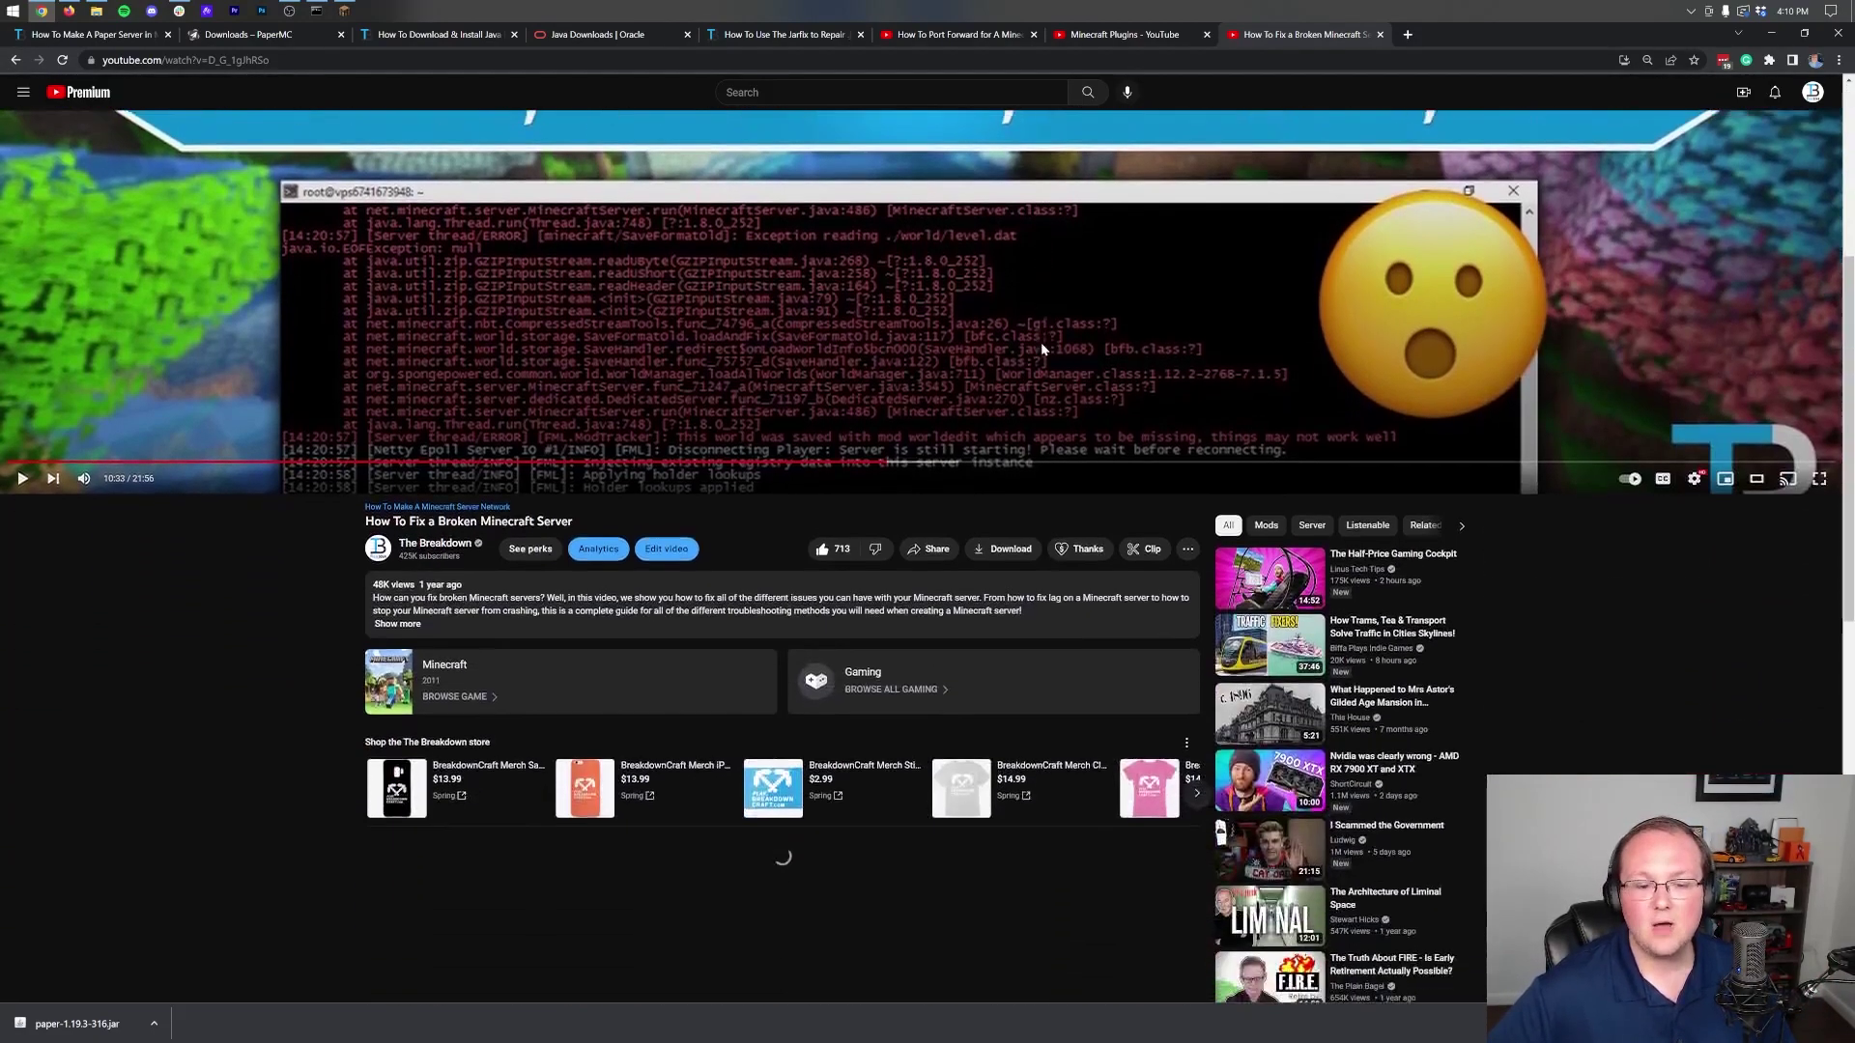
pyautogui.scroll(-1, 1040, 342)
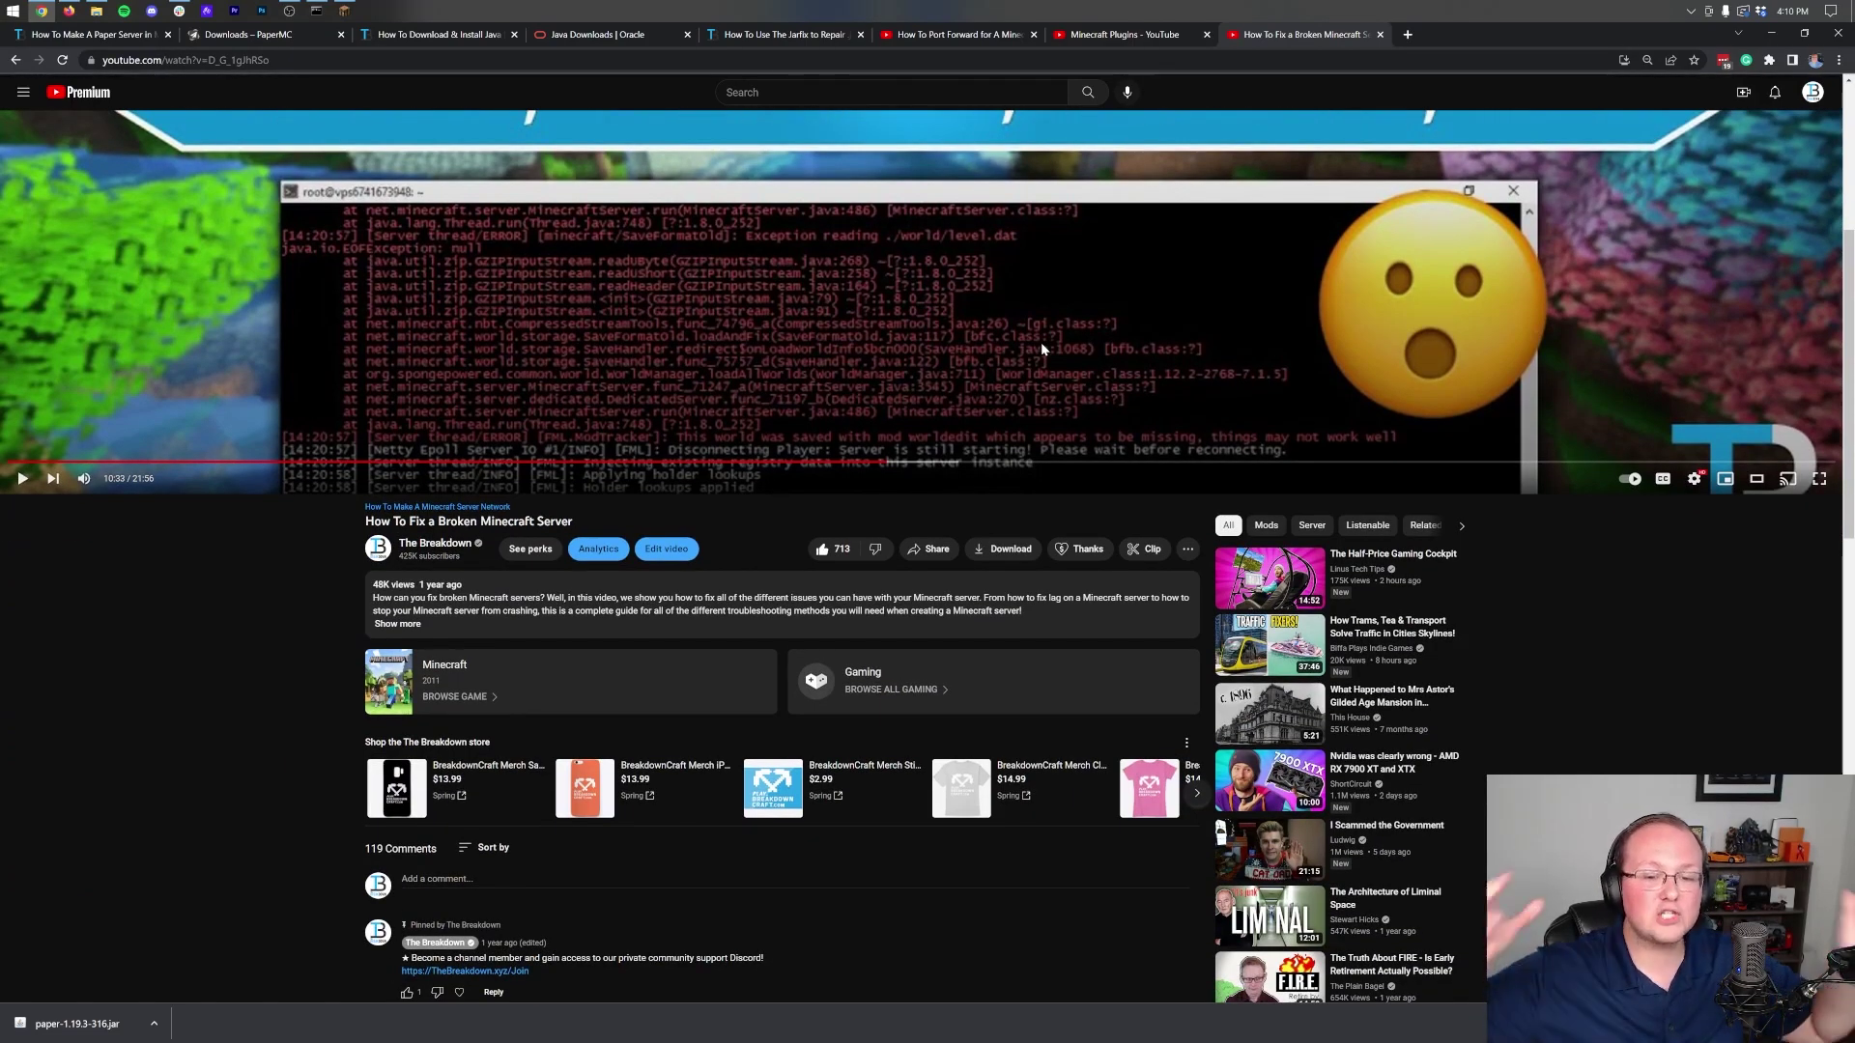
pyautogui.scroll(5, 1040, 342)
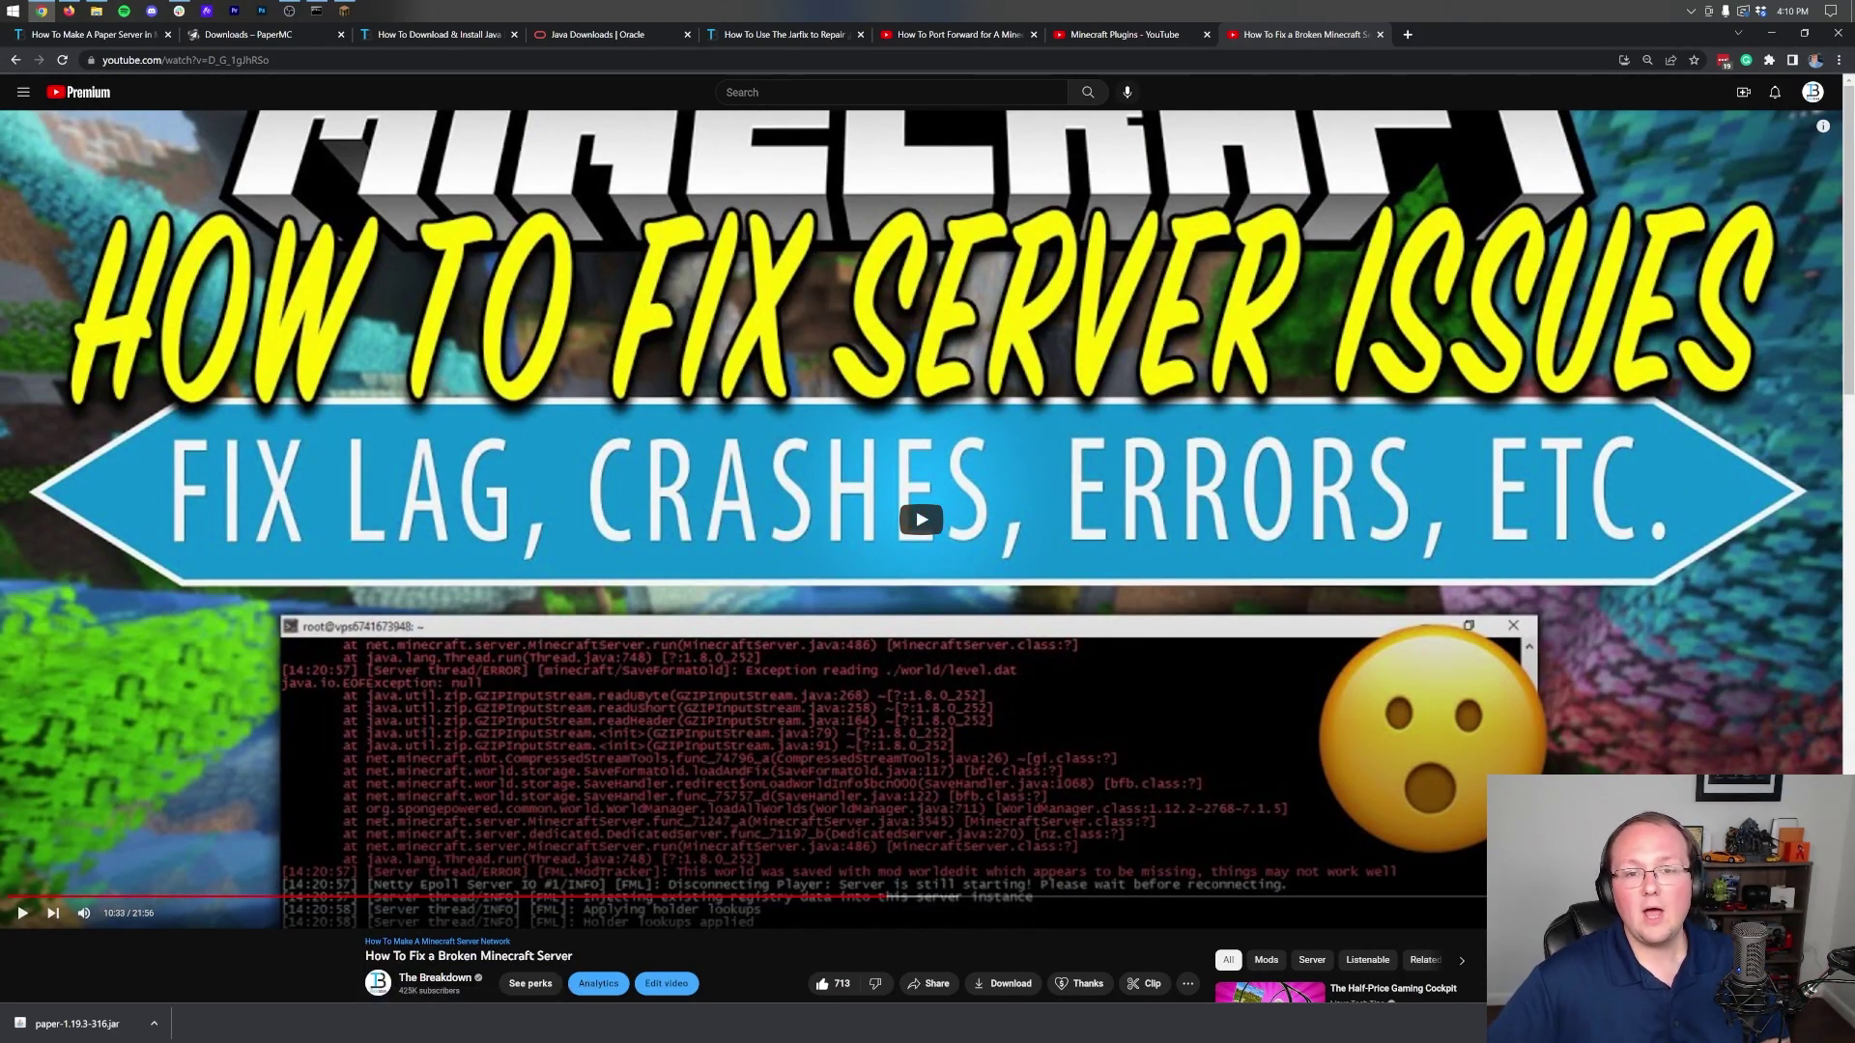
pyautogui.click(1771, 33)
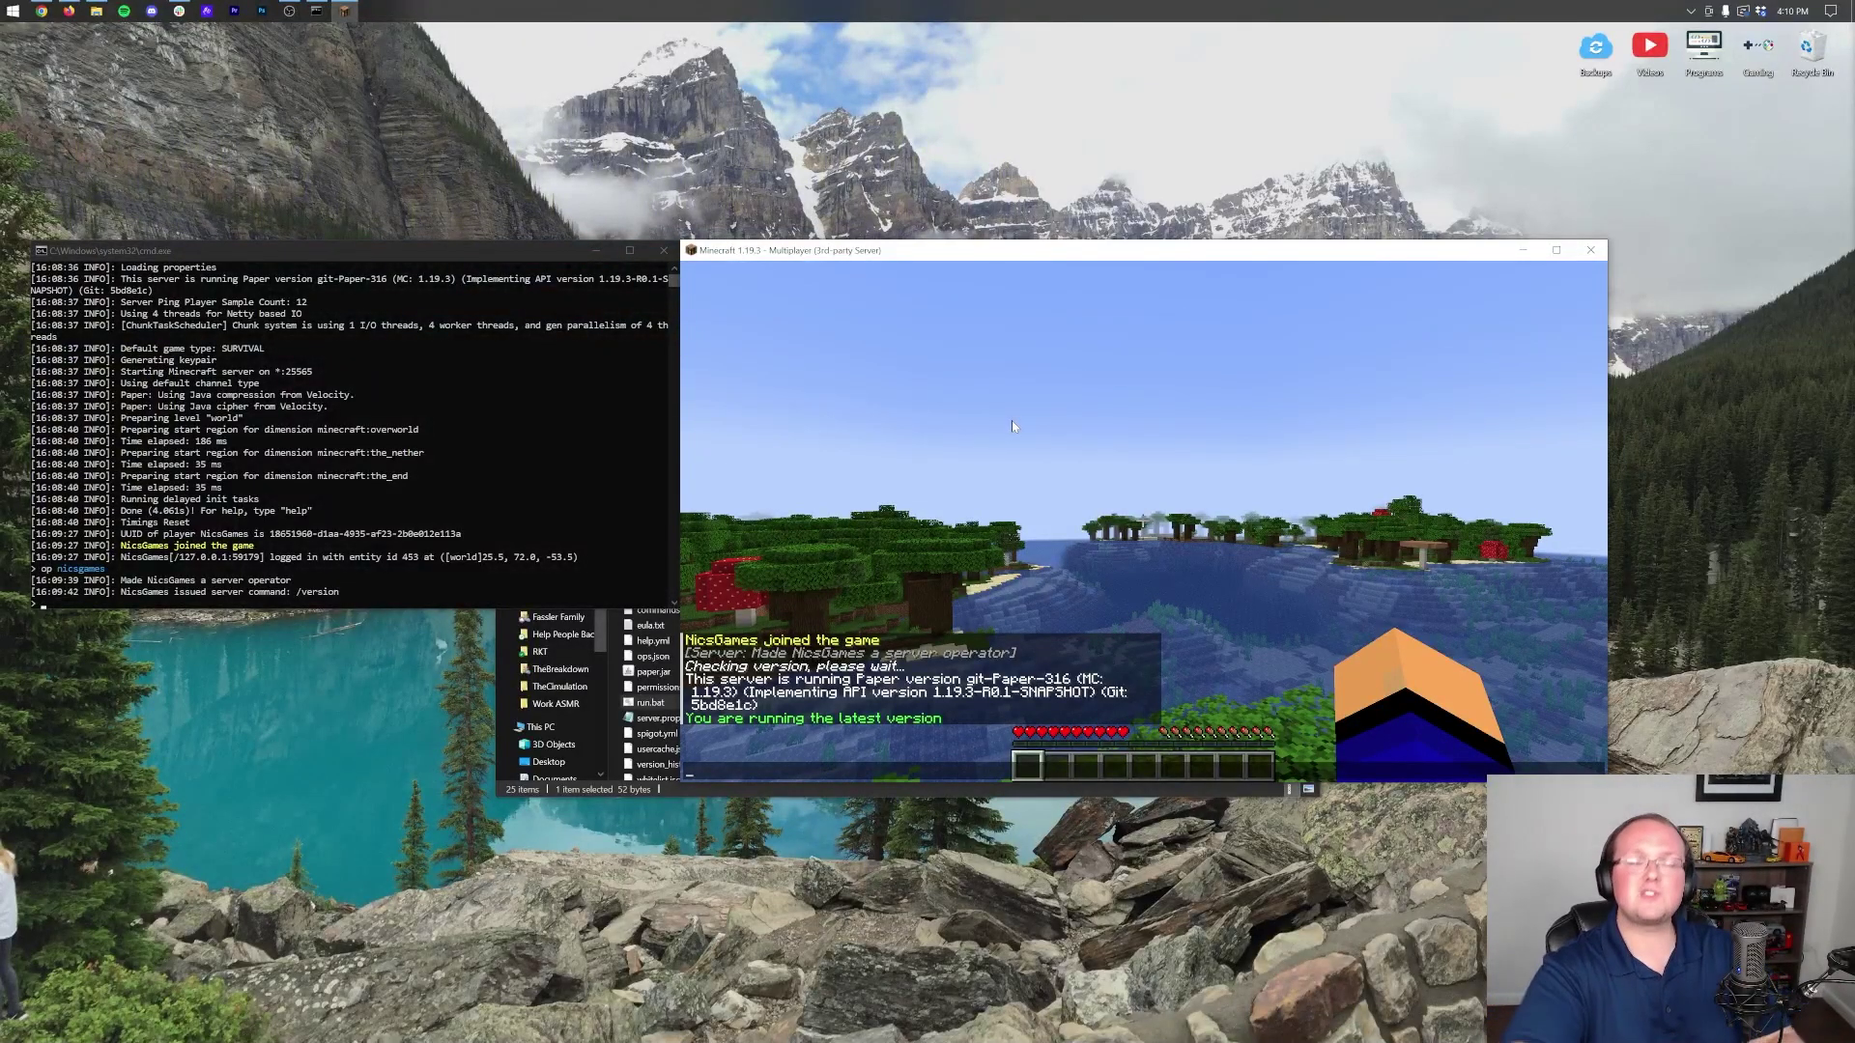
pyautogui.press('t')
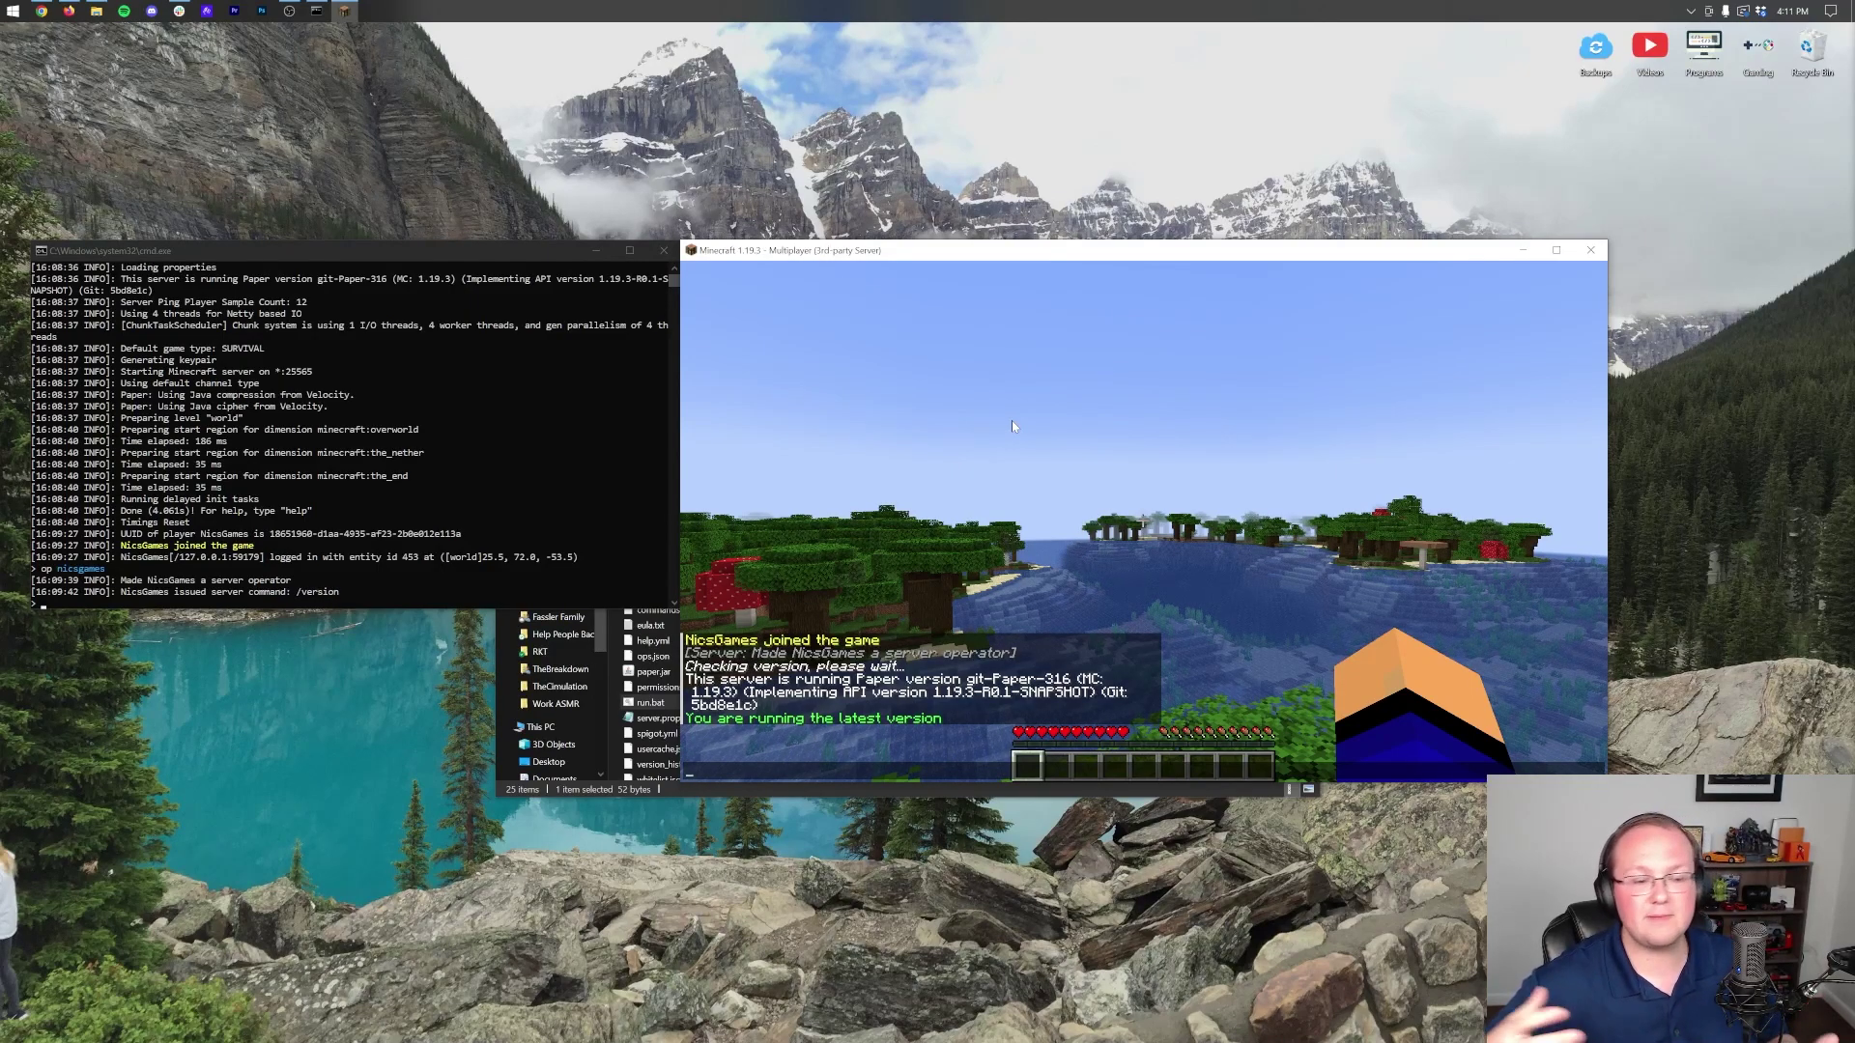
pyautogui.click(450, 387)
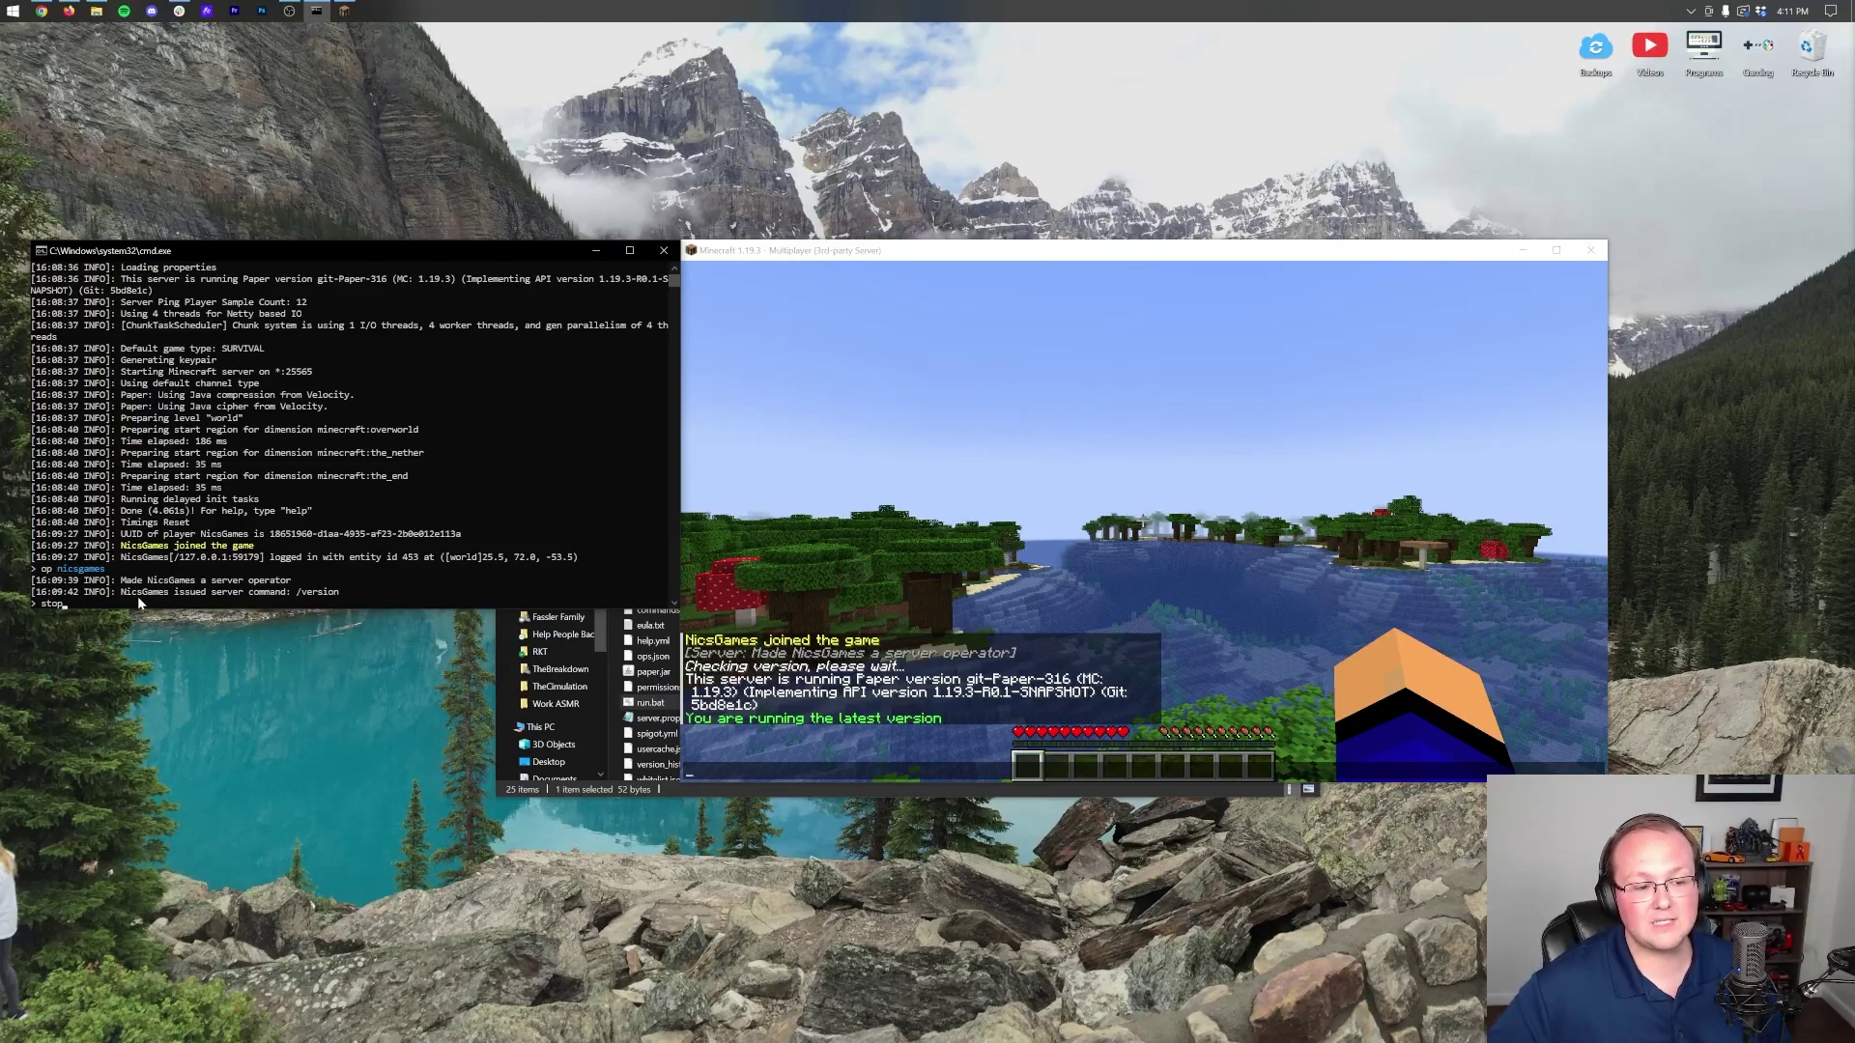
# Enter stop in the server console to save the worlds and shut down Paper
pyautogui.press('Return')
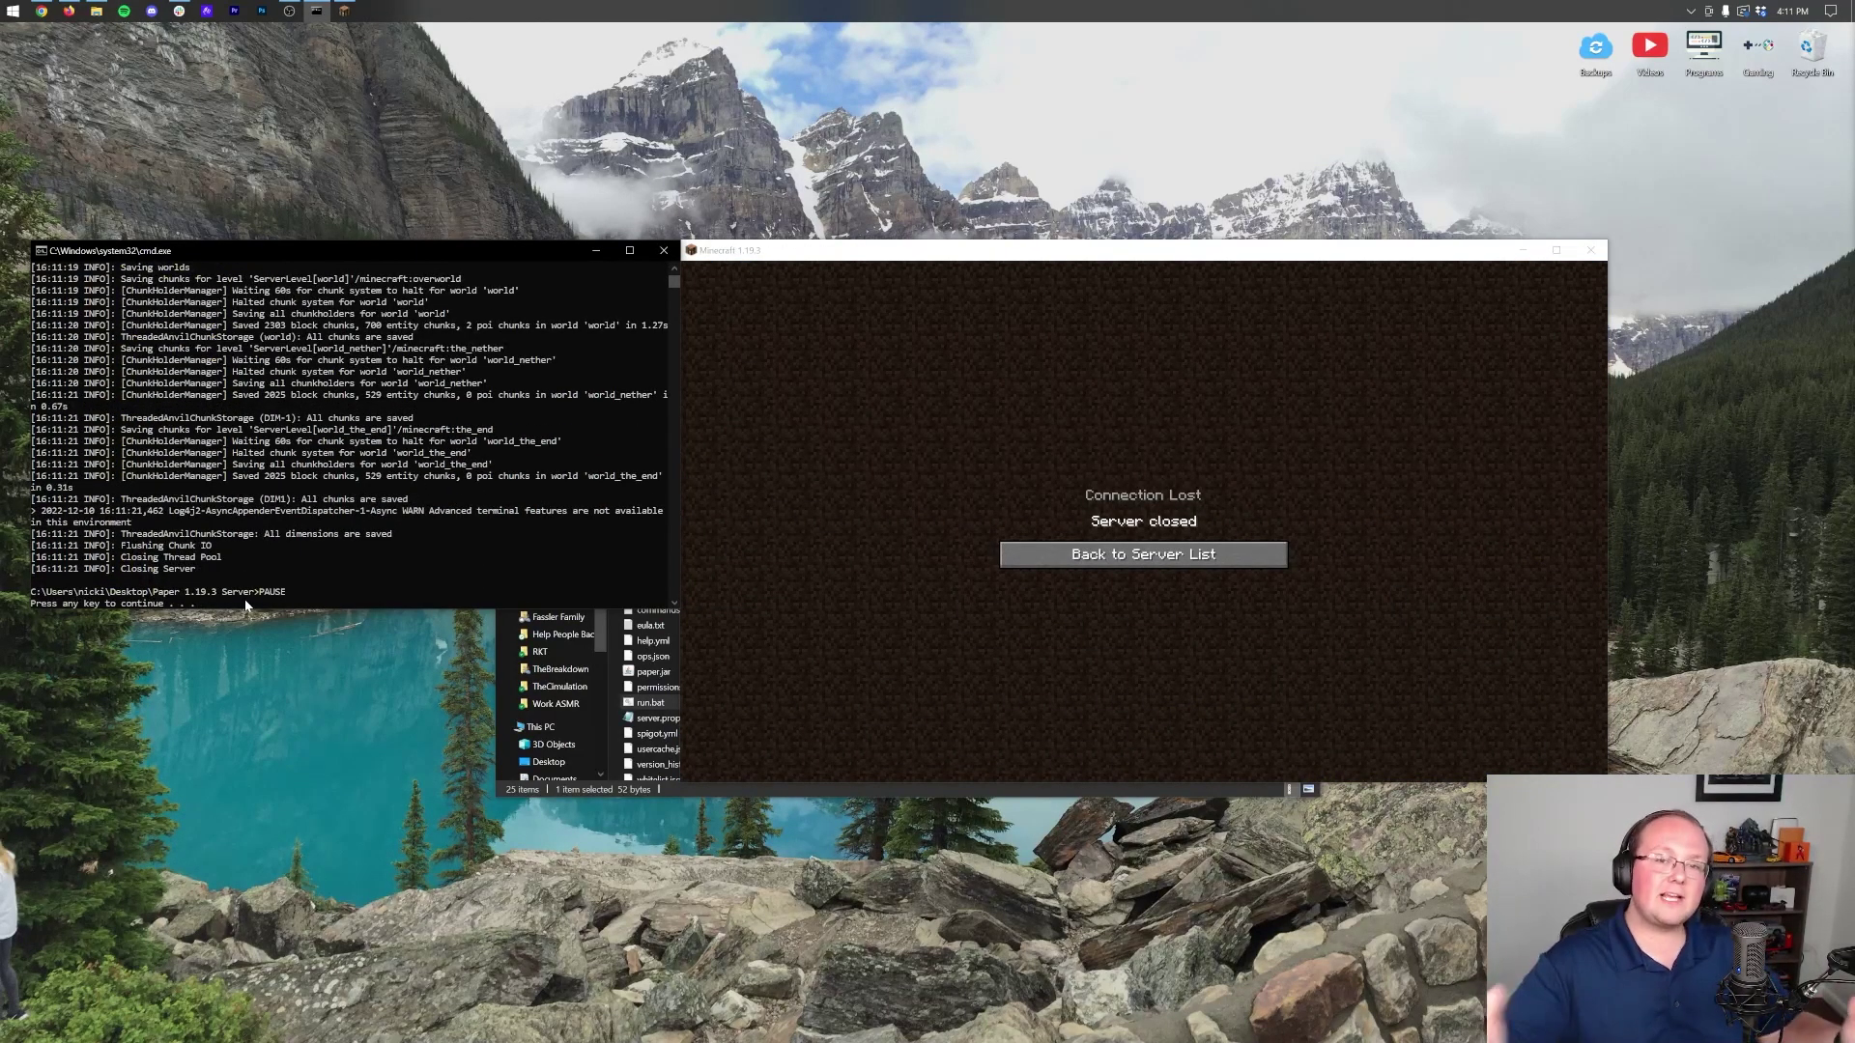
pyautogui.click(277, 537)
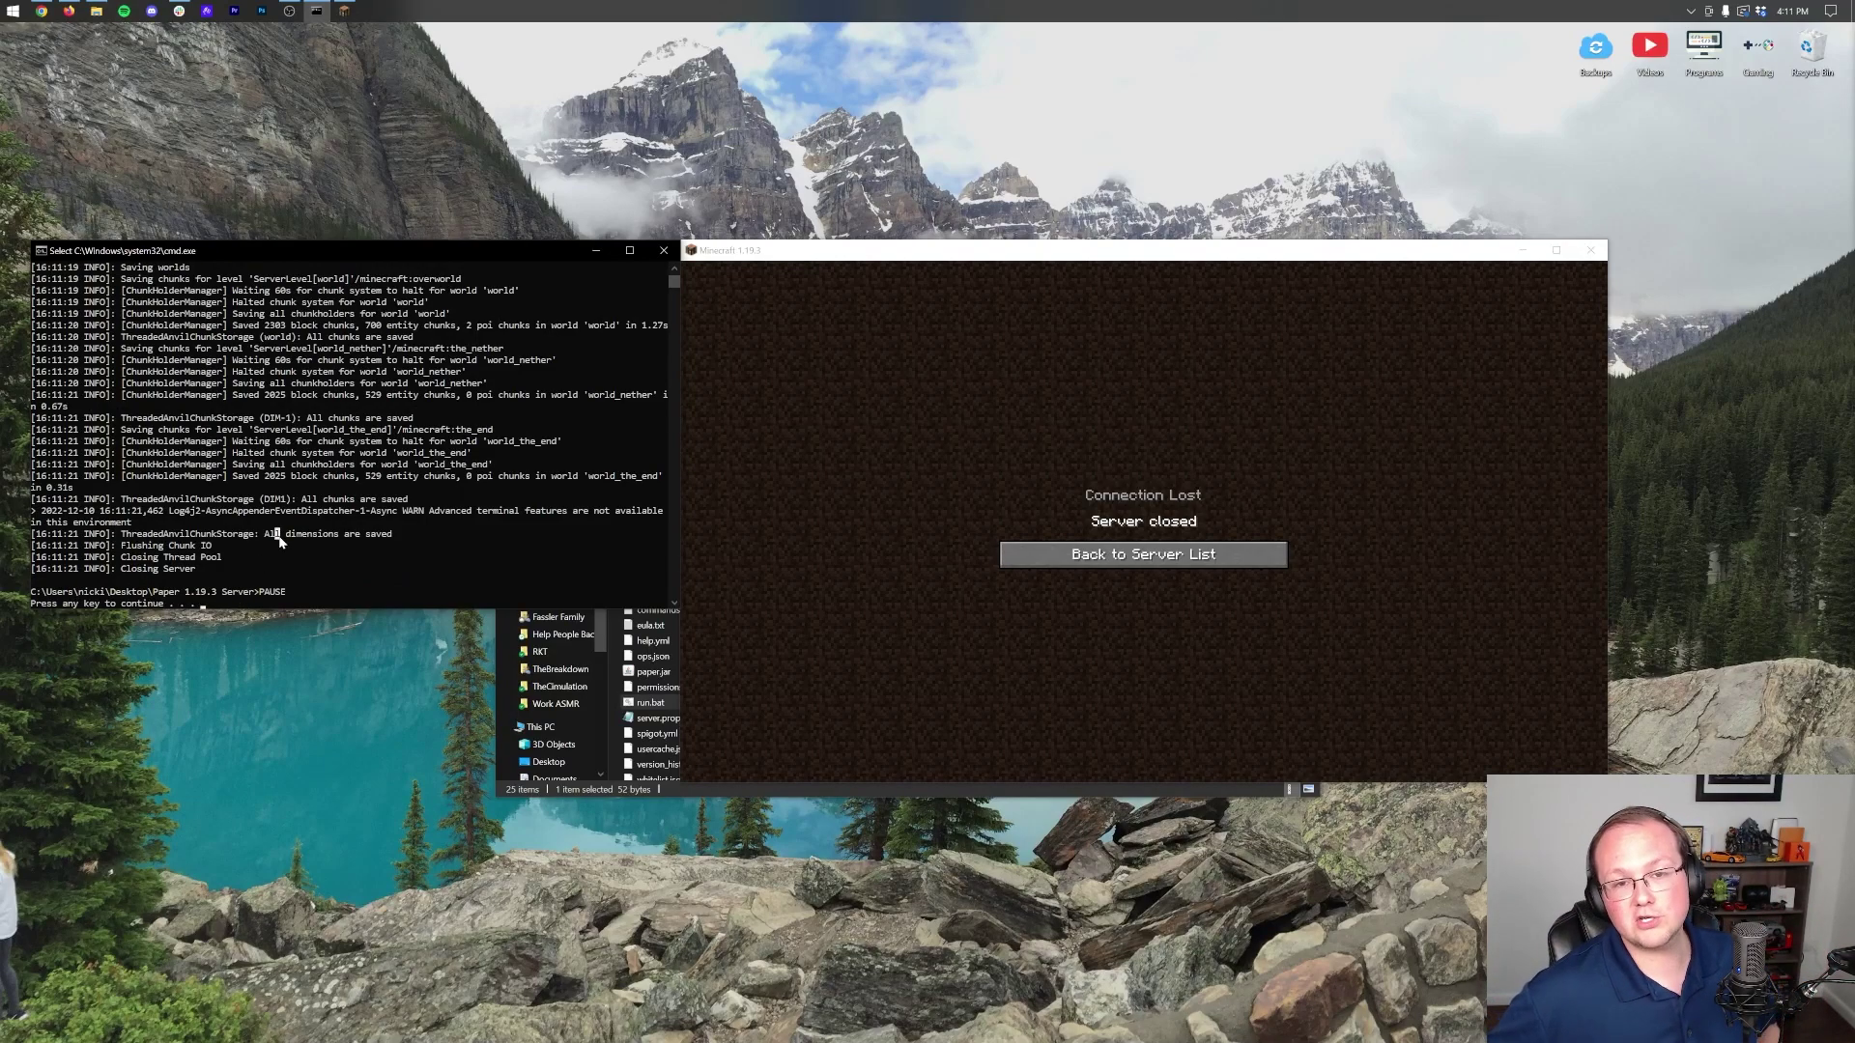